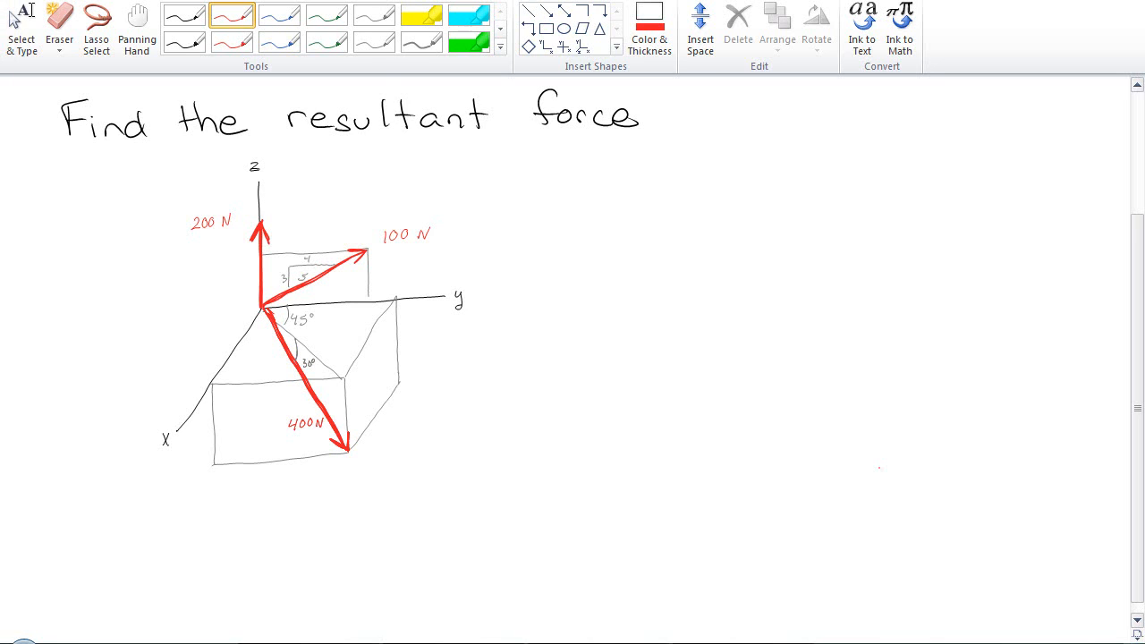
# - Label the 200 N force along the z-axis as F1 in thin red ink
pyautogui.click(184, 15)
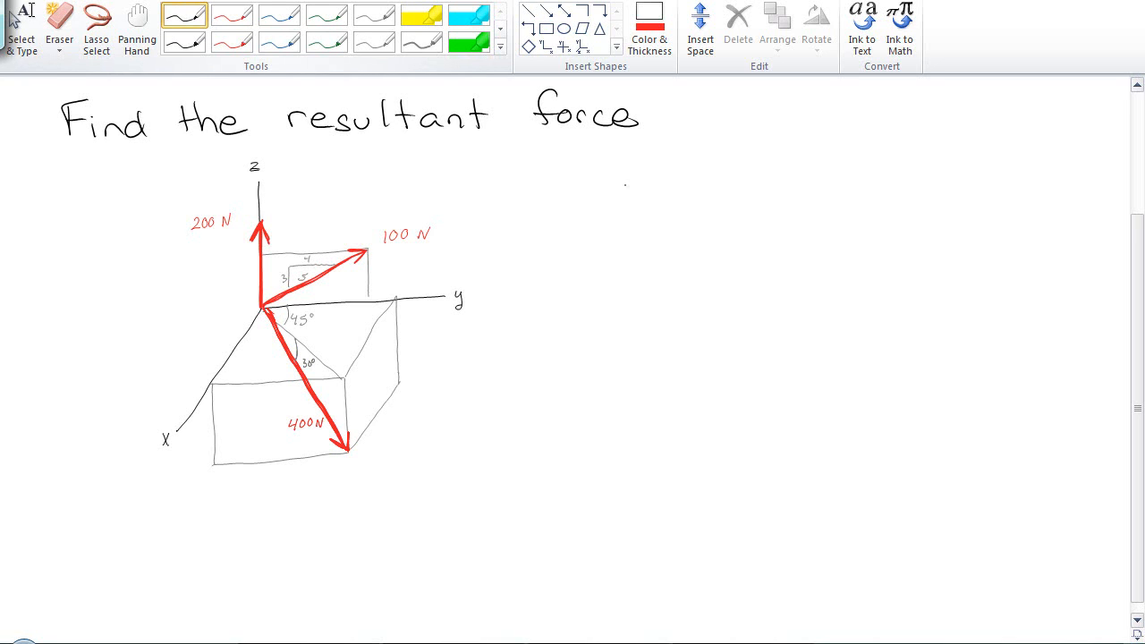
pyautogui.click(232, 16)
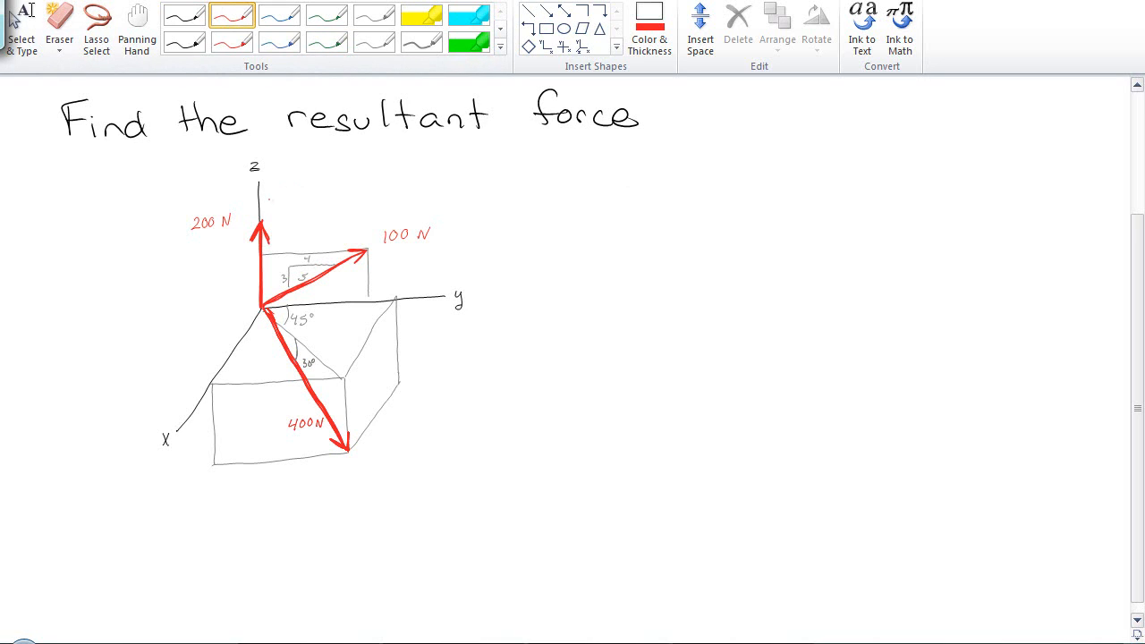
pyautogui.moveTo(270, 198); pyautogui.dragTo(270, 215)
pyautogui.moveTo(271, 198); pyautogui.dragTo(278, 196)
pyautogui.moveTo(270, 206); pyautogui.dragTo(275, 205)
# - Write the first force vector in red beside the diagram as F1 = (0, 0, 200) with a vector arrow
pyautogui.moveTo(562, 172); pyautogui.dragTo(562, 191)
pyautogui.moveTo(562, 171); pyautogui.dragTo(571, 159)
pyautogui.moveTo(625, 168)
pyautogui.mouseDown()
pyautogui.moveTo(624, 192)
pyautogui.moveTo(641, 177)
pyautogui.mouseUp()
pyautogui.moveTo(653, 185)
pyautogui.mouseDown()
pyautogui.moveTo(652, 195)
pyautogui.moveTo(672, 176)
pyautogui.moveTo(721, 187)
pyautogui.moveTo(745, 175)
pyautogui.mouseUp()
pyautogui.moveTo(759, 167); pyautogui.dragTo(761, 188)
# - Label the 100 N force F2 and start its vector equation below F1 with a zero x-component
pyautogui.moveTo(425, 195); pyautogui.dragTo(424, 207)
pyautogui.moveTo(424, 195); pyautogui.dragTo(443, 210)
pyautogui.moveTo(560, 232)
pyautogui.mouseDown()
pyautogui.moveTo(561, 252)
pyautogui.moveTo(575, 230)
pyautogui.mouseUp()
pyautogui.moveTo(561, 241)
pyautogui.mouseDown()
pyautogui.moveTo(573, 240)
pyautogui.moveTo(573, 218)
pyautogui.moveTo(627, 248)
pyautogui.mouseUp()
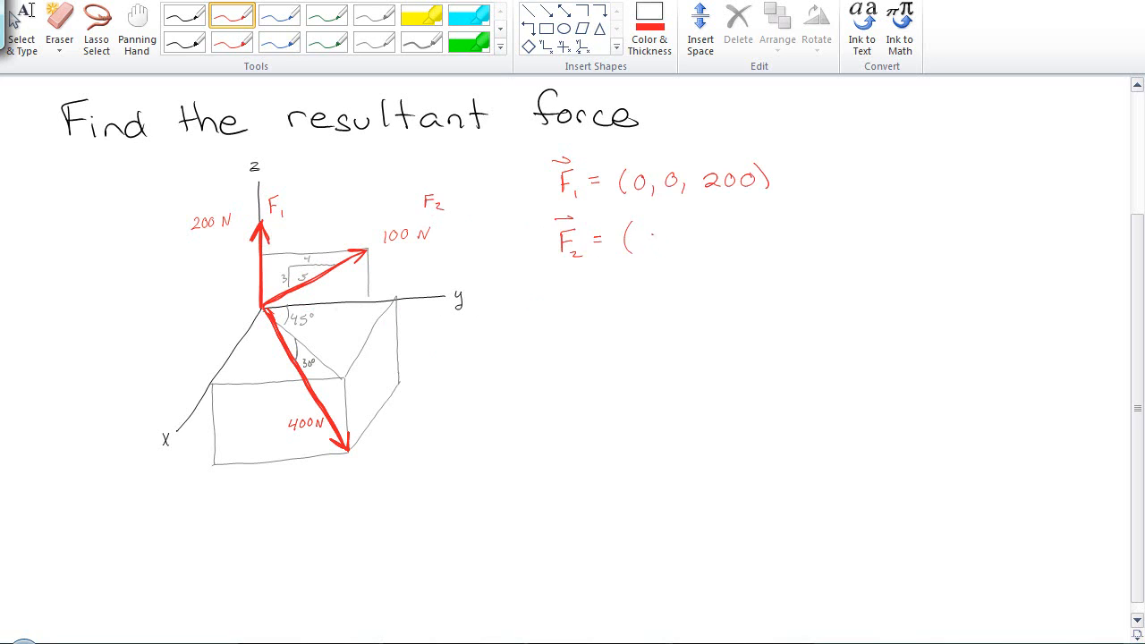
pyautogui.moveTo(652, 231); pyautogui.dragTo(662, 252)
# - Sketch a separate slanted red force arrow with a 3-4-5 slope triangle and label it 100
pyautogui.moveTo(854, 365)
pyautogui.mouseDown()
pyautogui.moveTo(995, 298)
pyautogui.moveTo(988, 311)
pyautogui.mouseUp()
pyautogui.moveTo(899, 338)
pyautogui.mouseDown()
pyautogui.moveTo(898, 318)
pyautogui.moveTo(937, 319)
pyautogui.moveTo(885, 335)
pyautogui.moveTo(913, 310)
pyautogui.moveTo(913, 330)
pyautogui.mouseUp()
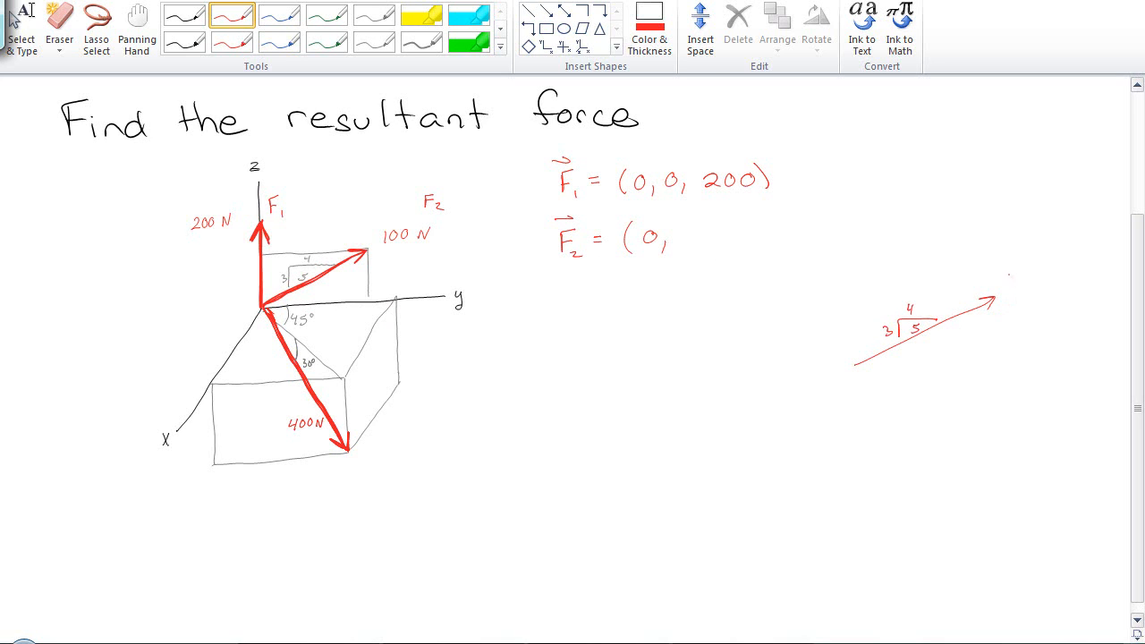
pyautogui.moveTo(1010, 272); pyautogui.dragTo(1005, 287)
pyautogui.moveTo(1020, 275); pyautogui.dragTo(1032, 276)
pyautogui.click(1039, 281)
# - Sketch the horizontal and vertical component arrows below the 100 arrow, labelled 80 and 60
pyautogui.moveTo(872, 445)
pyautogui.mouseDown()
pyautogui.moveTo(1016, 416)
pyautogui.moveTo(1022, 399)
pyautogui.moveTo(1017, 431)
pyautogui.moveTo(914, 458)
pyautogui.moveTo(1006, 450)
pyautogui.moveTo(1008, 399)
pyautogui.mouseUp()
pyautogui.moveTo(999, 410); pyautogui.dragTo(1016, 409)
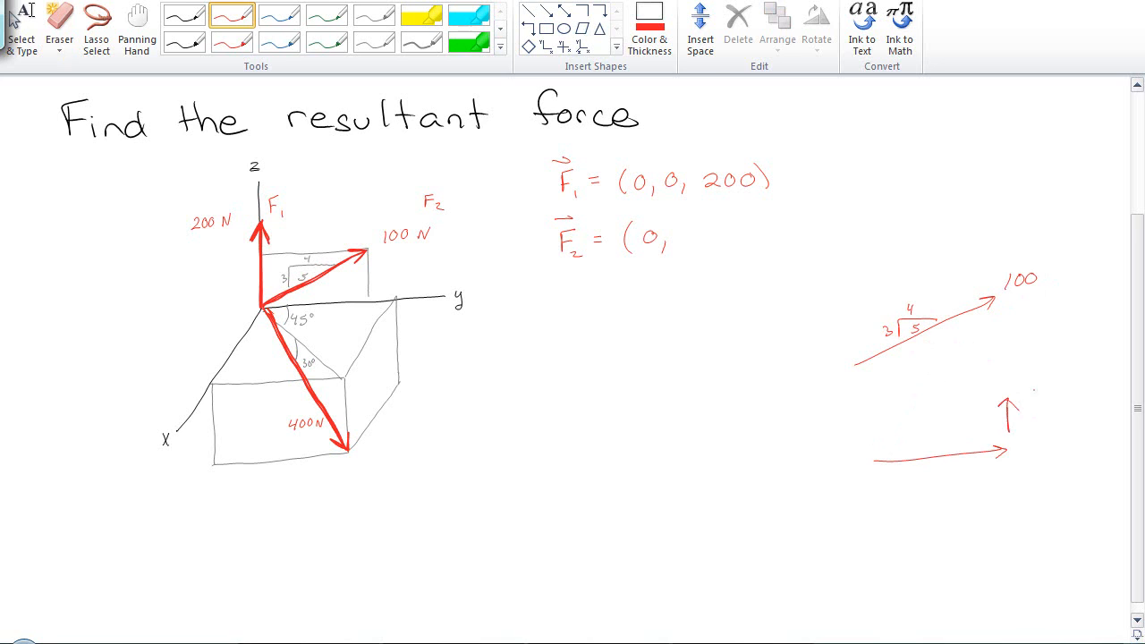
pyautogui.moveTo(1029, 411)
pyautogui.mouseDown()
pyautogui.moveTo(1021, 418)
pyautogui.moveTo(1036, 413)
pyautogui.mouseUp()
pyautogui.moveTo(941, 462); pyautogui.dragTo(955, 462)
# - Complete the F2 vector as (0, 80, 60) and write F3 with a vector arrow on the line below
pyautogui.moveTo(689, 230); pyautogui.dragTo(710, 245)
pyautogui.moveTo(737, 223)
pyautogui.mouseDown()
pyautogui.moveTo(732, 234)
pyautogui.moveTo(751, 230)
pyautogui.moveTo(763, 249)
pyautogui.mouseUp()
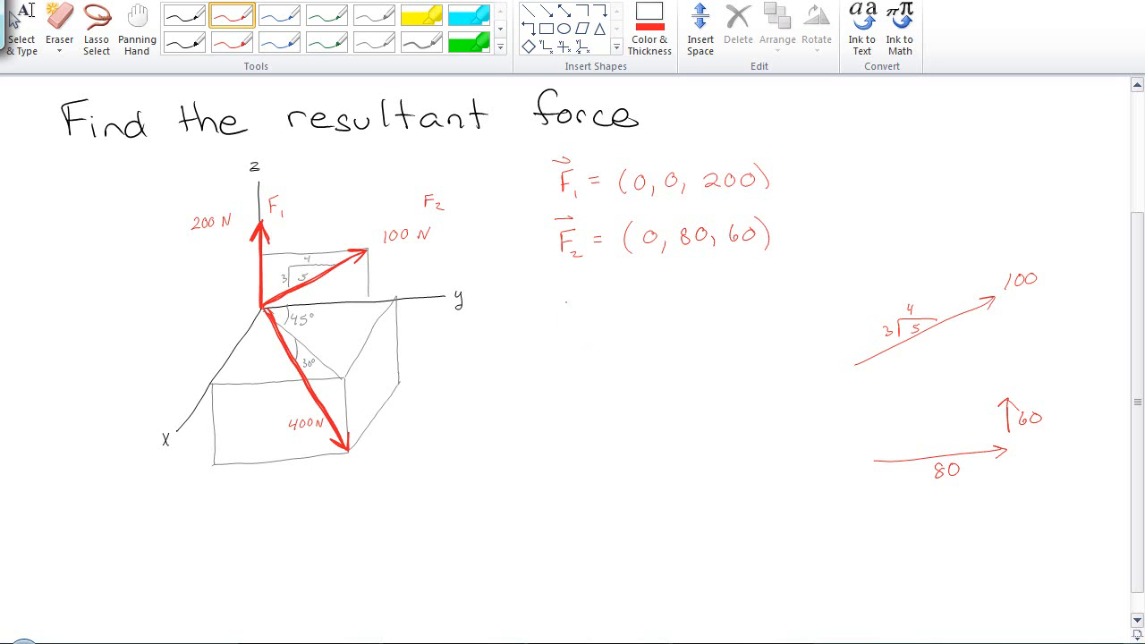
pyautogui.moveTo(553, 296)
pyautogui.mouseDown()
pyautogui.moveTo(553, 318)
pyautogui.moveTo(570, 290)
pyautogui.mouseUp()
pyautogui.moveTo(552, 307)
pyautogui.mouseDown()
pyautogui.moveTo(566, 304)
pyautogui.moveTo(571, 330)
pyautogui.mouseUp()
pyautogui.moveTo(549, 271); pyautogui.dragTo(569, 276)
# - Erase the scratch arrows and labels used to resolve the 100 N force
pyautogui.click(59, 27)
pyautogui.moveTo(904, 342)
pyautogui.mouseDown()
pyautogui.moveTo(993, 296)
pyautogui.moveTo(957, 433)
pyautogui.moveTo(907, 483)
pyautogui.moveTo(955, 474)
pyautogui.mouseUp()
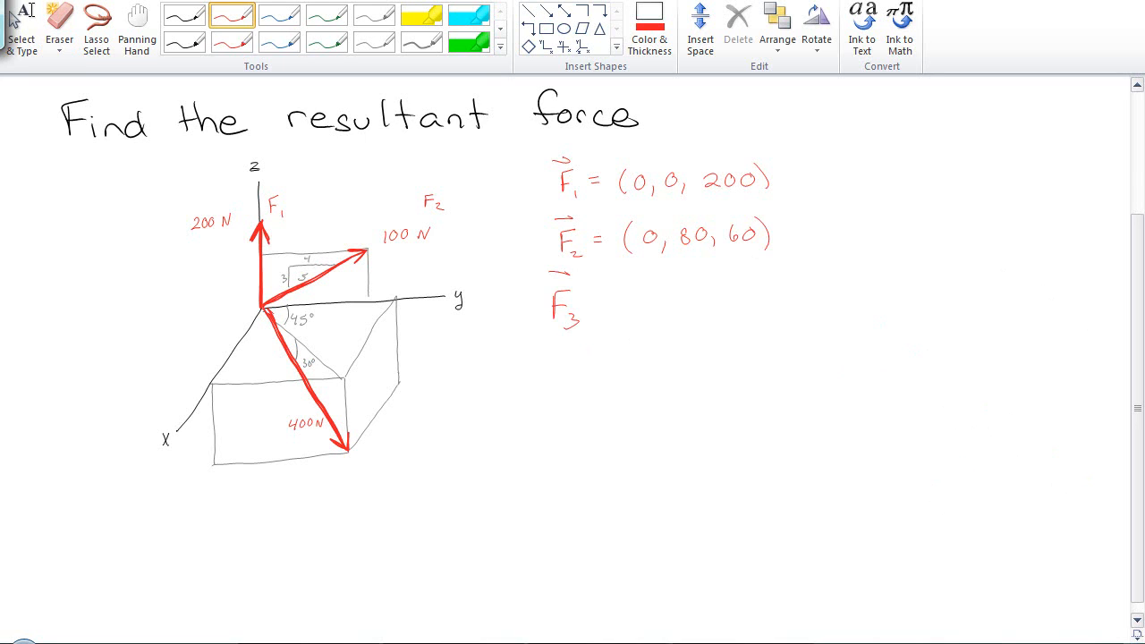
# - Highlight in yellow the 45° angle and the slanting plane that contains the 400 N force
pyautogui.click(183, 15)
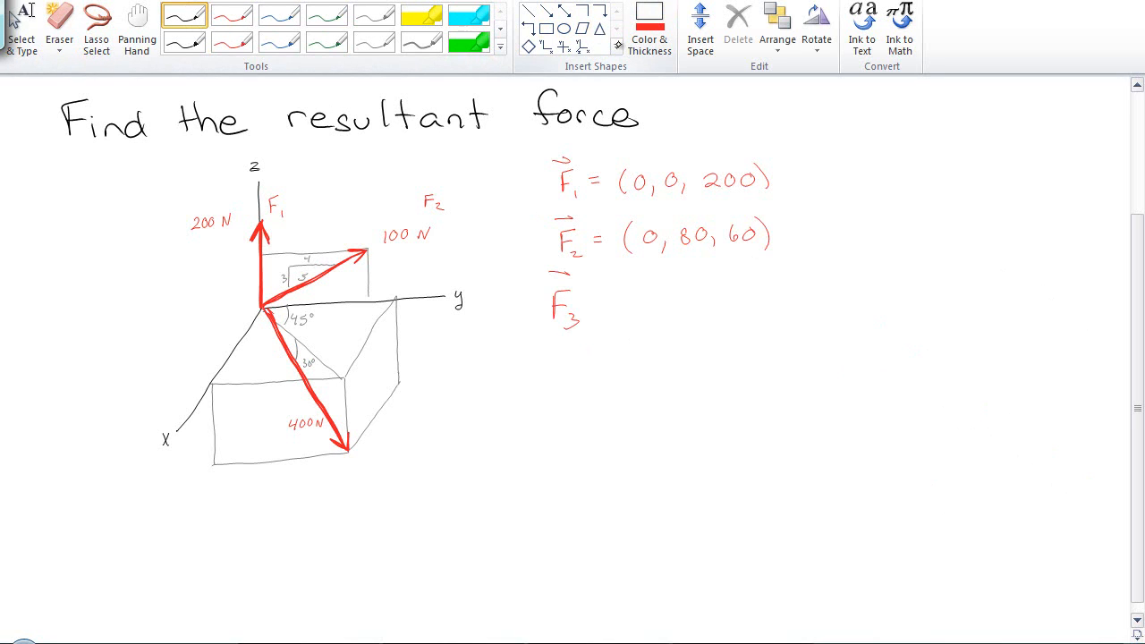
pyautogui.click(374, 42)
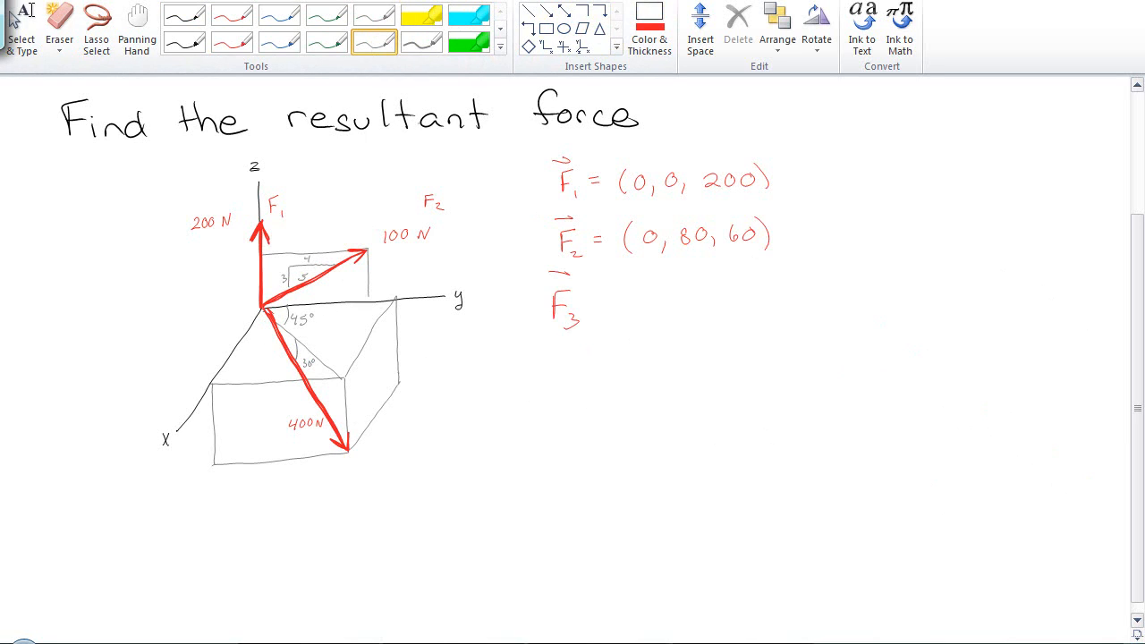
pyautogui.click(420, 15)
pyautogui.moveTo(264, 308)
pyautogui.mouseDown()
pyautogui.moveTo(394, 296)
pyautogui.moveTo(273, 309)
pyautogui.moveTo(300, 362)
pyautogui.moveTo(232, 371)
pyautogui.moveTo(268, 394)
pyautogui.moveTo(398, 311)
pyautogui.moveTo(199, 438)
pyautogui.moveTo(228, 376)
pyautogui.moveTo(391, 466)
pyautogui.moveTo(517, 452)
pyautogui.moveTo(475, 474)
pyautogui.mouseUp()
pyautogui.moveTo(313, 301); pyautogui.dragTo(310, 346)
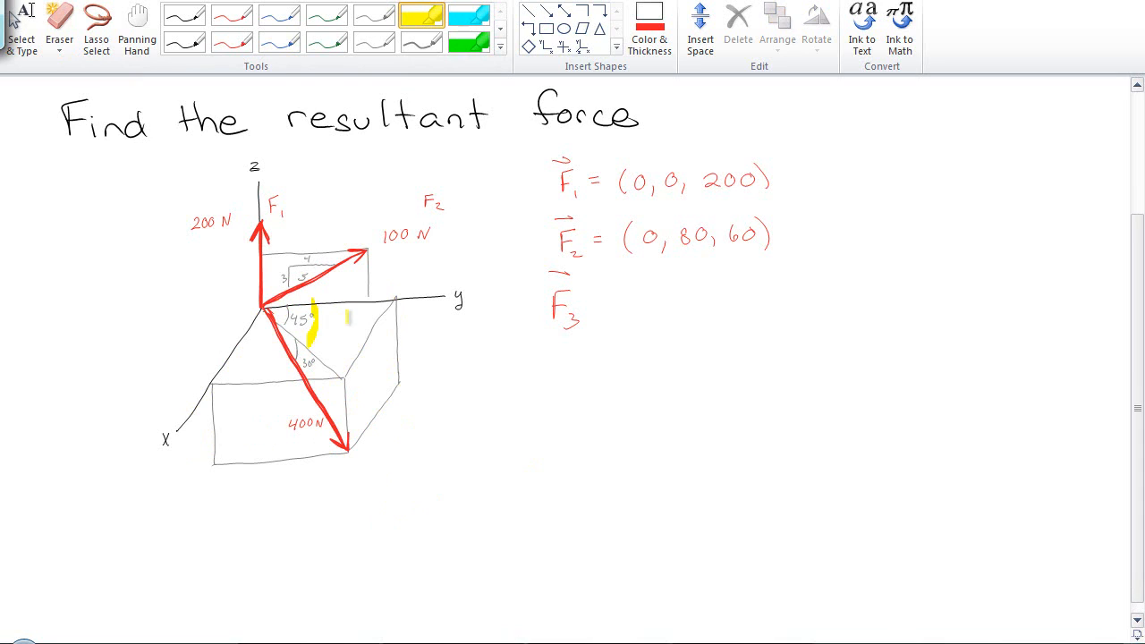
pyautogui.moveTo(241, 291)
pyautogui.mouseDown()
pyautogui.moveTo(375, 420)
pyautogui.moveTo(349, 537)
pyautogui.moveTo(255, 322)
pyautogui.moveTo(380, 458)
pyautogui.moveTo(419, 533)
pyautogui.moveTo(363, 554)
pyautogui.mouseUp()
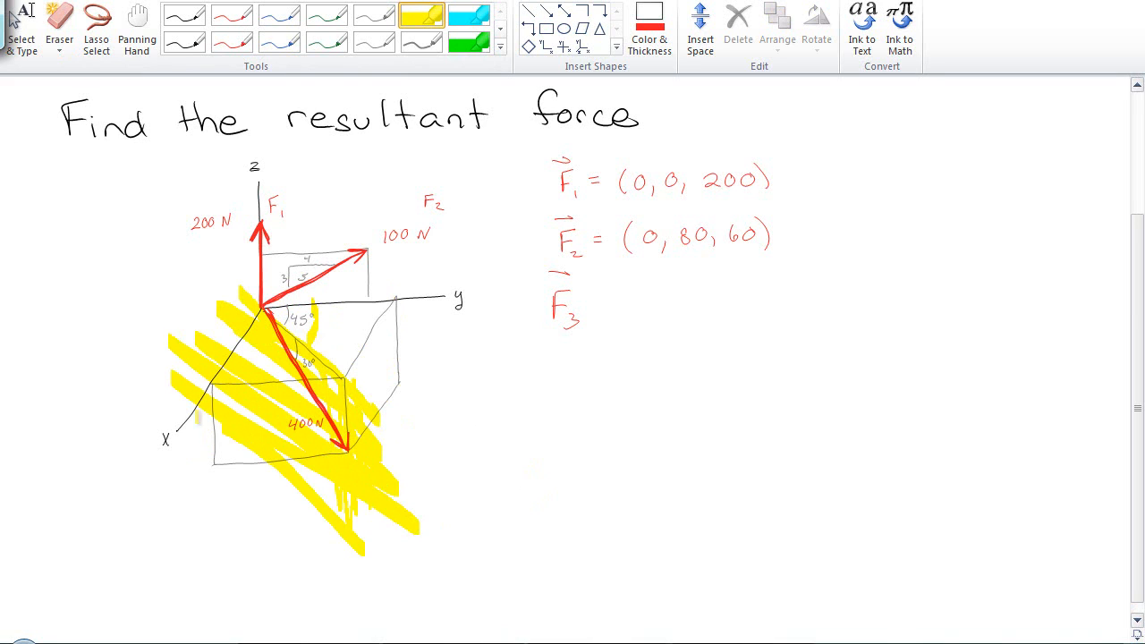
pyautogui.moveTo(223, 421); pyautogui.dragTo(354, 583)
# - Highlight the 30° angle beside the 400 N force in turquoise
pyautogui.click(469, 15)
pyautogui.moveTo(305, 343)
pyautogui.mouseDown()
pyautogui.moveTo(304, 371)
pyautogui.moveTo(309, 350)
pyautogui.moveTo(329, 351)
pyautogui.mouseUp()
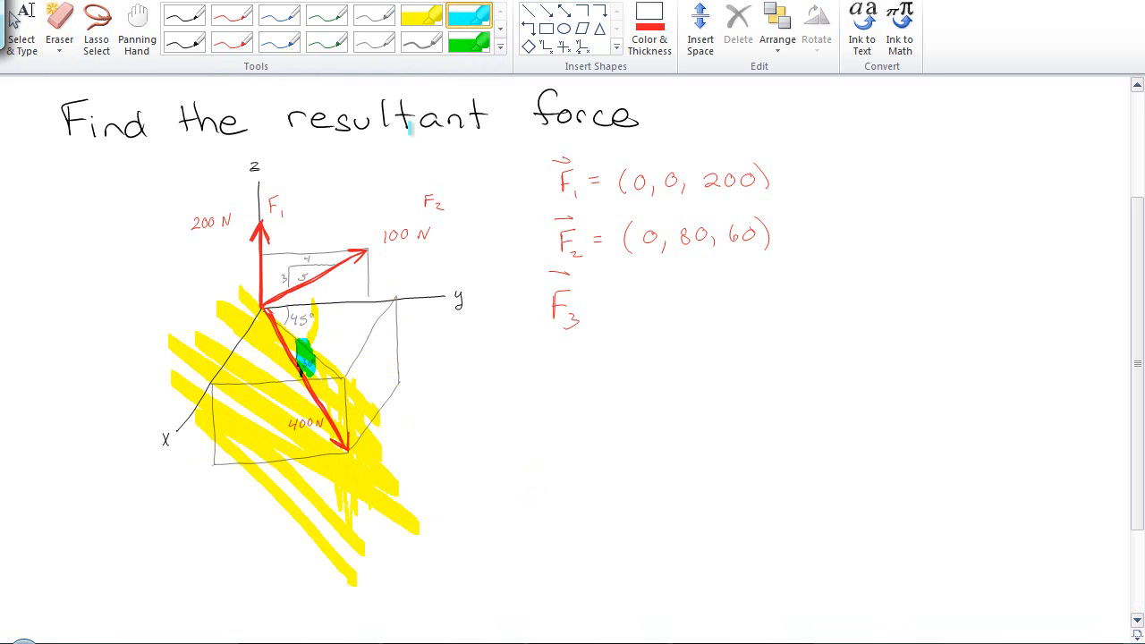
pyautogui.moveTo(304, 342); pyautogui.dragTo(309, 371)
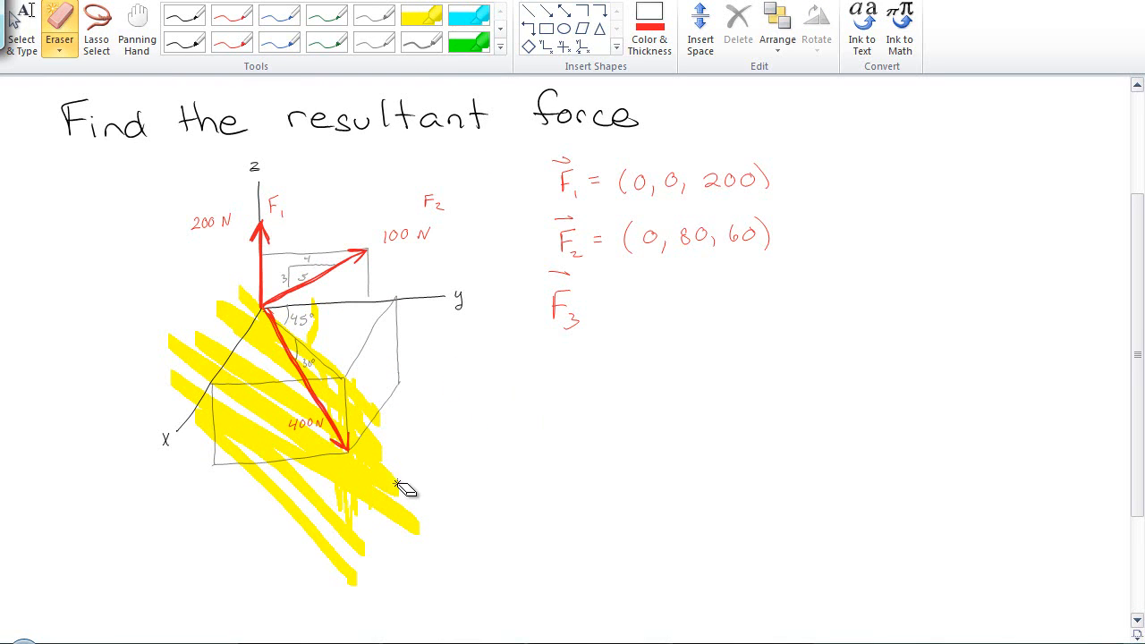
# - Erase the yellow highlighter strokes from the force diagram
pyautogui.moveTo(398, 485)
pyautogui.mouseDown()
pyautogui.moveTo(347, 329)
pyautogui.moveTo(322, 331)
pyautogui.mouseUp()
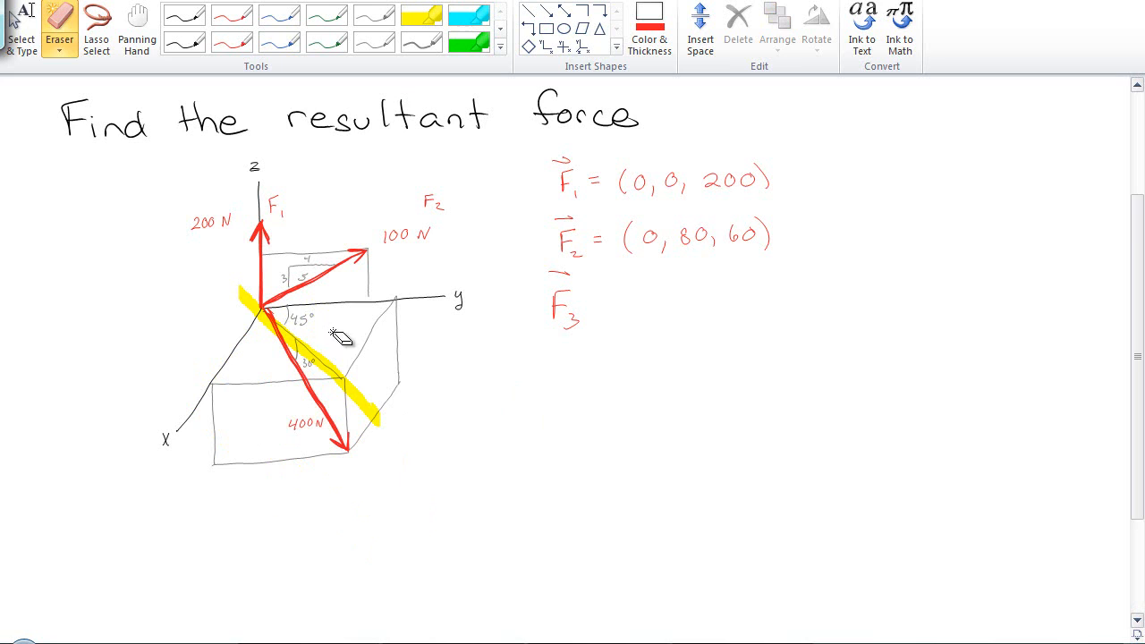
pyautogui.click(370, 399)
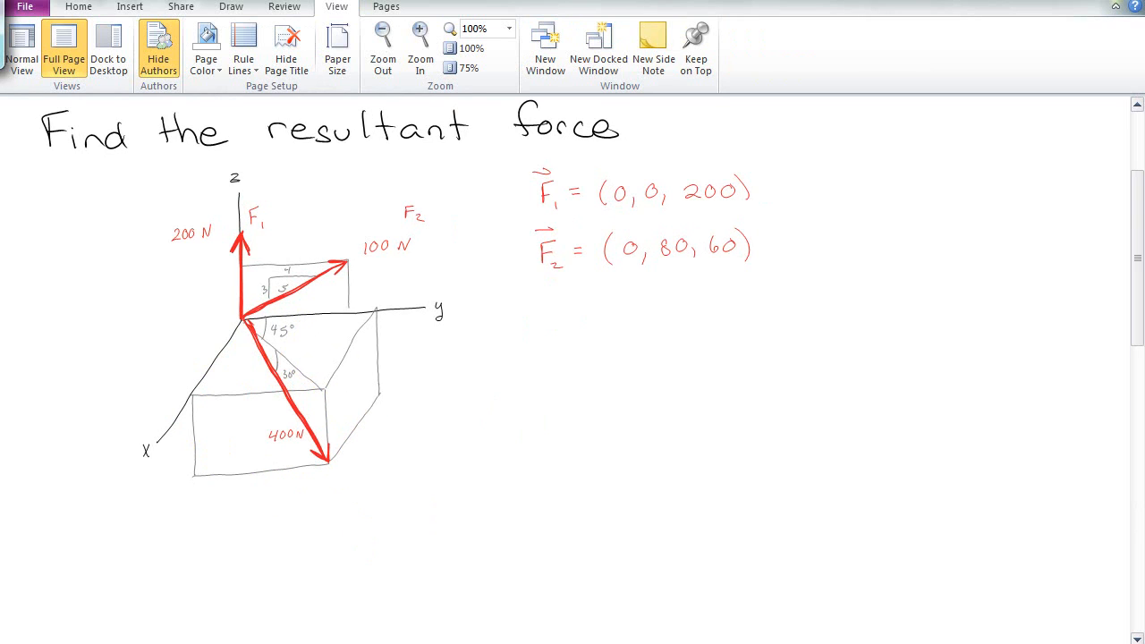
# - Sketch a separate downward-slanting red arrow in the blank area beside the diagram and label it 400
pyautogui.click(231, 6)
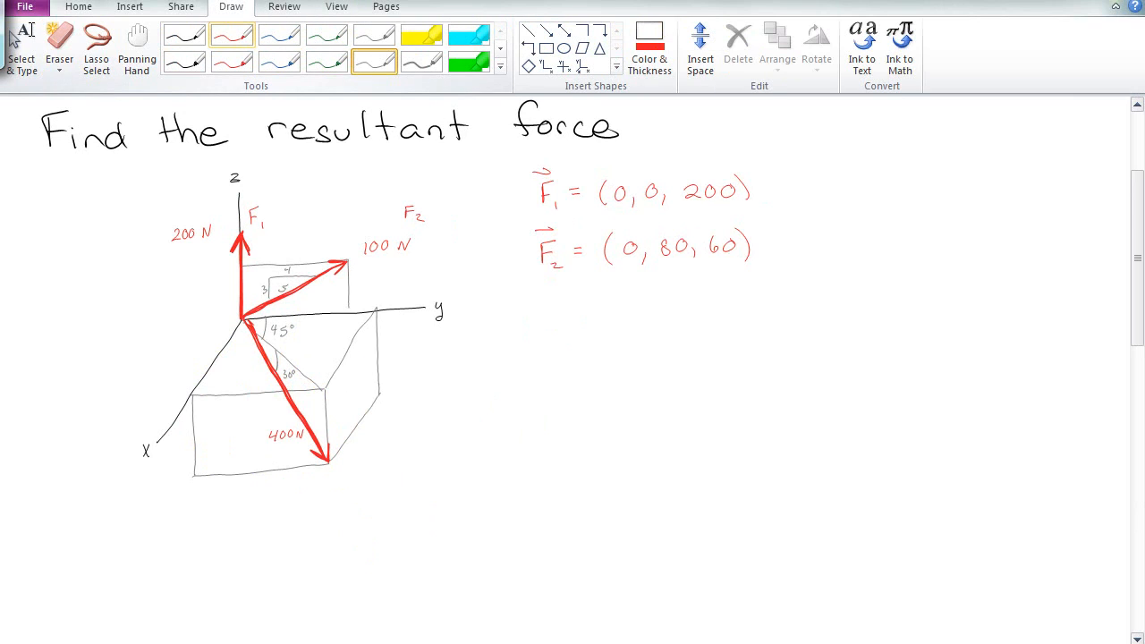
pyautogui.click(231, 35)
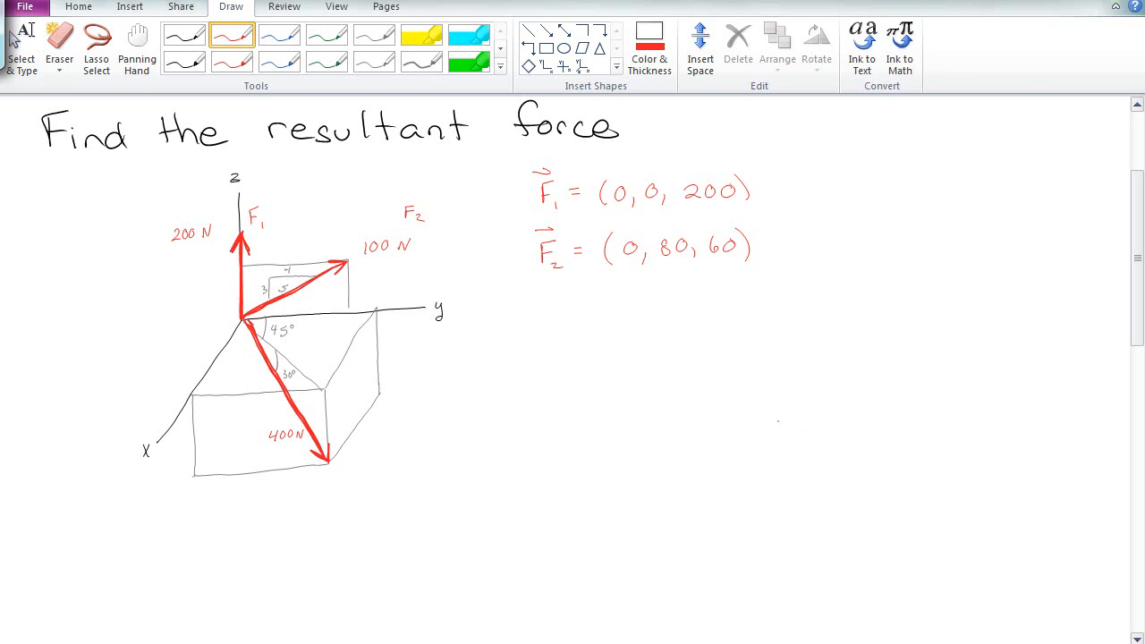
pyautogui.moveTo(741, 392); pyautogui.dragTo(854, 548)
pyautogui.moveTo(818, 462); pyautogui.dragTo(829, 472)
pyautogui.moveTo(827, 462)
pyautogui.mouseDown()
pyautogui.moveTo(826, 479)
pyautogui.moveTo(837, 465)
pyautogui.mouseUp()
pyautogui.moveTo(844, 463); pyautogui.dragTo(845, 464)
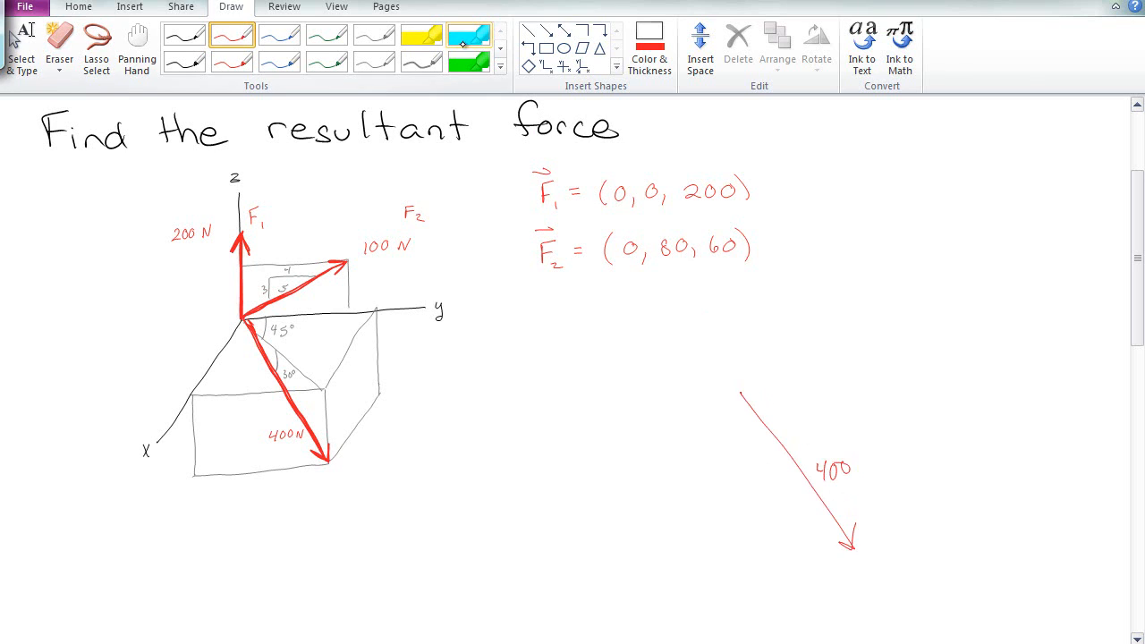
# - Shade the 400 N force's vertical triangle in turquoise and trace its two legs around the separate sketched arrow
pyautogui.click(468, 36)
pyautogui.moveTo(280, 329)
pyautogui.mouseDown()
pyautogui.moveTo(286, 370)
pyautogui.moveTo(314, 399)
pyautogui.moveTo(305, 413)
pyautogui.moveTo(333, 460)
pyautogui.moveTo(322, 394)
pyautogui.moveTo(388, 460)
pyautogui.mouseUp()
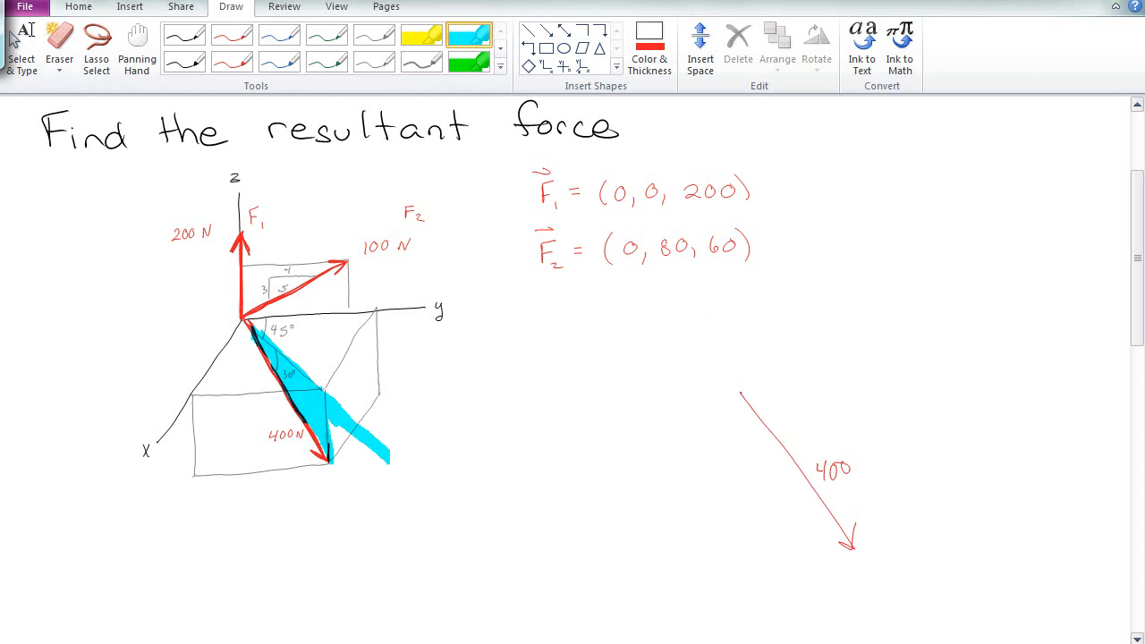
pyautogui.moveTo(738, 386)
pyautogui.mouseDown()
pyautogui.moveTo(844, 391)
pyautogui.moveTo(848, 540)
pyautogui.moveTo(830, 479)
pyautogui.moveTo(775, 425)
pyautogui.moveTo(795, 407)
pyautogui.moveTo(833, 448)
pyautogui.moveTo(838, 487)
pyautogui.moveTo(871, 456)
pyautogui.mouseUp()
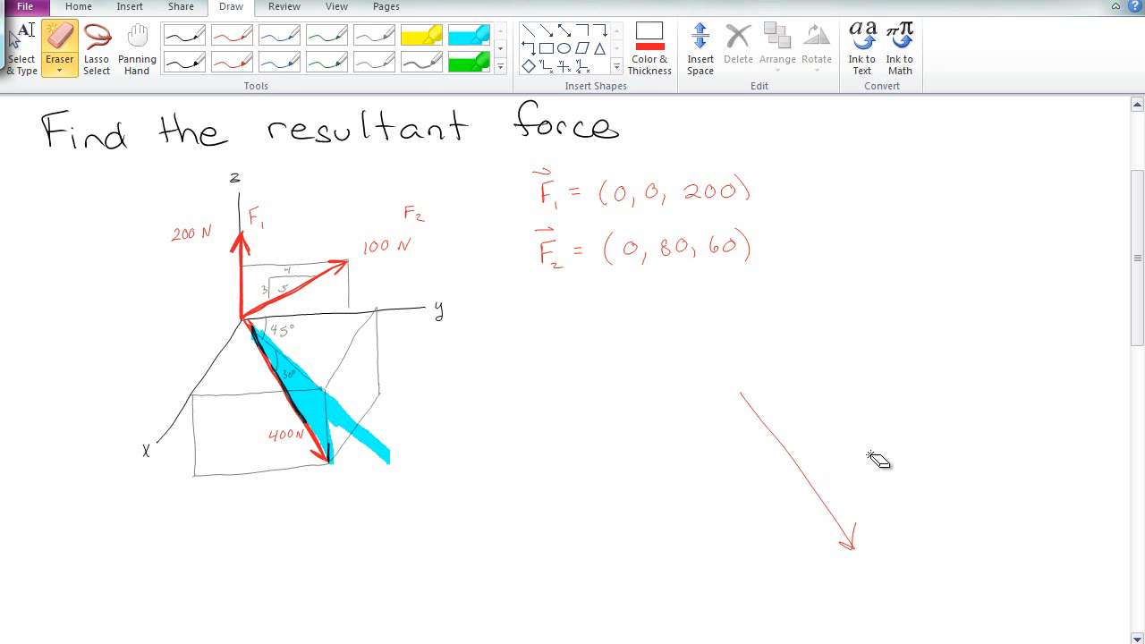
pyautogui.moveTo(739, 380)
pyautogui.mouseDown()
pyautogui.moveTo(856, 375)
pyautogui.moveTo(855, 543)
pyautogui.mouseUp()
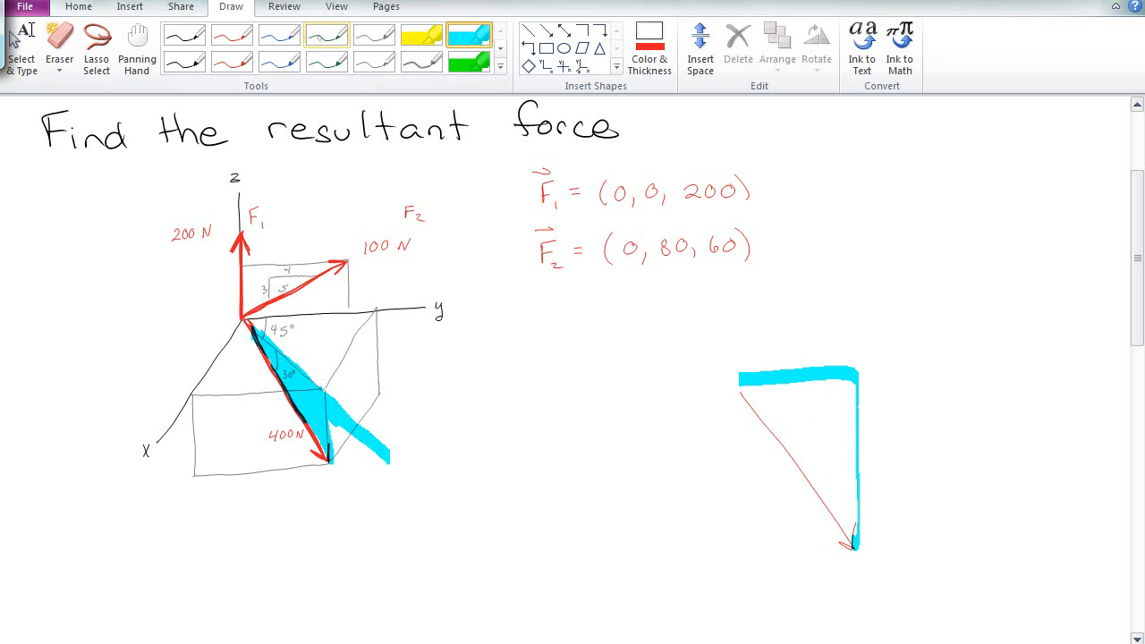
# - Write 400 in red below the hypotenuse of the sketched turquoise triangle
pyautogui.click(232, 35)
pyautogui.moveTo(759, 469)
pyautogui.mouseDown()
pyautogui.moveTo(749, 483)
pyautogui.moveTo(763, 481)
pyautogui.mouseUp()
pyautogui.moveTo(763, 469); pyautogui.dragTo(761, 489)
pyautogui.moveTo(769, 476); pyautogui.dragTo(768, 488)
pyautogui.moveTo(780, 471); pyautogui.dragTo(778, 488)
# - Mark the triangle's right angle in green on both the force diagram and the separate sketch
pyautogui.click(469, 62)
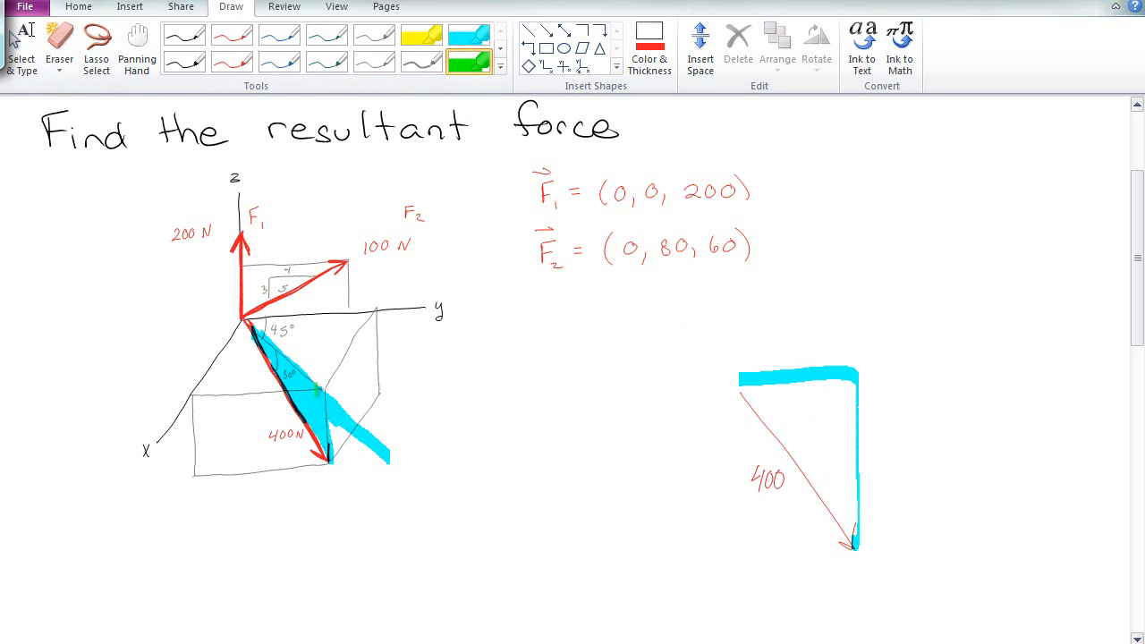
pyautogui.moveTo(317, 390)
pyautogui.mouseDown()
pyautogui.moveTo(325, 414)
pyautogui.moveTo(311, 408)
pyautogui.moveTo(313, 376)
pyautogui.mouseUp()
pyautogui.moveTo(841, 376)
pyautogui.mouseDown()
pyautogui.moveTo(844, 403)
pyautogui.moveTo(851, 369)
pyautogui.mouseUp()
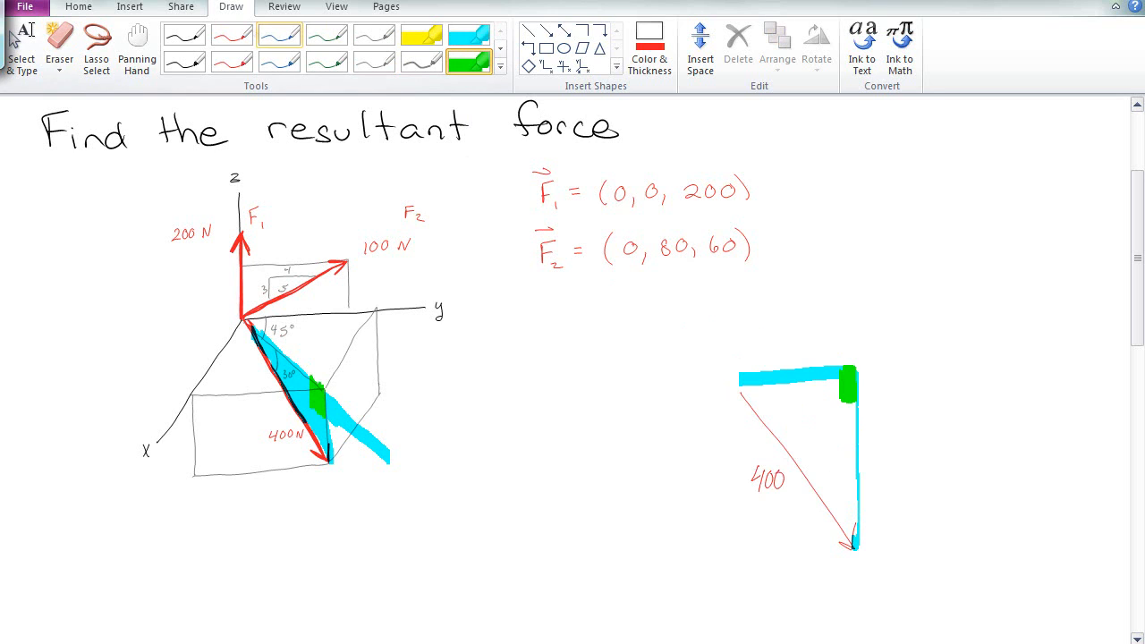
# - Draw the angle arc in red on the sketched turquoise triangle and label it 30°
pyautogui.click(232, 36)
pyautogui.moveTo(758, 383); pyautogui.dragTo(767, 410)
pyautogui.moveTo(771, 397); pyautogui.dragTo(776, 408)
pyautogui.moveTo(784, 394); pyautogui.dragTo(784, 396)
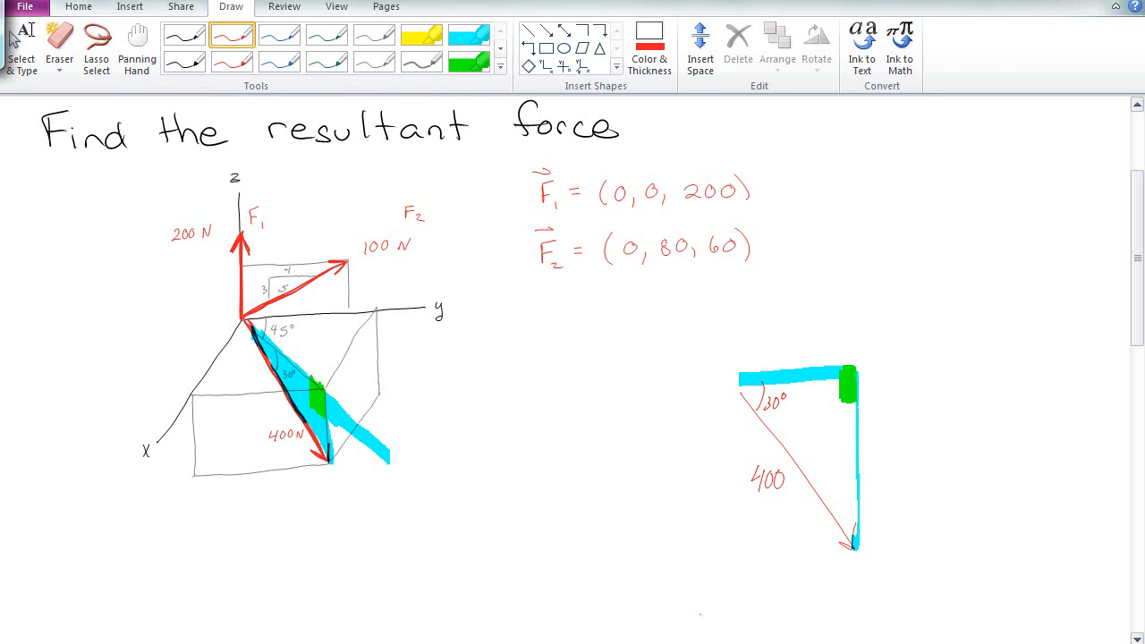
# - Draw a flatter right triangle in red with a 30° angle and an arrowed hypotenuse labelled 400
pyautogui.moveTo(526, 520)
pyautogui.mouseDown()
pyautogui.moveTo(608, 515)
pyautogui.moveTo(701, 577)
pyautogui.mouseUp()
pyautogui.moveTo(505, 524)
pyautogui.mouseDown()
pyautogui.moveTo(706, 582)
pyautogui.moveTo(684, 591)
pyautogui.mouseUp()
pyautogui.moveTo(555, 524)
pyautogui.mouseDown()
pyautogui.moveTo(558, 535)
pyautogui.moveTo(573, 526)
pyautogui.mouseUp()
pyautogui.moveTo(583, 524)
pyautogui.mouseDown()
pyautogui.moveTo(574, 567)
pyautogui.moveTo(582, 560)
pyautogui.mouseUp()
pyautogui.moveTo(593, 556); pyautogui.dragTo(593, 558)
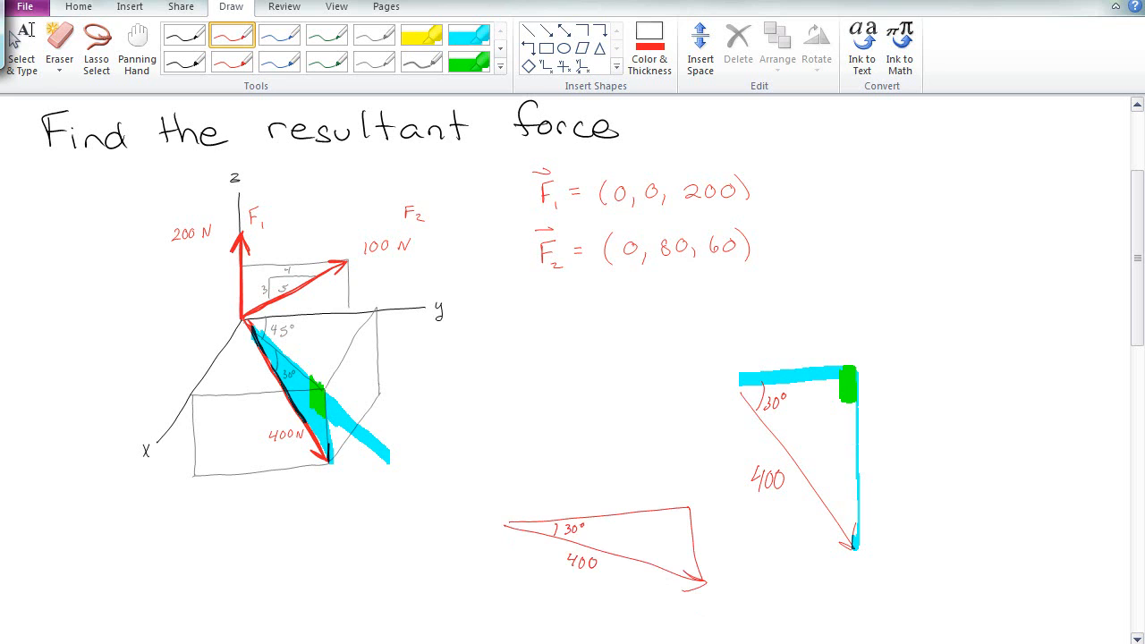
# - Label the red triangle's vertical leg 200 and its horizontal leg 200√3
pyautogui.moveTo(702, 541)
pyautogui.mouseDown()
pyautogui.moveTo(709, 551)
pyautogui.moveTo(718, 543)
pyautogui.mouseUp()
pyautogui.moveTo(735, 537); pyautogui.dragTo(732, 547)
pyautogui.moveTo(572, 498); pyautogui.dragTo(587, 509)
pyautogui.moveTo(594, 498)
pyautogui.mouseDown()
pyautogui.moveTo(635, 487)
pyautogui.moveTo(627, 507)
pyautogui.mouseUp()
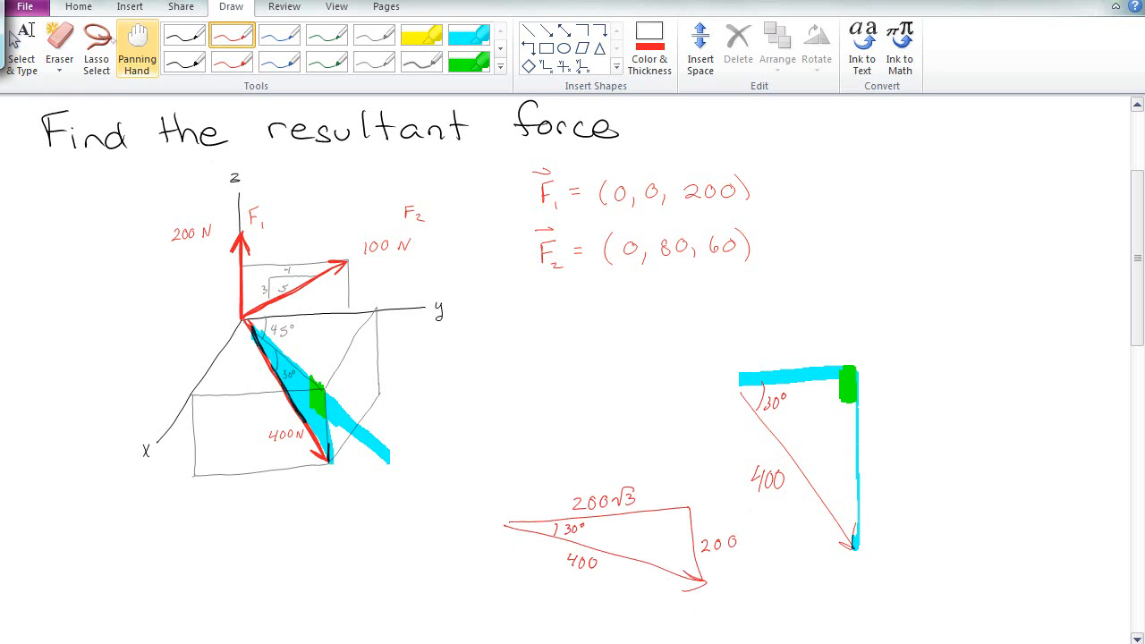
# - Erase the sketched turquoise triangle with its labels and the turquoise shading on the force diagram
pyautogui.click(96, 54)
pyautogui.moveTo(893, 340)
pyautogui.mouseDown()
pyautogui.moveTo(731, 484)
pyautogui.moveTo(916, 396)
pyautogui.moveTo(918, 360)
pyautogui.mouseUp()
pyautogui.click(59, 45)
pyautogui.click(859, 408)
pyautogui.moveTo(889, 396)
pyautogui.mouseDown()
pyautogui.moveTo(823, 397)
pyautogui.moveTo(769, 465)
pyautogui.moveTo(809, 492)
pyautogui.mouseUp()
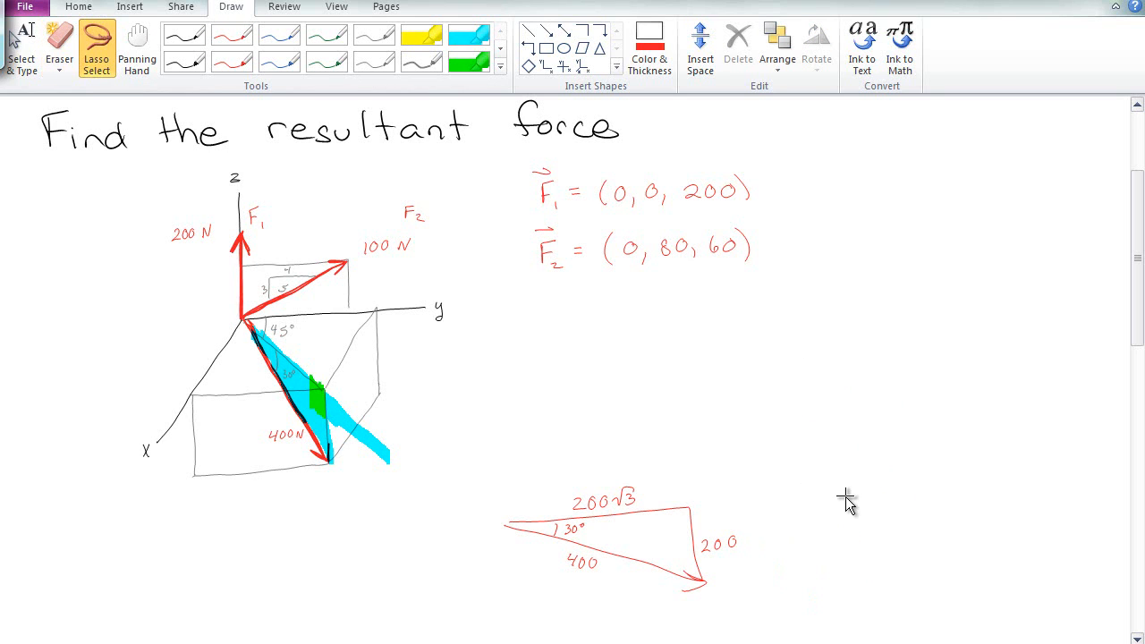
pyautogui.click(354, 416)
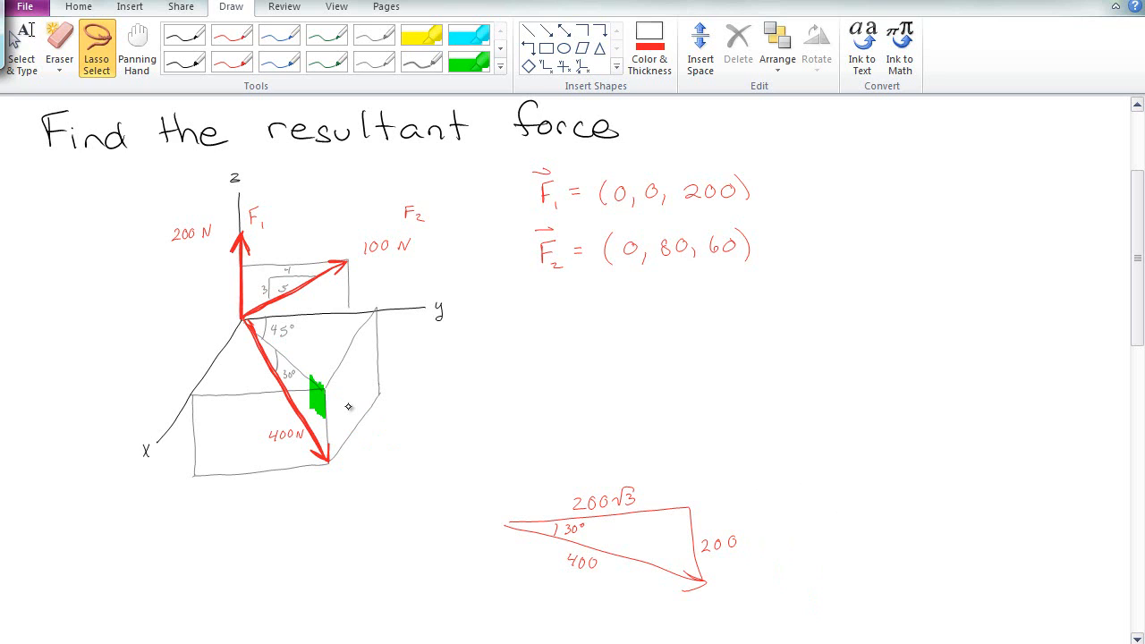
# - Label the force diagram's vertical component 200 N and the horizontal-plane diagonal 200√3 in red
pyautogui.moveTo(337, 407); pyautogui.dragTo(355, 401)
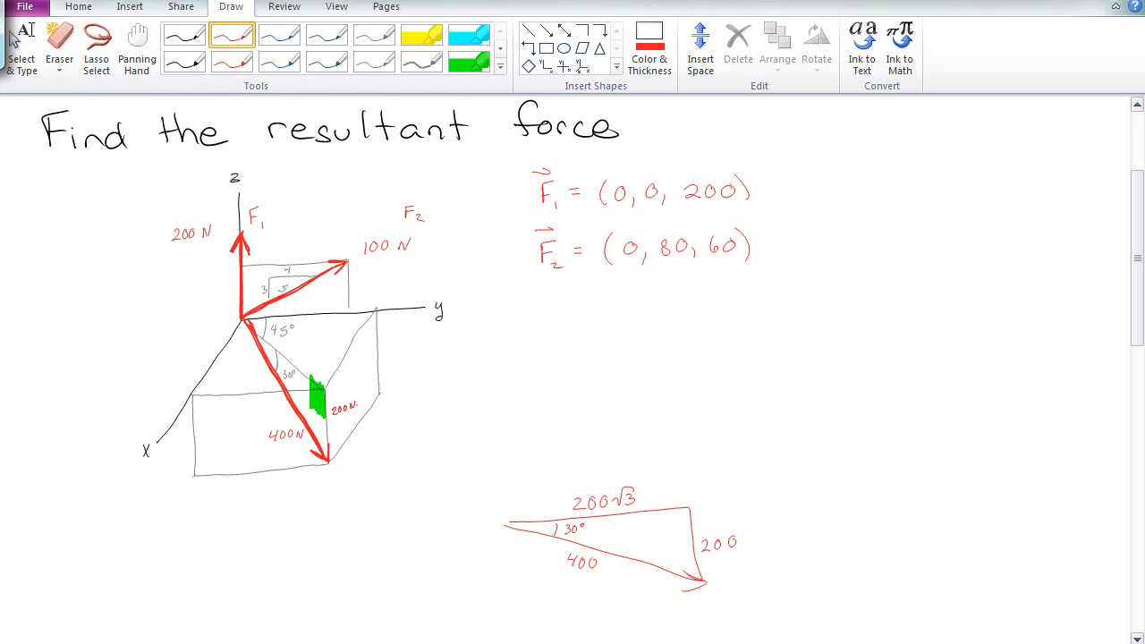
pyautogui.moveTo(284, 344); pyautogui.dragTo(312, 338)
# - Shade the horizontal triangle with the 45° angle in yellow and sketch a separate copy of it in the blank area
pyautogui.click(469, 34)
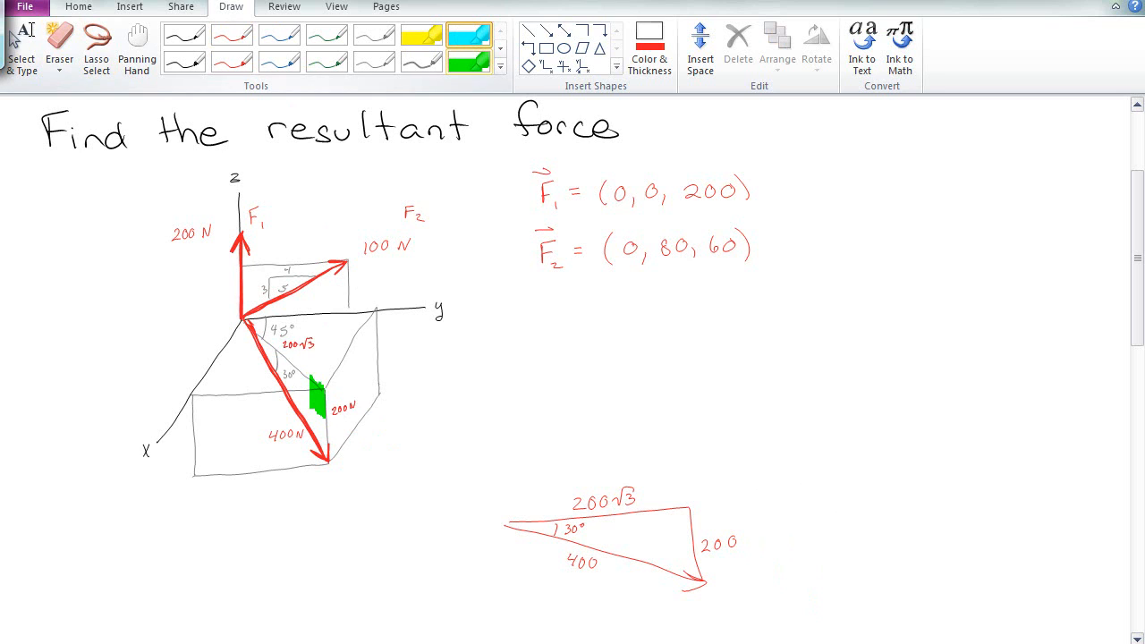
pyautogui.click(421, 34)
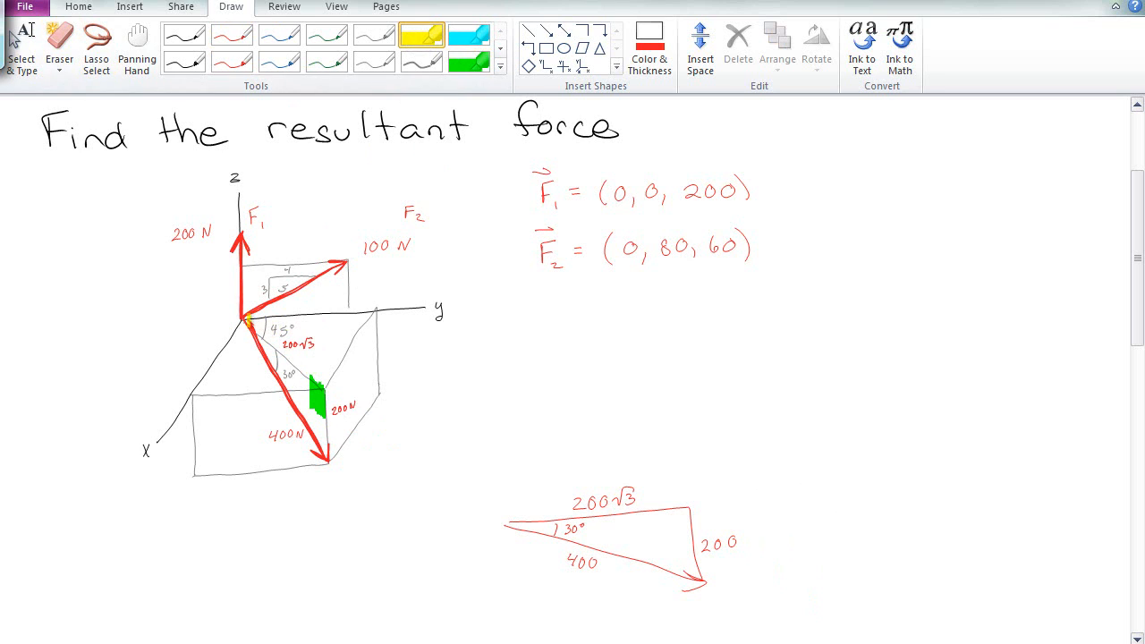
pyautogui.moveTo(256, 322)
pyautogui.mouseDown()
pyautogui.moveTo(315, 380)
pyautogui.moveTo(370, 313)
pyautogui.moveTo(254, 319)
pyautogui.moveTo(336, 331)
pyautogui.moveTo(295, 349)
pyautogui.moveTo(315, 365)
pyautogui.moveTo(351, 329)
pyautogui.moveTo(304, 365)
pyautogui.mouseUp()
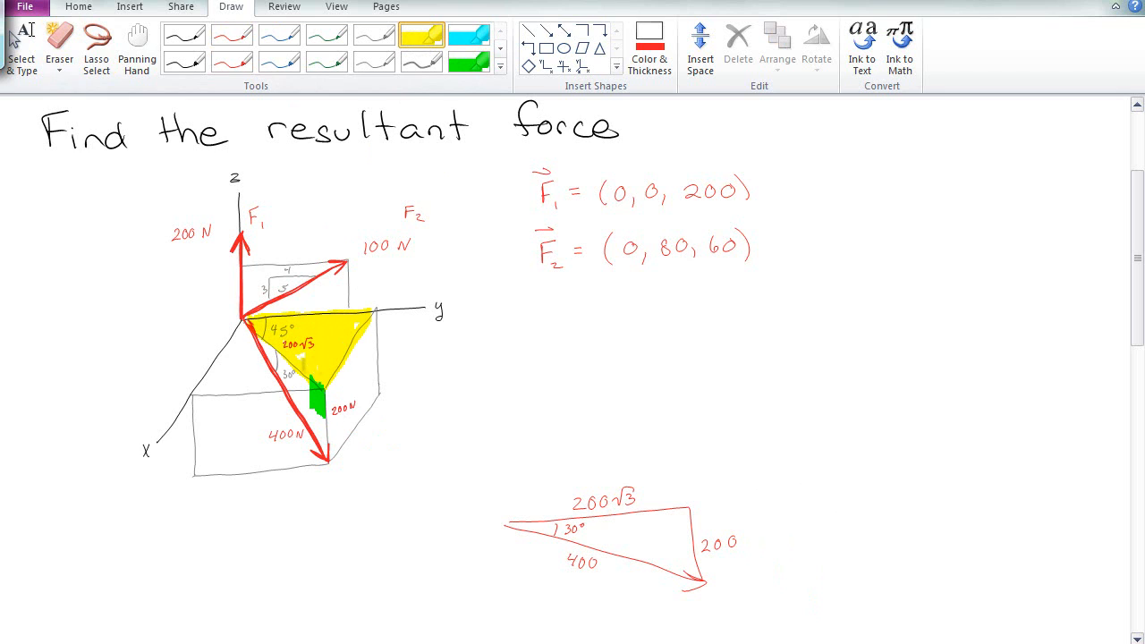
pyautogui.moveTo(908, 463)
pyautogui.mouseDown()
pyautogui.moveTo(1056, 480)
pyautogui.moveTo(900, 475)
pyautogui.moveTo(957, 554)
pyautogui.moveTo(1042, 481)
pyautogui.mouseUp()
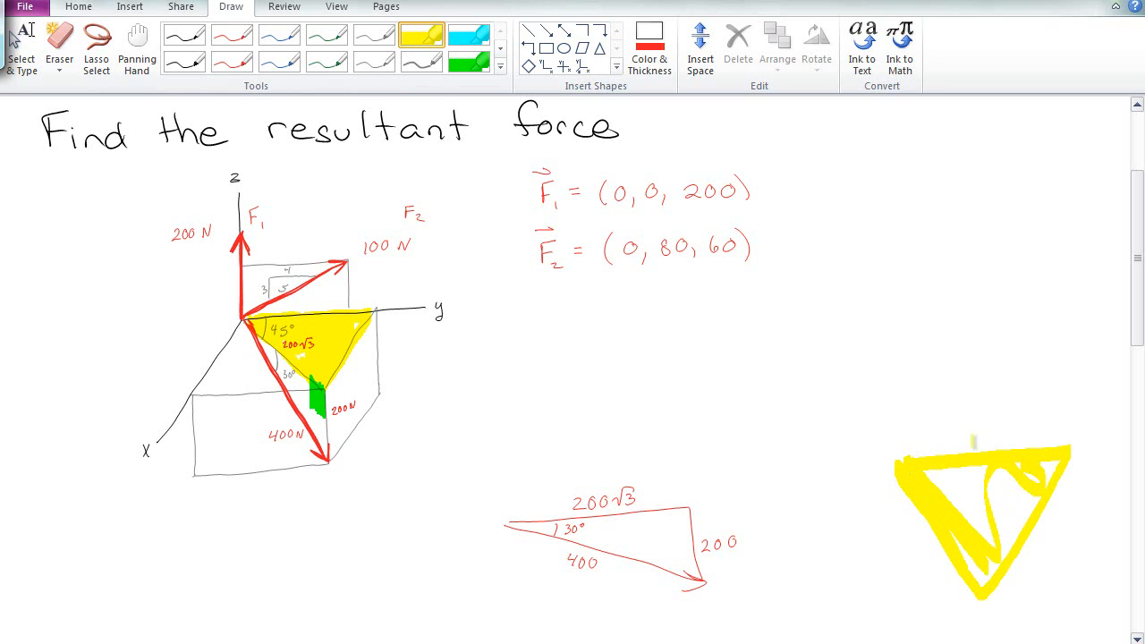
# - Mark the yellow triangle's right angle in green on both the force diagram and the separate copy
pyautogui.click(469, 62)
pyautogui.moveTo(354, 320)
pyautogui.mouseDown()
pyautogui.moveTo(349, 333)
pyautogui.moveTo(363, 311)
pyautogui.moveTo(352, 315)
pyautogui.moveTo(369, 313)
pyautogui.mouseUp()
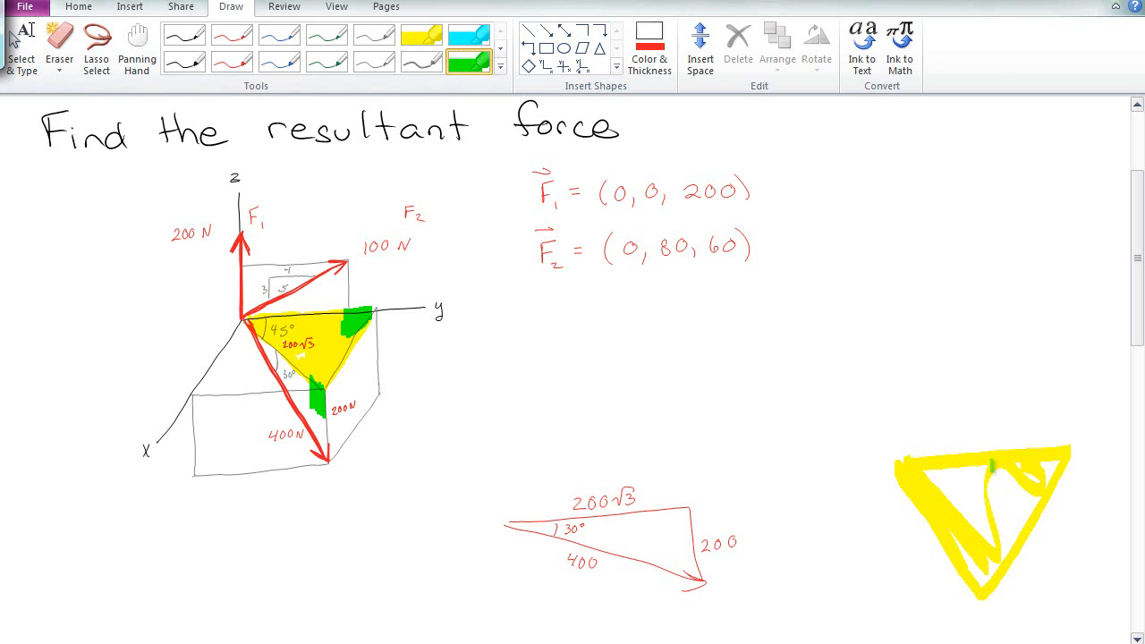
pyautogui.moveTo(1053, 455)
pyautogui.mouseDown()
pyautogui.moveTo(1042, 470)
pyautogui.moveTo(1056, 464)
pyautogui.mouseUp()
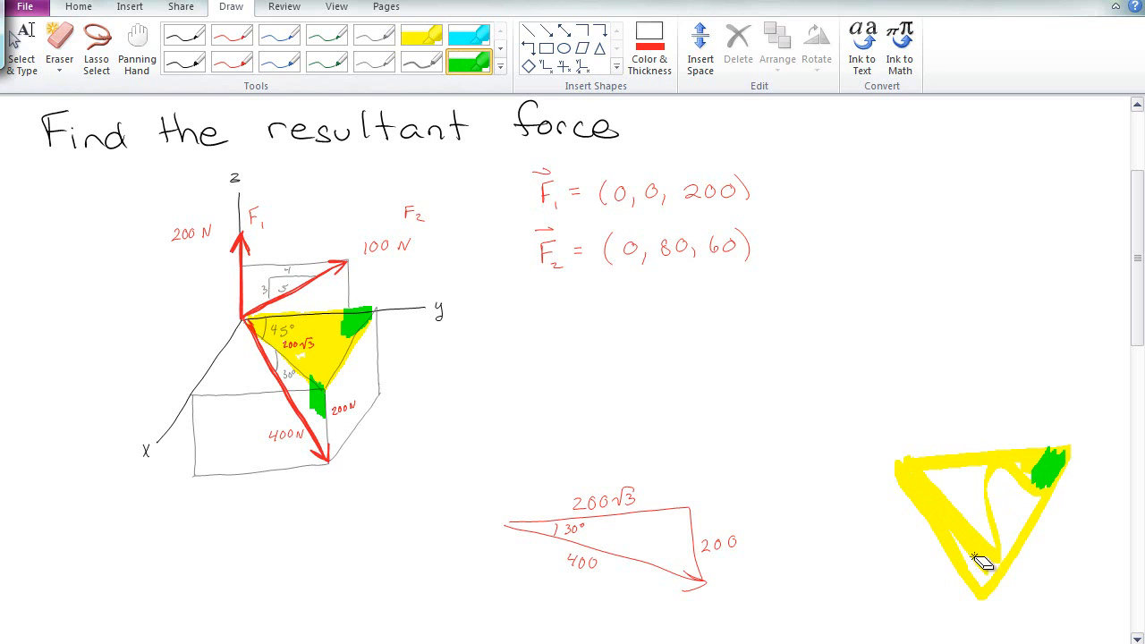
# - Redraw the separate yellow triangle around its green right-angle mark and label it 45°, 200√3 and 100√6 in black
pyautogui.moveTo(981, 563); pyautogui.dragTo(1003, 573)
pyautogui.click(415, 36)
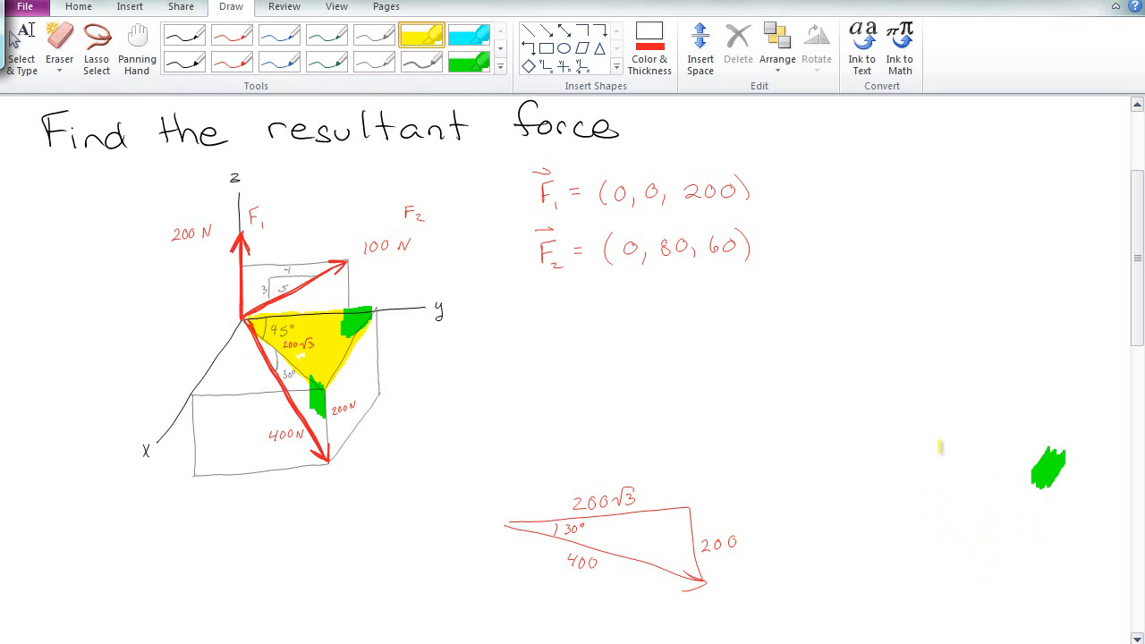
pyautogui.moveTo(937, 443)
pyautogui.mouseDown()
pyautogui.moveTo(1074, 441)
pyautogui.moveTo(1012, 549)
pyautogui.moveTo(920, 431)
pyautogui.mouseUp()
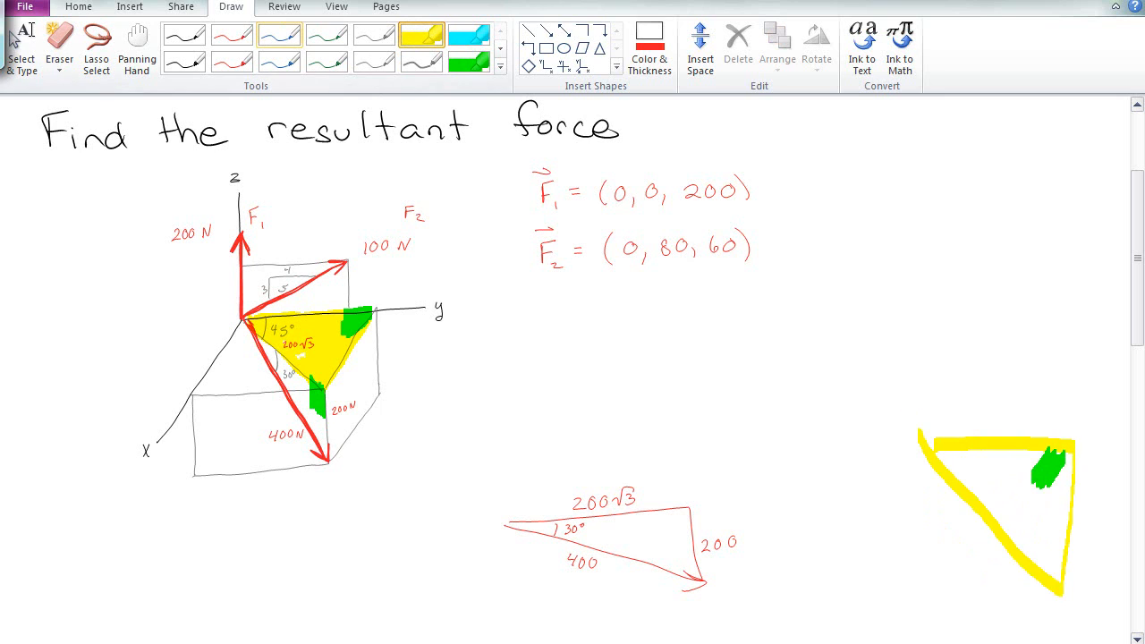
pyautogui.click(184, 36)
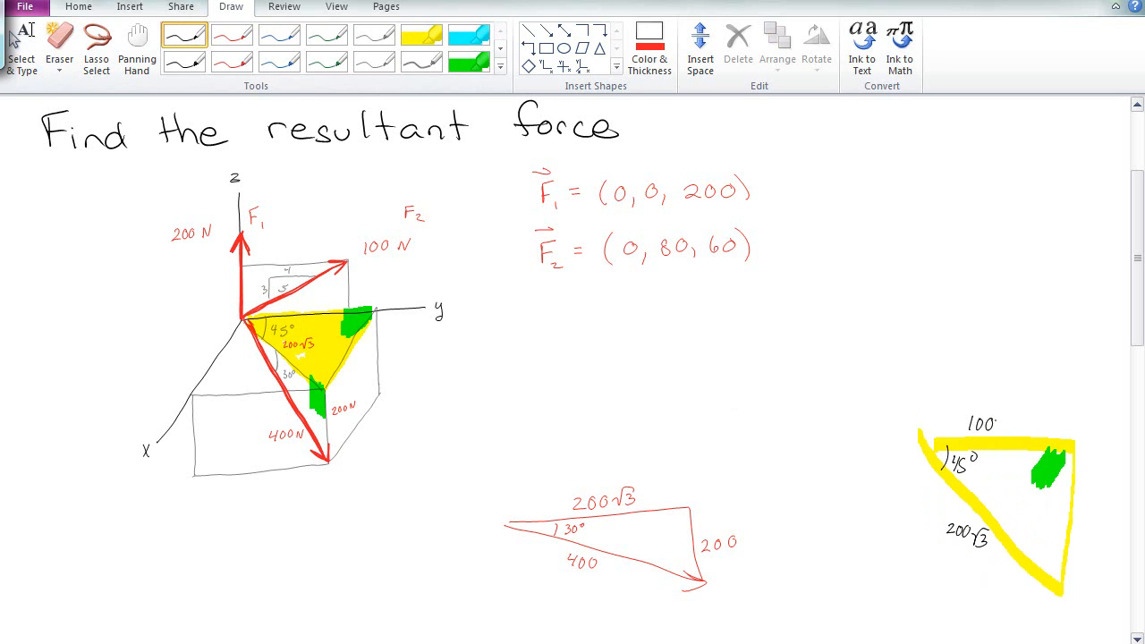
pyautogui.moveTo(995, 422); pyautogui.dragTo(1023, 409)
# - Check the leg length with a side calculation of 100√6 · √2, rewriting √6 as √2√3 to get 100√3 · 2
pyautogui.moveTo(968, 253); pyautogui.dragTo(968, 276)
pyautogui.moveTo(984, 255); pyautogui.dragTo(996, 257)
pyautogui.moveTo(1005, 267); pyautogui.dragTo(1077, 254)
pyautogui.moveTo(1064, 265); pyautogui.dragTo(1074, 275)
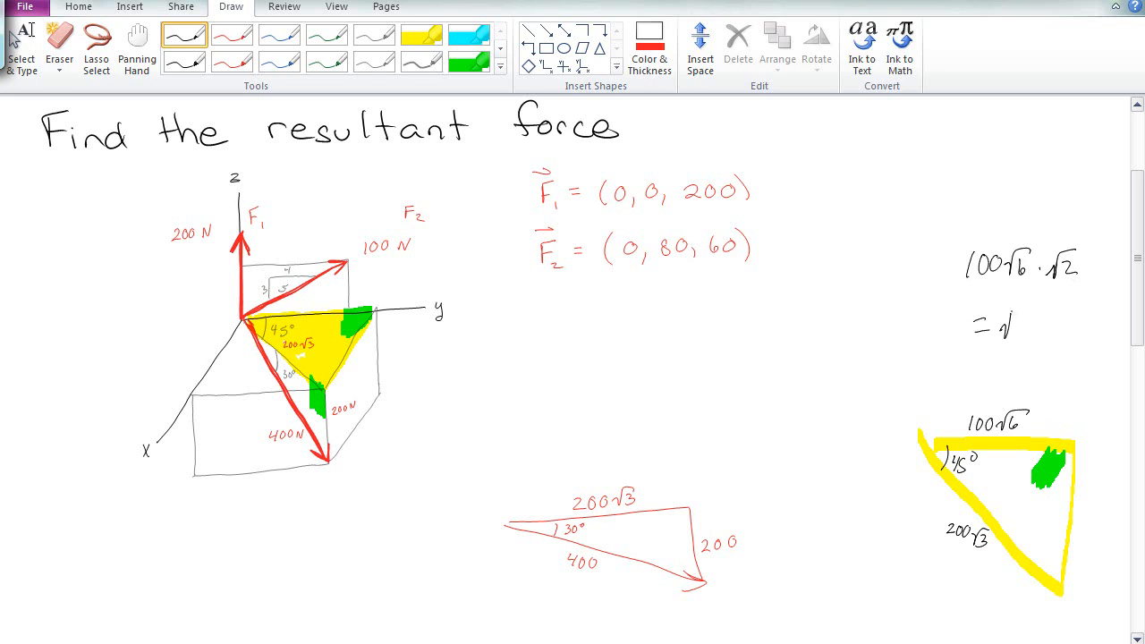
pyautogui.moveTo(1005, 314); pyautogui.dragTo(1003, 338)
pyautogui.moveTo(1019, 318); pyautogui.dragTo(1066, 309)
pyautogui.moveTo(1011, 229); pyautogui.dragTo(1032, 217)
pyautogui.moveTo(1022, 225)
pyautogui.mouseDown()
pyautogui.moveTo(1048, 234)
pyautogui.moveTo(1016, 281)
pyautogui.mouseUp()
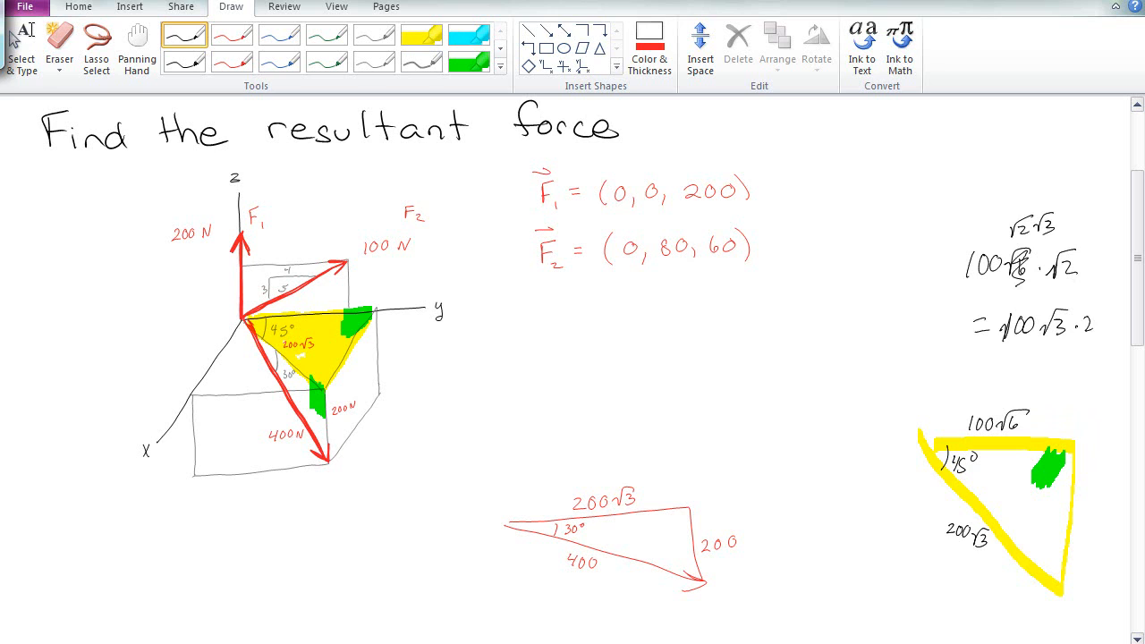
pyautogui.moveTo(1036, 358); pyautogui.dragTo(1059, 348)
pyautogui.moveTo(1050, 351); pyautogui.dragTo(1056, 358)
pyautogui.moveTo(1012, 215)
pyautogui.mouseDown()
pyautogui.moveTo(972, 259)
pyautogui.moveTo(1034, 276)
pyautogui.moveTo(978, 338)
pyautogui.moveTo(1066, 366)
pyautogui.moveTo(1080, 354)
pyautogui.mouseUp()
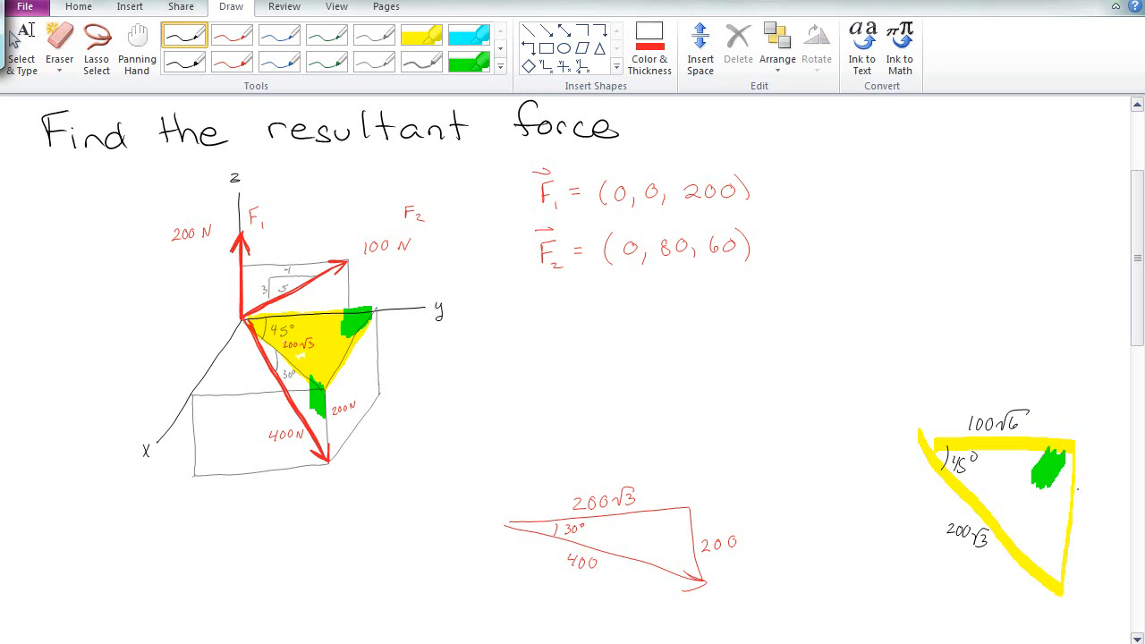
# - Label the yellow triangle's vertical leg 100√6 and draw black arrows along both legs
pyautogui.moveTo(1078, 489); pyautogui.dragTo(1078, 501)
pyautogui.moveTo(1084, 490); pyautogui.dragTo(1083, 491)
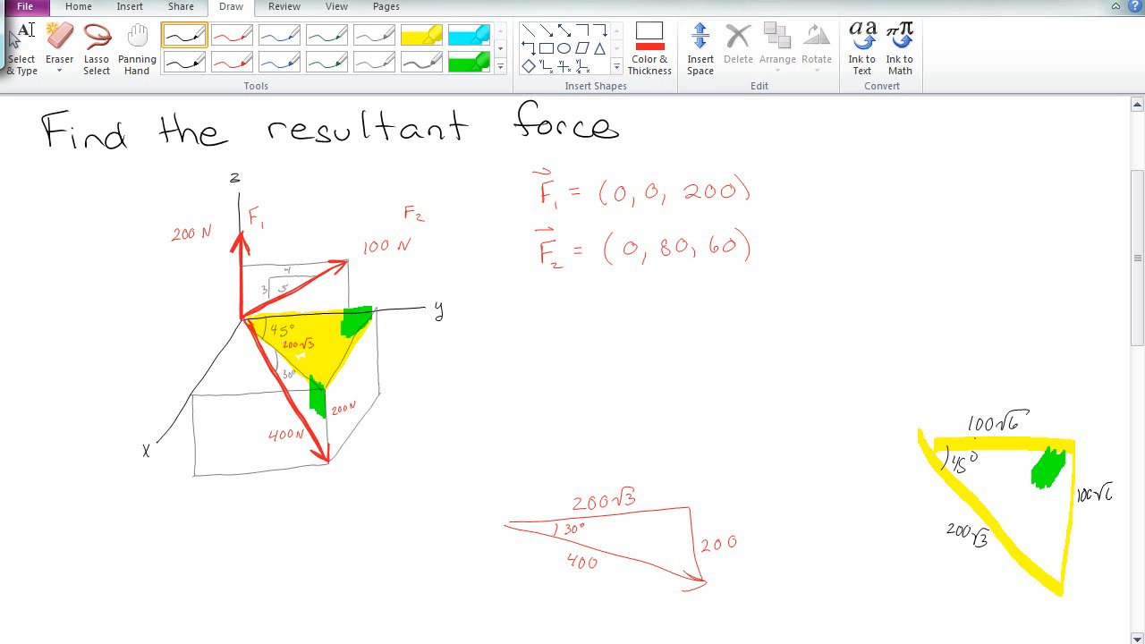
pyautogui.moveTo(921, 439)
pyautogui.mouseDown()
pyautogui.moveTo(1065, 436)
pyautogui.moveTo(1064, 591)
pyautogui.moveTo(1088, 565)
pyautogui.mouseUp()
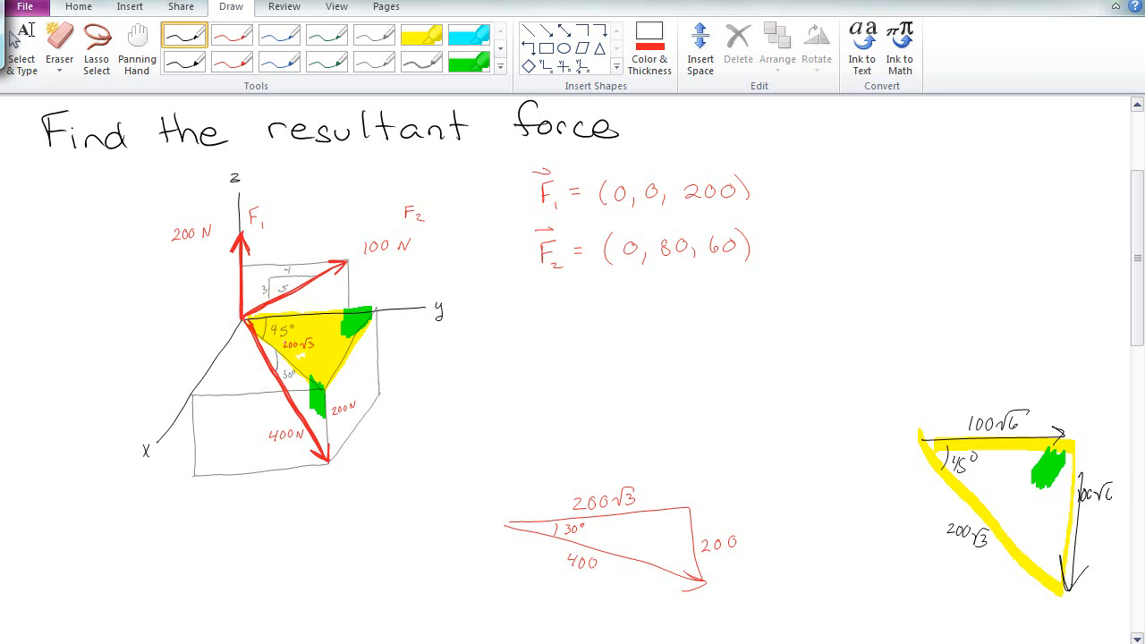
# - Highlight the horizontal triangle's two legs on the force diagram with turquoise arrows, and remove the highlights
pyautogui.click(468, 36)
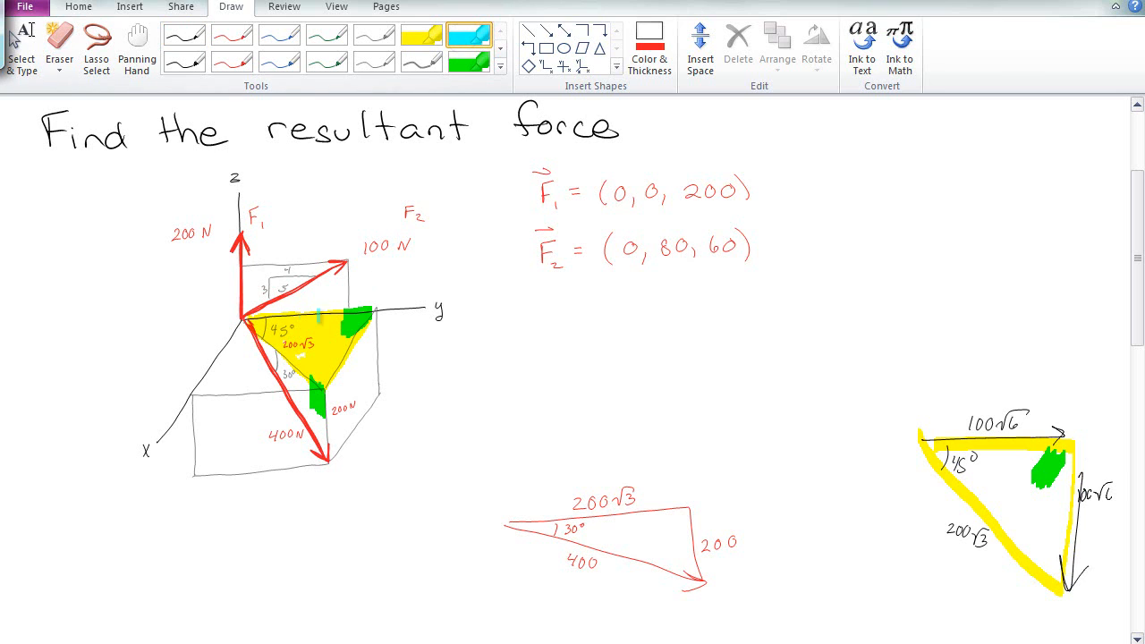
pyautogui.moveTo(252, 311)
pyautogui.mouseDown()
pyautogui.moveTo(367, 288)
pyautogui.moveTo(389, 313)
pyautogui.moveTo(338, 384)
pyautogui.moveTo(376, 362)
pyautogui.mouseUp()
pyautogui.click(59, 49)
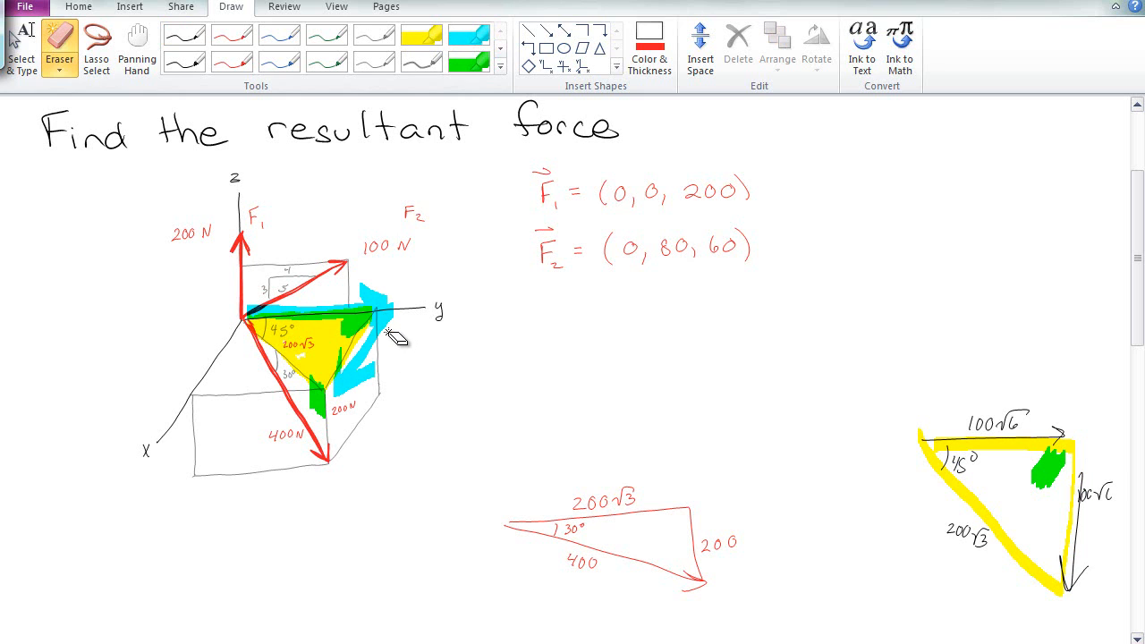
pyautogui.click(392, 299)
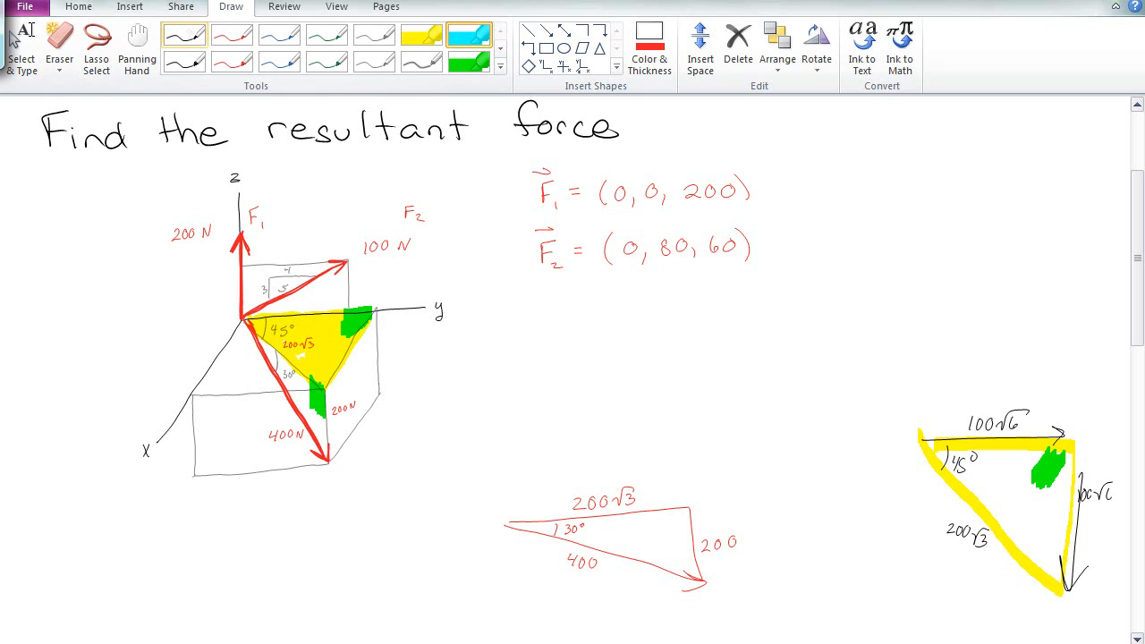
# - Write the third force vector F₃ = (100√6, 100√6, −200) in red beneath F₂
pyautogui.click(193, 29)
pyautogui.click(232, 34)
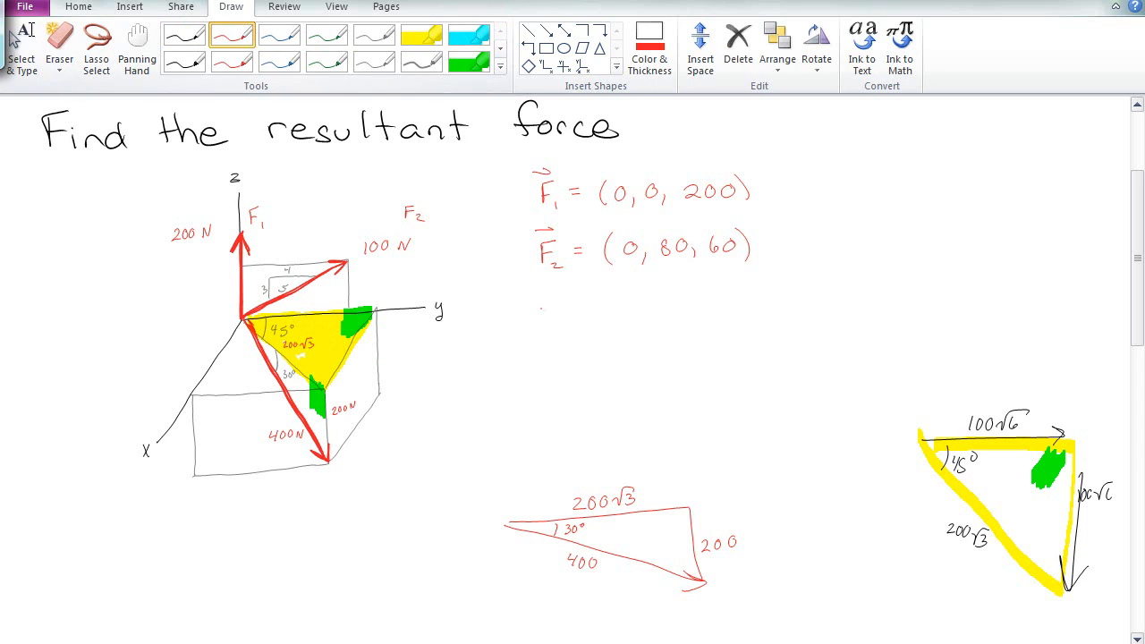
pyautogui.moveTo(542, 307); pyautogui.dragTo(542, 330)
pyautogui.moveTo(542, 306); pyautogui.dragTo(561, 305)
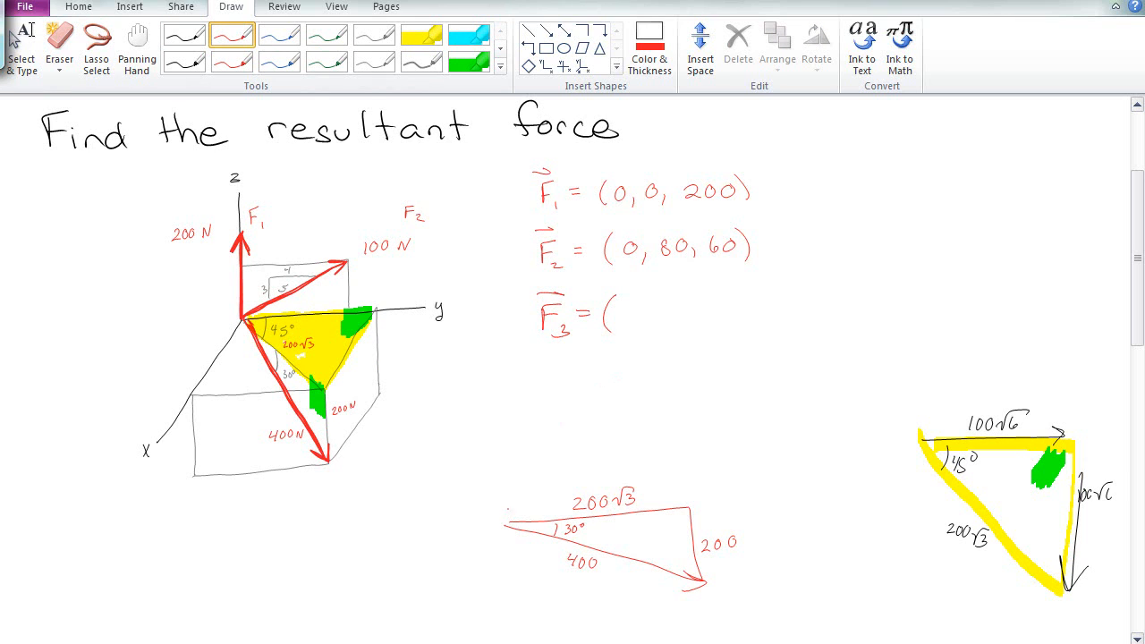
pyautogui.moveTo(622, 304); pyautogui.dragTo(621, 324)
pyautogui.moveTo(637, 306)
pyautogui.mouseDown()
pyautogui.moveTo(696, 298)
pyautogui.moveTo(697, 323)
pyautogui.mouseUp()
pyautogui.moveTo(721, 300)
pyautogui.mouseDown()
pyautogui.moveTo(716, 313)
pyautogui.moveTo(749, 306)
pyautogui.mouseUp()
pyautogui.moveTo(753, 308); pyautogui.dragTo(791, 292)
pyautogui.moveTo(777, 298)
pyautogui.mouseDown()
pyautogui.moveTo(771, 311)
pyautogui.moveTo(812, 298)
pyautogui.mouseUp()
pyautogui.moveTo(817, 294)
pyautogui.mouseDown()
pyautogui.moveTo(835, 304)
pyautogui.moveTo(854, 296)
pyautogui.mouseUp()
pyautogui.moveTo(864, 275); pyautogui.dragTo(868, 313)
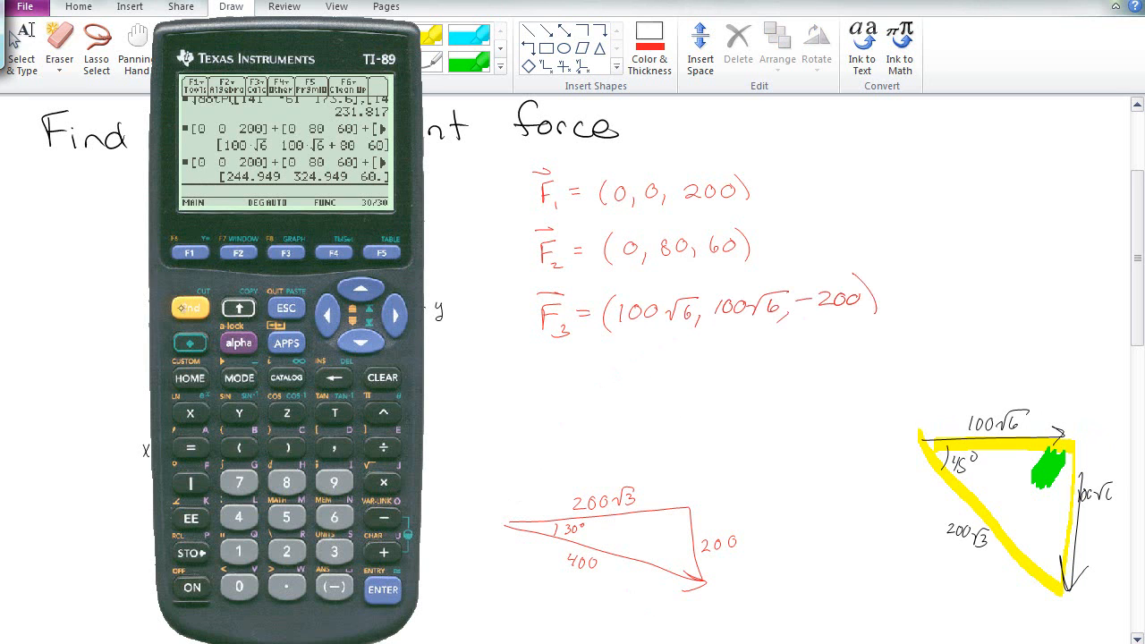
# - Enter the first force vector [0,0,200] in the TI-89 calculator
pyautogui.click(336, 441)
pyautogui.click(238, 586)
pyautogui.click(333, 450)
pyautogui.click(239, 586)
pyautogui.click(332, 450)
pyautogui.click(282, 553)
pyautogui.click(240, 585)
pyautogui.click(239, 586)
pyautogui.click(190, 308)
pyautogui.click(383, 445)
pyautogui.click(383, 589)
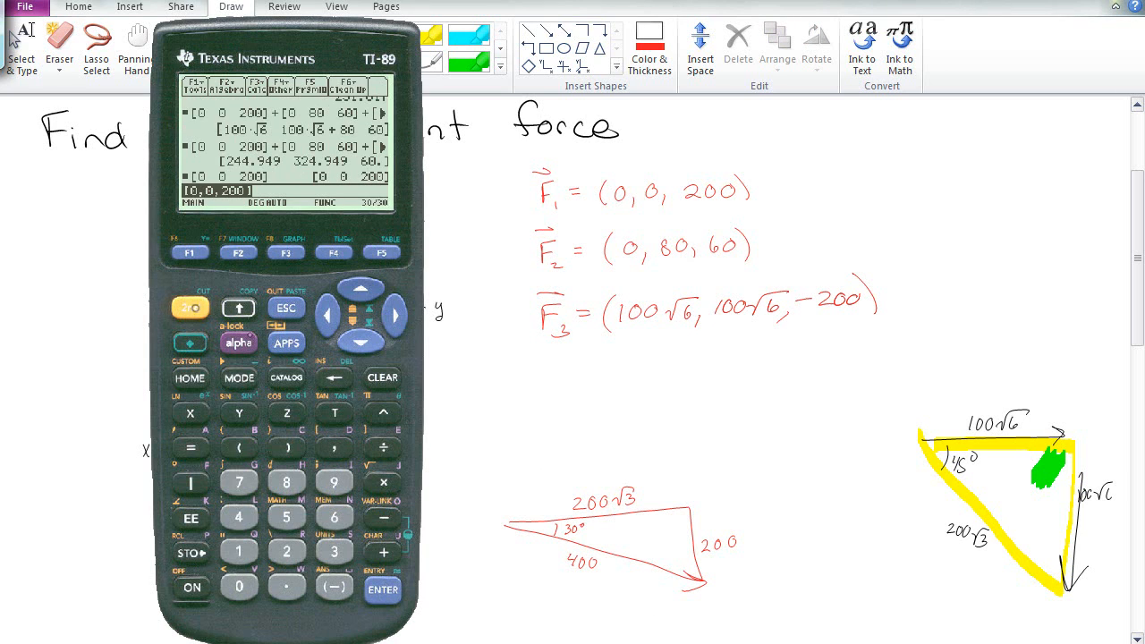
# - Enter the second force vector [0,80,60] in the calculator
pyautogui.click(190, 308)
pyautogui.click(334, 447)
pyautogui.click(238, 586)
pyautogui.click(333, 450)
pyautogui.click(286, 488)
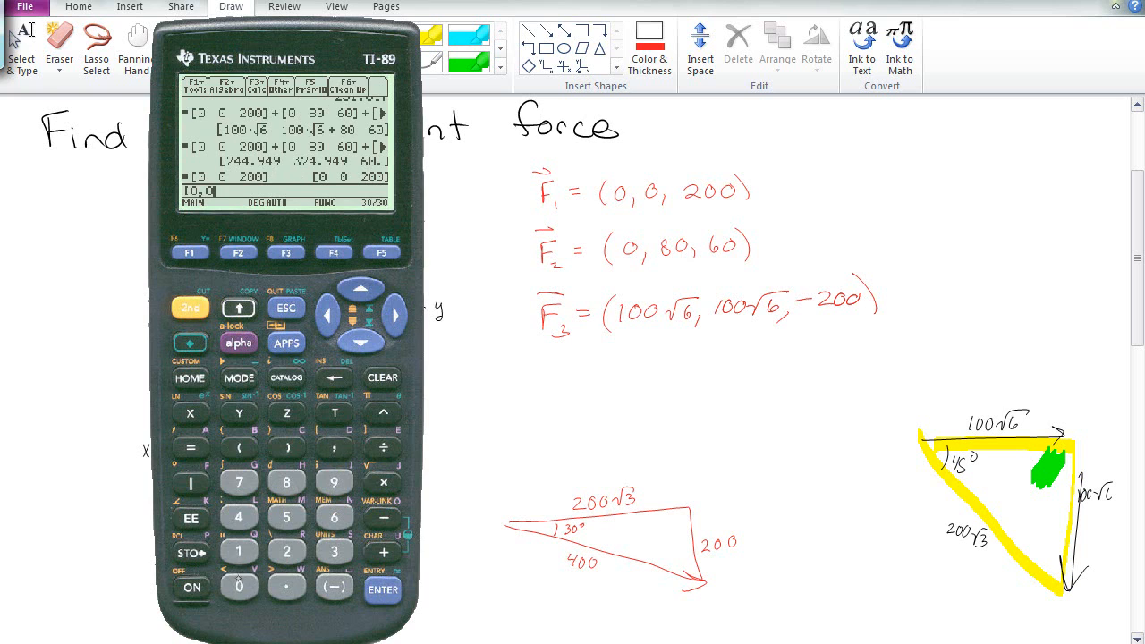
pyautogui.click(239, 586)
pyautogui.click(334, 450)
pyautogui.click(334, 517)
pyautogui.click(239, 586)
pyautogui.click(191, 307)
pyautogui.click(384, 445)
pyautogui.click(383, 589)
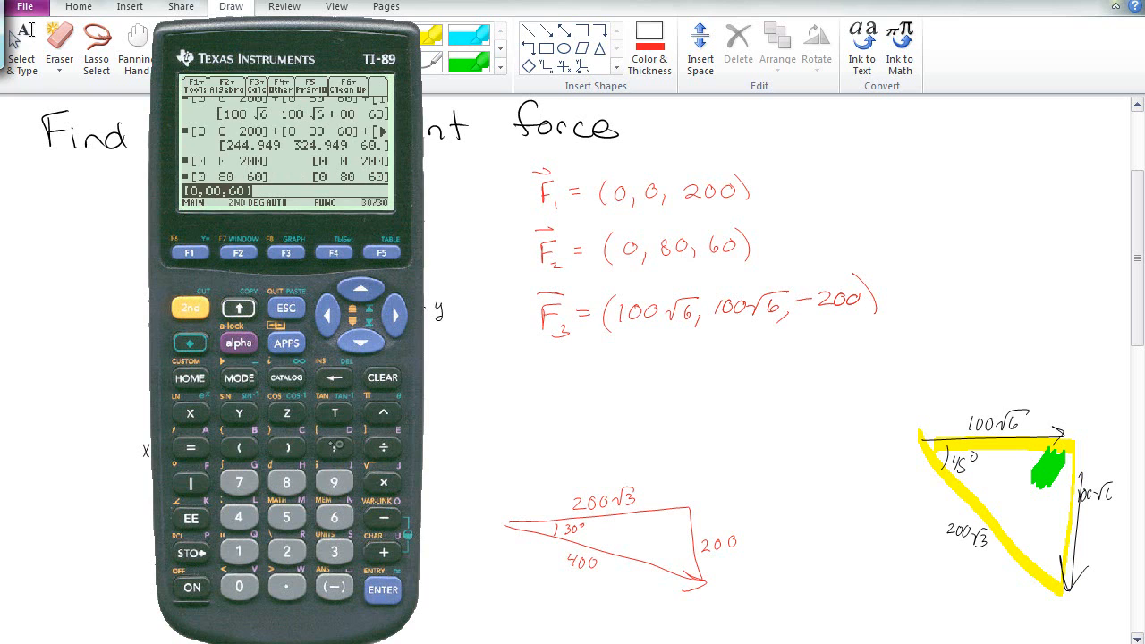
# - Enter the third force vector [100*√(6),100√(6),-200] in the calculator
pyautogui.click(336, 445)
pyautogui.click(254, 548)
pyautogui.click(246, 581)
pyautogui.click(246, 581)
pyautogui.click(375, 479)
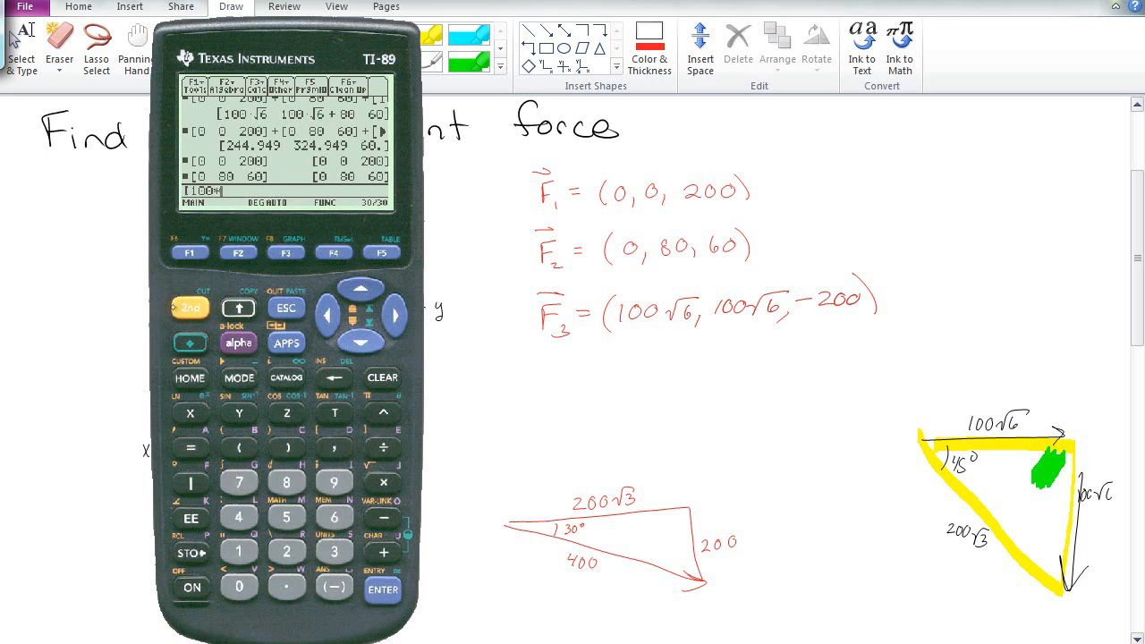
pyautogui.click(190, 307)
pyautogui.click(384, 481)
pyautogui.click(335, 517)
pyautogui.click(287, 448)
pyautogui.click(334, 447)
pyautogui.click(239, 552)
pyautogui.click(239, 587)
pyautogui.click(239, 586)
pyautogui.click(191, 308)
pyautogui.click(384, 482)
pyautogui.click(334, 514)
pyautogui.click(295, 444)
pyautogui.click(335, 447)
pyautogui.click(335, 587)
pyautogui.click(287, 552)
pyautogui.click(238, 587)
pyautogui.click(239, 587)
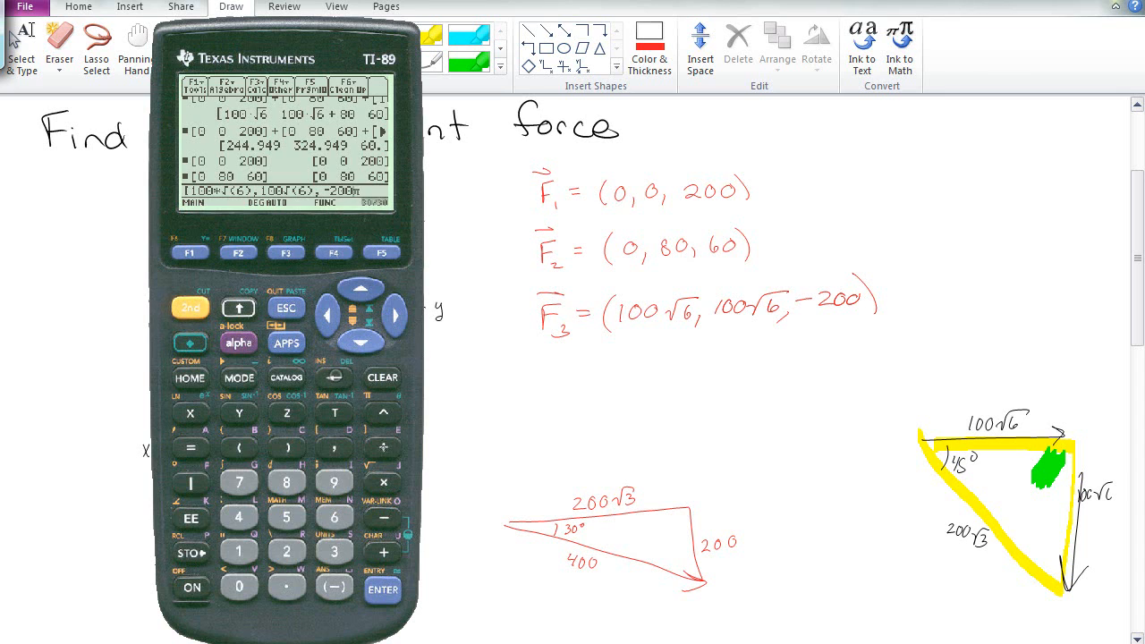
pyautogui.click(191, 308)
pyautogui.click(384, 450)
pyautogui.click(383, 590)
# - Add the three force vectors by recalling each from the calculator history, and evaluate the sum as a decimal
pyautogui.click(383, 378)
pyautogui.click(360, 288)
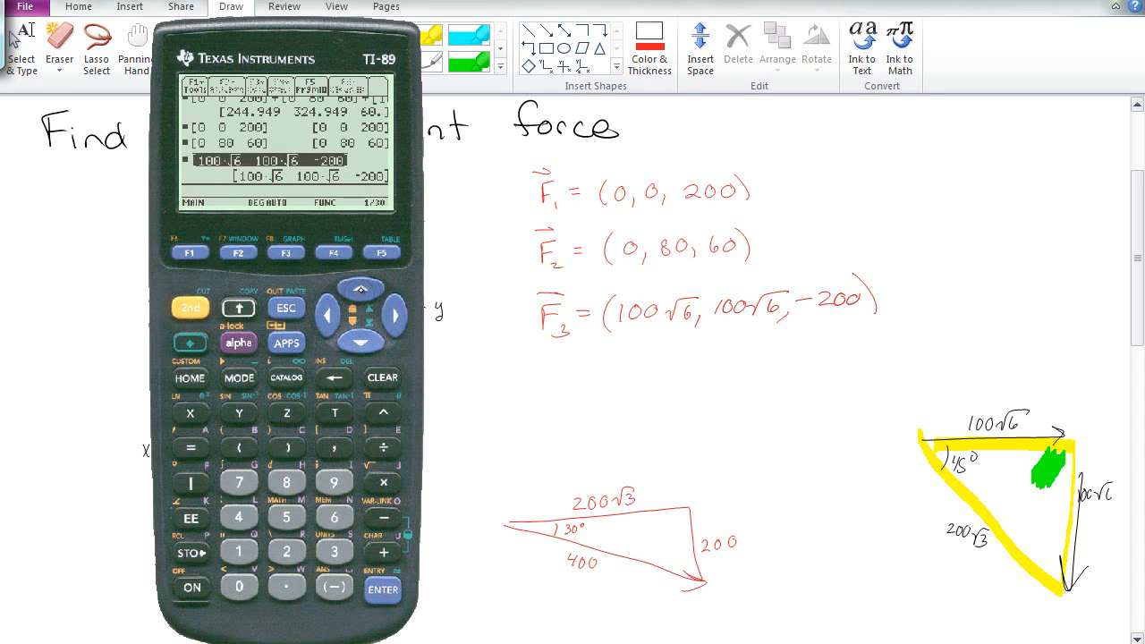
pyautogui.click(360, 287)
pyautogui.click(360, 287)
pyautogui.click(383, 590)
pyautogui.click(386, 550)
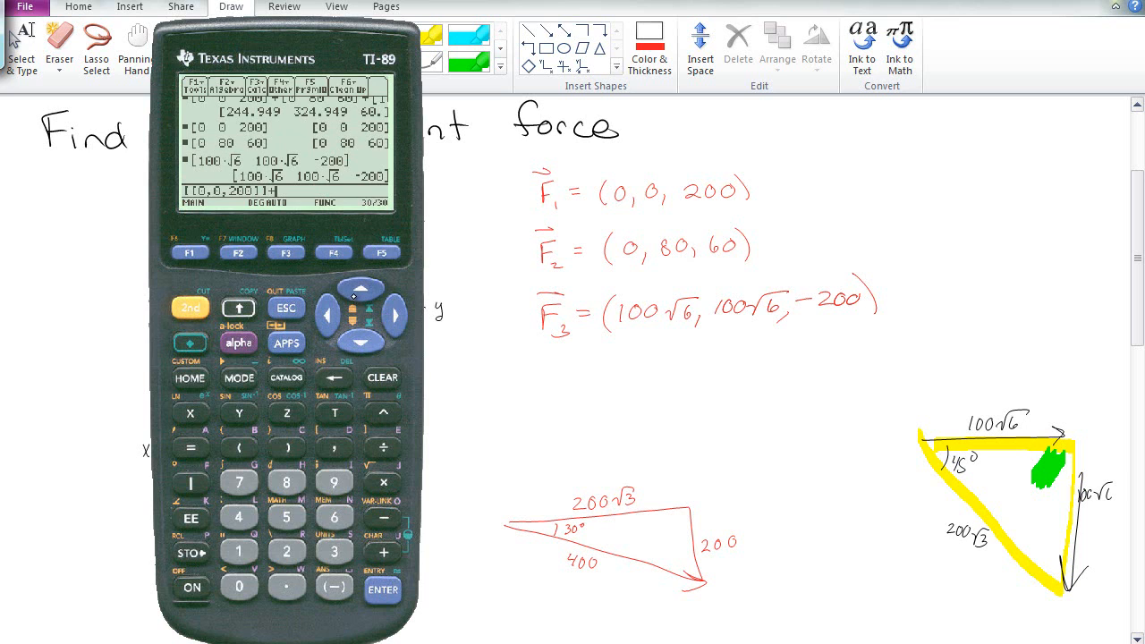
pyautogui.click(372, 288)
pyautogui.click(371, 288)
pyautogui.click(372, 288)
pyautogui.click(386, 587)
pyautogui.click(386, 547)
pyautogui.click(376, 288)
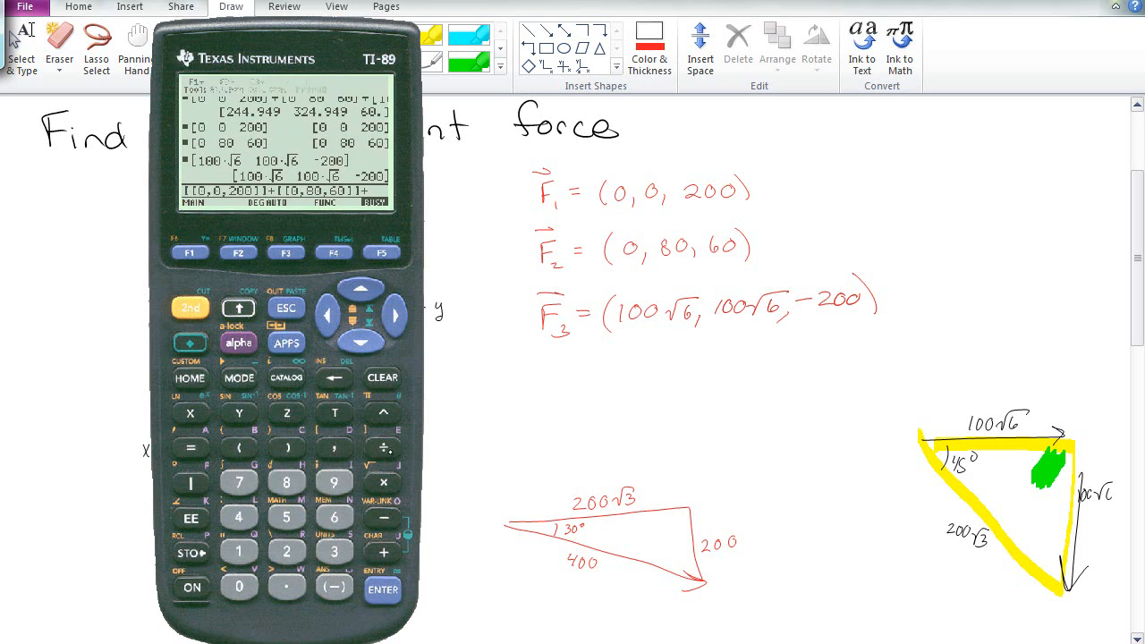
pyautogui.click(383, 589)
pyautogui.click(189, 342)
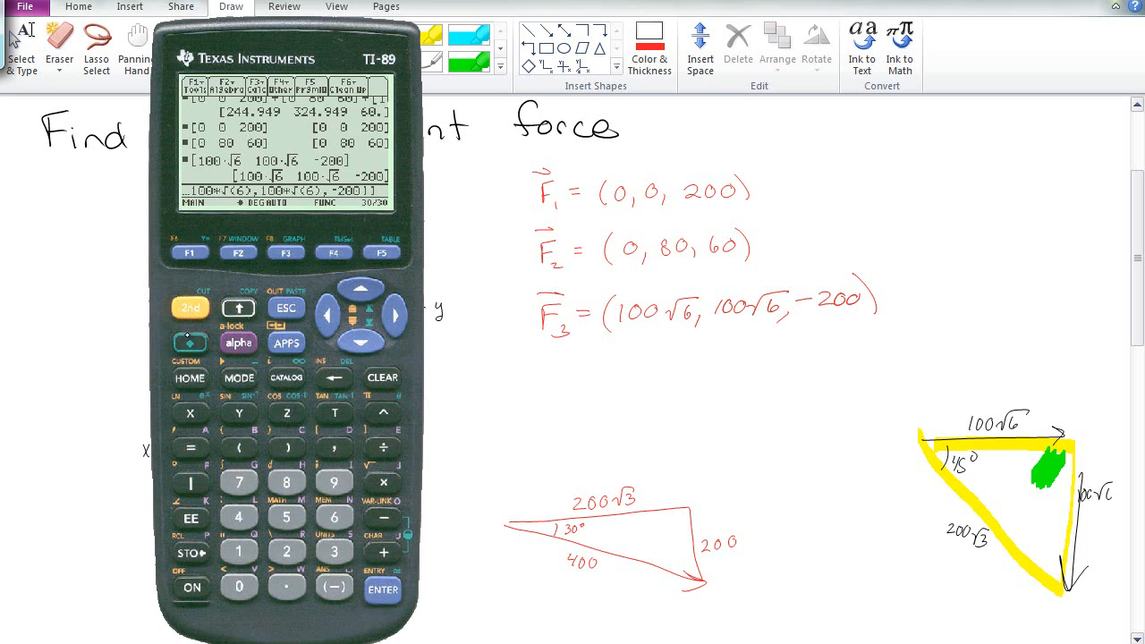
pyautogui.click(384, 591)
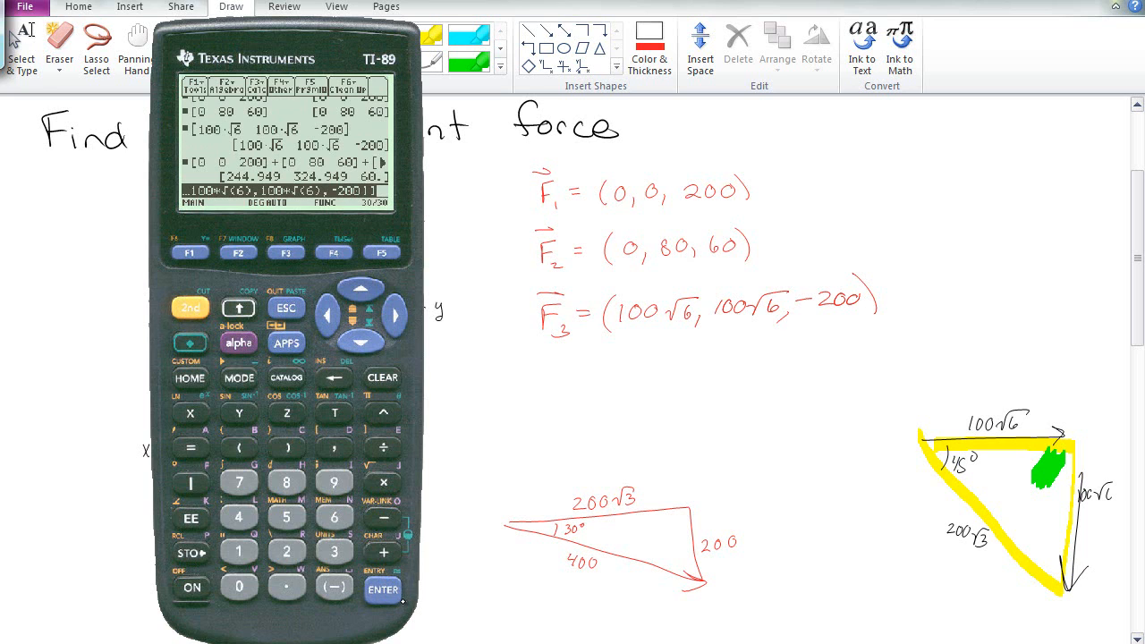
# - Switch back to the OneNote page, rule a red line under the three vectors and write F_R = (245, 325, 60)
pyautogui.click(559, 384)
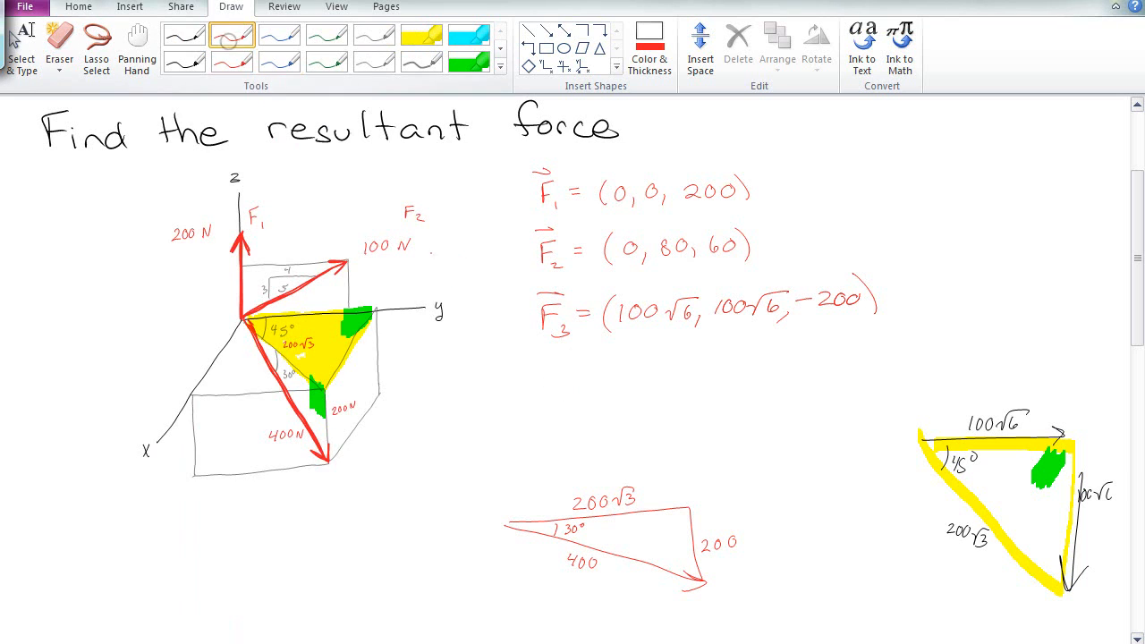
pyautogui.hotkey('alt', 'Tab')
pyautogui.hotkey('alt', 'Tab')
pyautogui.moveTo(522, 376); pyautogui.dragTo(831, 338)
pyautogui.moveTo(584, 377); pyautogui.dragTo(599, 388)
pyautogui.moveTo(609, 372)
pyautogui.mouseDown()
pyautogui.moveTo(603, 382)
pyautogui.moveTo(656, 386)
pyautogui.mouseUp()
pyautogui.moveTo(676, 370); pyautogui.dragTo(679, 383)
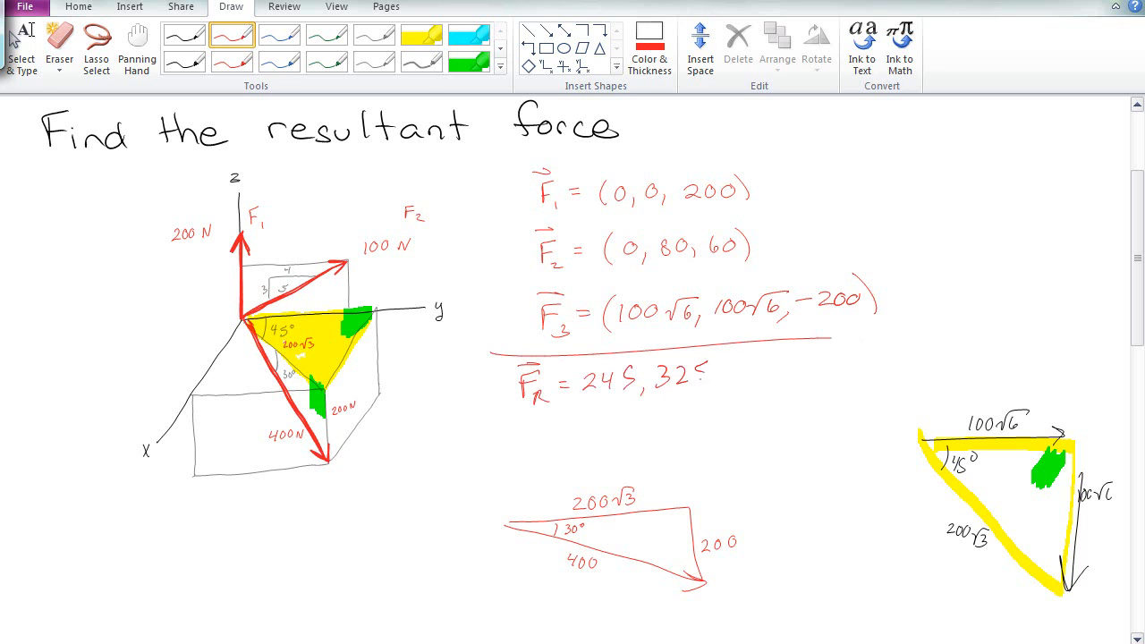
pyautogui.hotkey('alt', 'Tab')
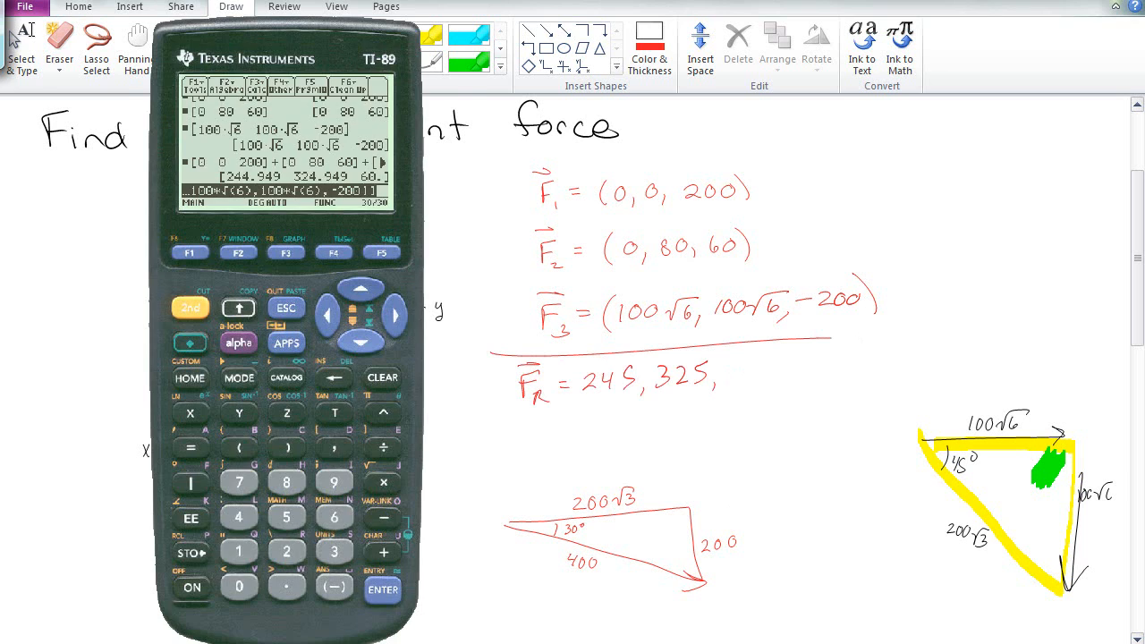
pyautogui.hotkey('alt', 'Tab')
pyautogui.moveTo(752, 362); pyautogui.dragTo(748, 365)
pyautogui.moveTo(753, 344); pyautogui.dragTo(758, 392)
pyautogui.moveTo(583, 361); pyautogui.dragTo(581, 399)
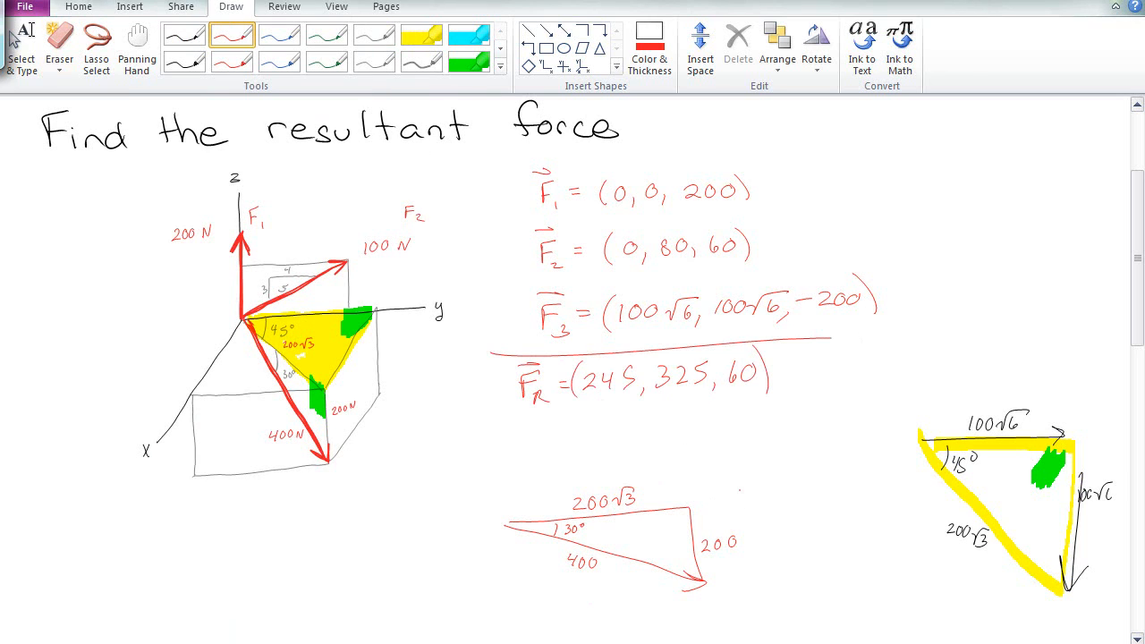
# - Shrink the red 30° triangle with its labels and move it lower to free up writing space
pyautogui.click(96, 55)
pyautogui.moveTo(713, 485)
pyautogui.mouseDown()
pyautogui.moveTo(742, 477)
pyautogui.moveTo(660, 525)
pyautogui.mouseUp()
pyautogui.moveTo(615, 556); pyautogui.dragTo(481, 583)
# - Try to write the resultant's magnitude in black as a square root beginning with 245²
pyautogui.click(184, 34)
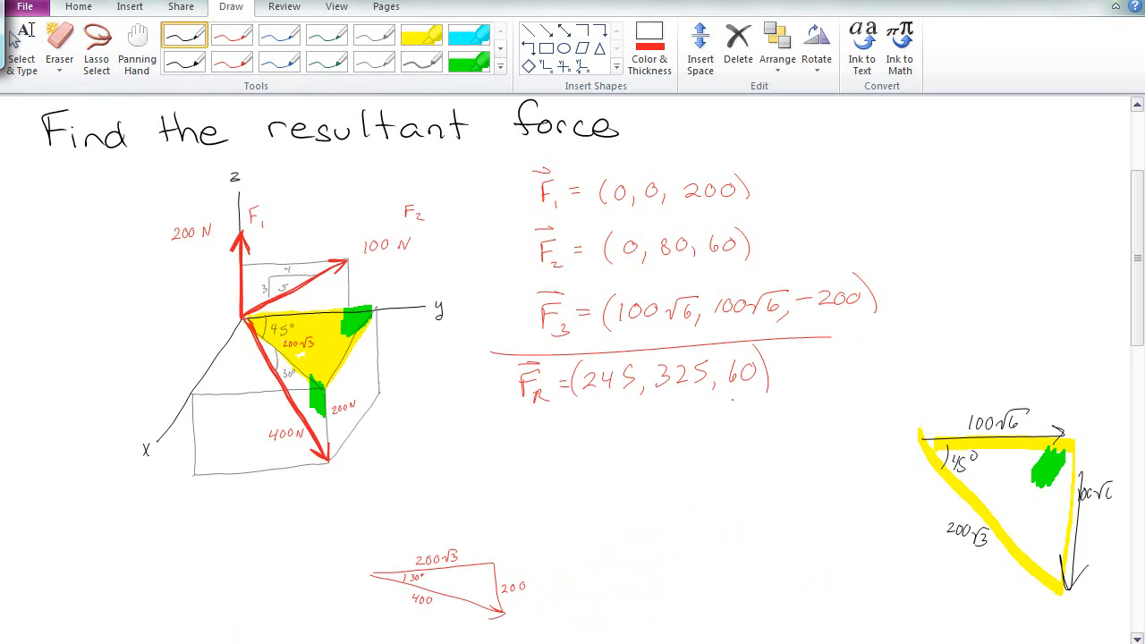
pyautogui.moveTo(499, 482)
pyautogui.mouseDown()
pyautogui.moveTo(646, 437)
pyautogui.moveTo(519, 490)
pyautogui.mouseUp()
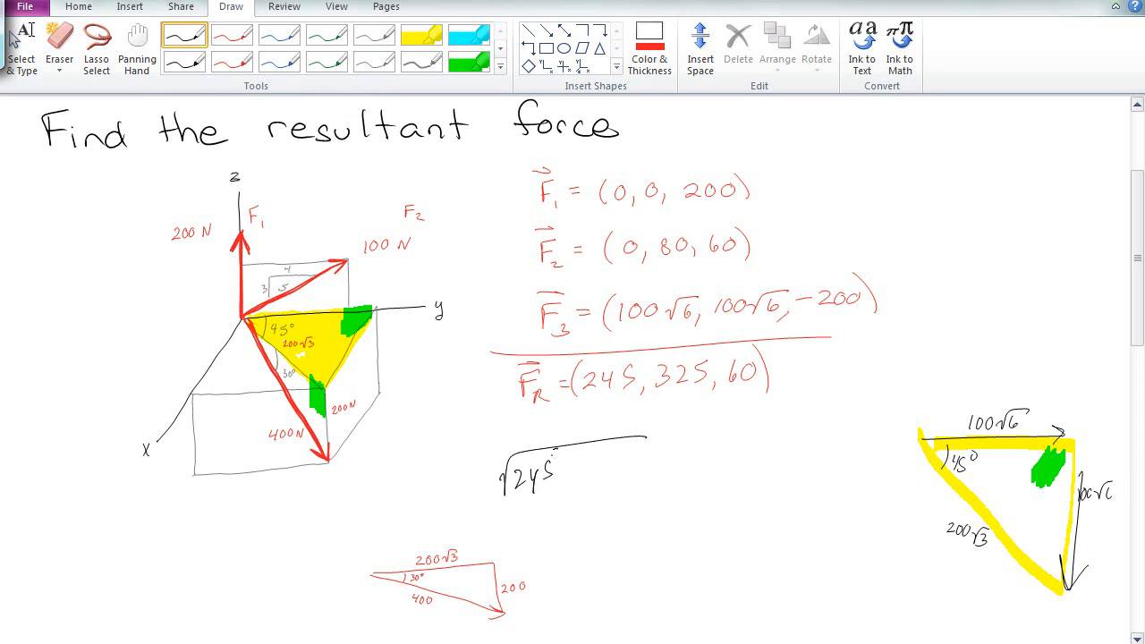
pyautogui.moveTo(572, 470)
pyautogui.mouseDown()
pyautogui.moveTo(592, 490)
pyautogui.moveTo(612, 449)
pyautogui.moveTo(631, 488)
pyautogui.moveTo(654, 458)
pyautogui.moveTo(659, 471)
pyautogui.moveTo(598, 481)
pyautogui.moveTo(641, 476)
pyautogui.mouseUp()
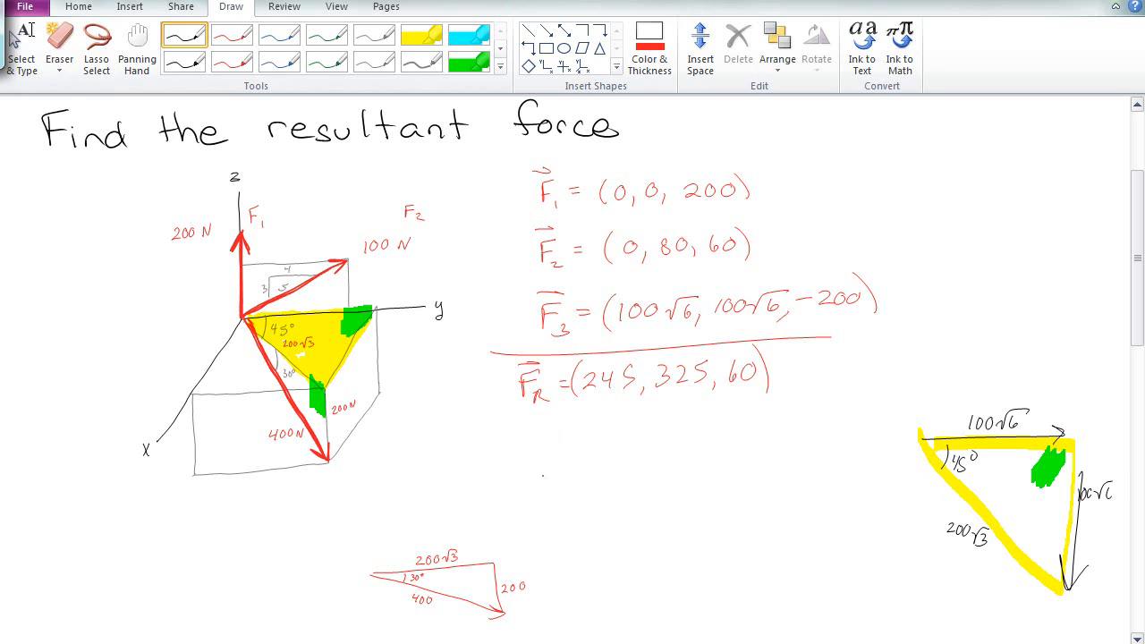
# - Write the general dot product (a, b, c) · (a, b, c) in black below the resultant
pyautogui.moveTo(541, 471); pyautogui.dragTo(542, 489)
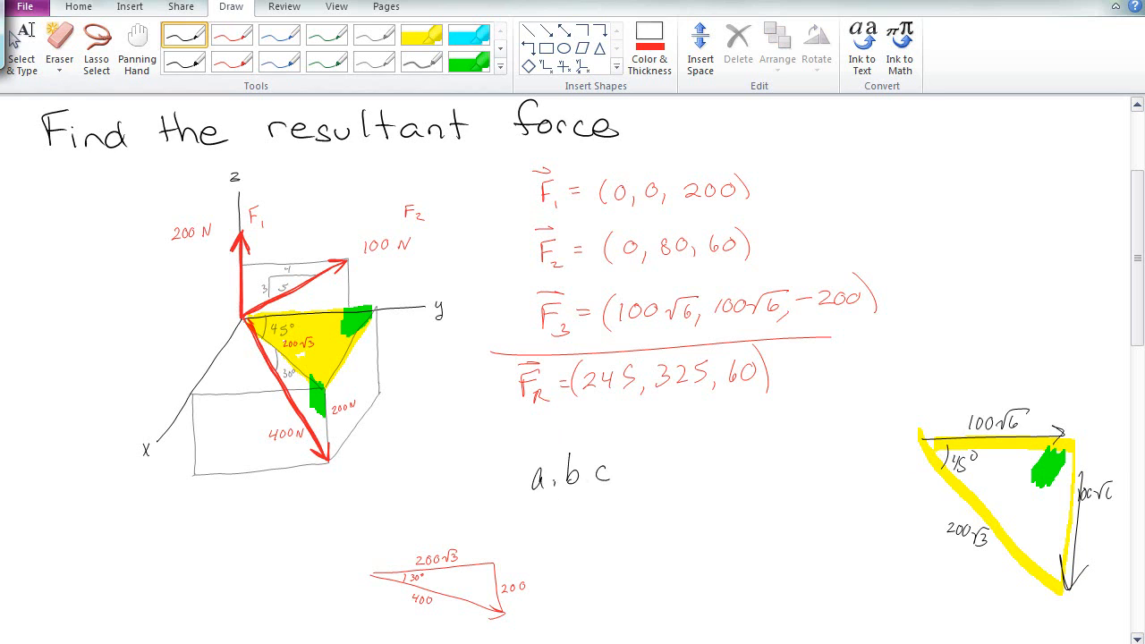
pyautogui.moveTo(527, 443); pyautogui.dragTo(529, 501)
pyautogui.moveTo(606, 450); pyautogui.dragTo(608, 488)
pyautogui.click(630, 471)
pyautogui.moveTo(648, 447)
pyautogui.mouseDown()
pyautogui.moveTo(642, 483)
pyautogui.moveTo(675, 483)
pyautogui.mouseUp()
pyautogui.moveTo(695, 442); pyautogui.dragTo(704, 465)
pyautogui.moveTo(736, 427); pyautogui.dragTo(746, 473)
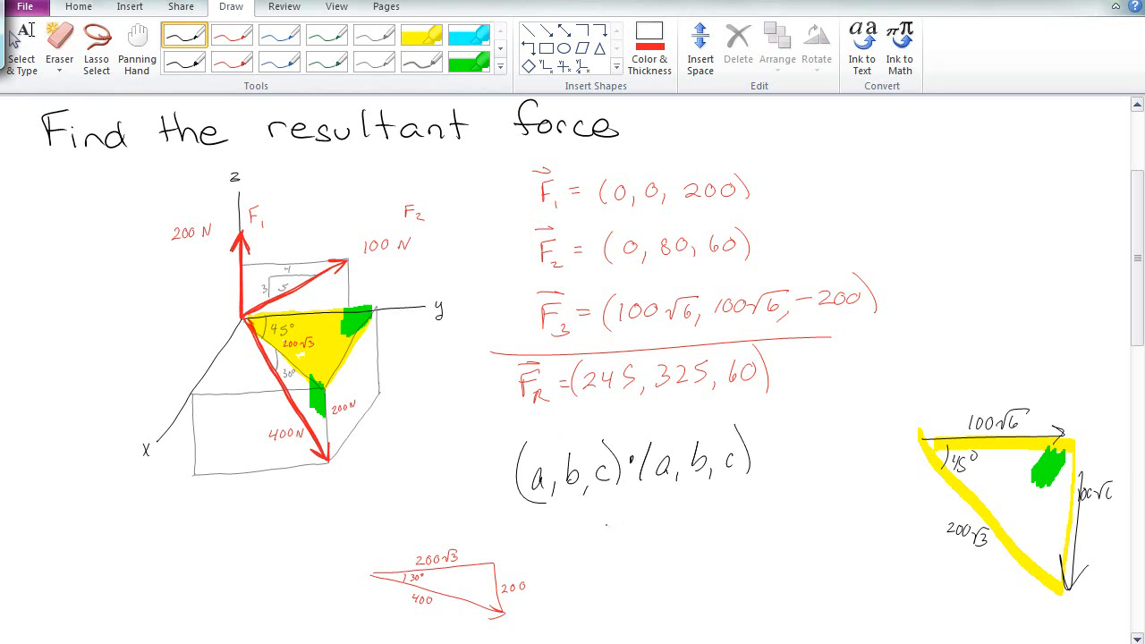
# - Write a² + b² + c² under a square root sign below the dot product
pyautogui.moveTo(610, 524)
pyautogui.mouseDown()
pyautogui.moveTo(612, 540)
pyautogui.moveTo(624, 524)
pyautogui.mouseUp()
pyautogui.moveTo(629, 526); pyautogui.dragTo(655, 537)
pyautogui.moveTo(671, 508); pyautogui.dragTo(681, 523)
pyautogui.moveTo(569, 535)
pyautogui.mouseDown()
pyautogui.moveTo(591, 511)
pyautogui.moveTo(757, 503)
pyautogui.mouseUp()
# - Switch to the TI-89 and enter the square root of the dotP of the summed resultant vector with itself
pyautogui.hotkey('alt', 'Tab')
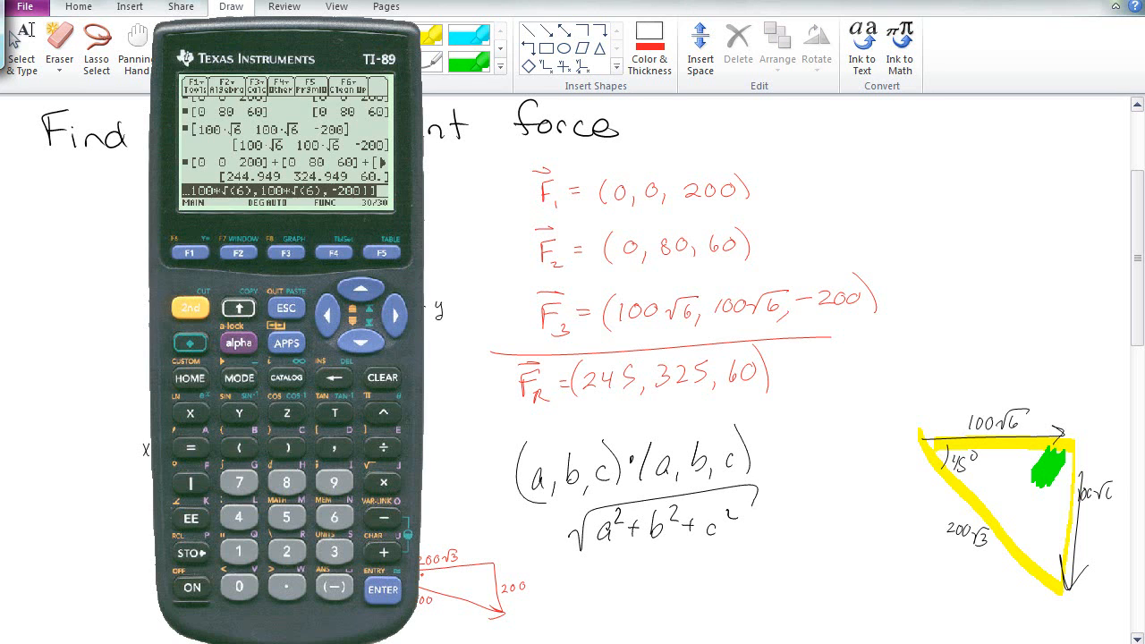
pyautogui.click(202, 298)
pyautogui.click(381, 483)
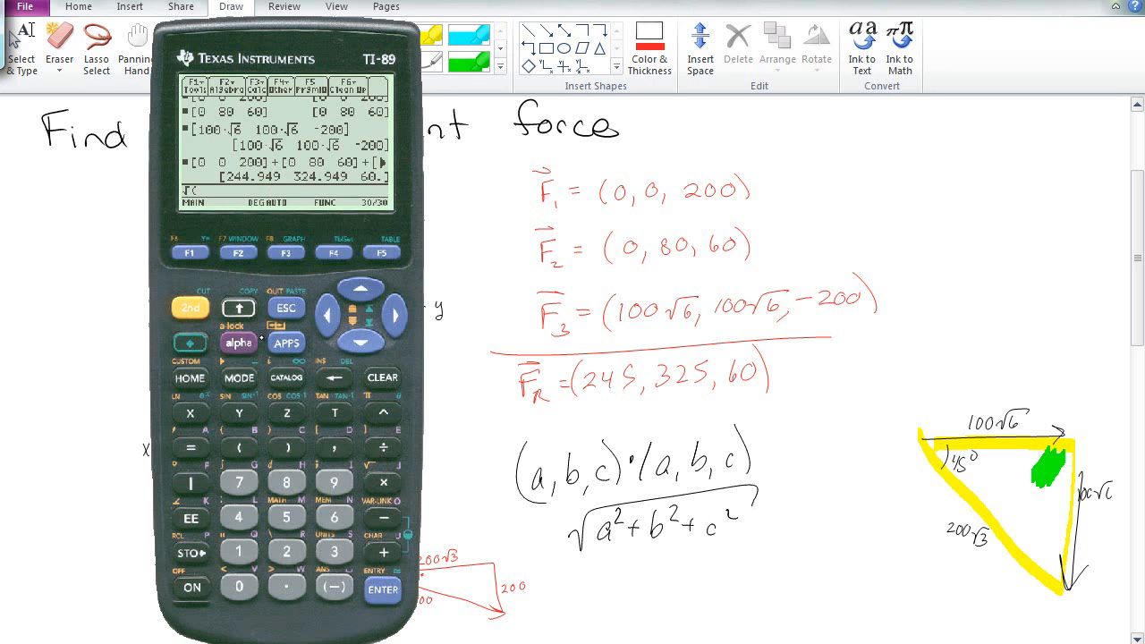
pyautogui.click(283, 380)
pyautogui.click(394, 592)
pyautogui.click(365, 284)
pyautogui.click(383, 593)
pyautogui.click(337, 443)
pyautogui.click(354, 294)
pyautogui.click(383, 590)
pyautogui.click(286, 447)
pyautogui.click(394, 590)
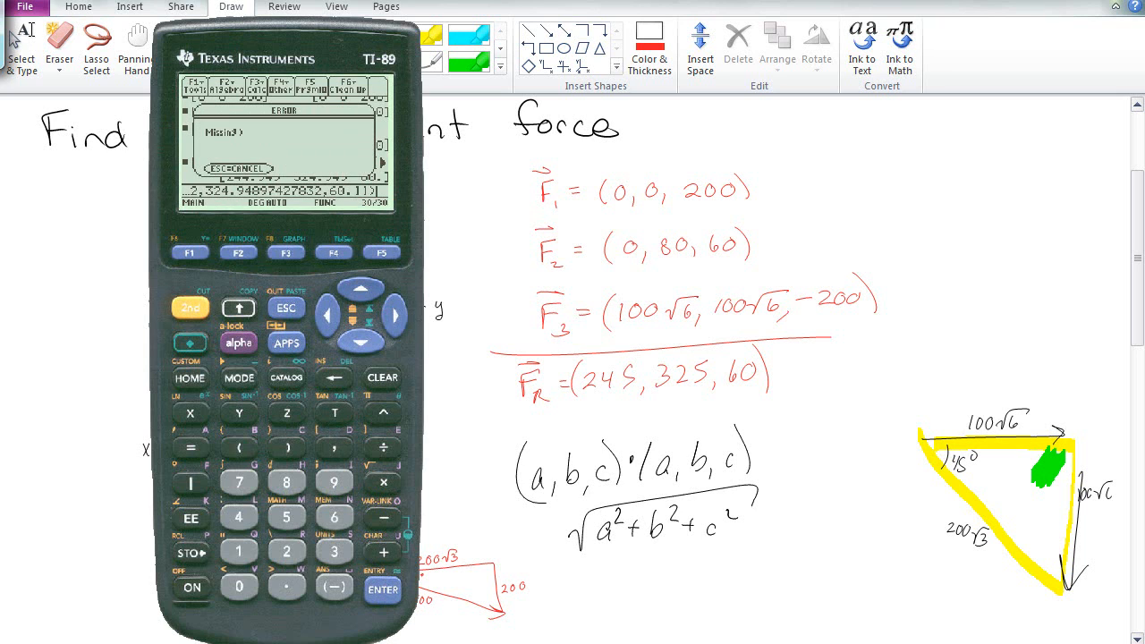
# - Add the missing closing parenthesis to the square-root expression and evaluate it
pyautogui.click(286, 308)
pyautogui.click(287, 448)
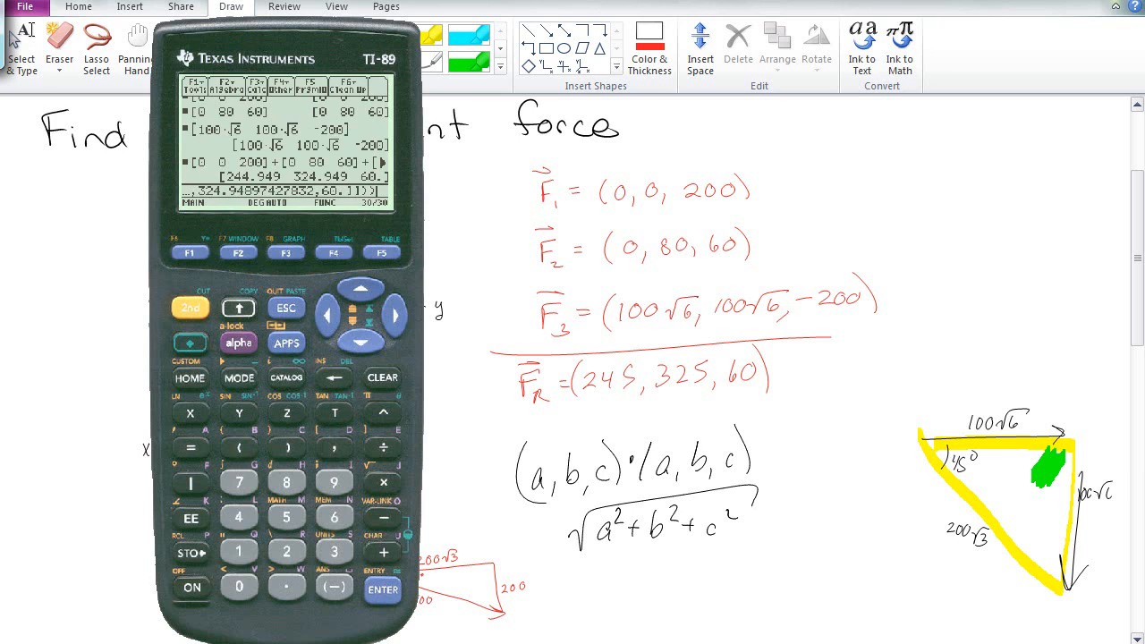
pyautogui.click(394, 589)
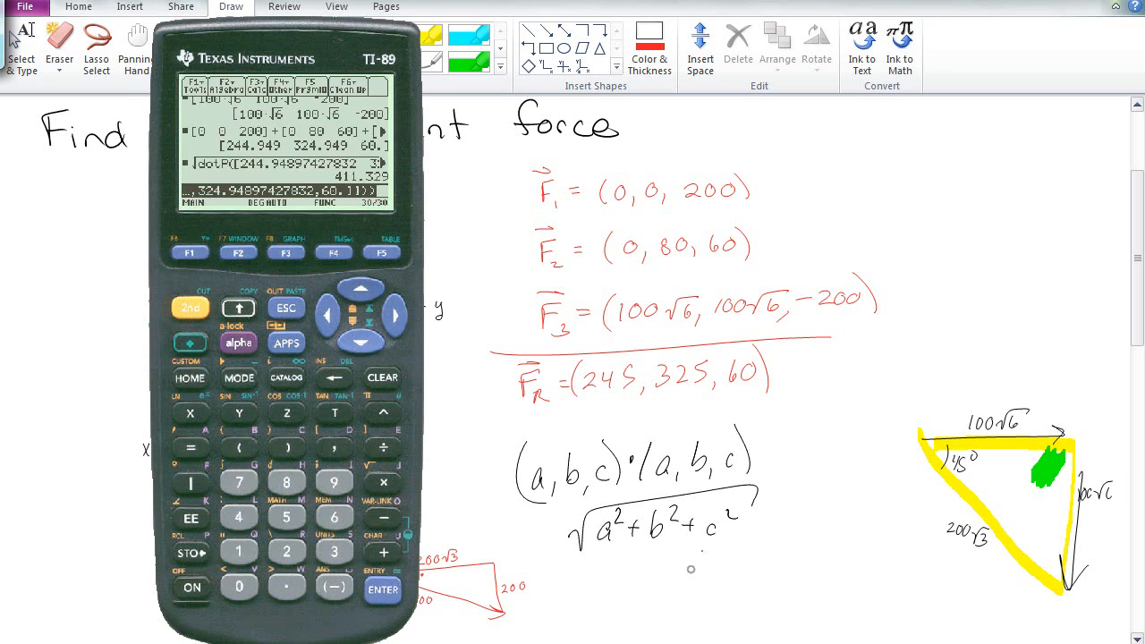
# - Back on the note page, replace the dot product and square root formulas with a circled 411 in black below the resultant
pyautogui.click(690, 570)
pyautogui.moveTo(784, 447)
pyautogui.mouseDown()
pyautogui.moveTo(712, 436)
pyautogui.moveTo(545, 509)
pyautogui.moveTo(699, 515)
pyautogui.moveTo(682, 544)
pyautogui.mouseUp()
pyautogui.moveTo(629, 477); pyautogui.dragTo(636, 508)
pyautogui.moveTo(650, 476); pyautogui.dragTo(649, 509)
pyautogui.moveTo(662, 476); pyautogui.dragTo(662, 513)
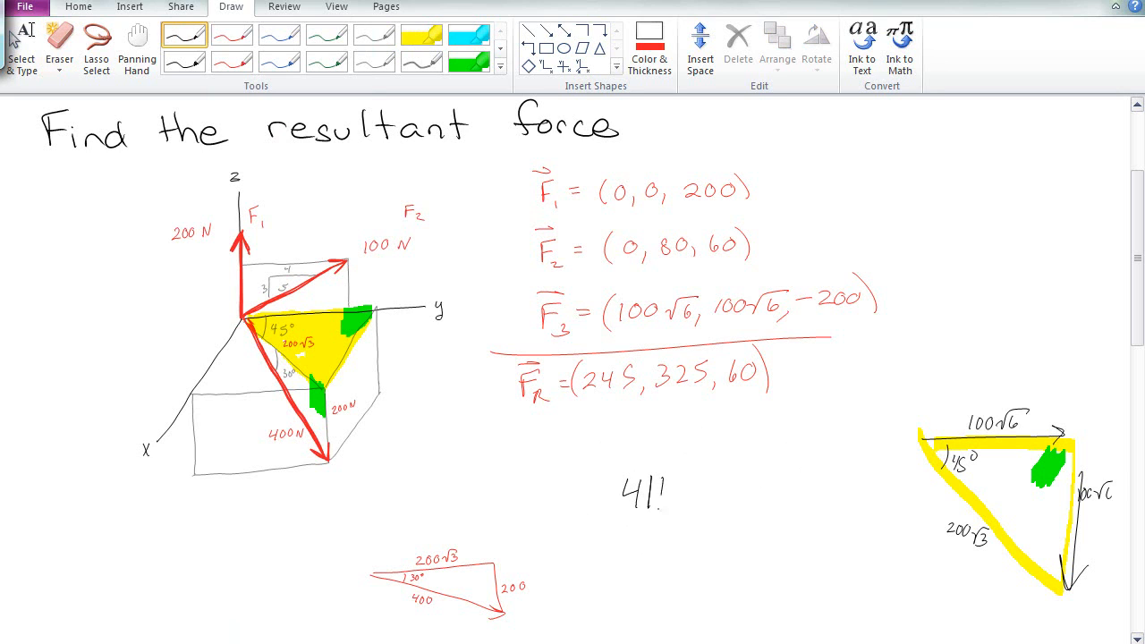
pyautogui.moveTo(690, 445); pyautogui.dragTo(635, 458)
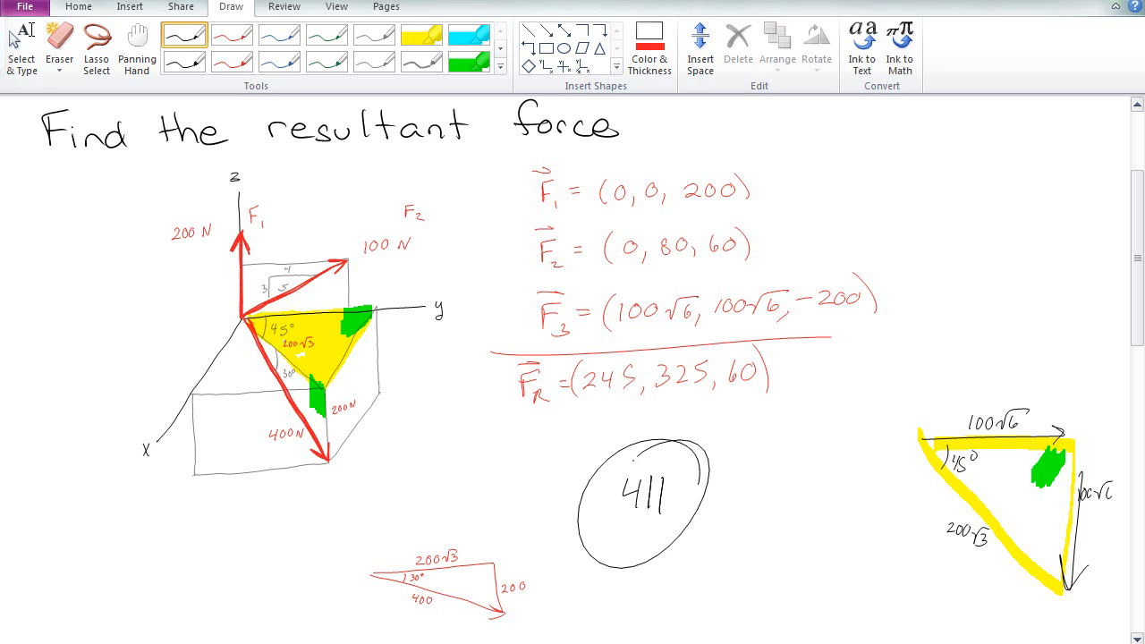
pyautogui.click(507, 531)
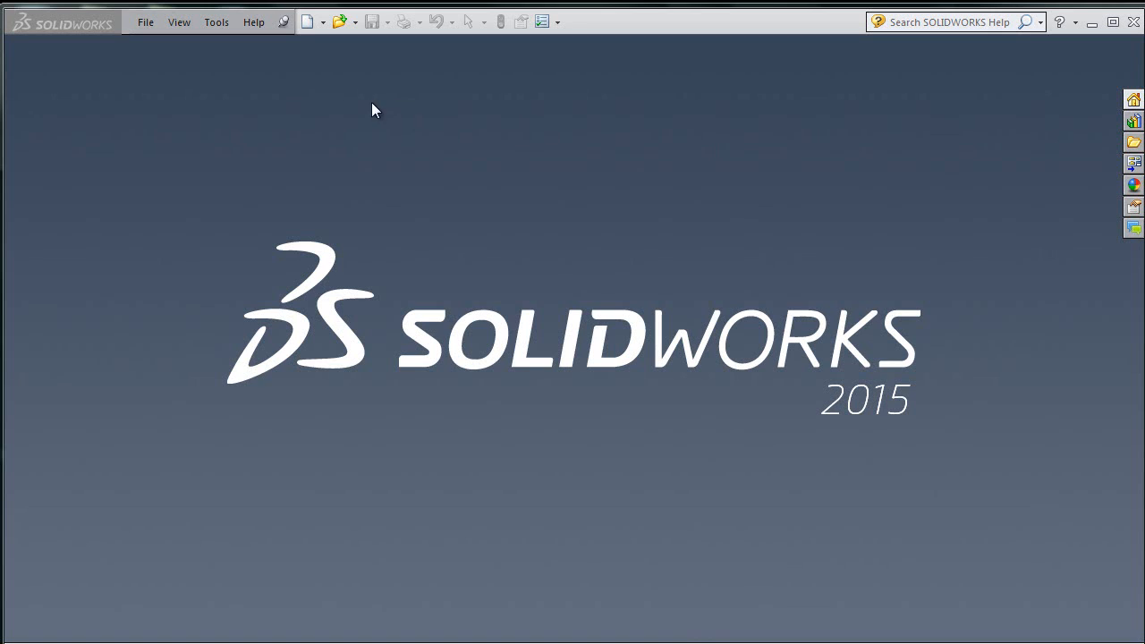
# - Switch to SOLIDWORKS, create a new part and start a sketch on the Top Plane
pyautogui.click(312, 24)
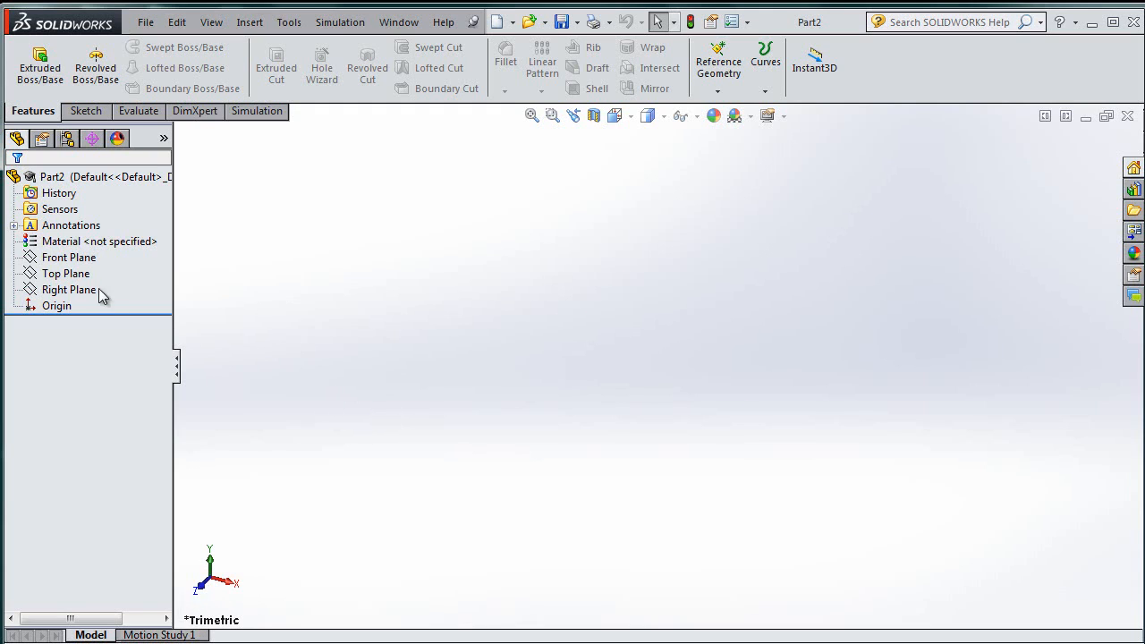
pyautogui.click(70, 275)
pyautogui.click(77, 292)
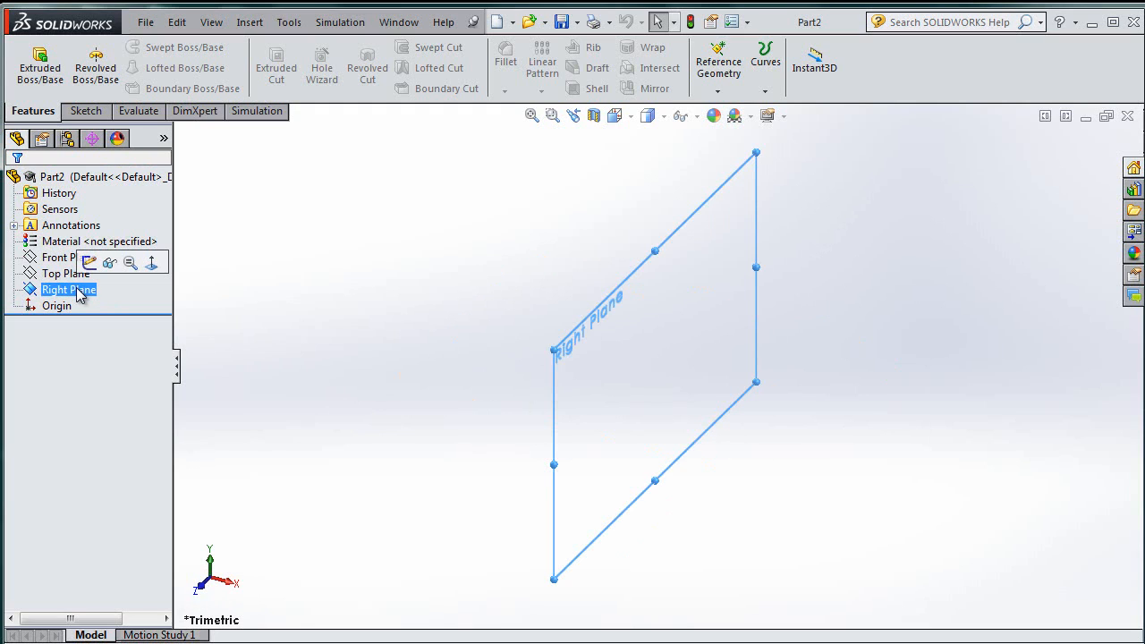
pyautogui.click(69, 274)
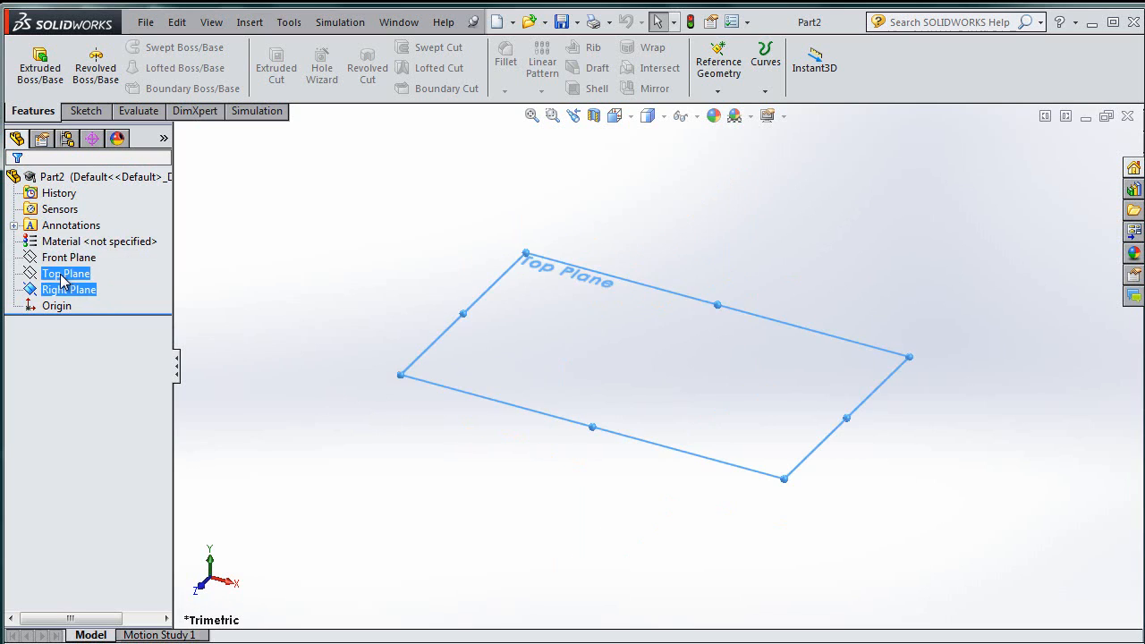
pyautogui.click(74, 251)
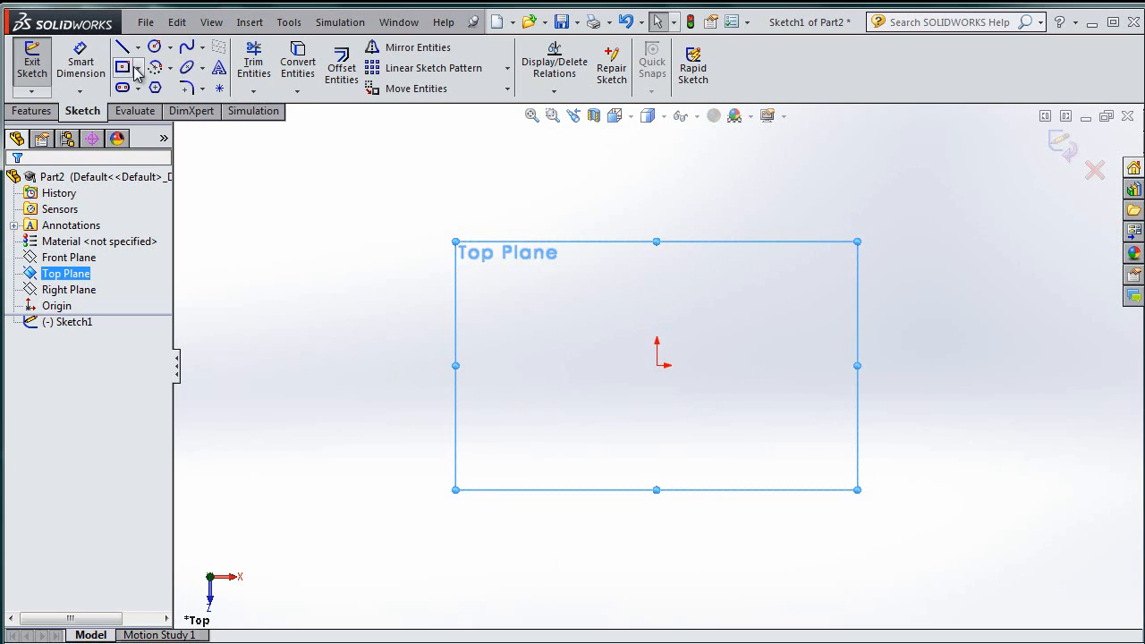
pyautogui.click(123, 67)
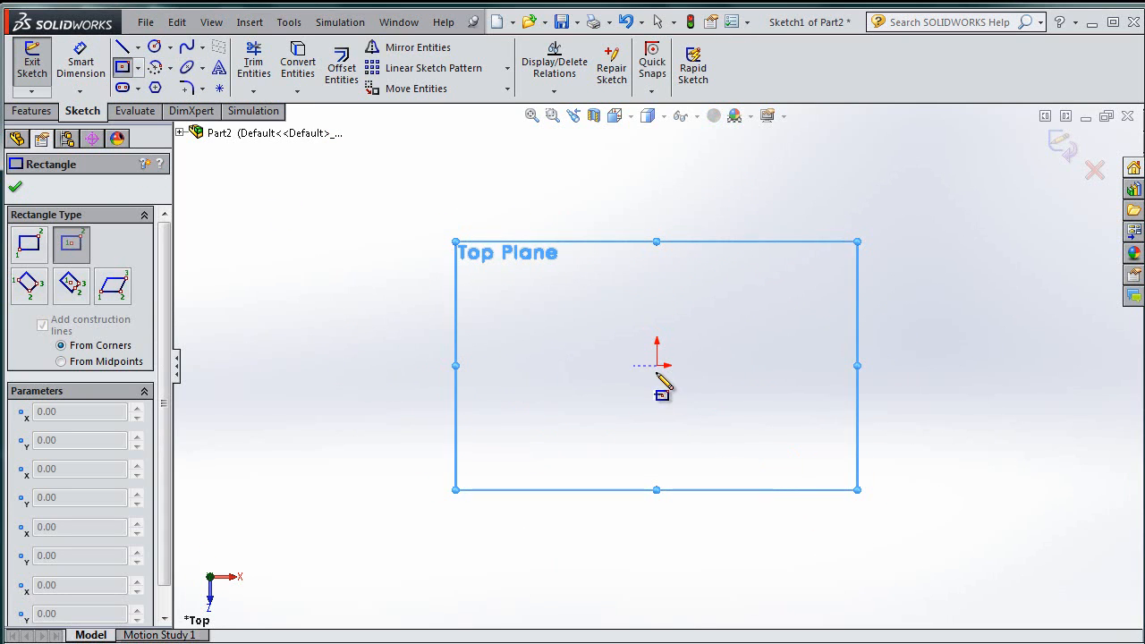
pyautogui.click(656, 365)
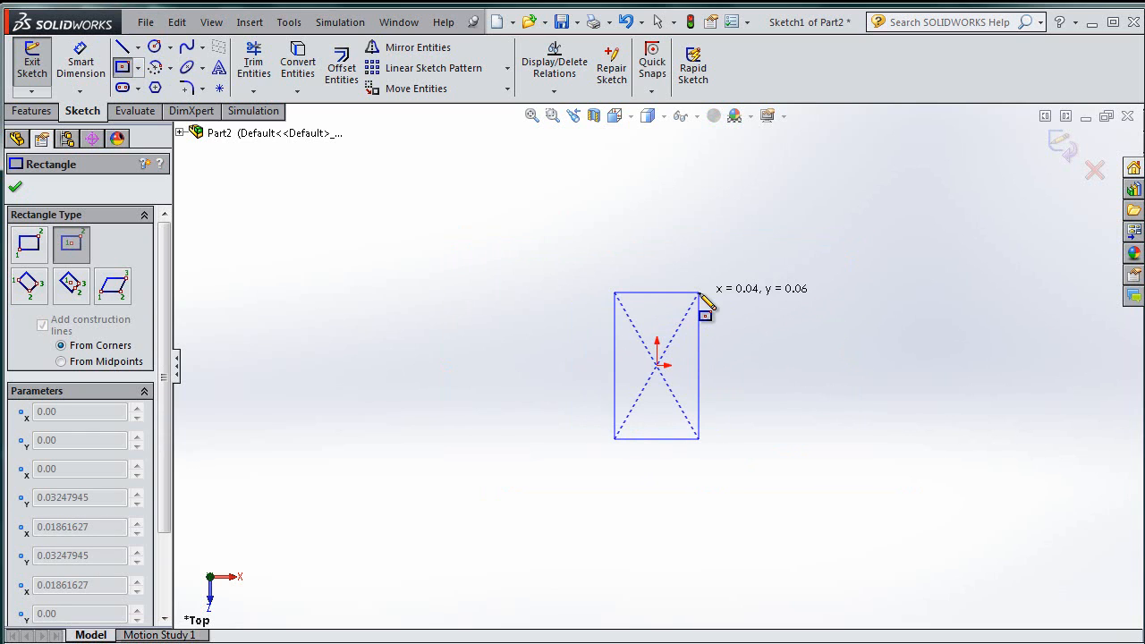
pyautogui.rightClick(700, 295)
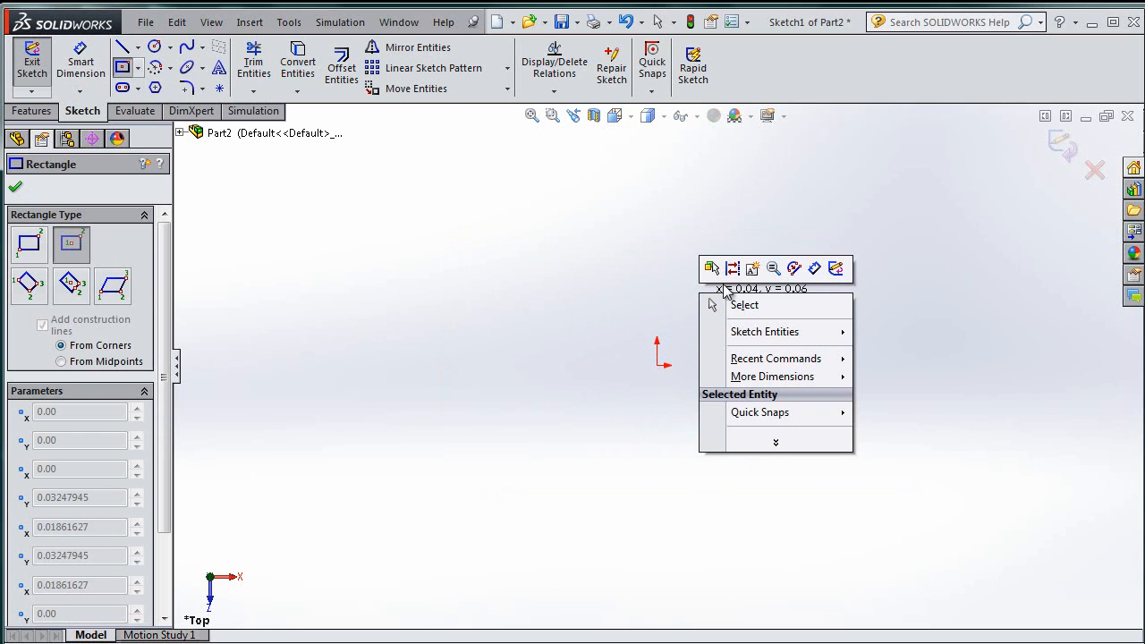
pyautogui.click(970, 277)
pyautogui.click(138, 67)
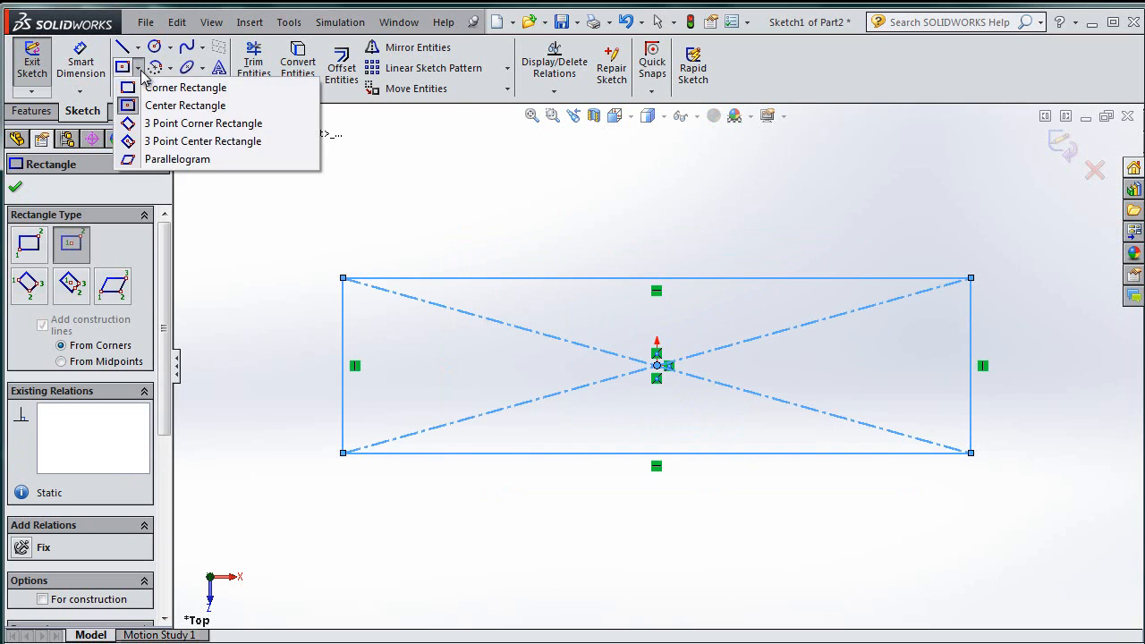
pyautogui.click(183, 84)
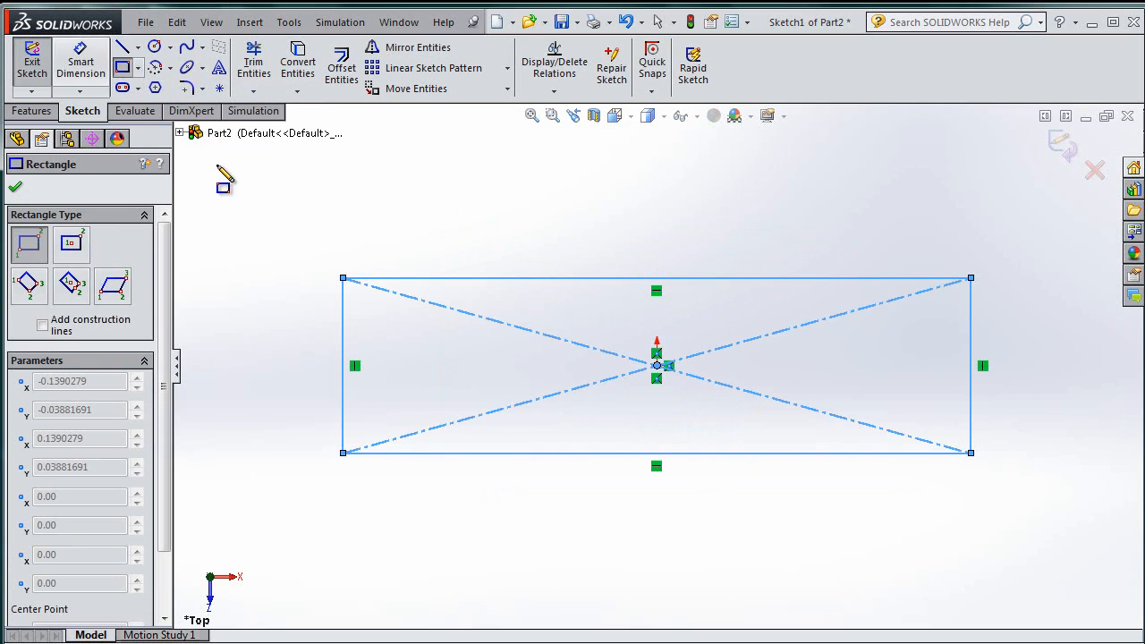
pyautogui.hotkey('ctrl', 'z')
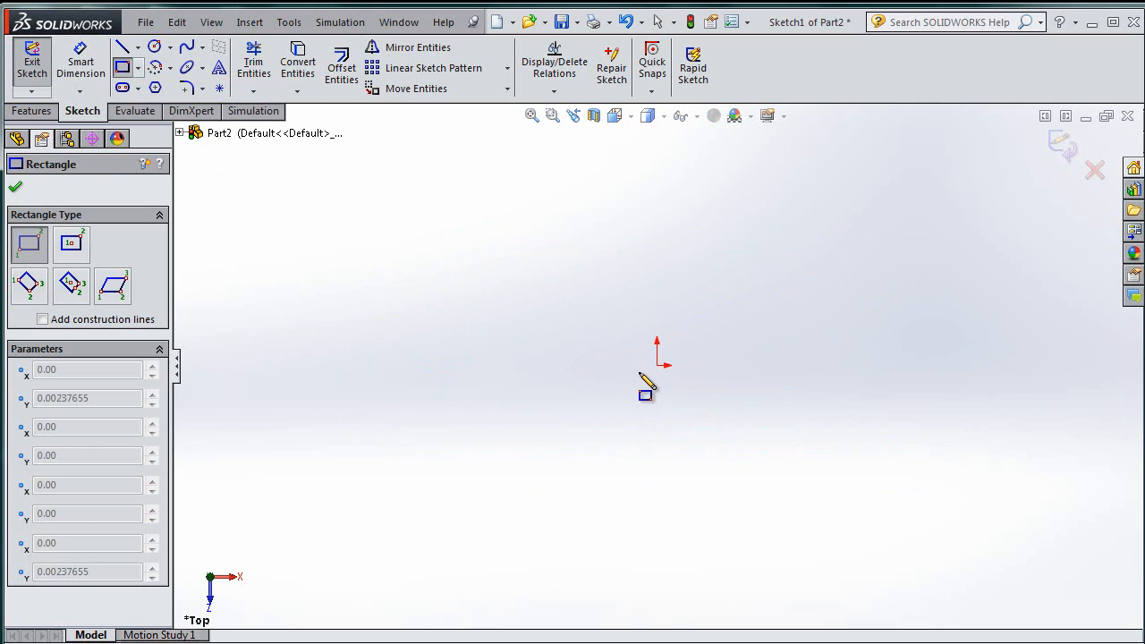
# - Sketch a corner rectangle about 0.057 m tall with its lower-left corner at the origin
pyautogui.moveTo(656, 365); pyautogui.dragTo(712, 308)
pyautogui.moveTo(758, 273); pyautogui.dragTo(773, 237)
pyautogui.press('Escape')
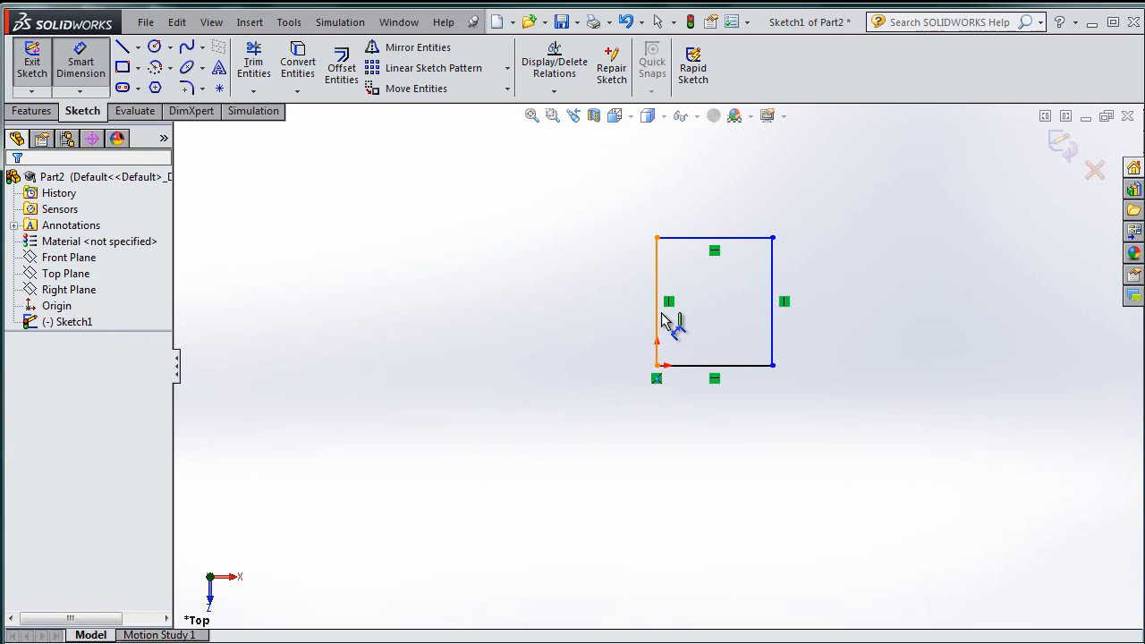
# - Dimension the rectangle's left and top edges to 1 m each
pyautogui.click(656, 322)
pyautogui.click(624, 317)
pyautogui.write('1')
pyautogui.press('Return')
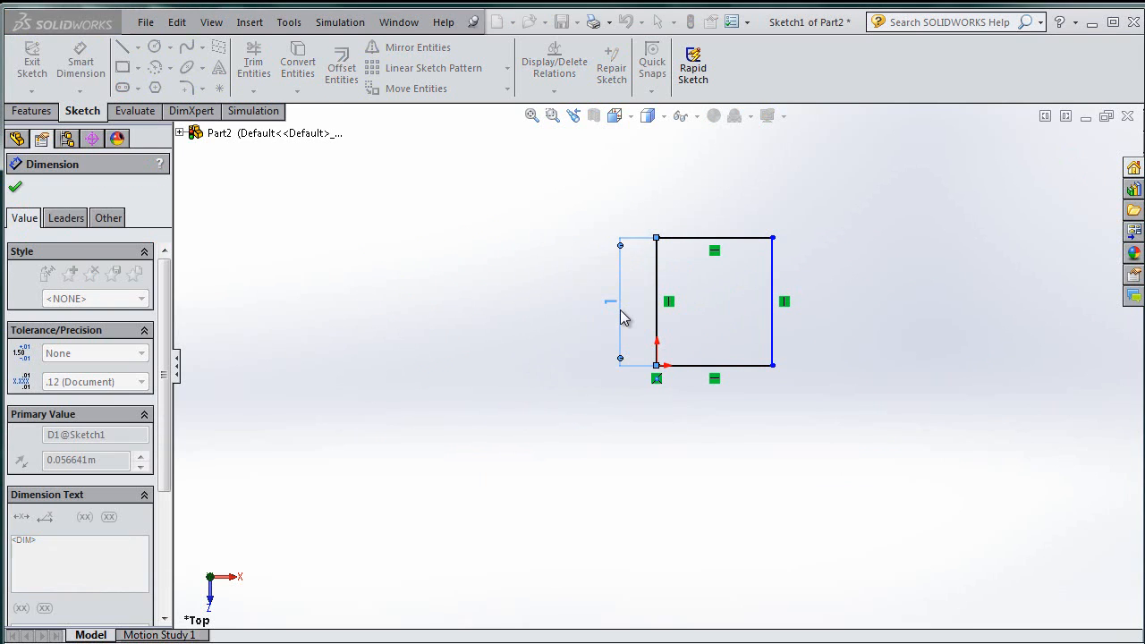
pyautogui.click(699, 215)
pyautogui.click(706, 211)
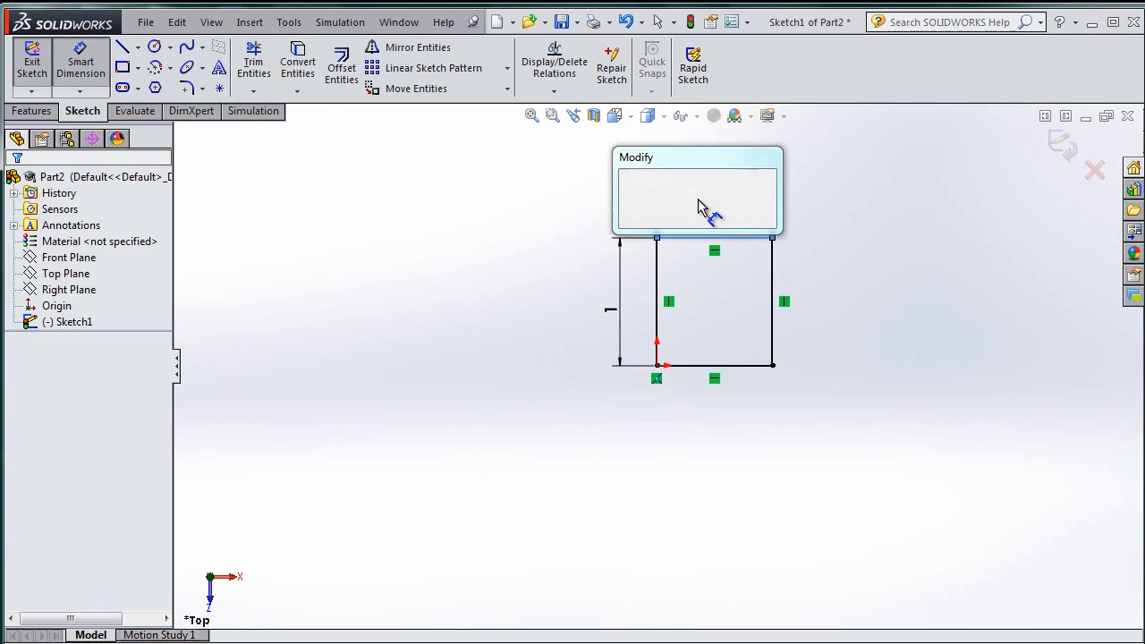
pyautogui.write('1')
pyautogui.press('Return')
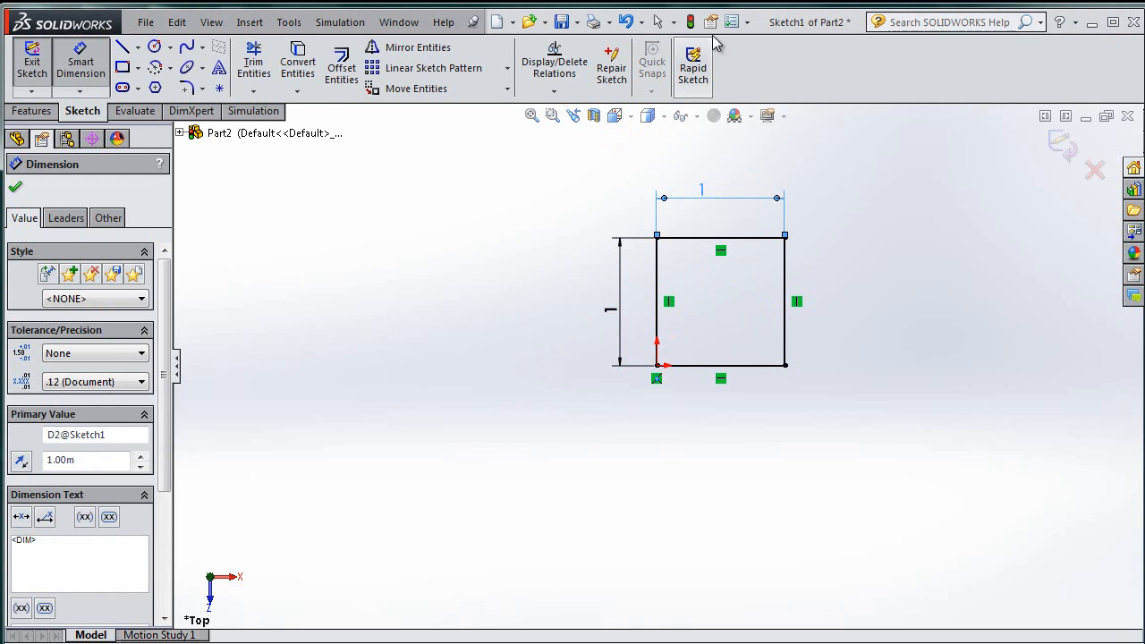
# - Finish the sketch and extrude the square as a blind boss 1 m deep
pyautogui.click(43, 61)
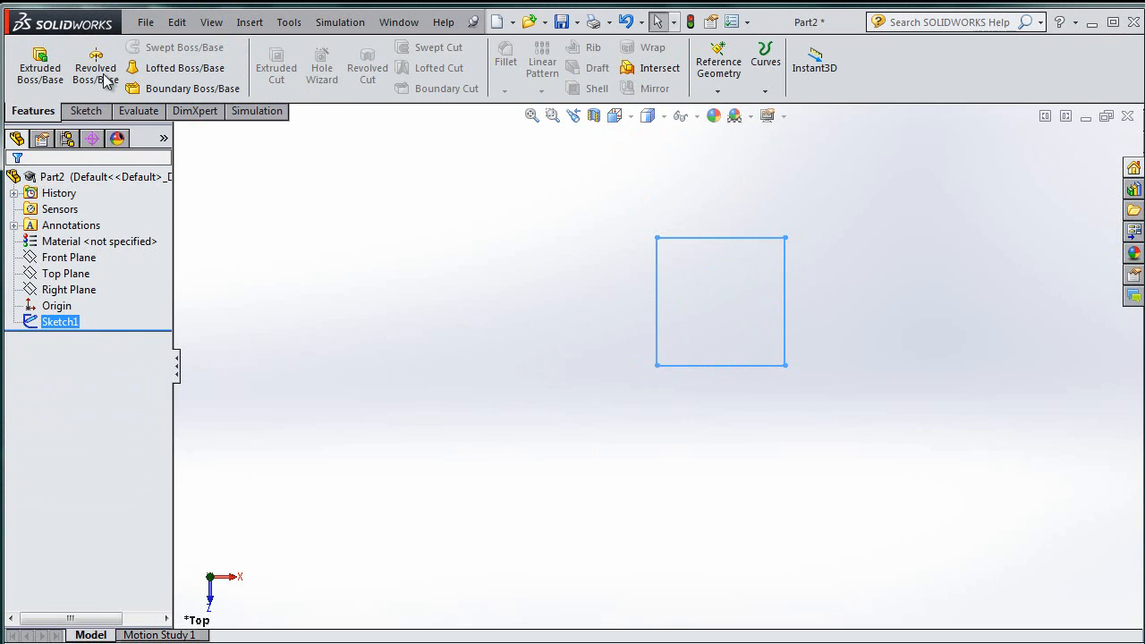
pyautogui.click(18, 62)
pyautogui.write('1')
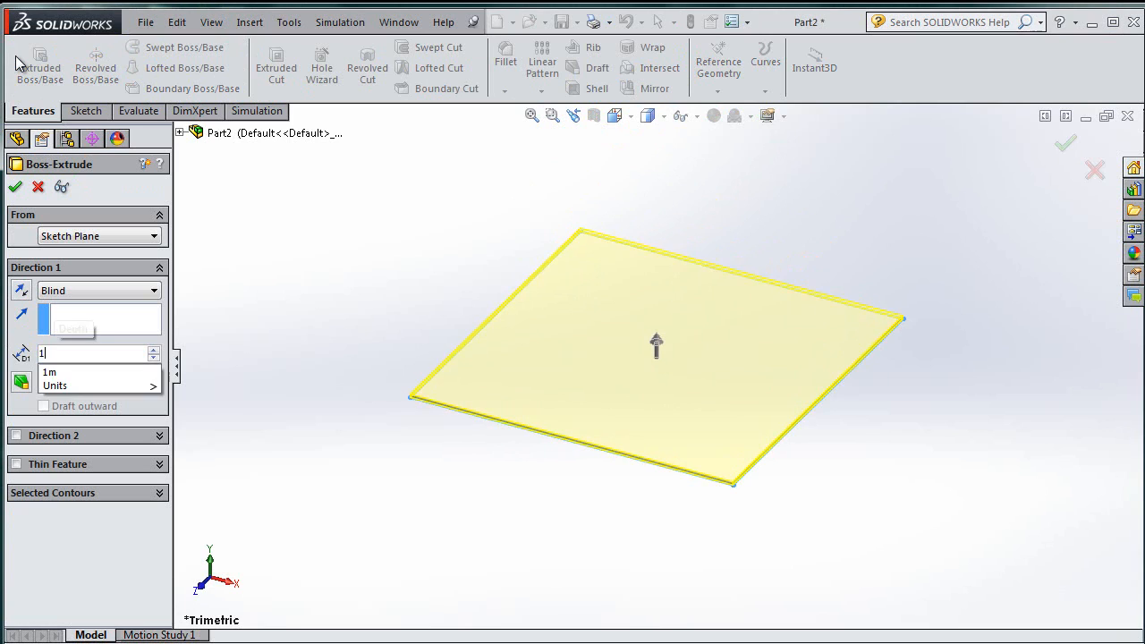
pyautogui.press('Return')
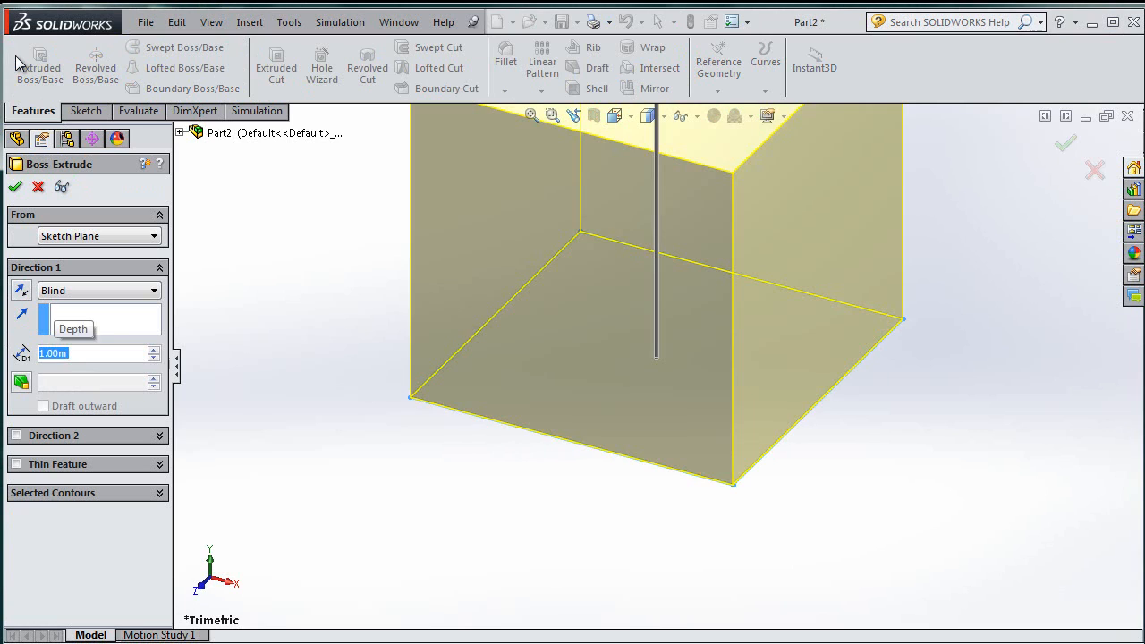
pyautogui.click(17, 187)
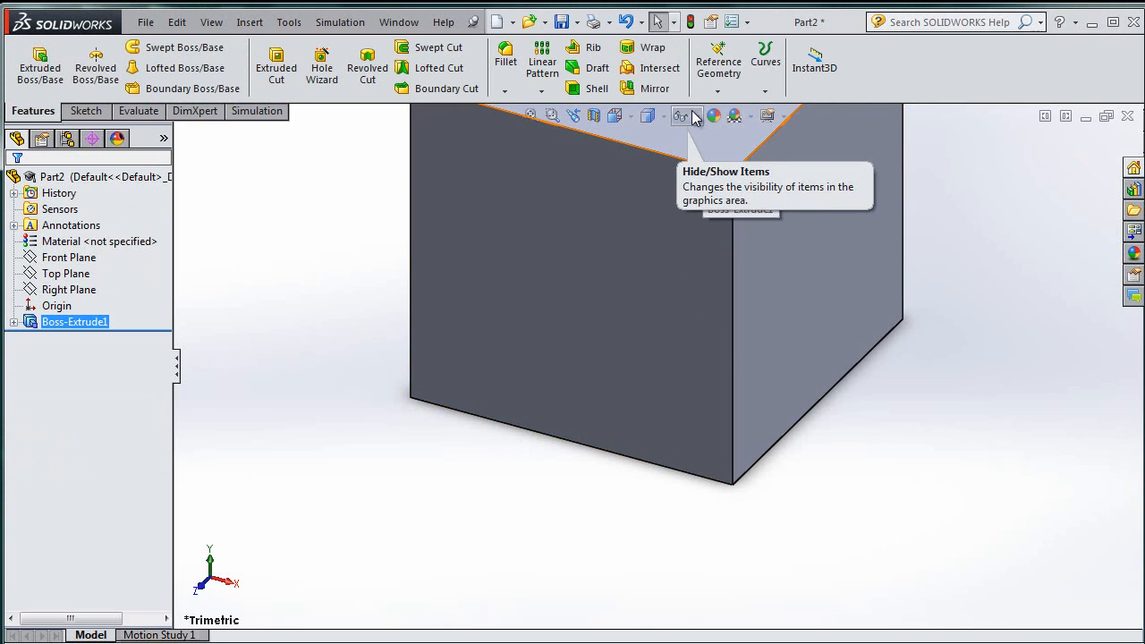
pyautogui.press('f')
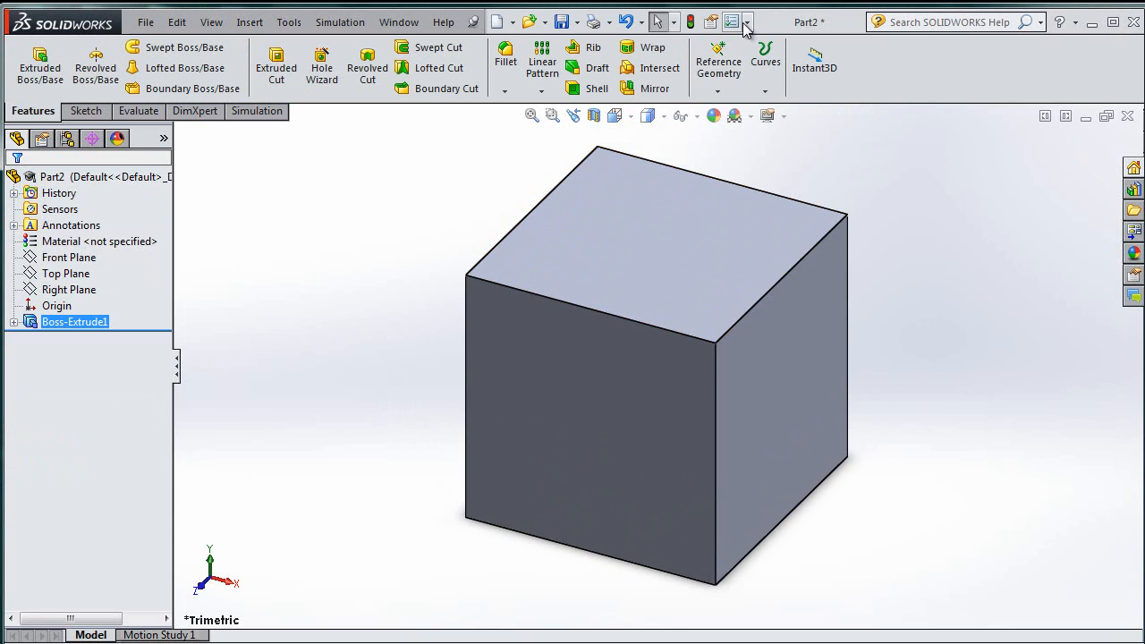
# - Review the unit system settings in the document properties
pyautogui.click(746, 23)
pyautogui.click(775, 42)
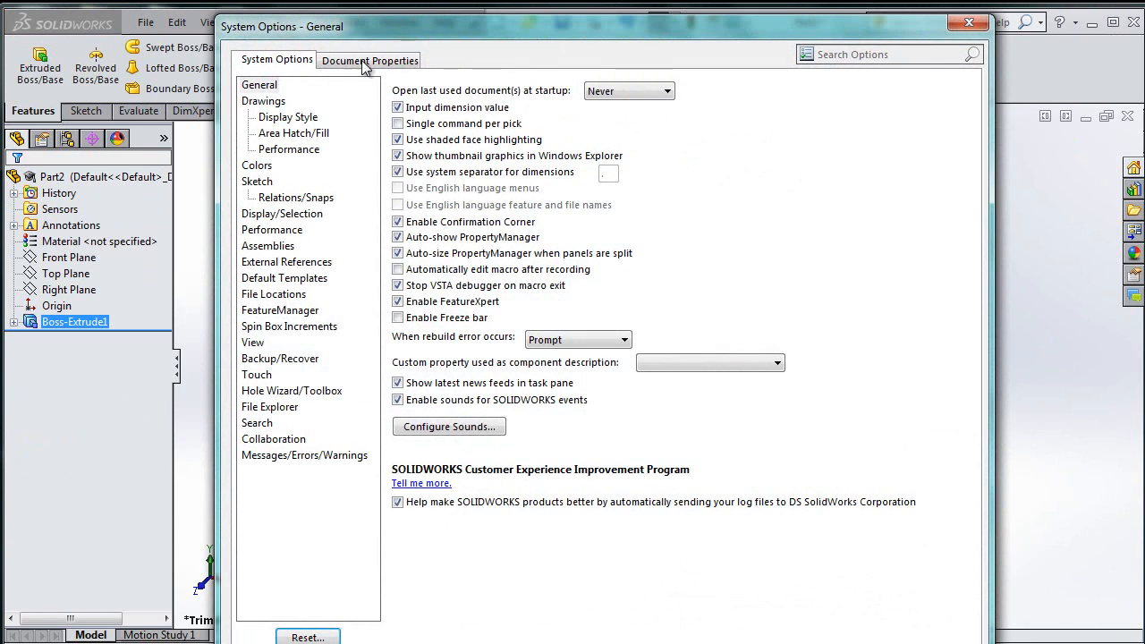
pyautogui.click(379, 59)
pyautogui.click(254, 197)
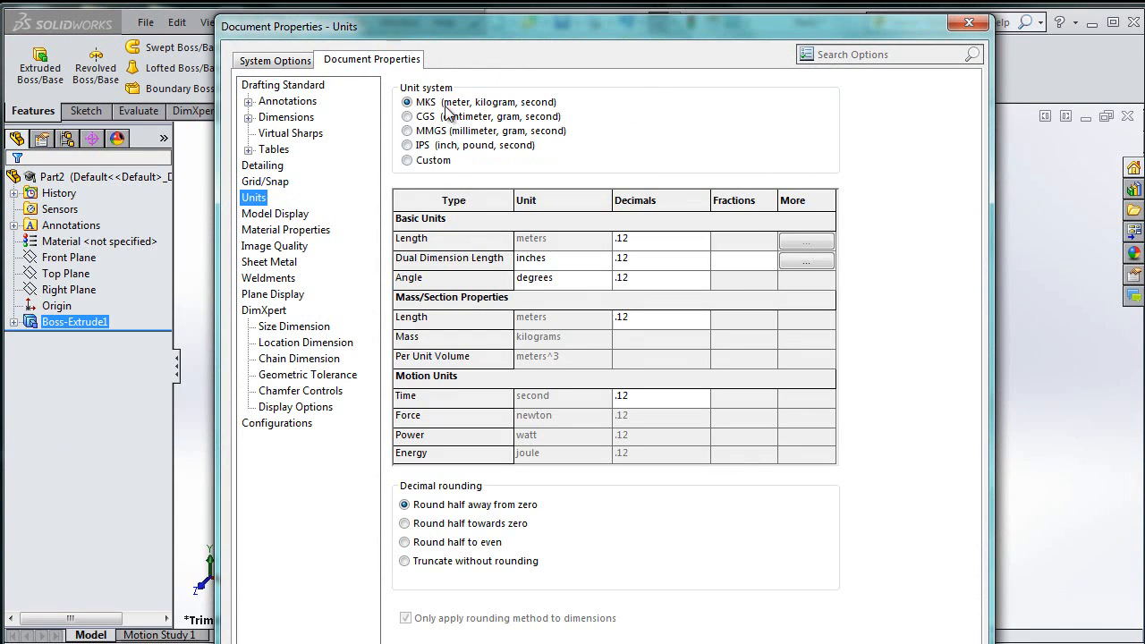
pyautogui.press('Return')
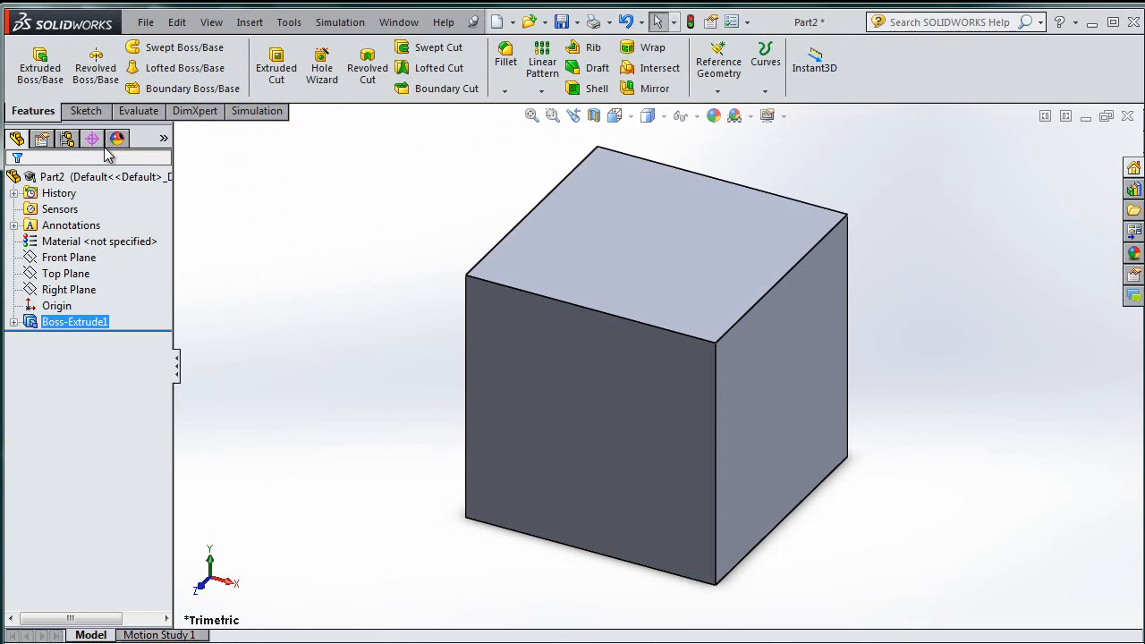
# - Create a reference point at the center of the cube's +X side face
pyautogui.click(86, 110)
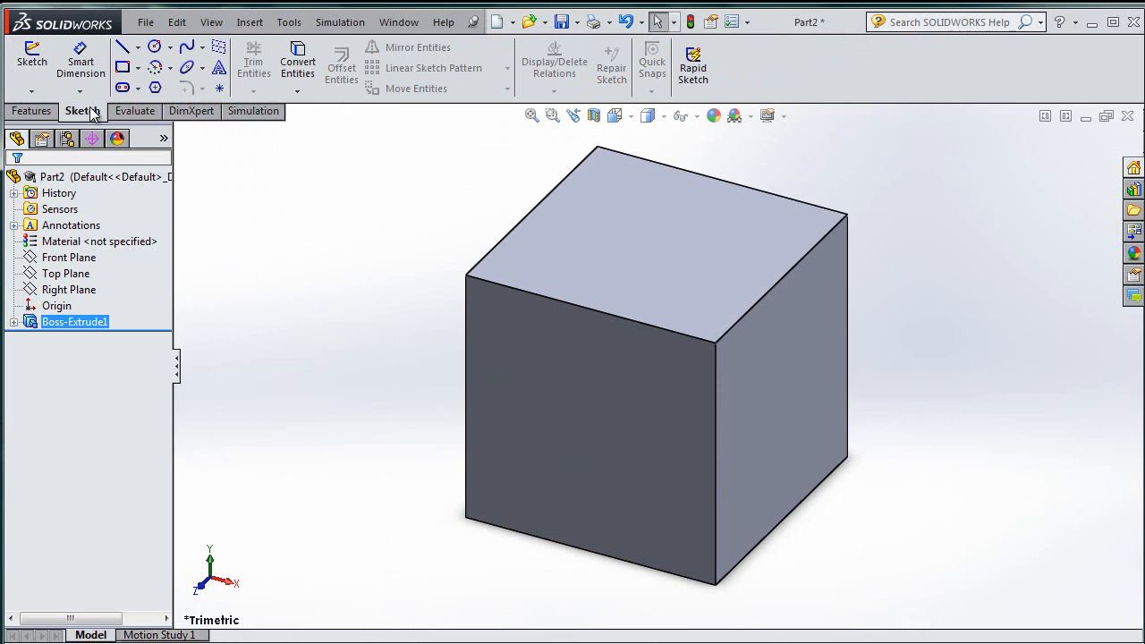
pyautogui.click(796, 389)
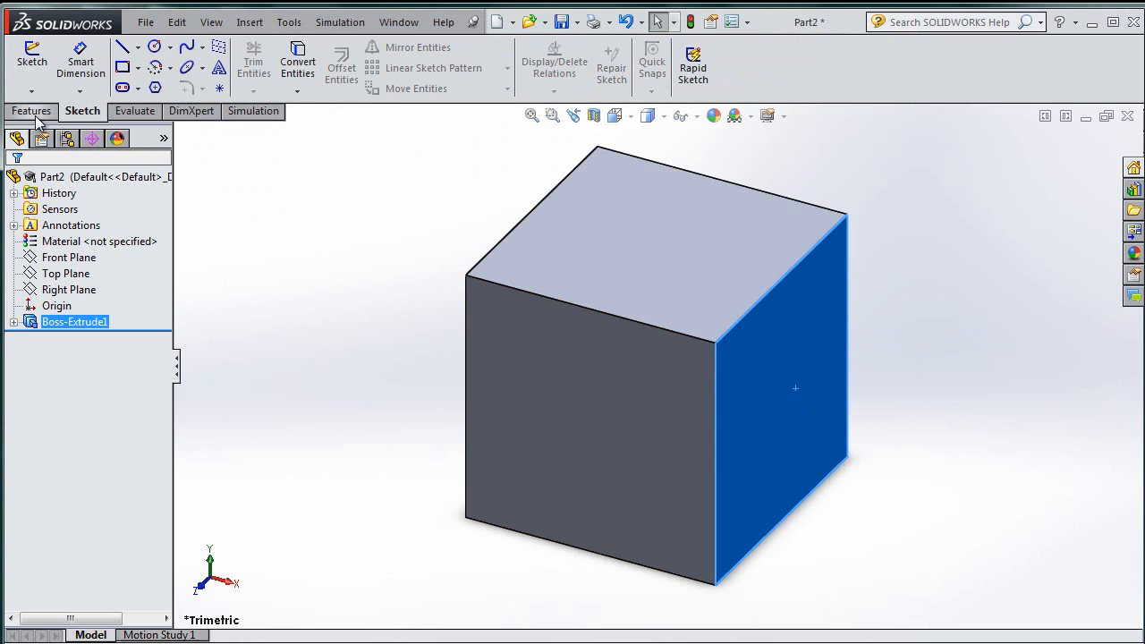
pyautogui.click(31, 111)
pyautogui.click(718, 88)
pyautogui.click(743, 162)
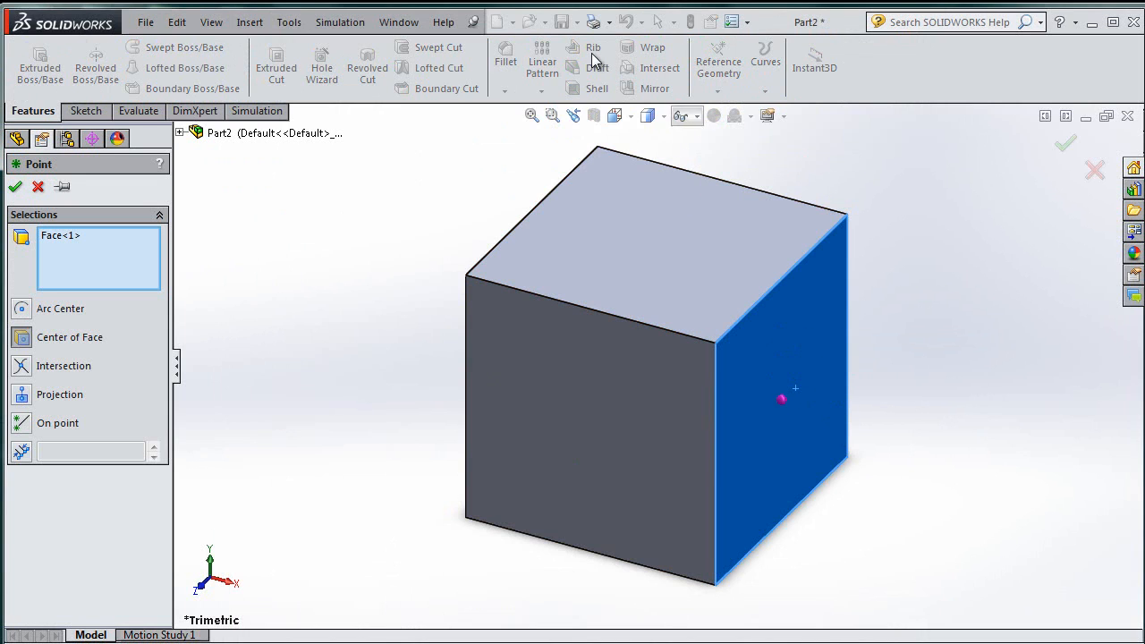
pyautogui.click(126, 235)
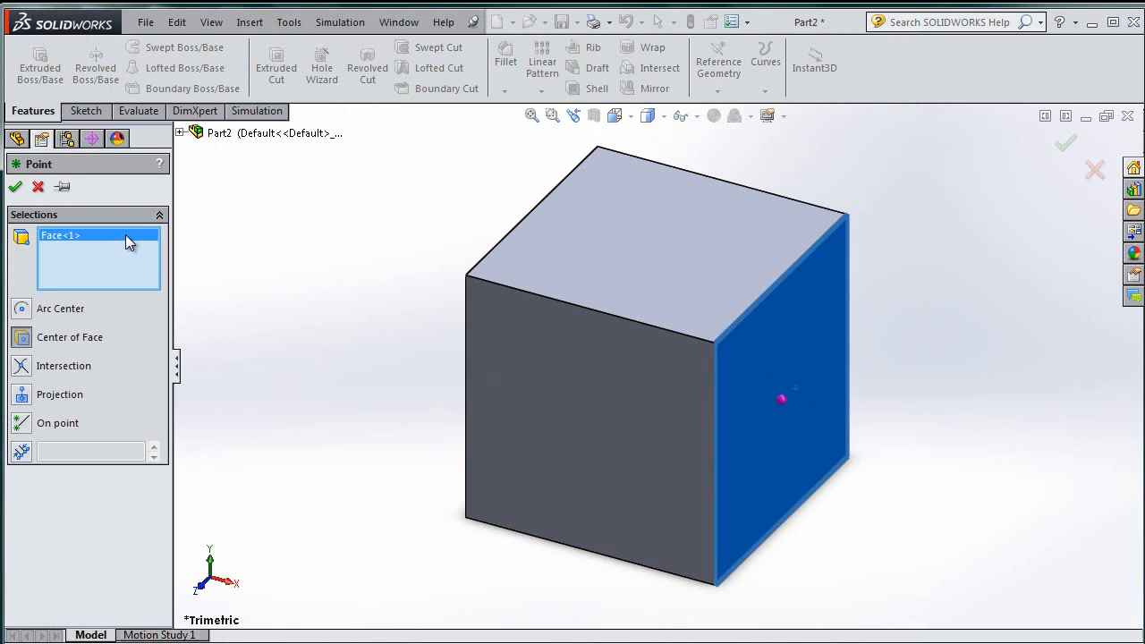
pyautogui.click(15, 187)
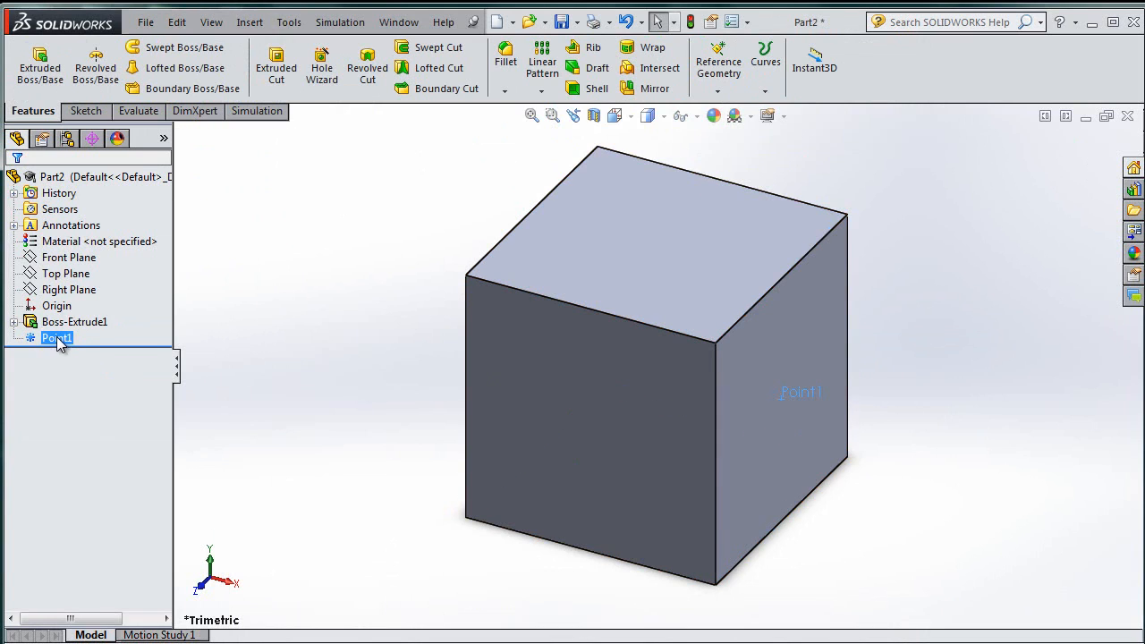
# - Rename the reference point on the cube's +X side face as ForcePoint
pyautogui.click(57, 340)
pyautogui.click(57, 338)
pyautogui.write('Force')
pyautogui.keyDown('ctrl'); pyautogui.click(102, 325); pyautogui.keyUp('ctrl')
pyautogui.keyDown('ctrl'); pyautogui.click(105, 322); pyautogui.keyUp('ctrl')
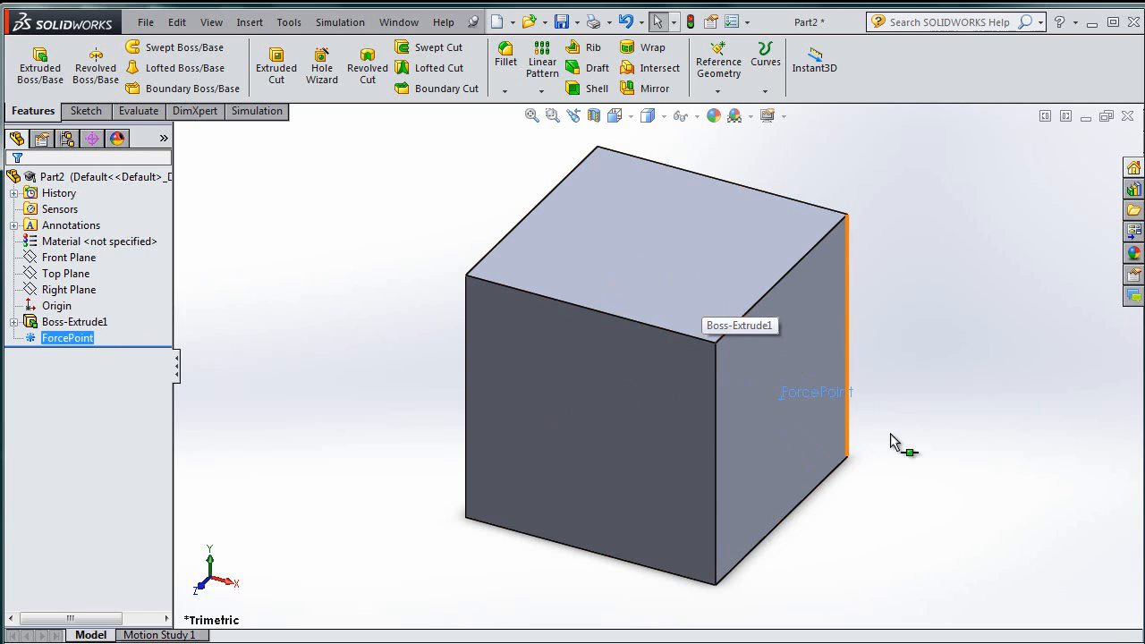
# - Sketch a vertical line about 1.04 m long upward from ForcePoint on the cube's +X face and finish the sketch
pyautogui.click(810, 349)
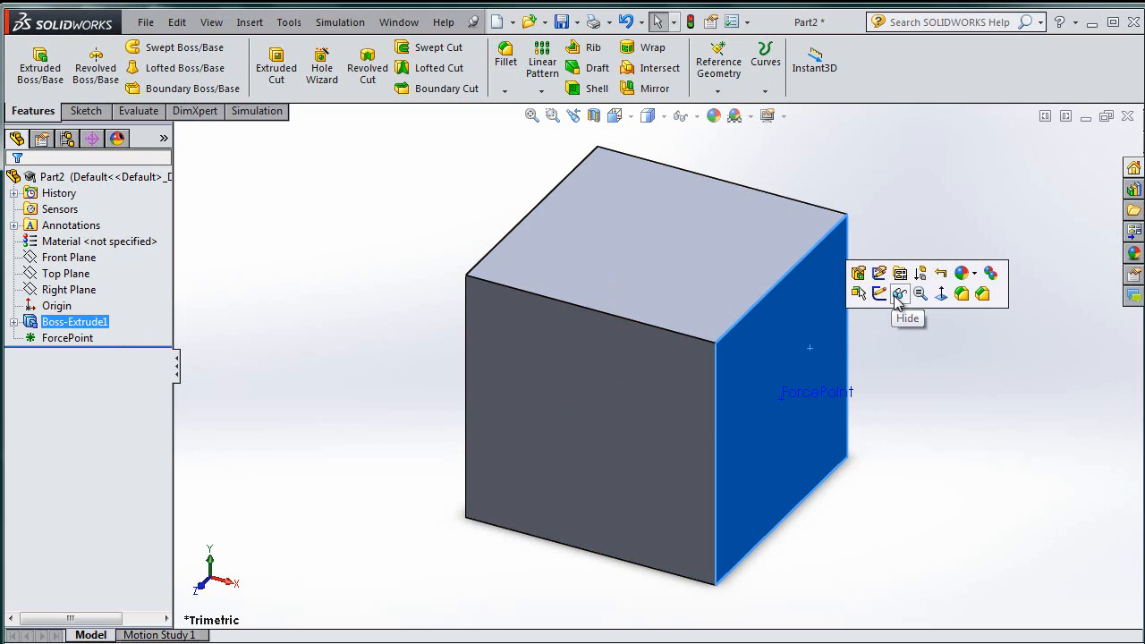
pyautogui.rightClick(805, 317)
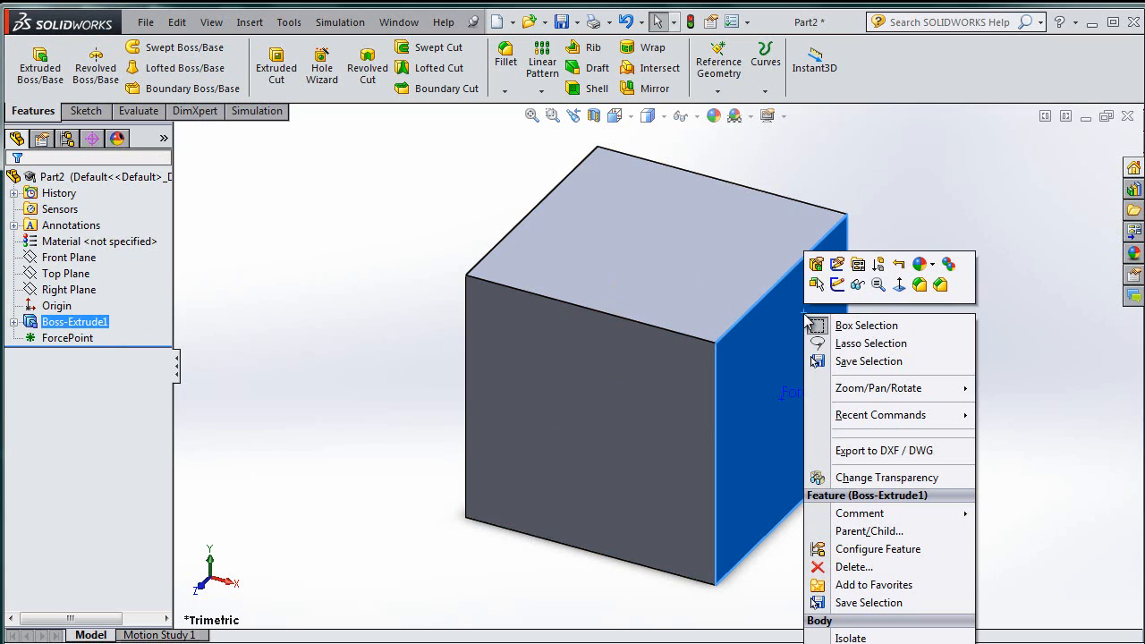
pyautogui.click(838, 286)
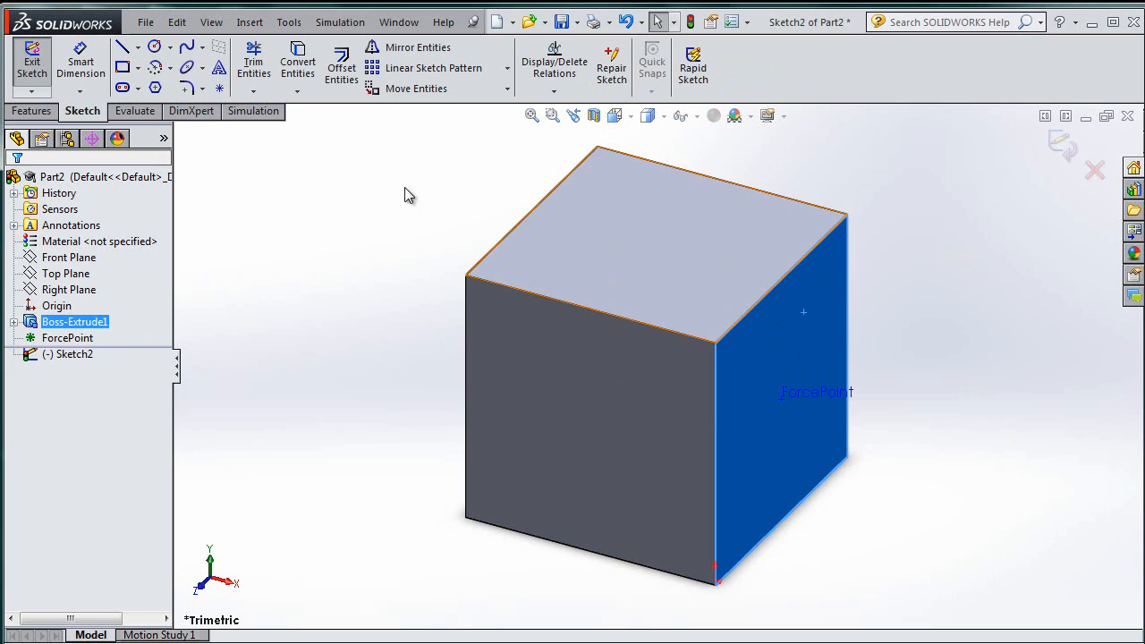
pyautogui.click(125, 47)
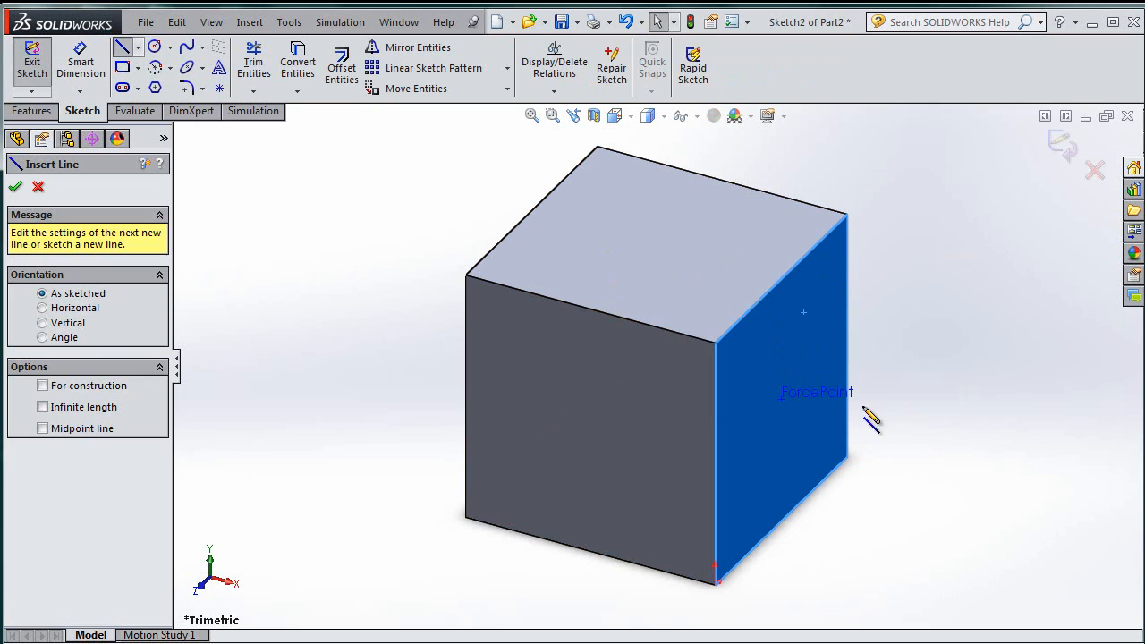
pyautogui.click(780, 400)
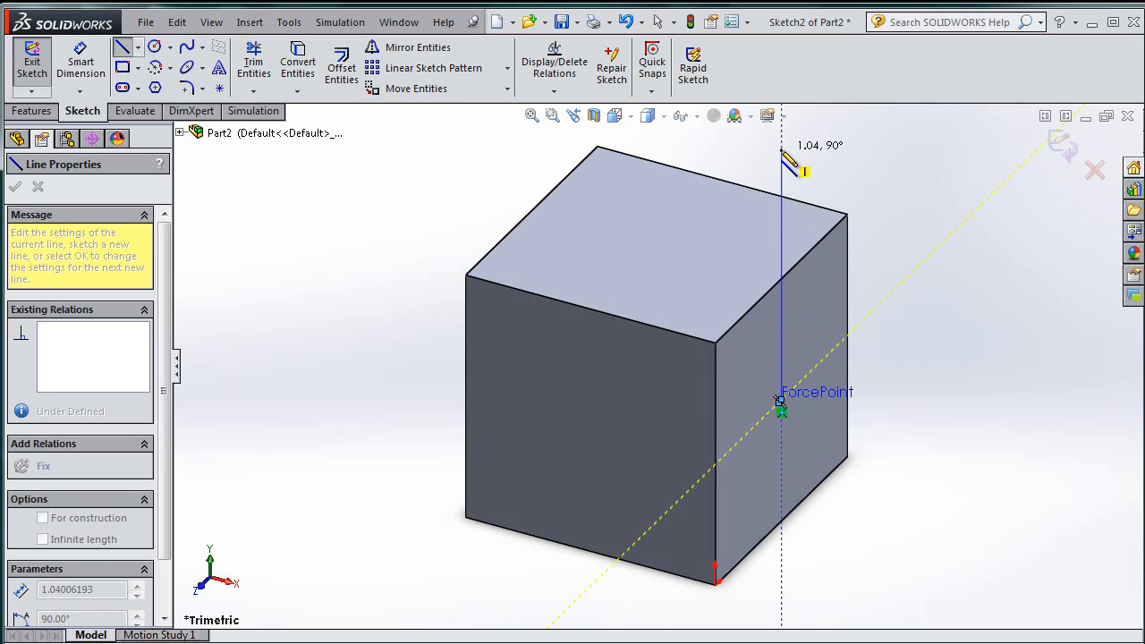
pyautogui.click(781, 149)
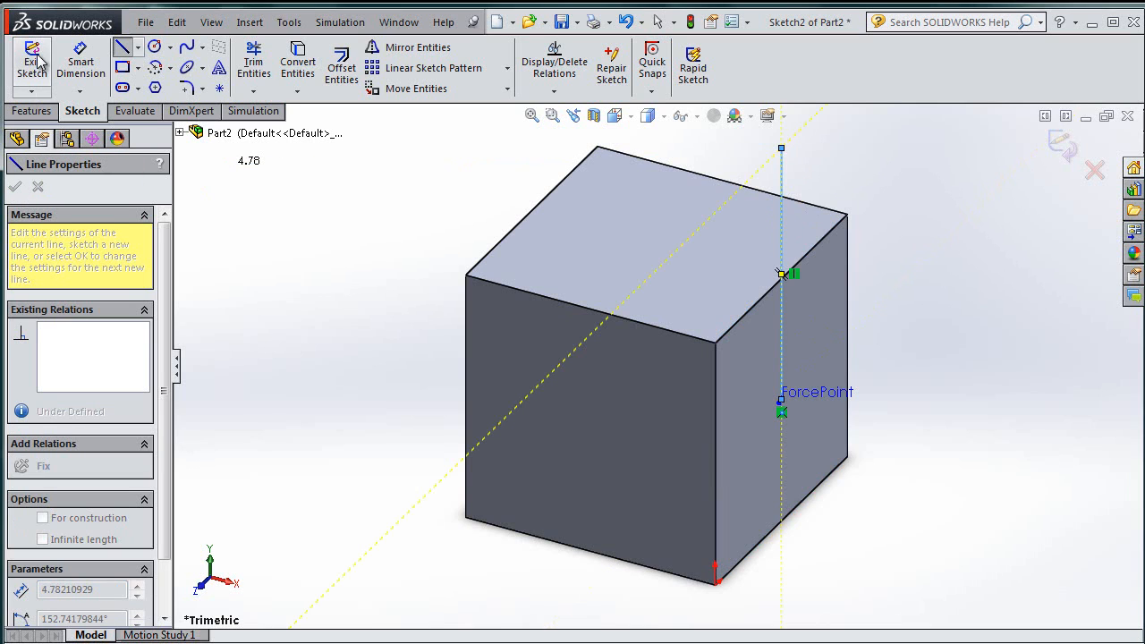
pyautogui.click(34, 61)
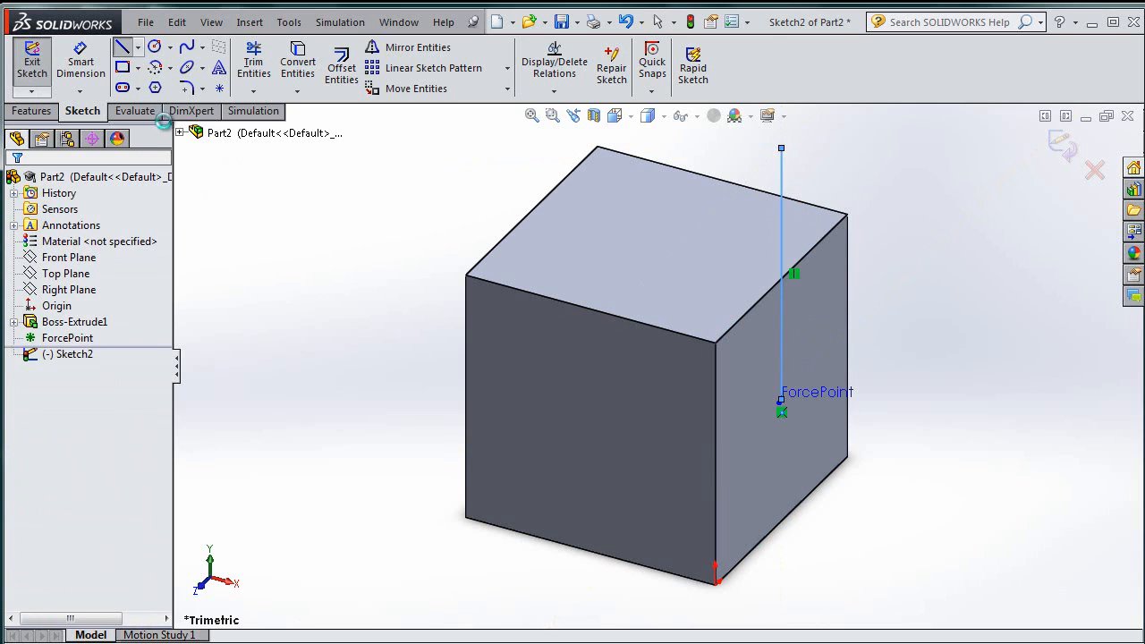
# - Reopen the line's sketch, dimension the vertical line's length to 1 m, and finish the sketch
pyautogui.rightClick(77, 355)
pyautogui.click(93, 306)
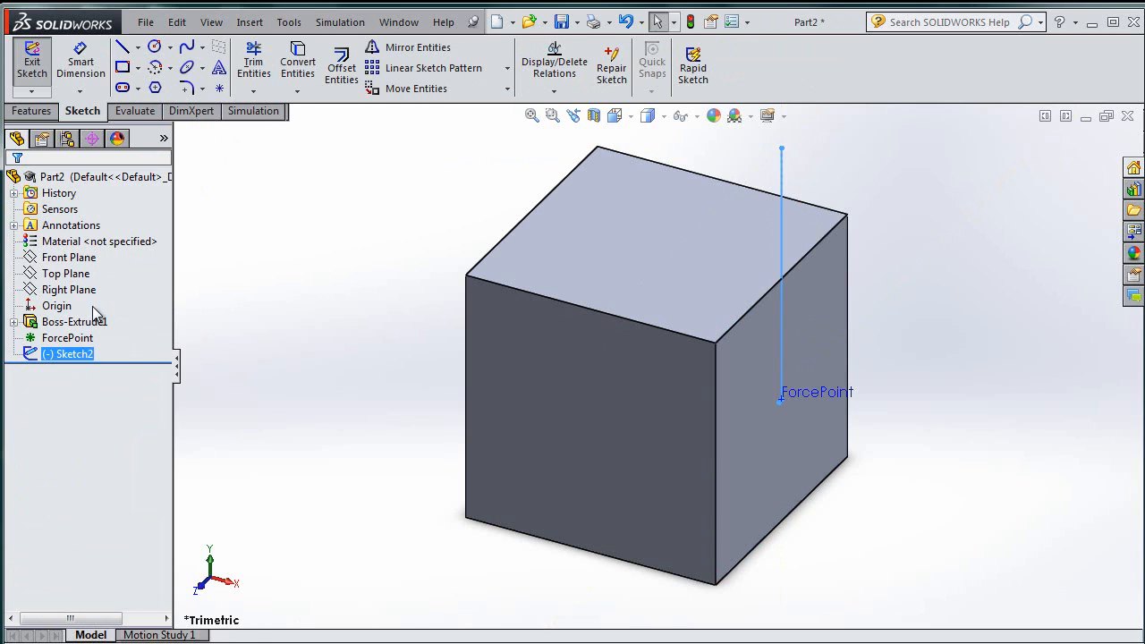
pyautogui.click(80, 64)
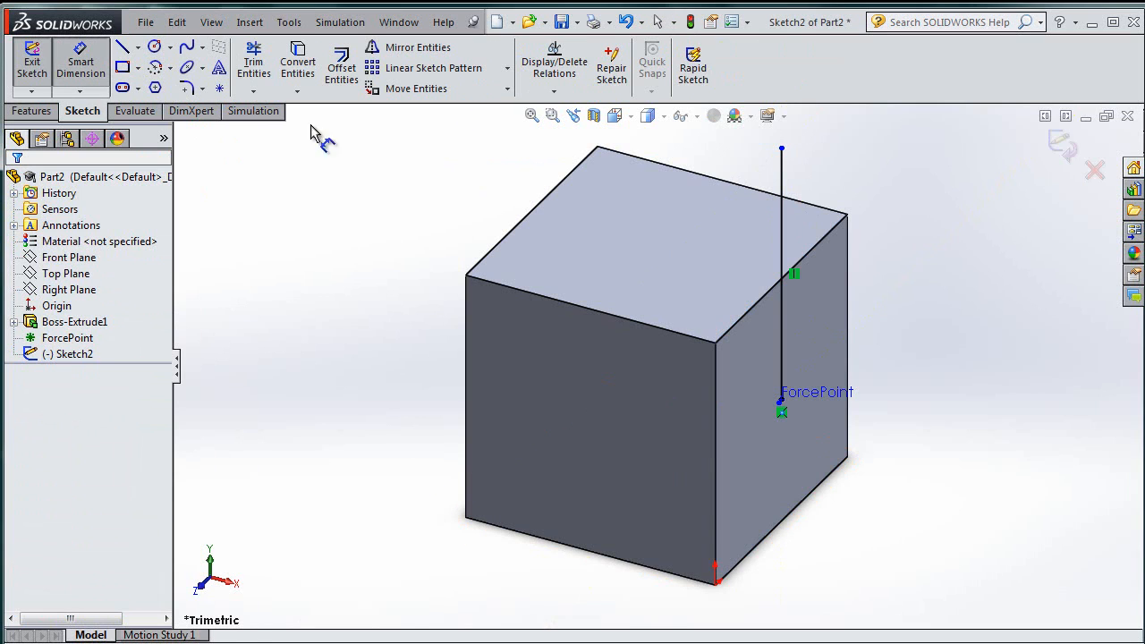
pyautogui.click(783, 225)
pyautogui.click(872, 243)
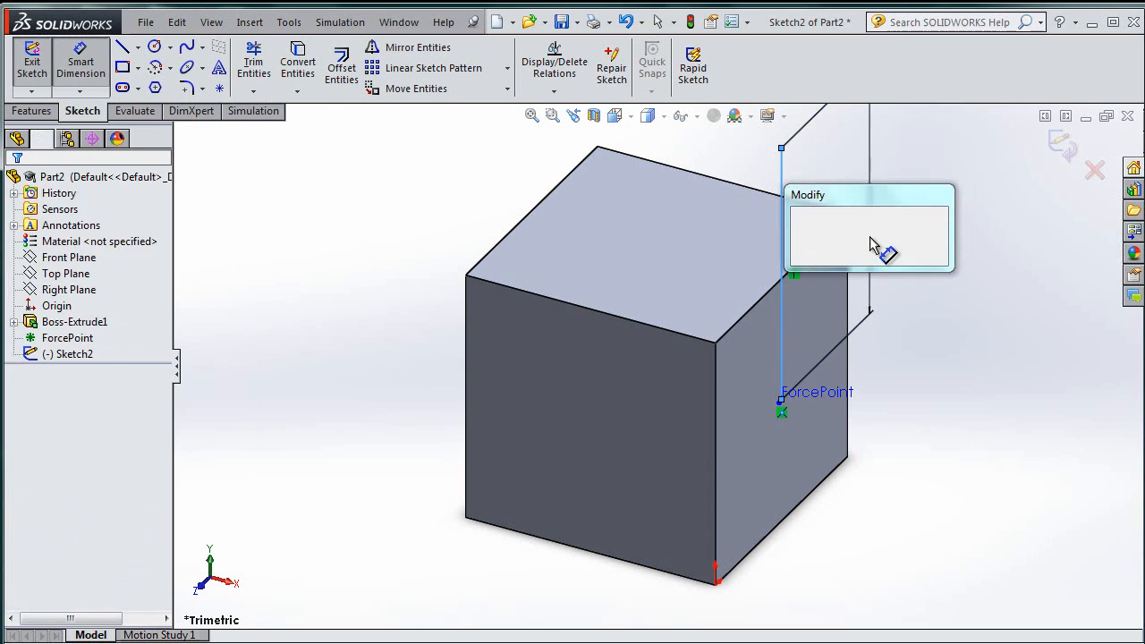
pyautogui.write('1')
pyautogui.press('Return')
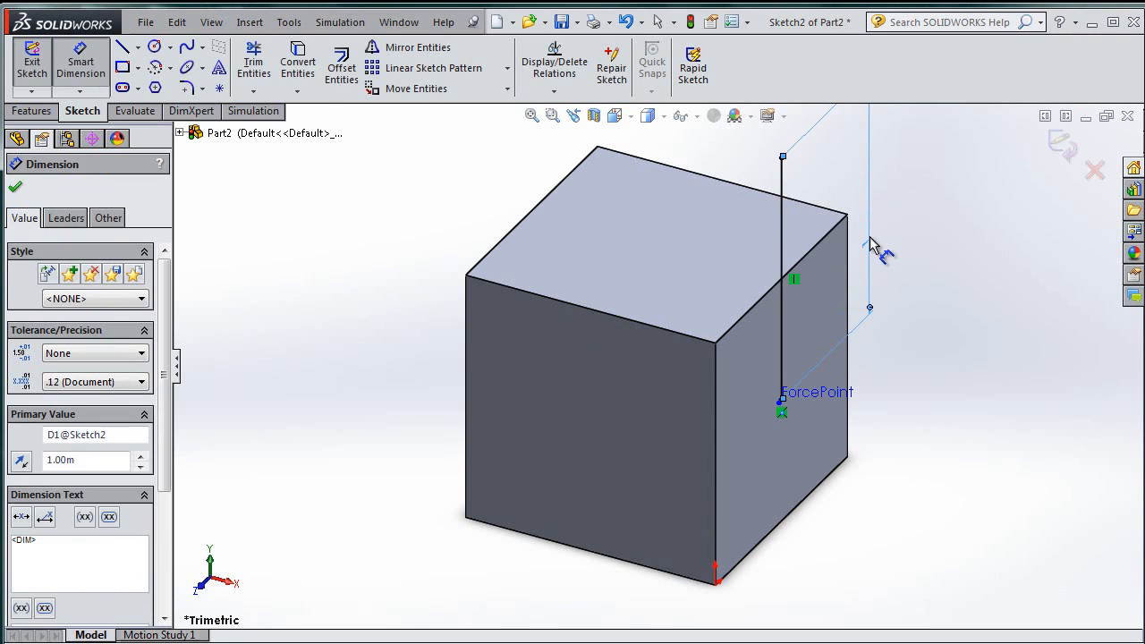
pyautogui.click(31, 63)
# - Reopen the line's sketch in a view normal to its plane and examine the sketch points at the line's ends and beside ForcePoint
pyautogui.moveTo(72, 355)
pyautogui.mouseDown()
pyautogui.moveTo(94, 357)
pyautogui.moveTo(84, 354)
pyautogui.mouseUp()
pyautogui.rightClick(84, 354)
pyautogui.click(96, 307)
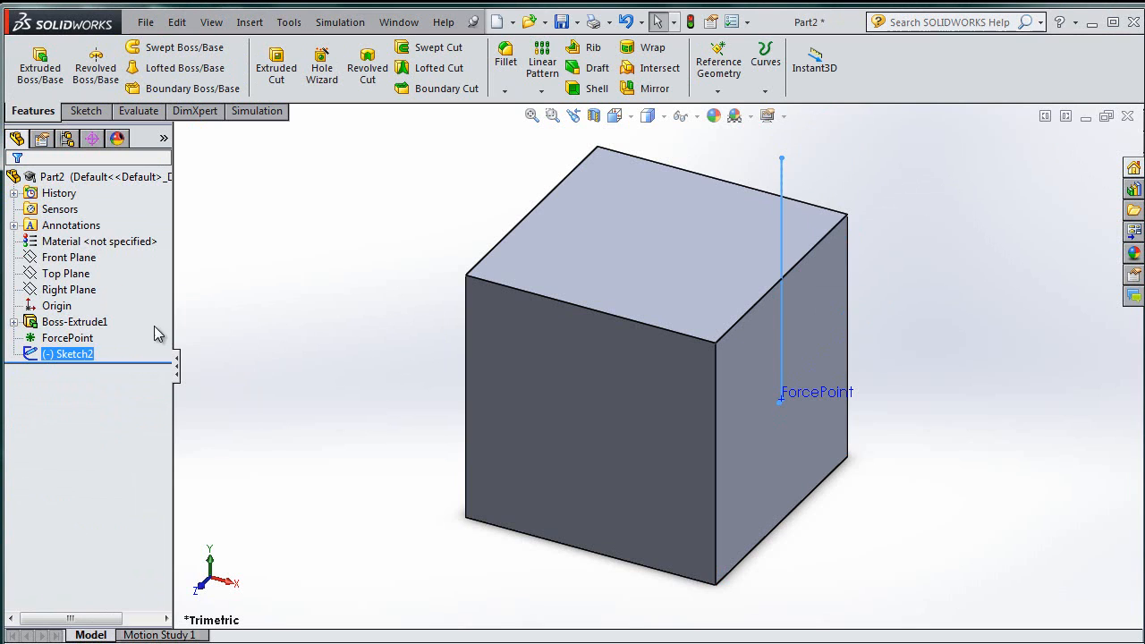
pyautogui.rightClick(87, 354)
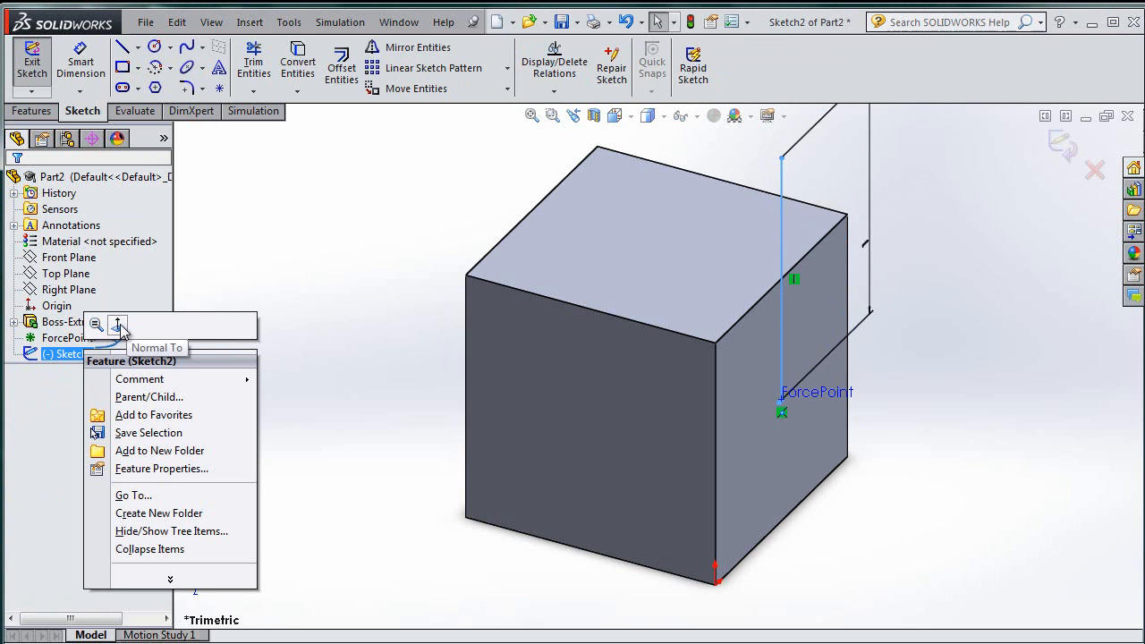
pyautogui.click(118, 326)
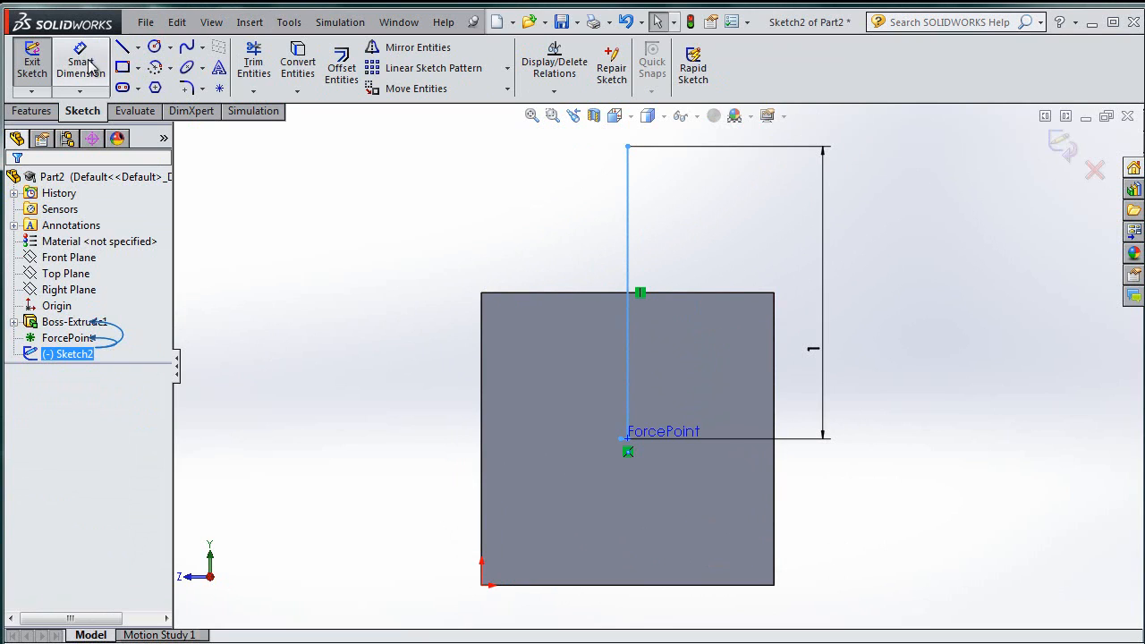
pyautogui.click(627, 148)
pyautogui.click(627, 439)
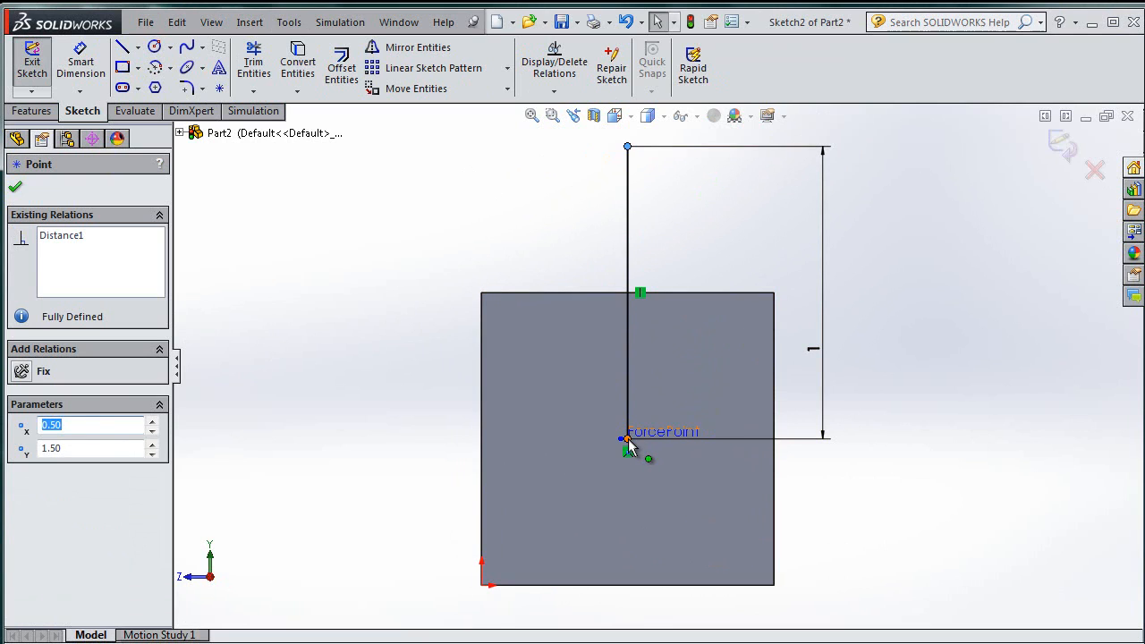
pyautogui.click(627, 439)
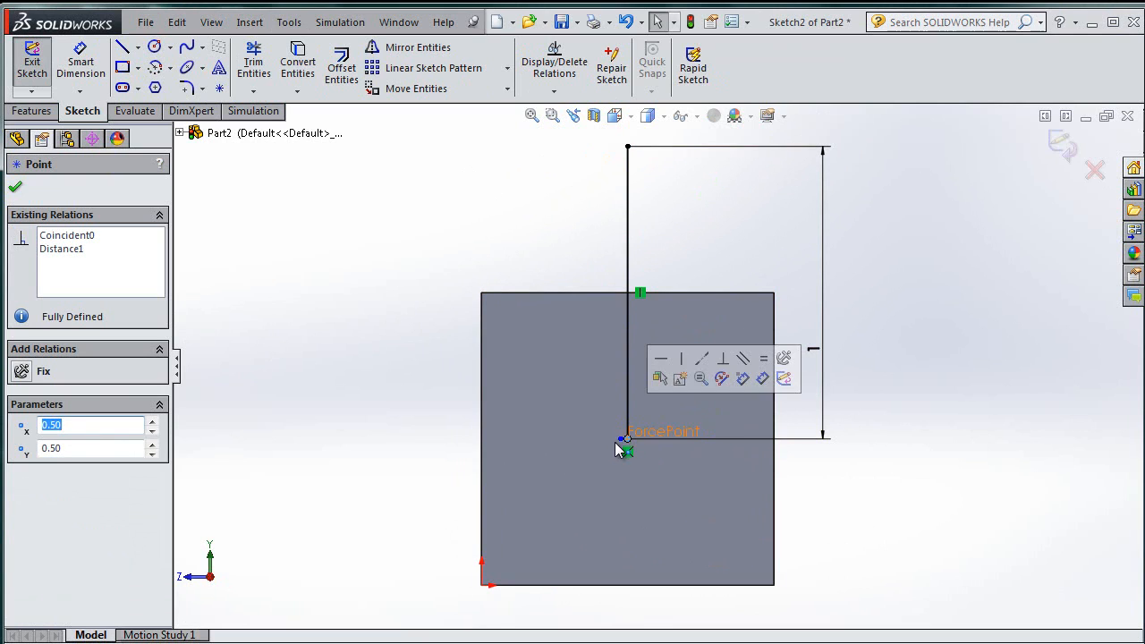
pyautogui.click(619, 439)
pyautogui.scroll(3, 608, 465)
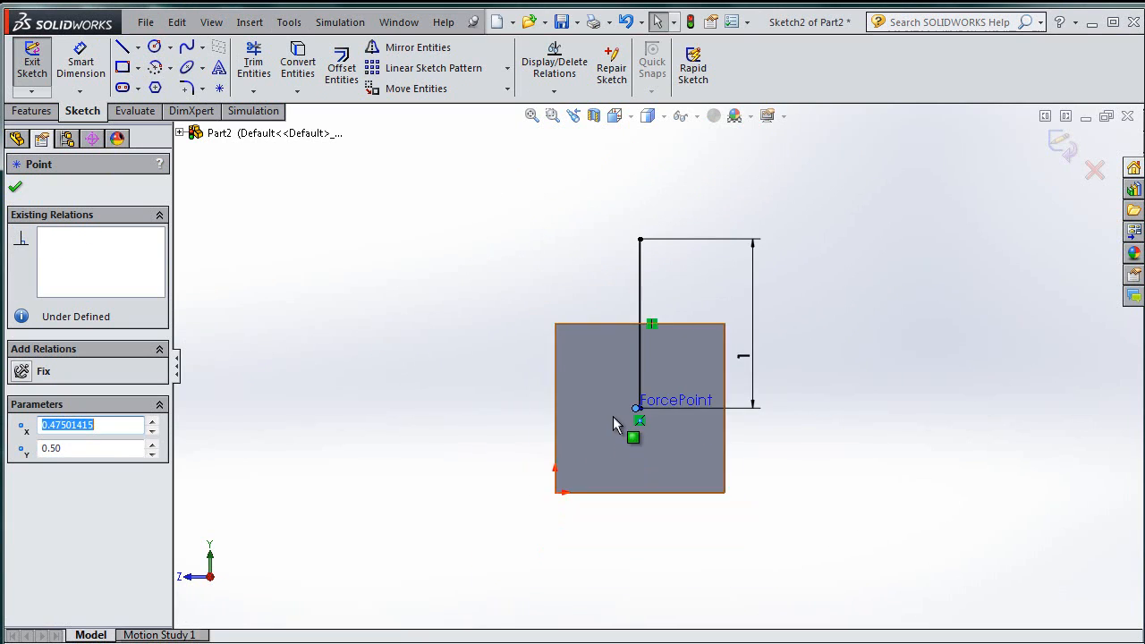
pyautogui.scroll(-5, 613, 416)
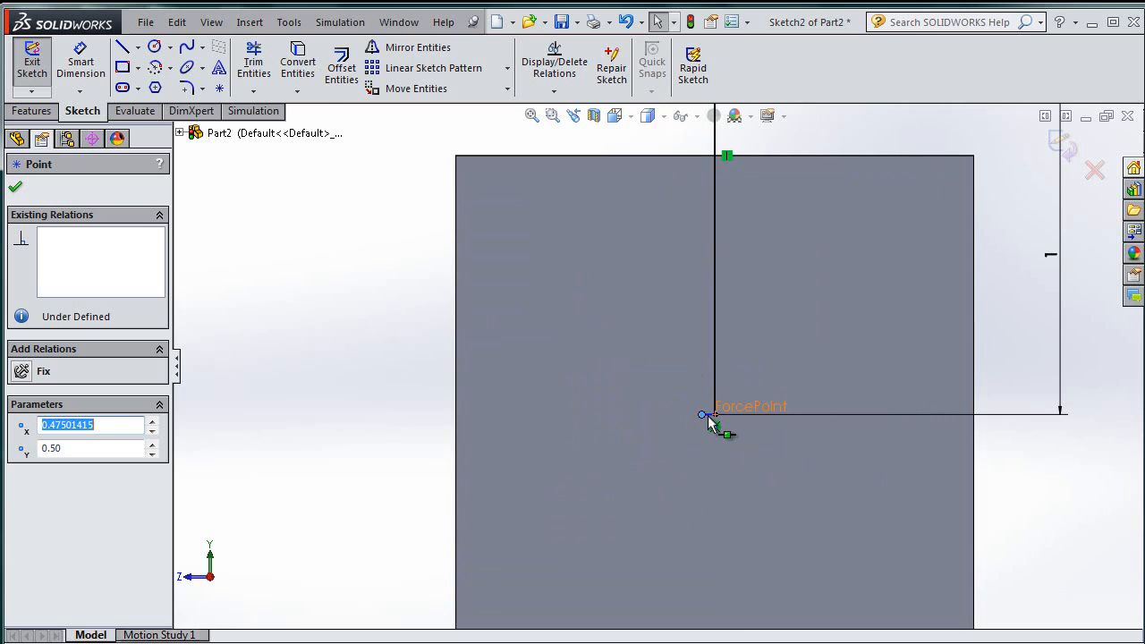
pyautogui.click(708, 419)
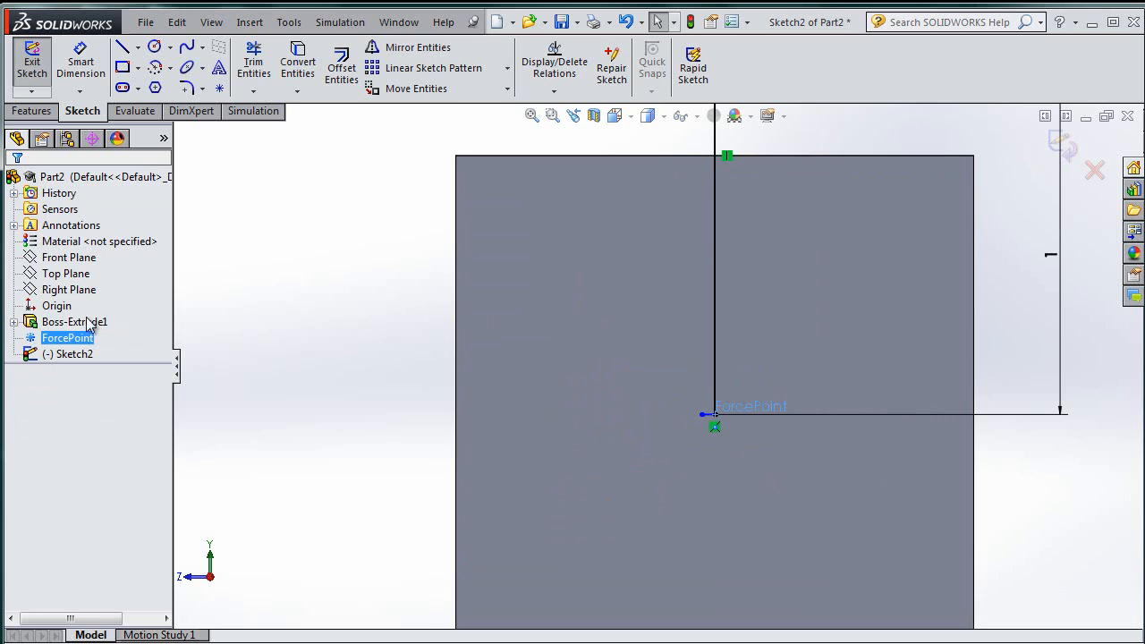
# - Try to delete the stray endpoint of the short segment beside ForcePoint
pyautogui.click(67, 354)
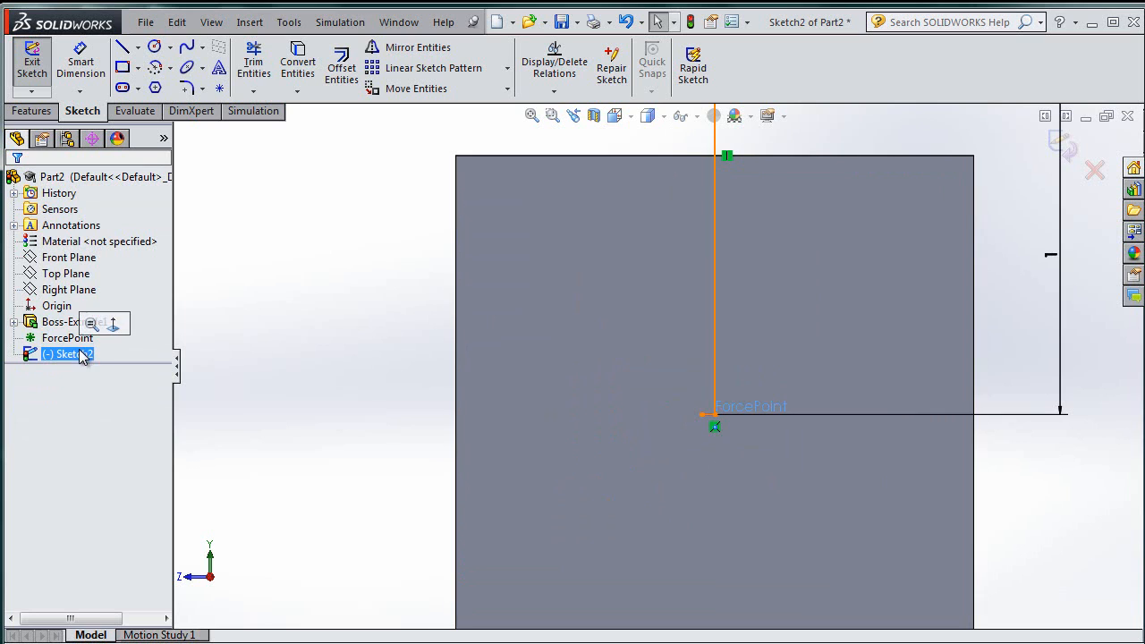
pyautogui.click(700, 416)
pyautogui.press('Delete')
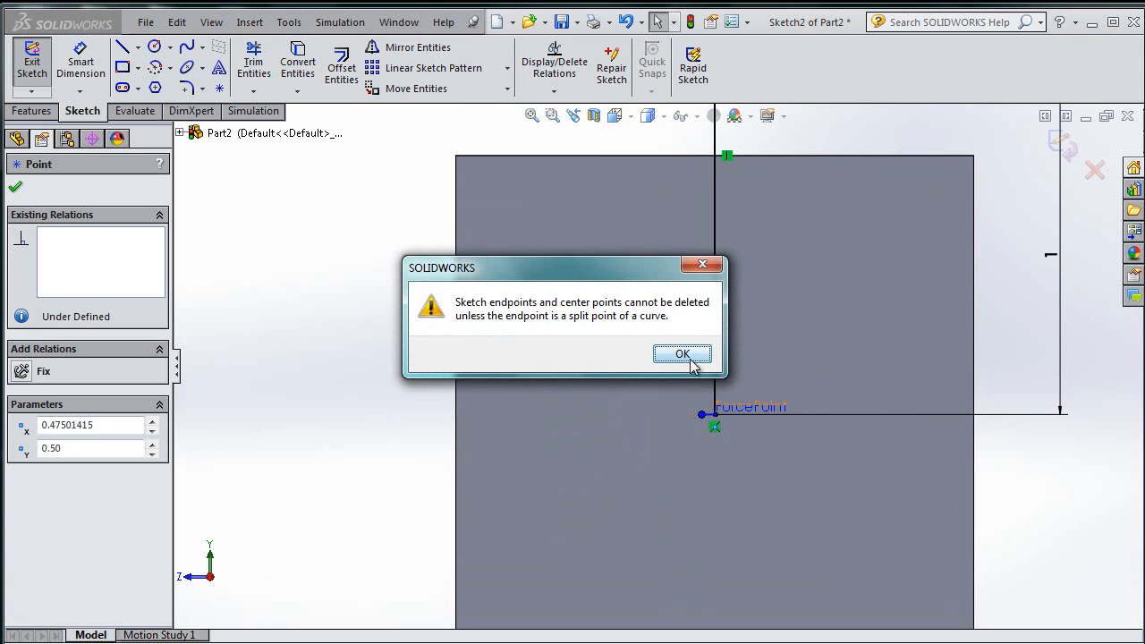
pyautogui.click(681, 352)
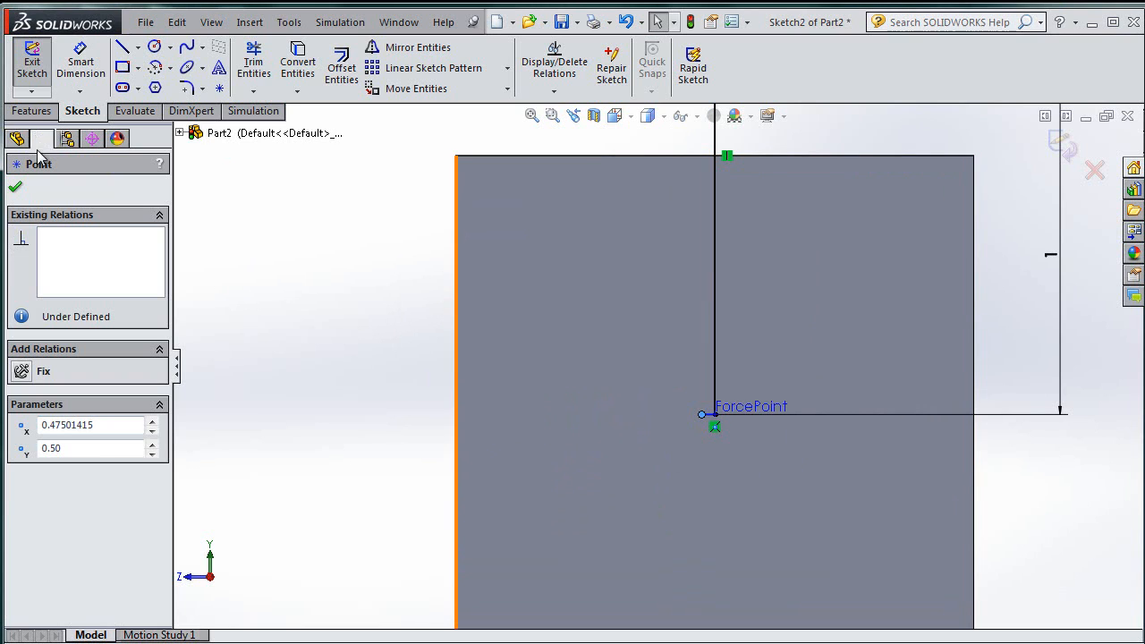
# - Leave the sketch and delete the whole line sketch from the part
pyautogui.click(31, 64)
pyautogui.click(72, 354)
pyautogui.rightClick(74, 357)
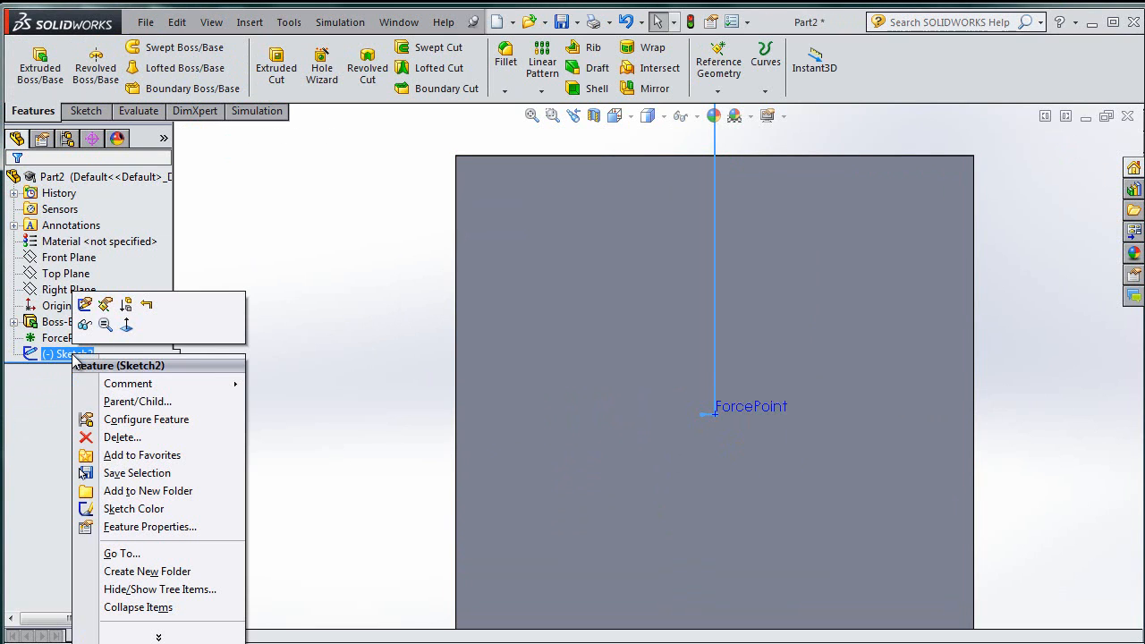
pyautogui.click(120, 438)
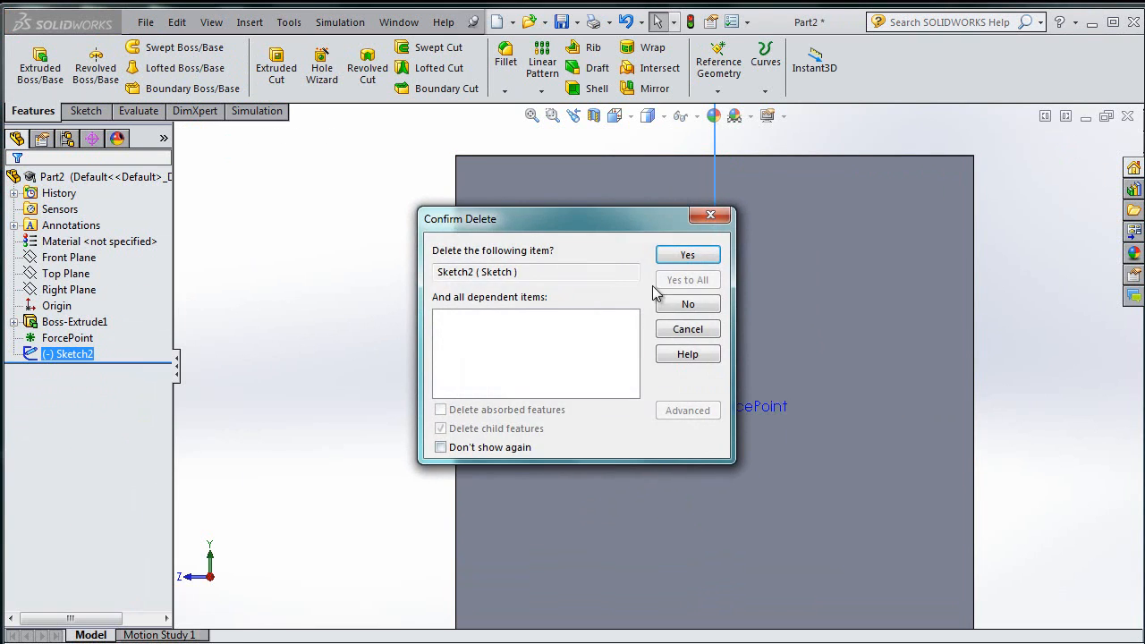
pyautogui.click(679, 257)
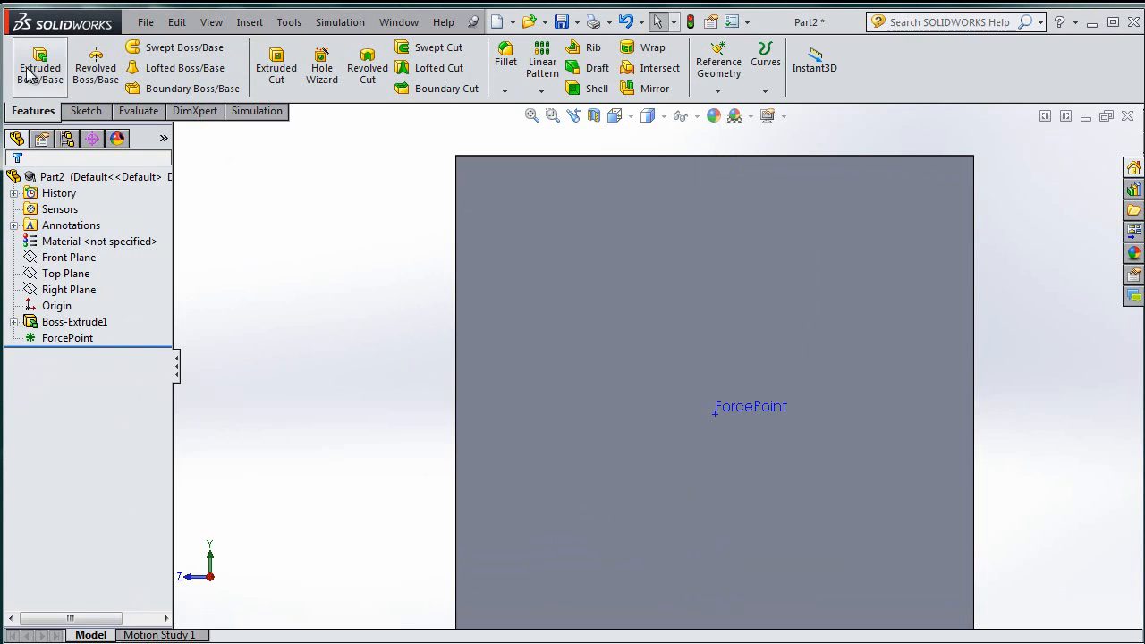
# - Start a new sketch on the cube's +X face and draw a vertical line about 0.53 m long upward from ForcePoint
pyautogui.rightClick(955, 312)
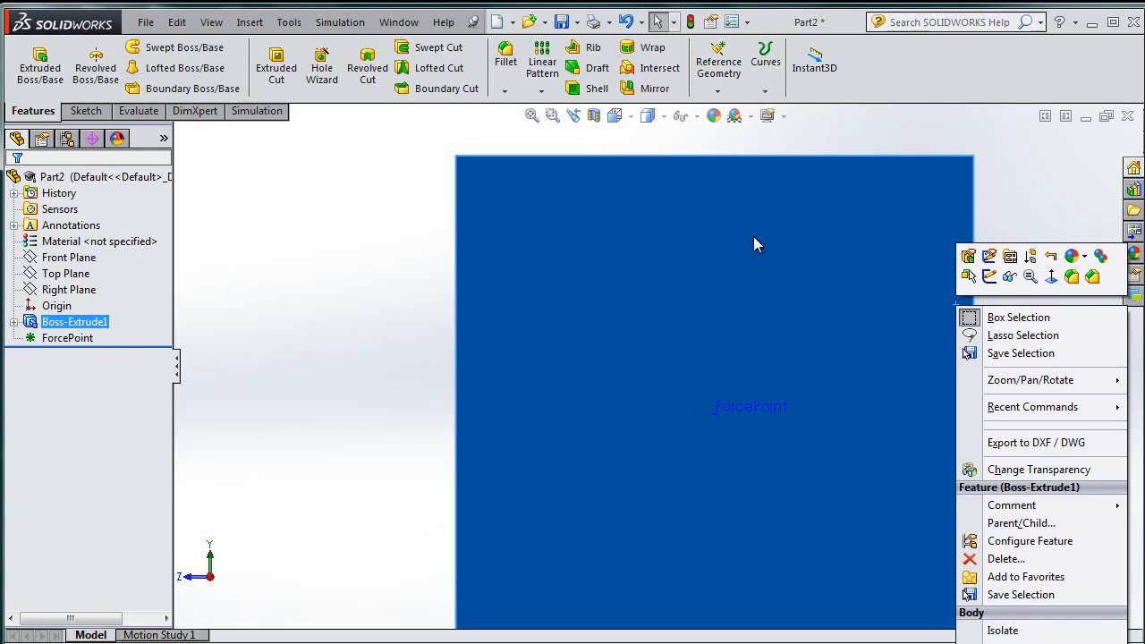
pyautogui.click(989, 277)
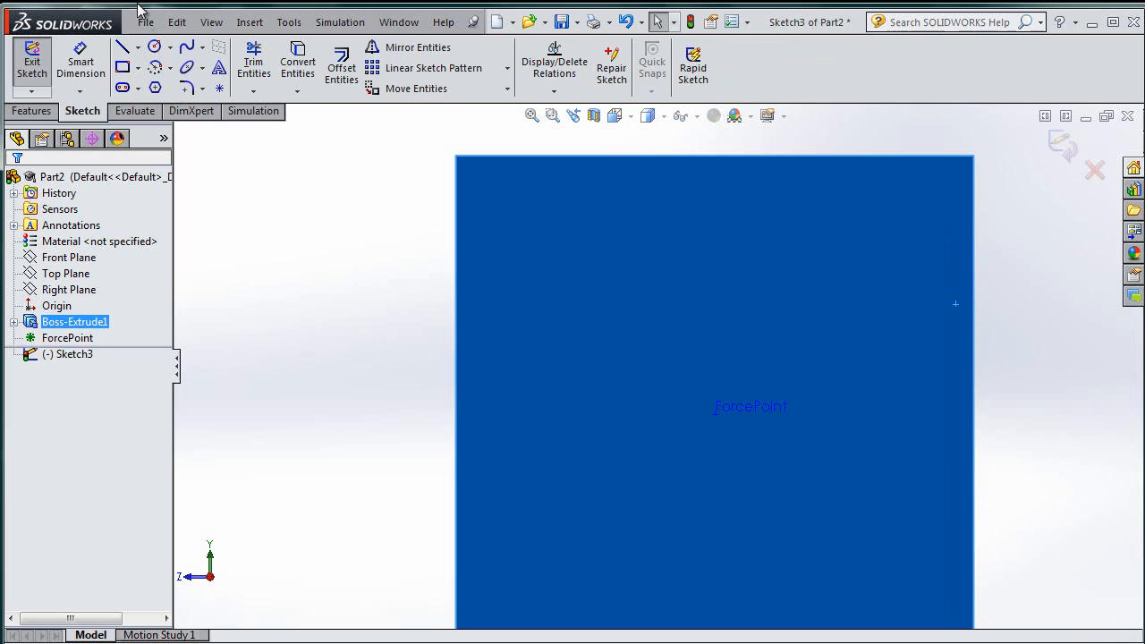
pyautogui.click(123, 47)
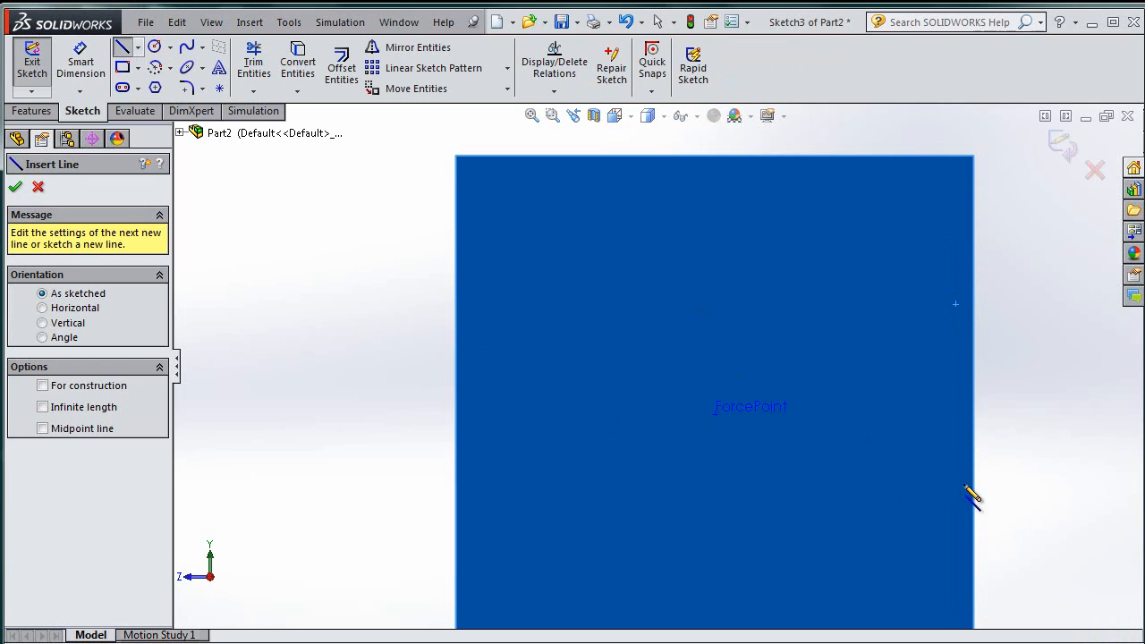
pyautogui.click(715, 414)
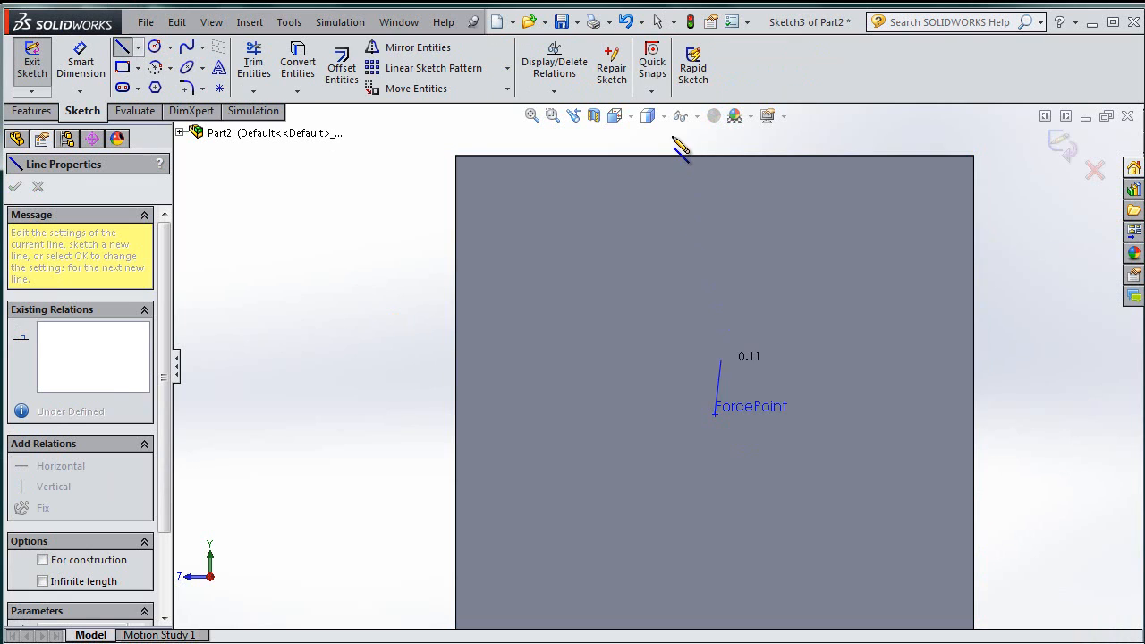
pyautogui.click(715, 140)
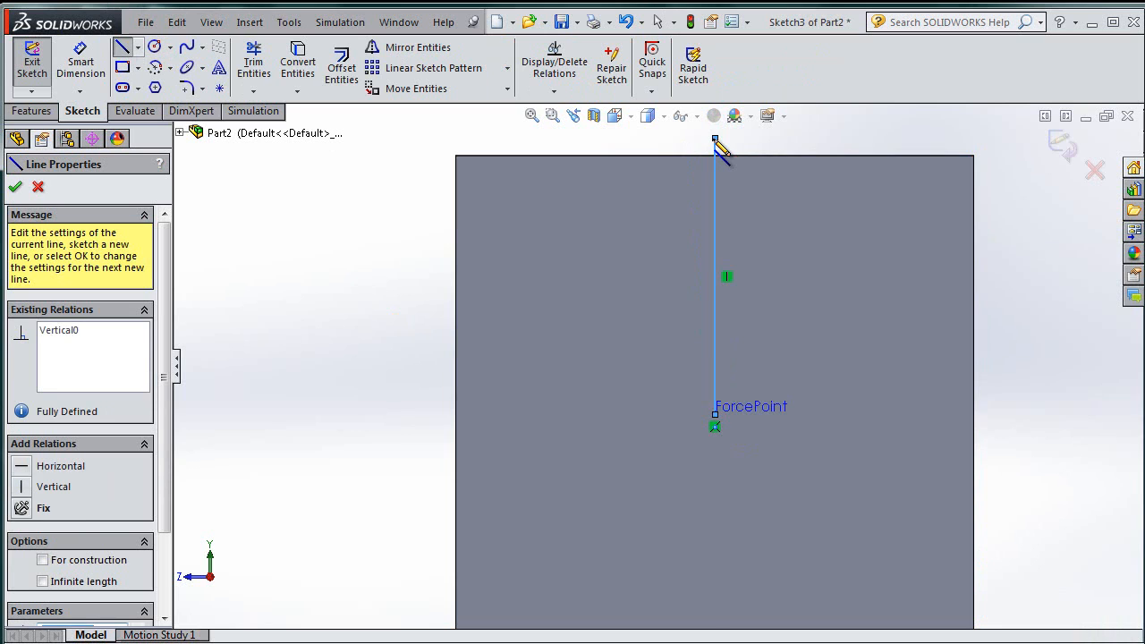
# - Dimension the vertical line's length to 1 m and finish the sketch
pyautogui.click(79, 61)
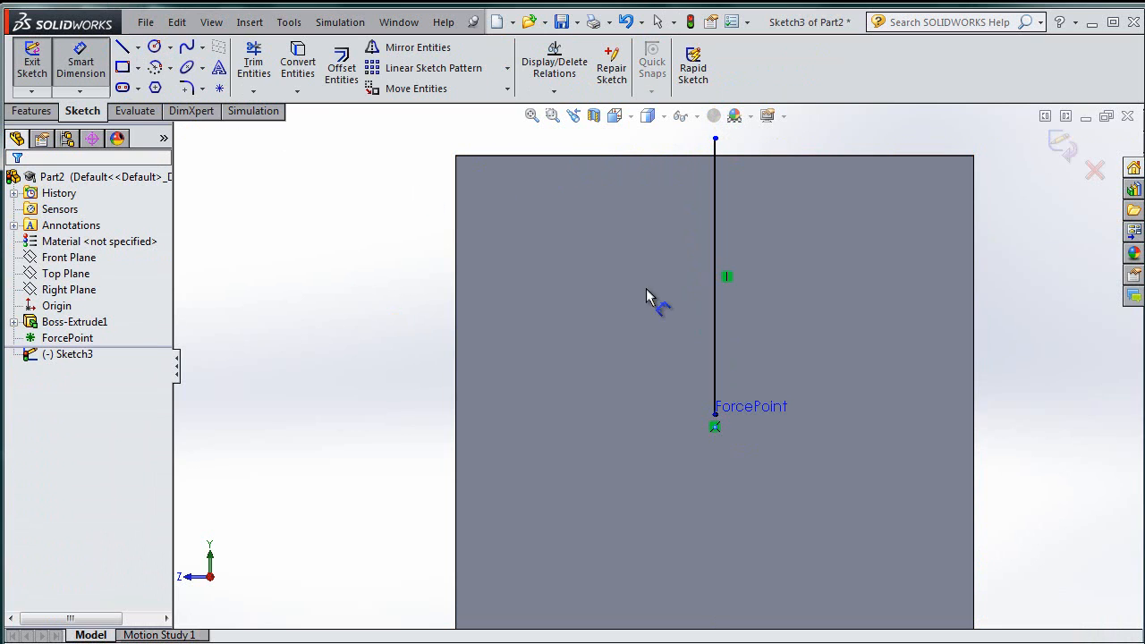
pyautogui.click(714, 270)
pyautogui.click(779, 282)
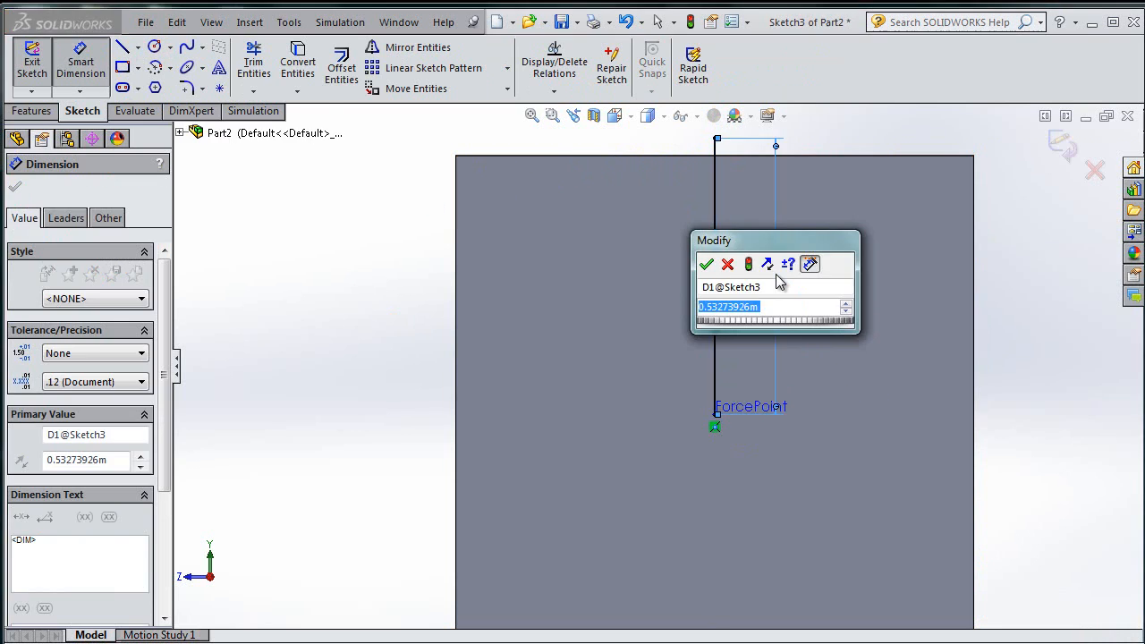
pyautogui.write('1')
pyautogui.press('Return')
pyautogui.click(32, 55)
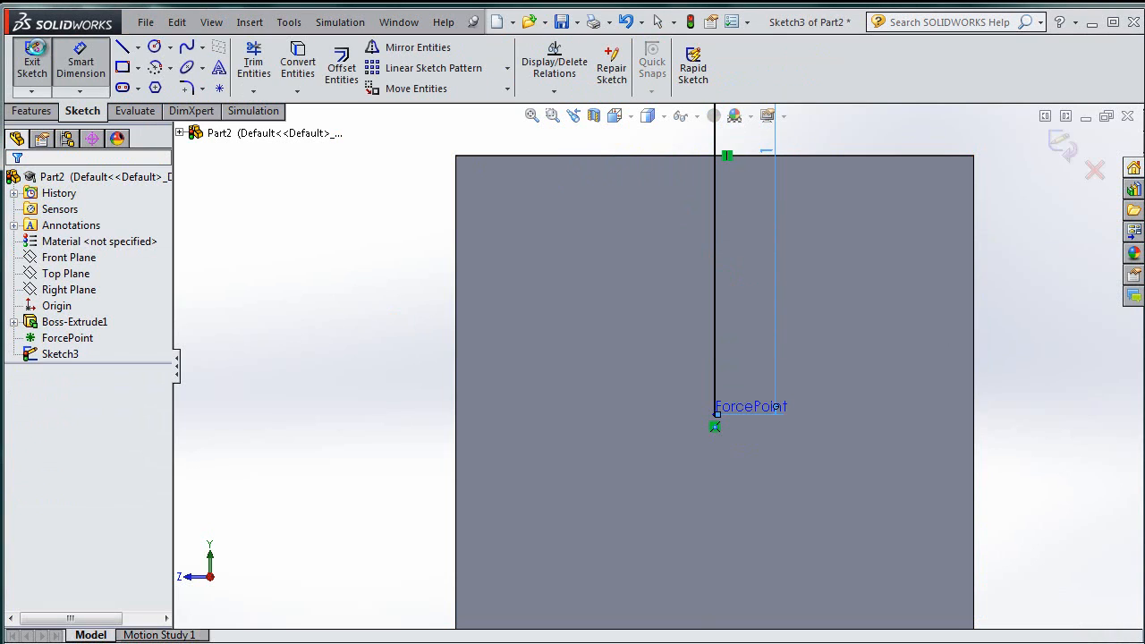
# - Rename the vertical line's sketch as 200NLine
pyautogui.click(55, 356)
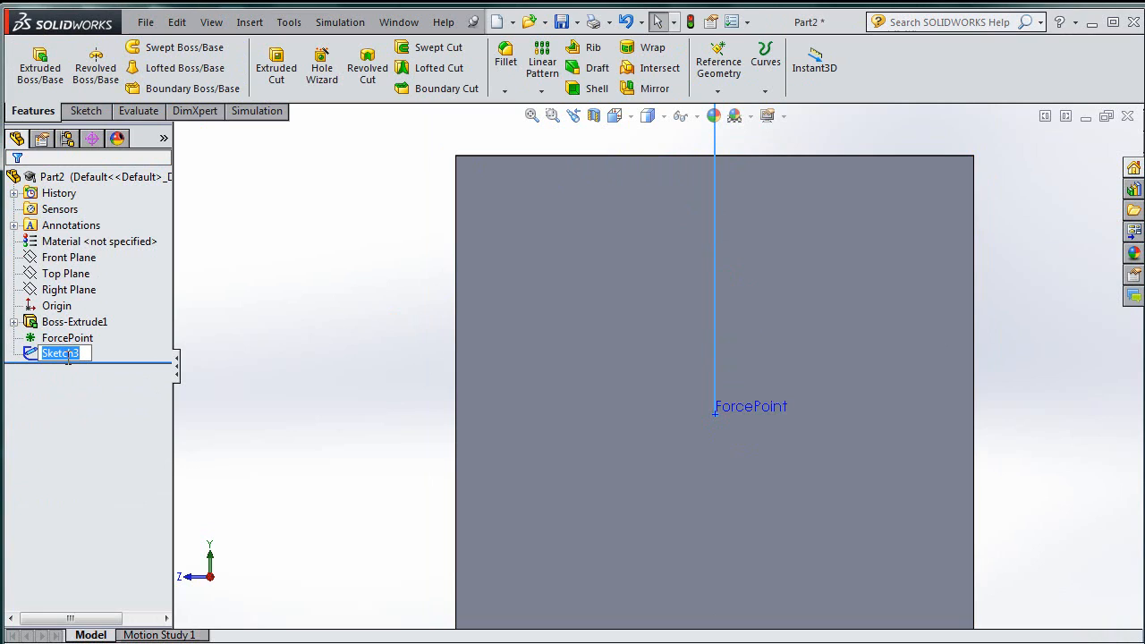
pyautogui.write('200NLine')
pyautogui.press('Return')
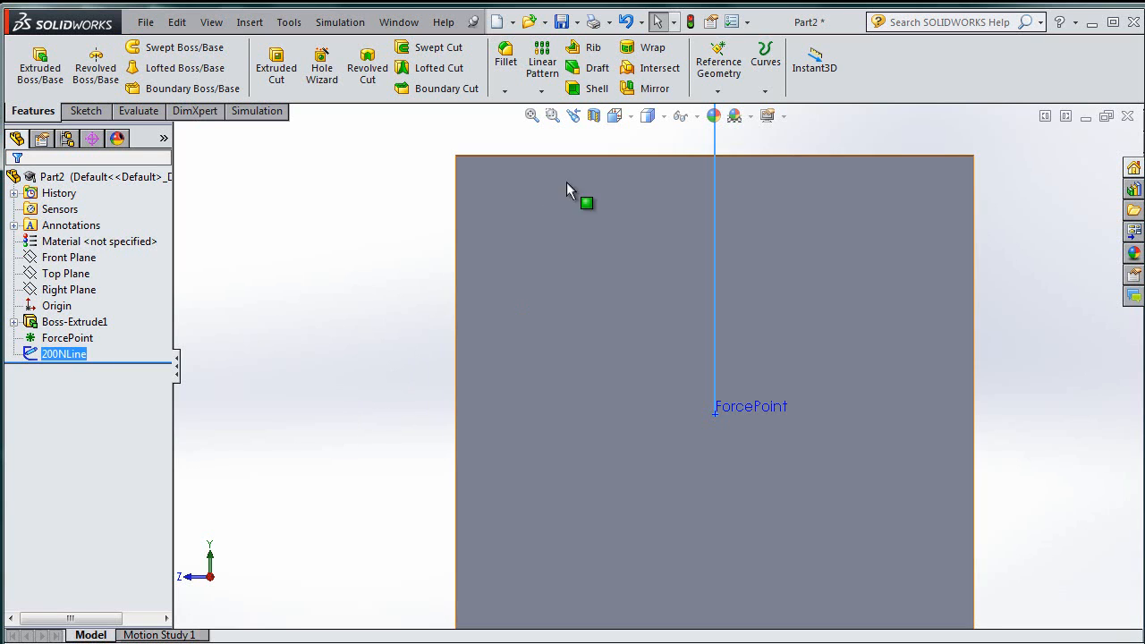
# - Create a reference plane midway between the Front Plane and the cube's opposite back face
pyautogui.click(614, 115)
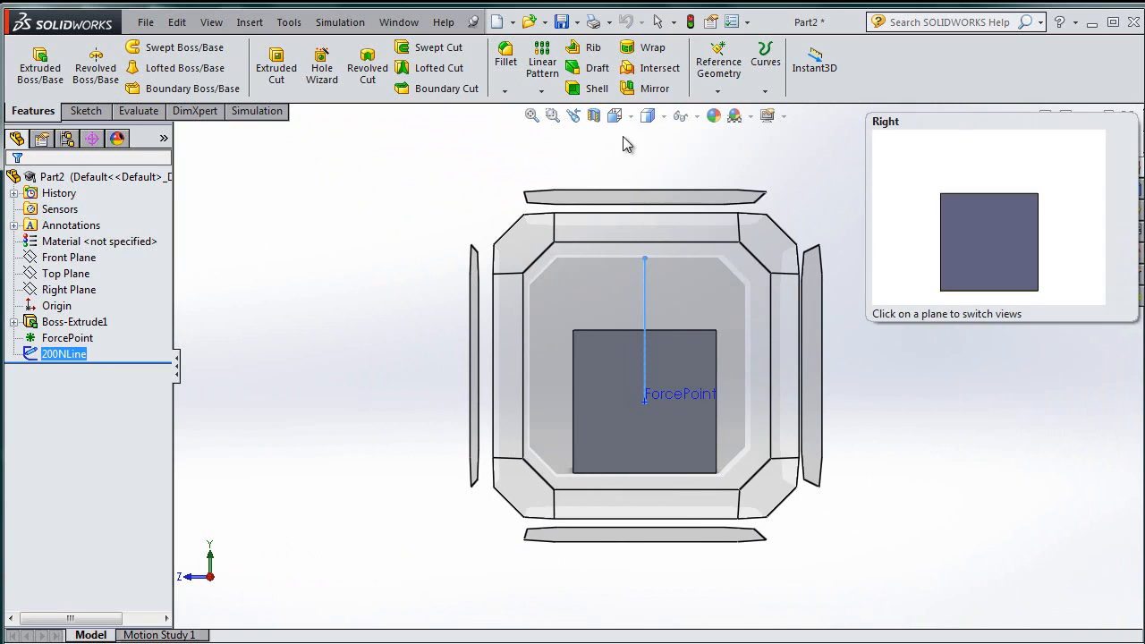
pyautogui.click(631, 120)
pyautogui.click(630, 117)
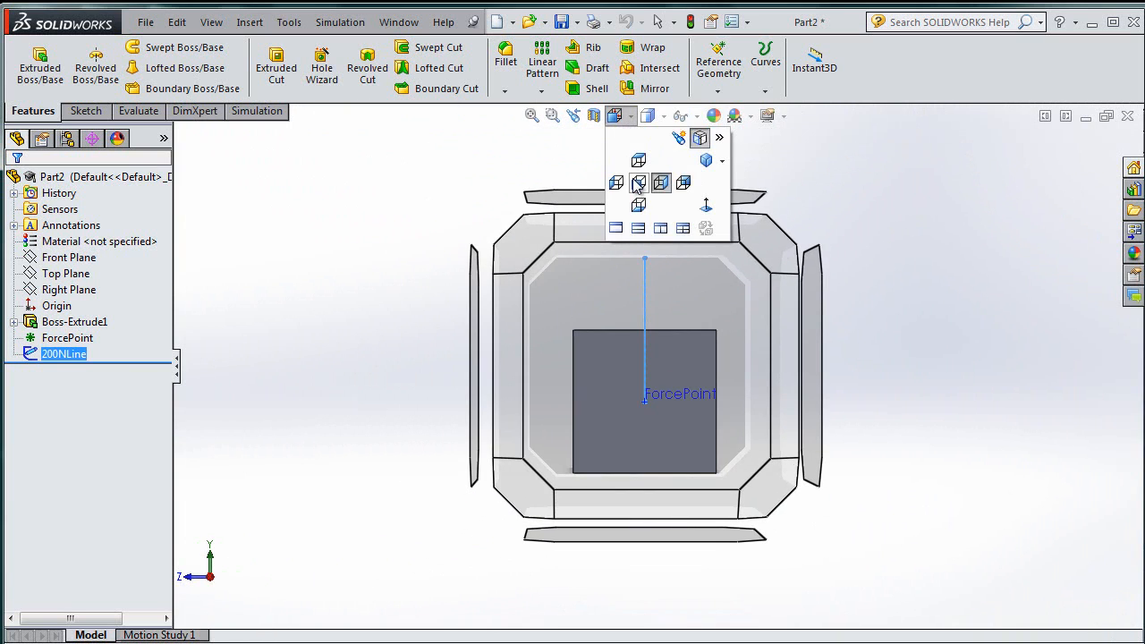
pyautogui.click(637, 184)
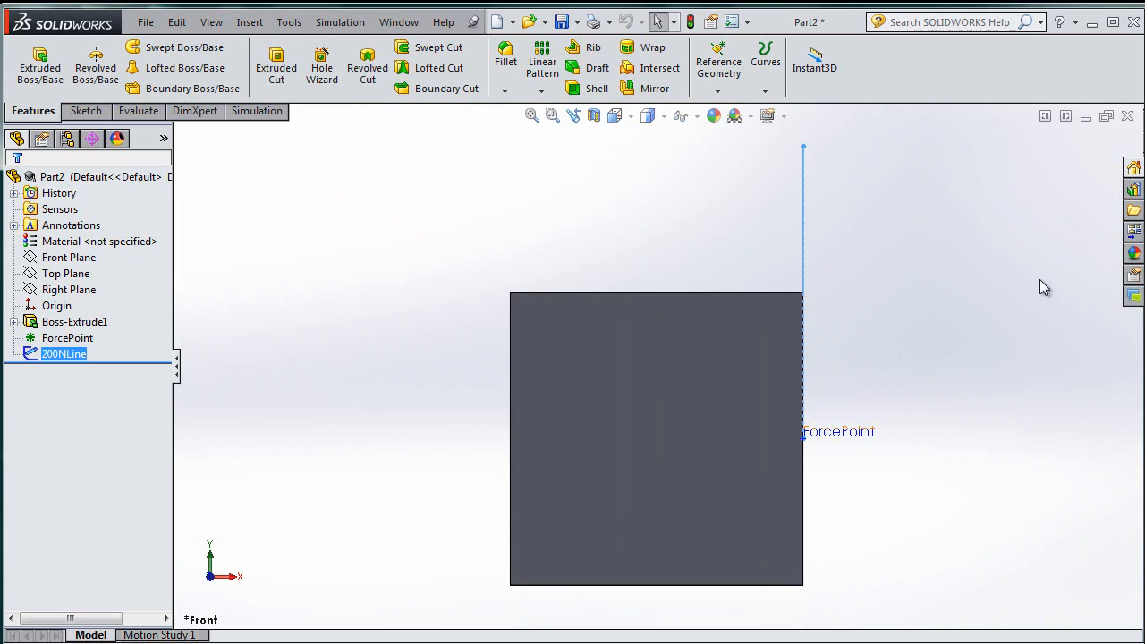
pyautogui.moveTo(1070, 425); pyautogui.dragTo(1035, 422, button='middle')
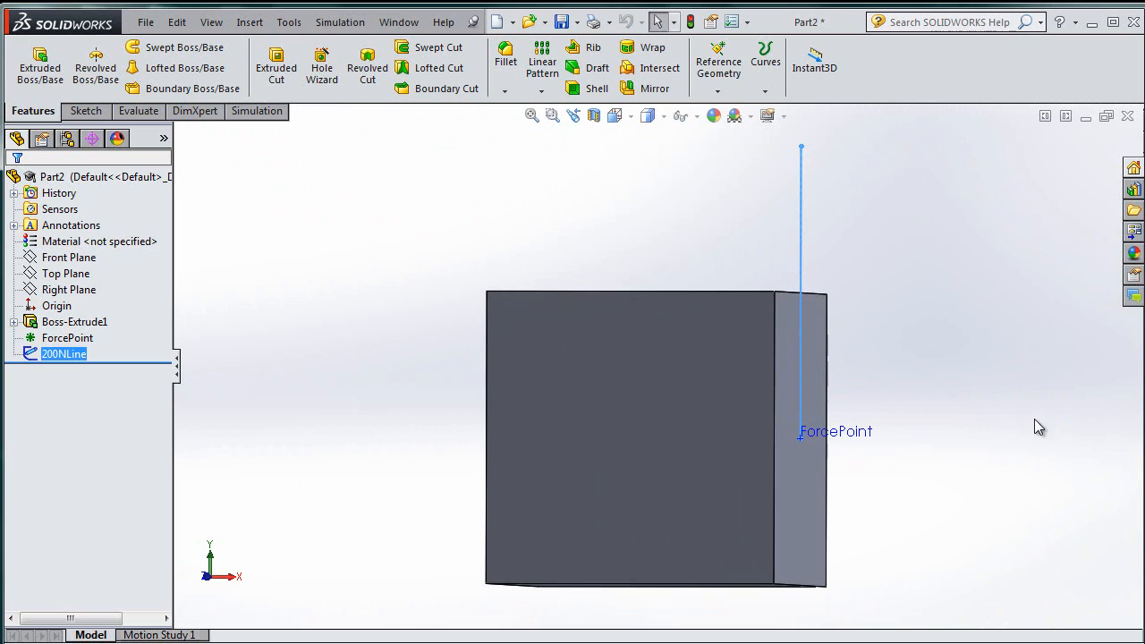
pyautogui.click(70, 258)
pyautogui.moveTo(779, 274); pyautogui.dragTo(823, 452, button='middle')
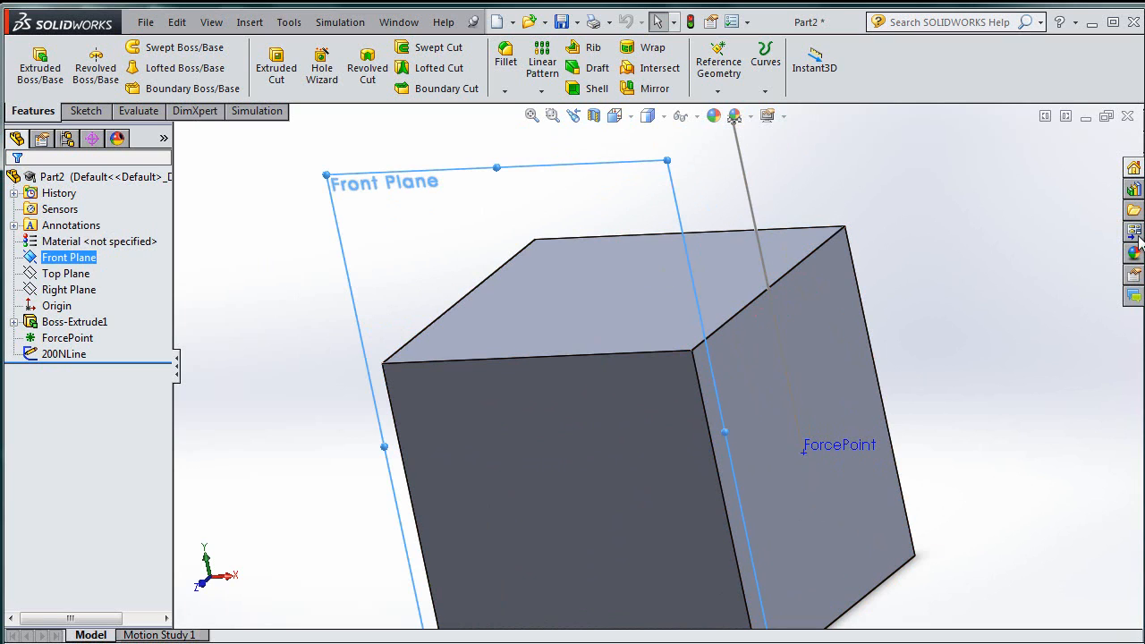
pyautogui.click(717, 89)
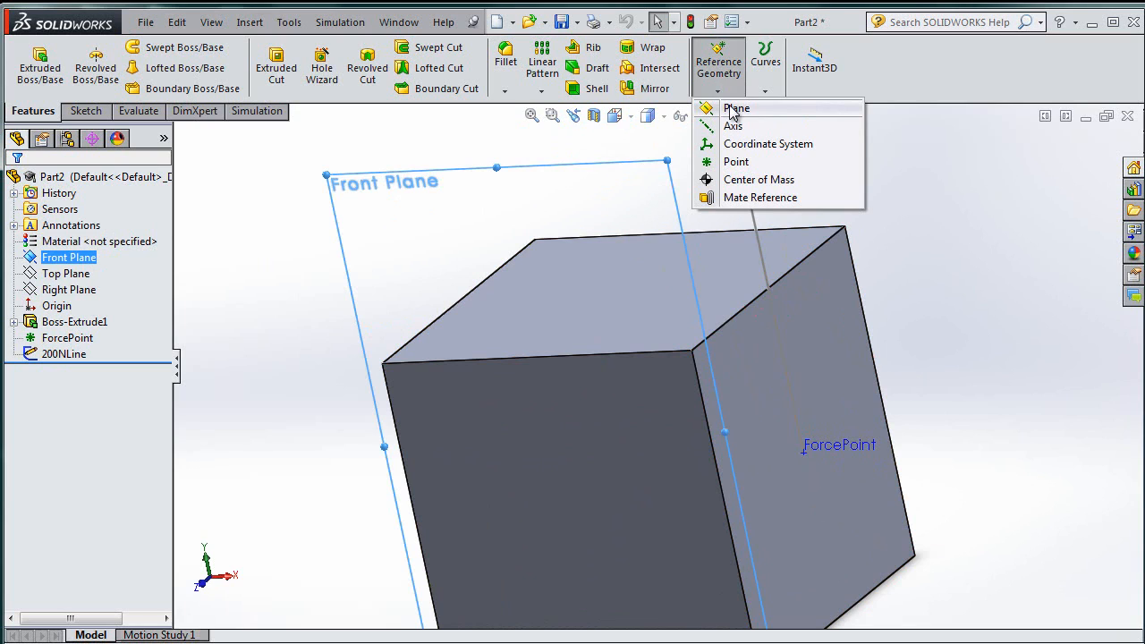
pyautogui.click(732, 109)
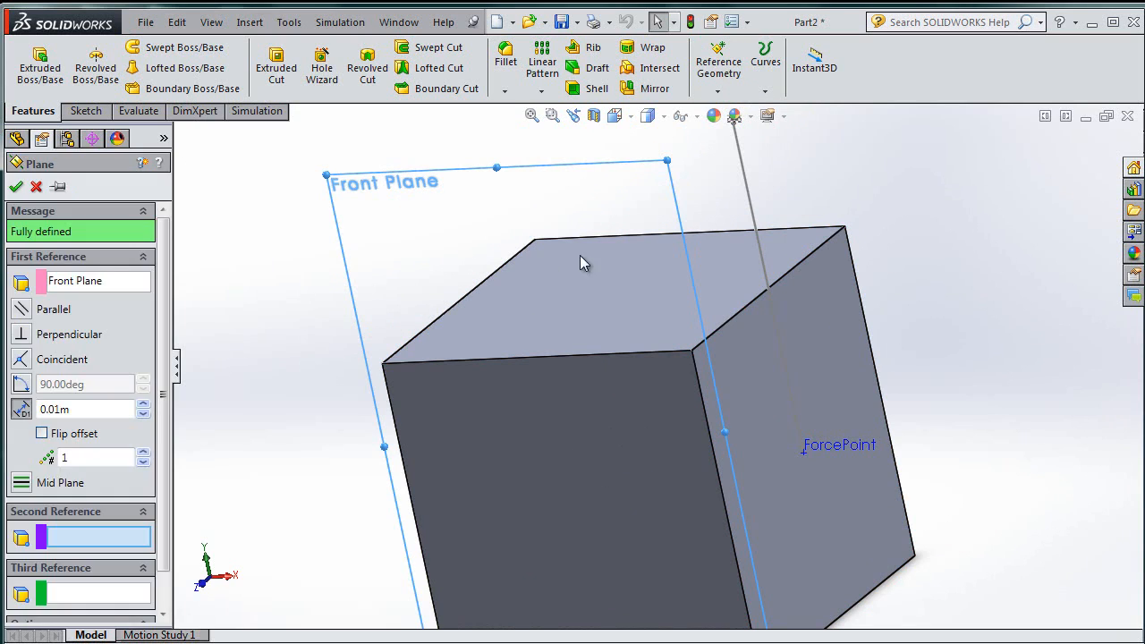
pyautogui.click(118, 283)
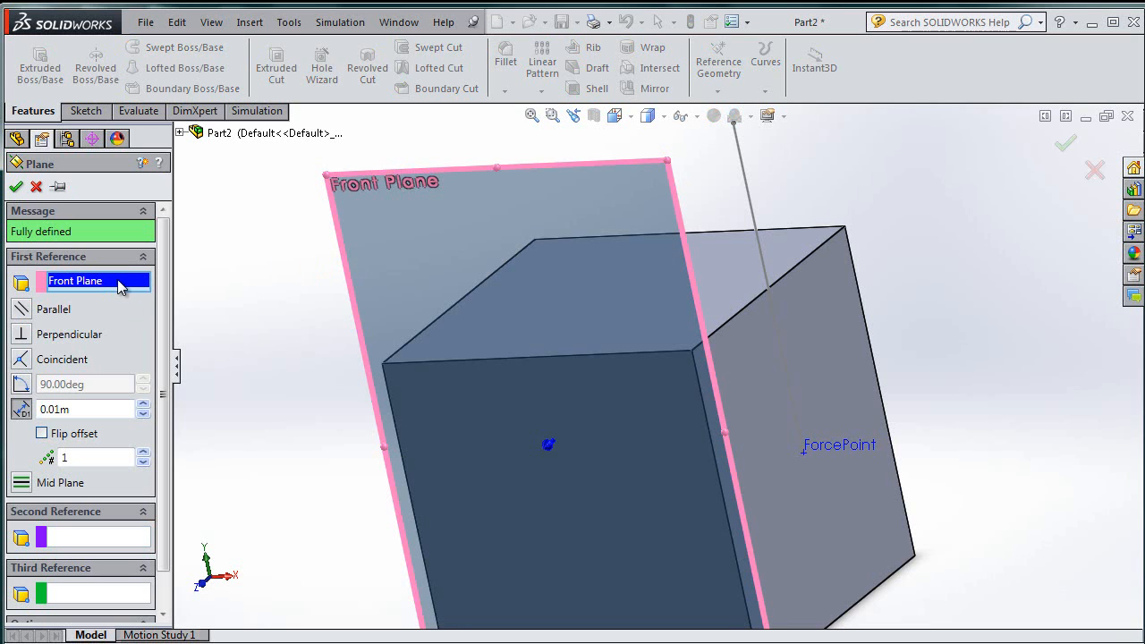
pyautogui.click(126, 534)
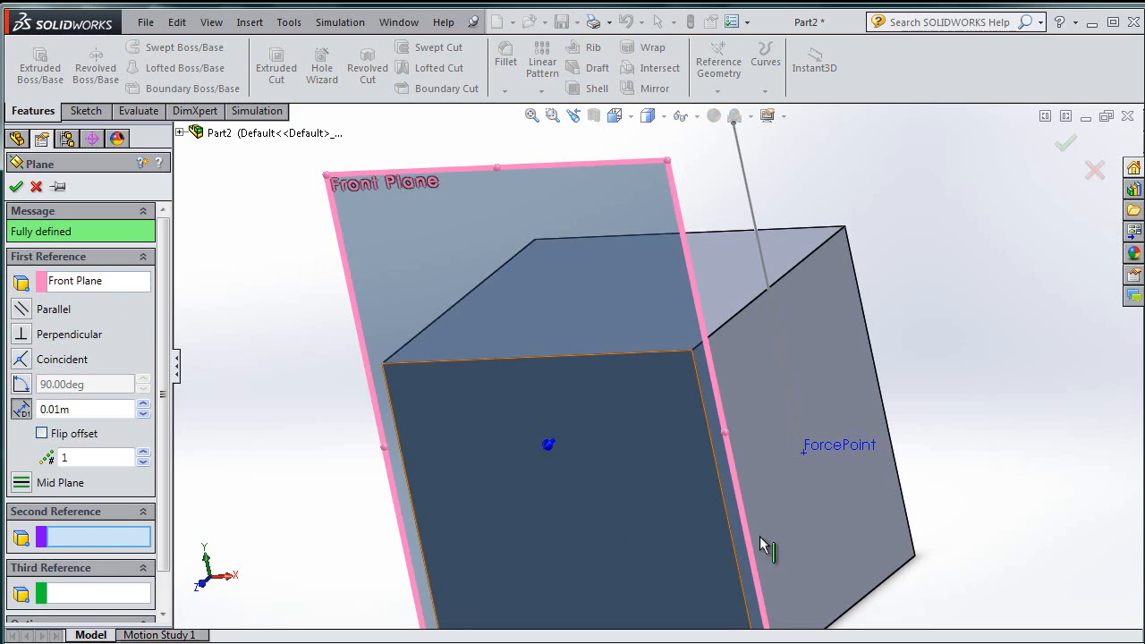
pyautogui.moveTo(898, 347); pyautogui.dragTo(867, 333, button='middle')
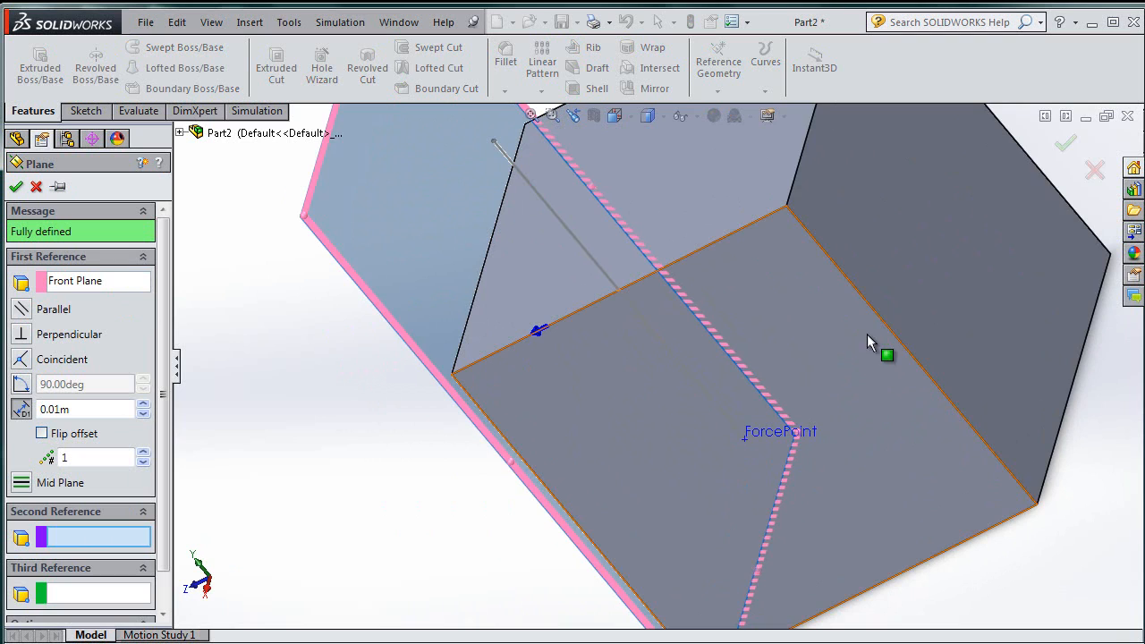
pyautogui.click(882, 268)
pyautogui.moveTo(401, 402); pyautogui.dragTo(447, 332, button='middle')
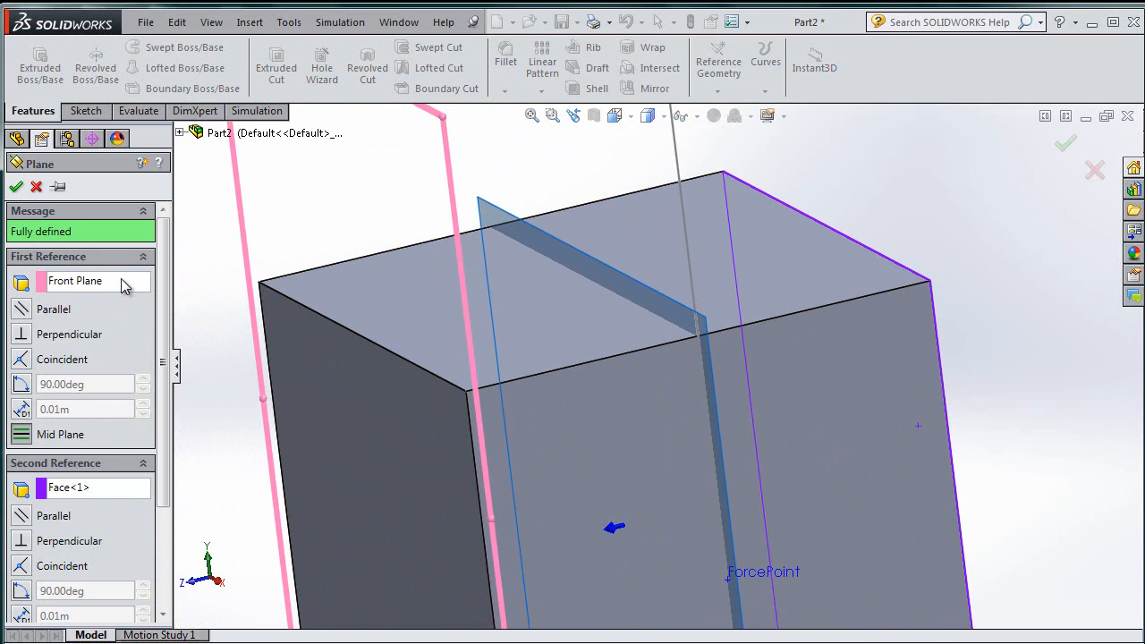
pyautogui.scroll(-3, 156, 396)
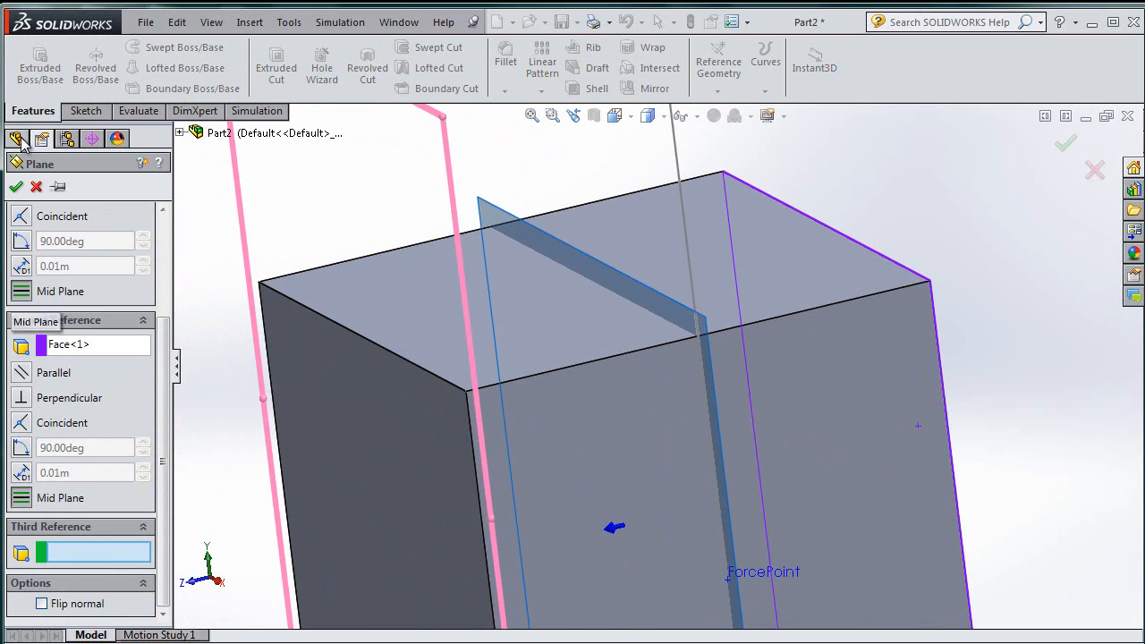
pyautogui.click(16, 186)
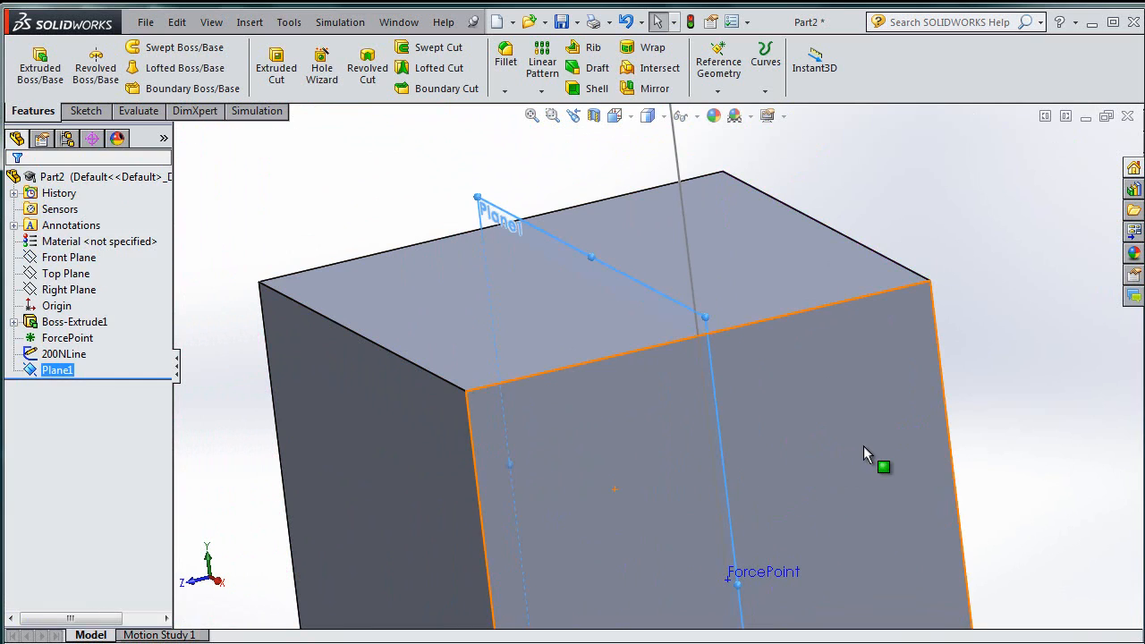
# - Enlarge the new mid plane's displayed boundary so it extends above the cube and well beyond its +X face
pyautogui.scroll(-3, 863, 445)
pyautogui.scroll(7, 761, 464)
pyautogui.press('f')
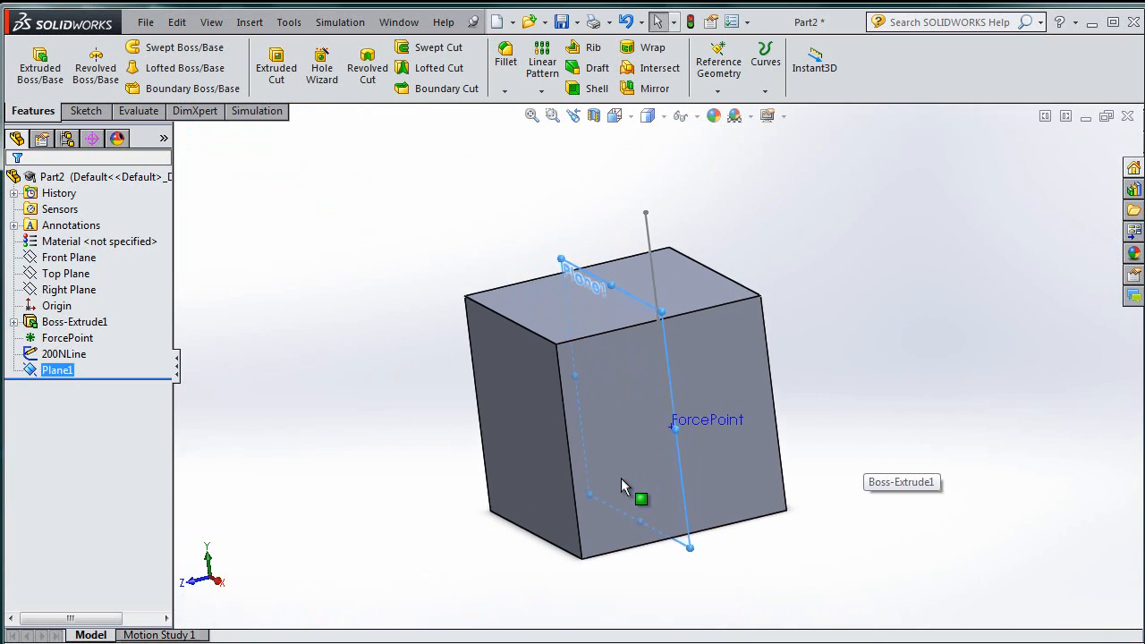
pyautogui.moveTo(721, 299); pyautogui.dragTo(890, 452, button='middle')
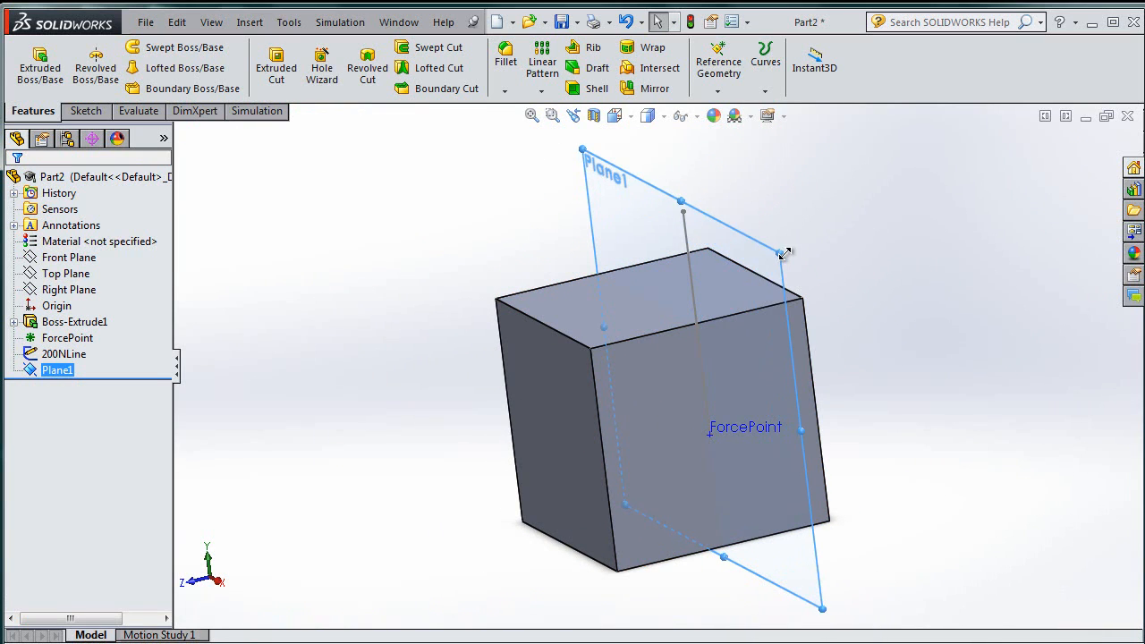
pyautogui.moveTo(888, 342); pyautogui.dragTo(967, 308, button='middle')
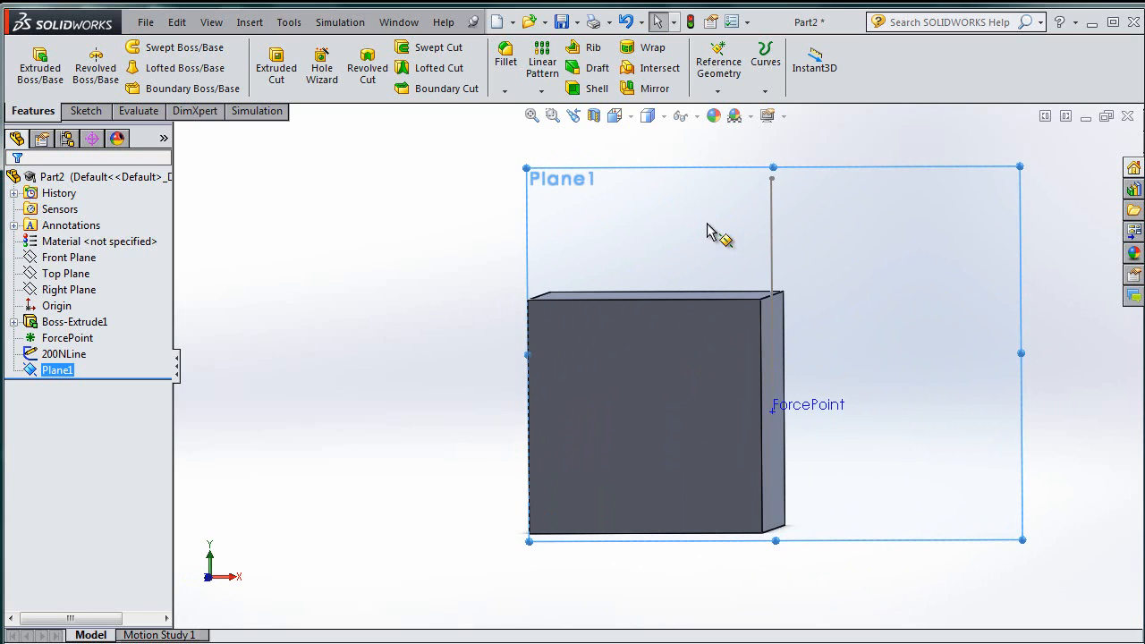
# - Rename the mid plane as 100NPlane
pyautogui.click(56, 376)
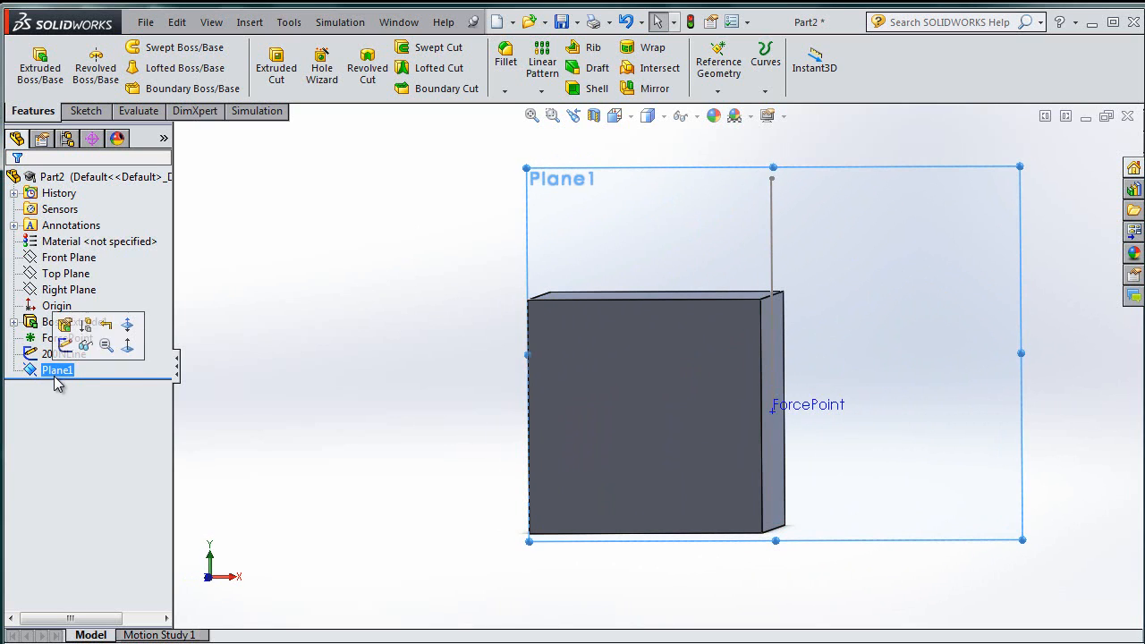
pyautogui.write('100N')
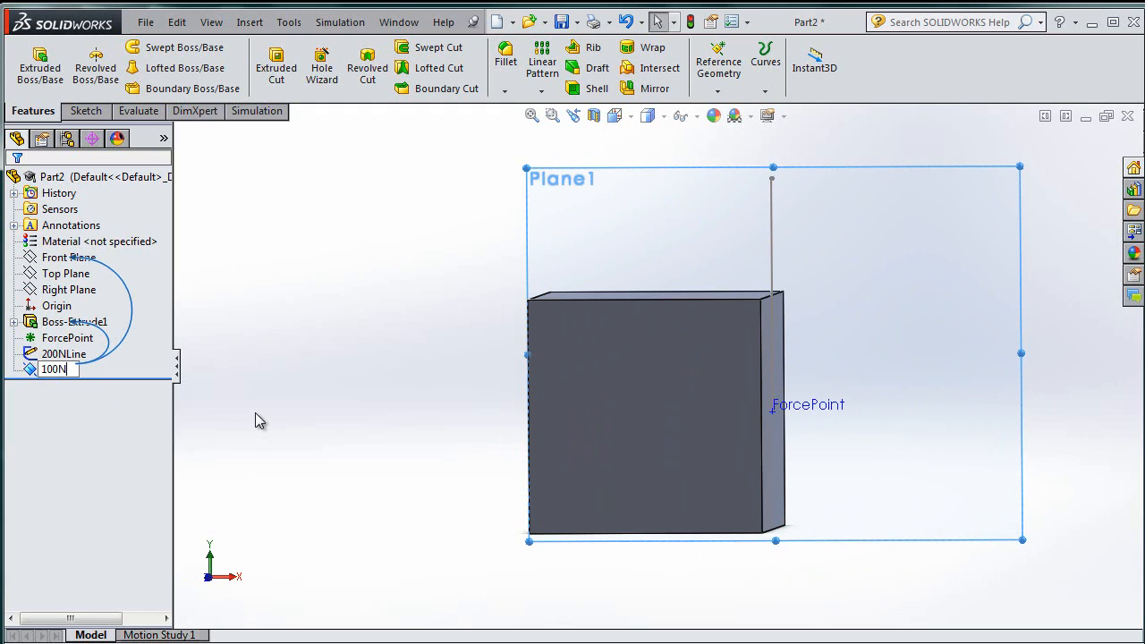
pyautogui.write('Plane')
pyautogui.press('Return')
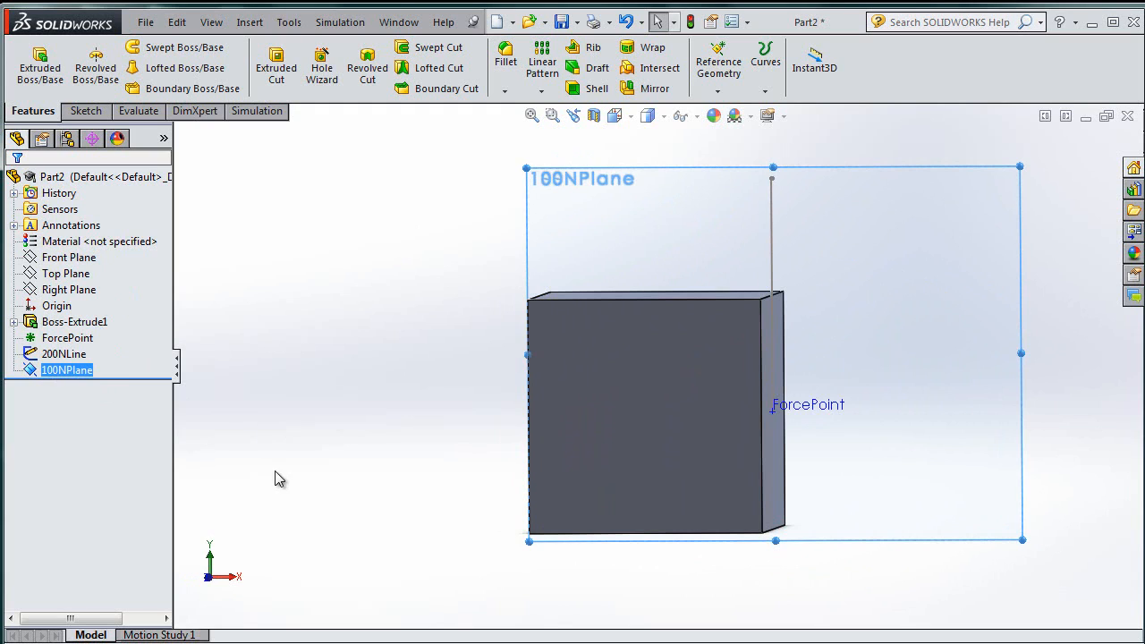
# - Start a sketch on 100NPlane, viewed normal to it, and draw a line from ForcePoint sloping up in +X, rising about 0.52 m
pyautogui.rightClick(90, 372)
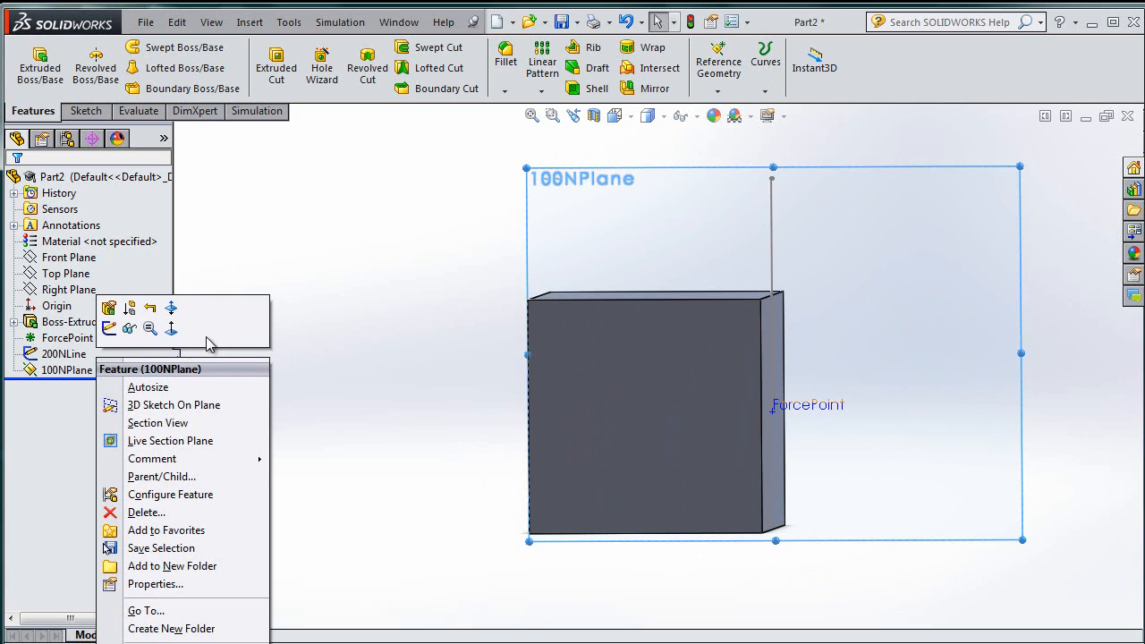
pyautogui.click(170, 328)
pyautogui.rightClick(83, 370)
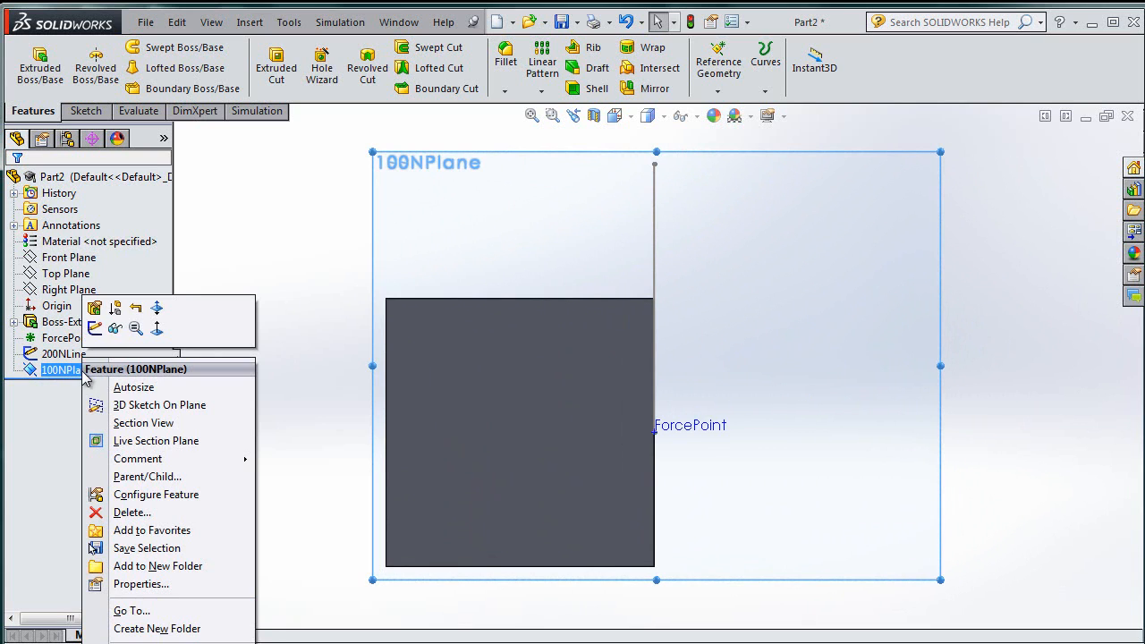
pyautogui.click(95, 328)
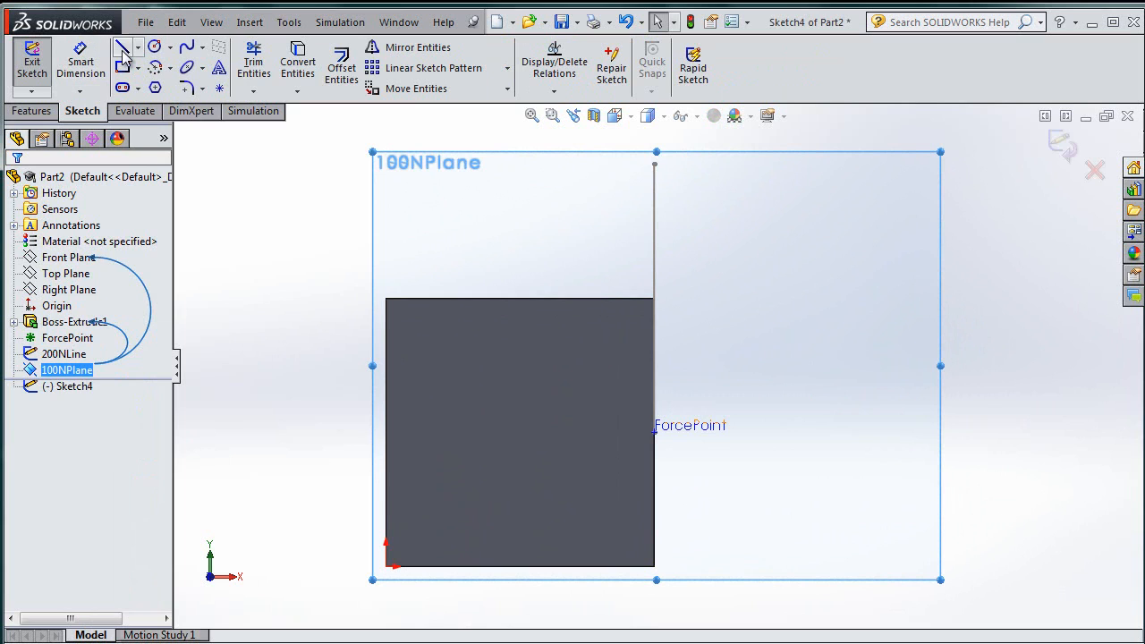
pyautogui.click(123, 49)
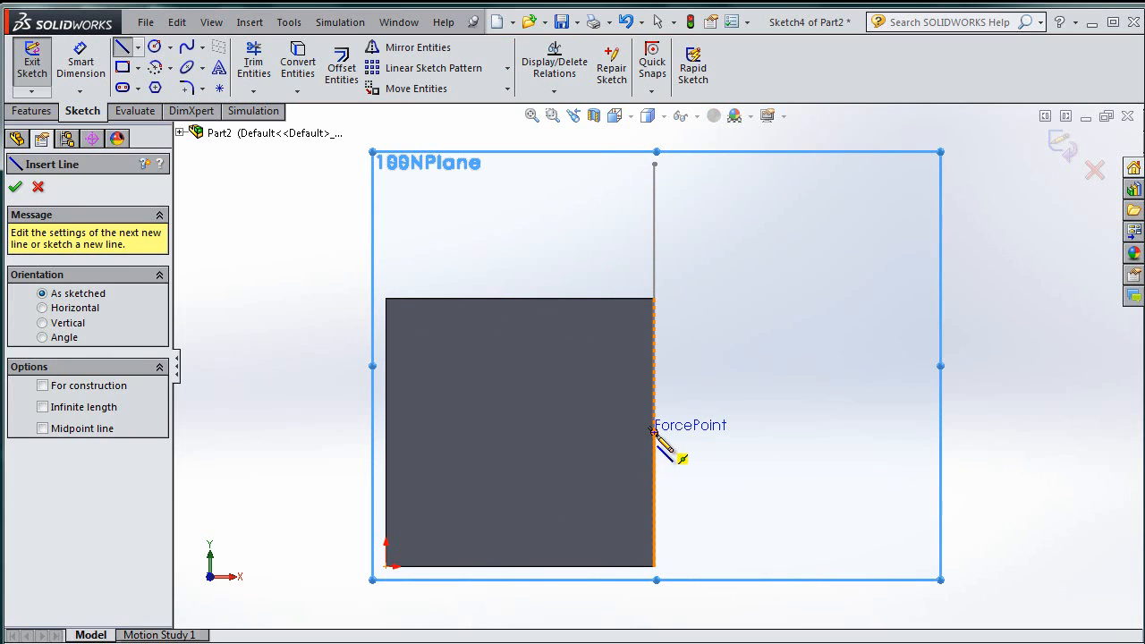
pyautogui.moveTo(653, 428)
pyautogui.mouseDown()
pyautogui.moveTo(754, 384)
pyautogui.moveTo(875, 294)
pyautogui.mouseUp()
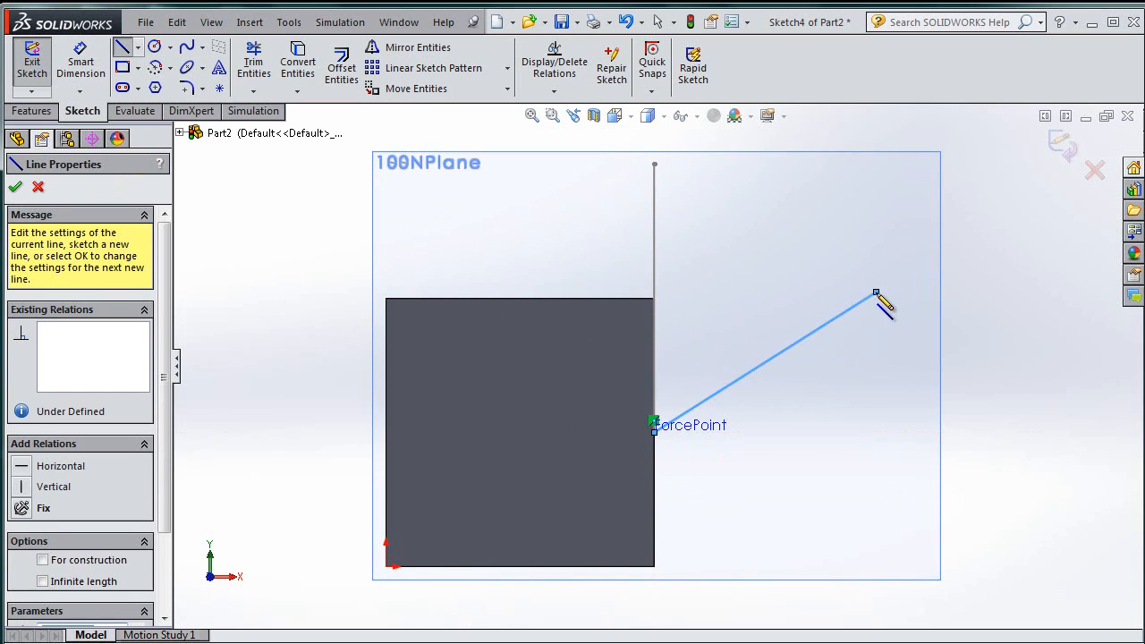
# - Dimension the vertical distance between the sloping line's endpoints as 0.3 m
pyautogui.click(79, 54)
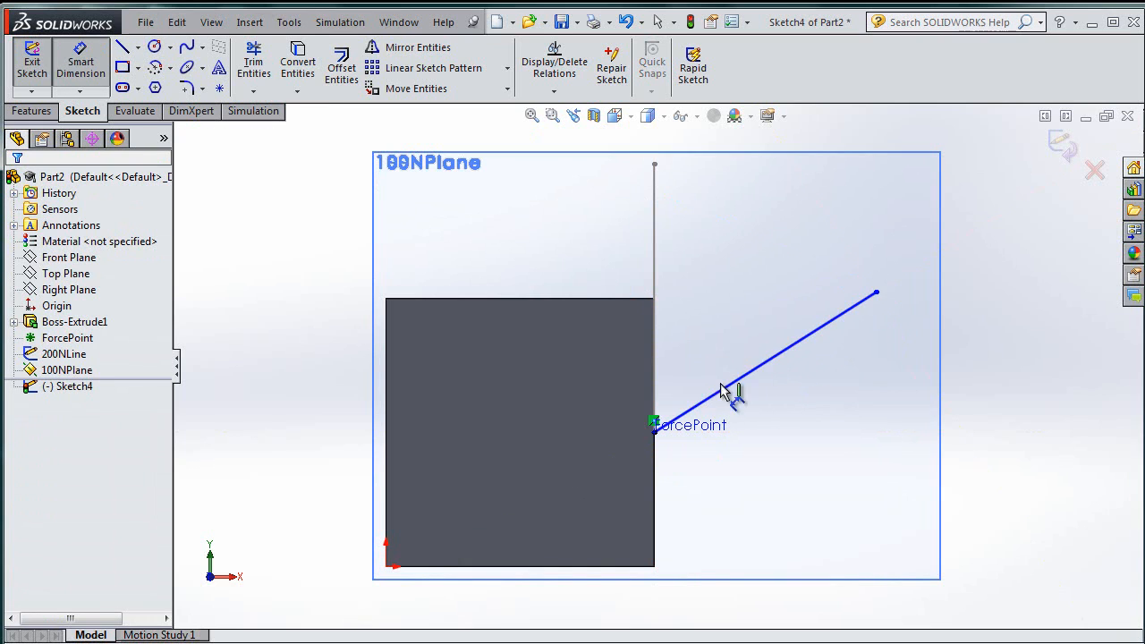
pyautogui.click(654, 431)
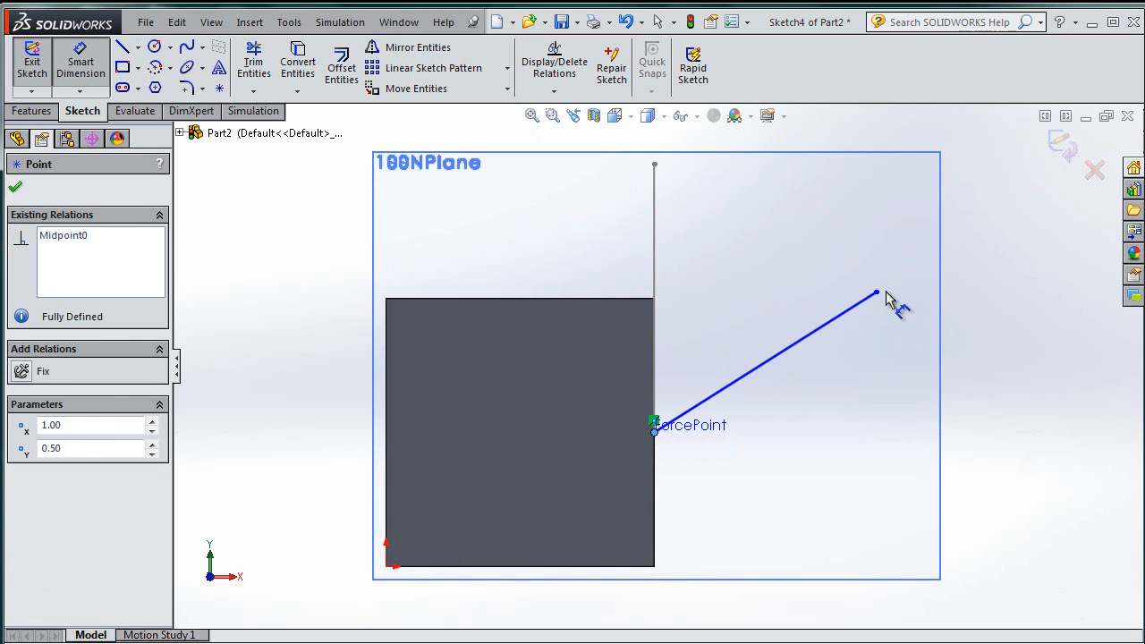
pyautogui.click(875, 293)
pyautogui.click(926, 369)
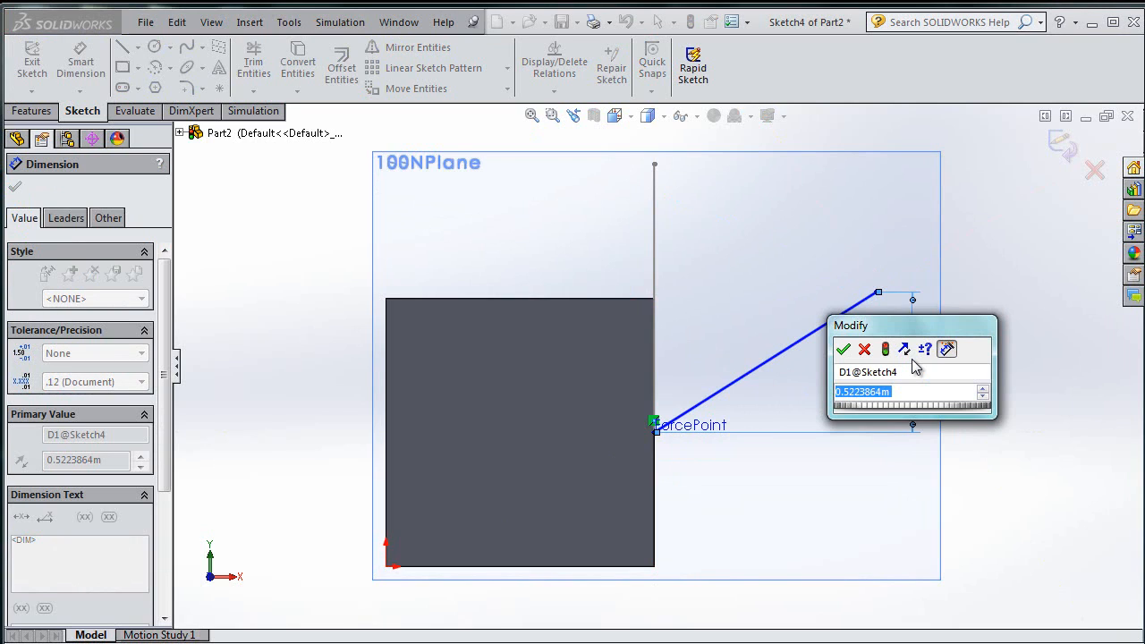
pyautogui.press('BackSpace')
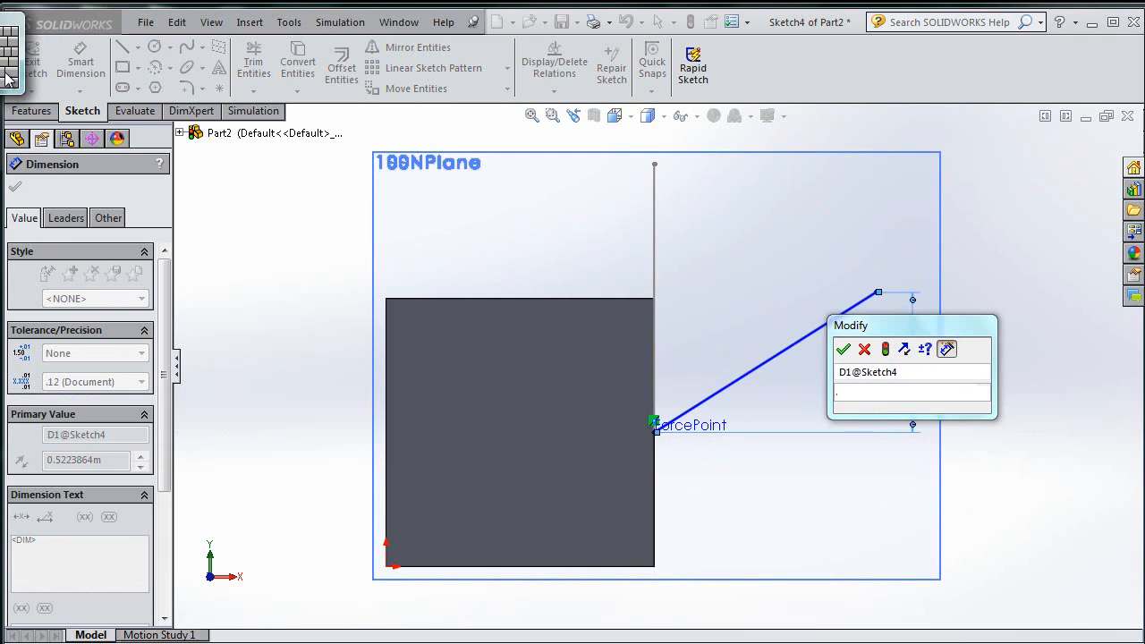
pyautogui.click(6, 75)
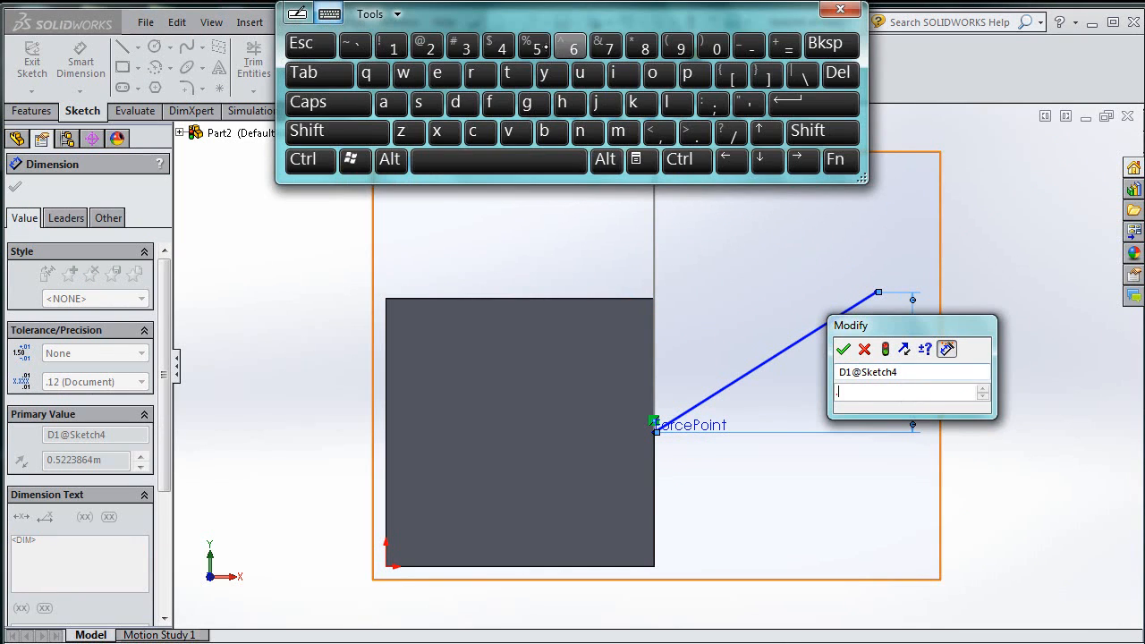
pyautogui.click(463, 45)
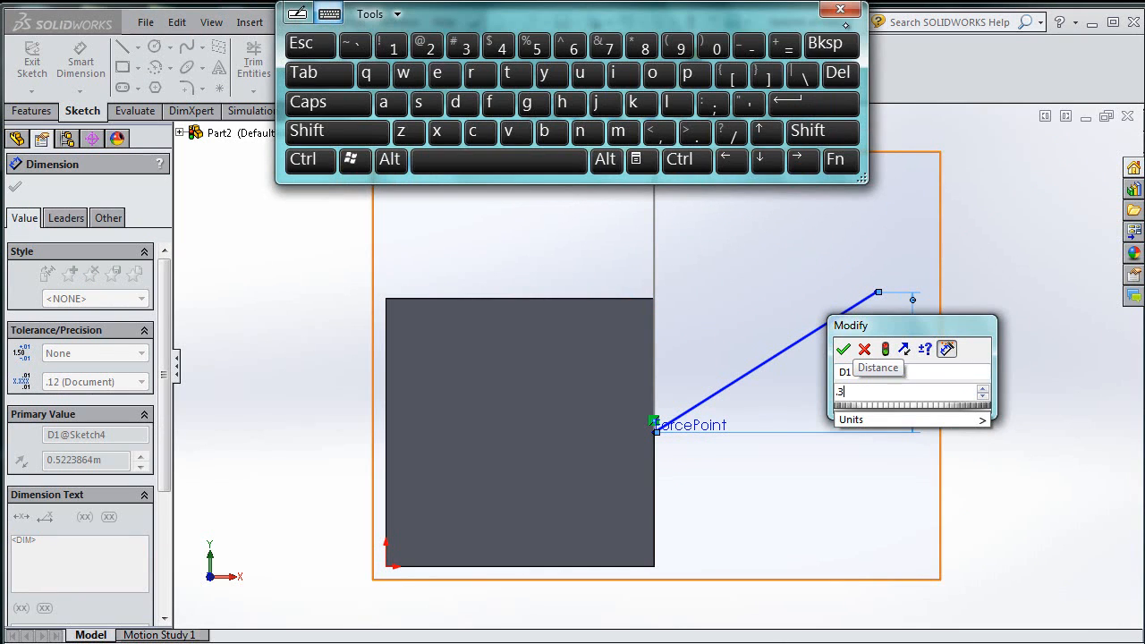
pyautogui.click(840, 9)
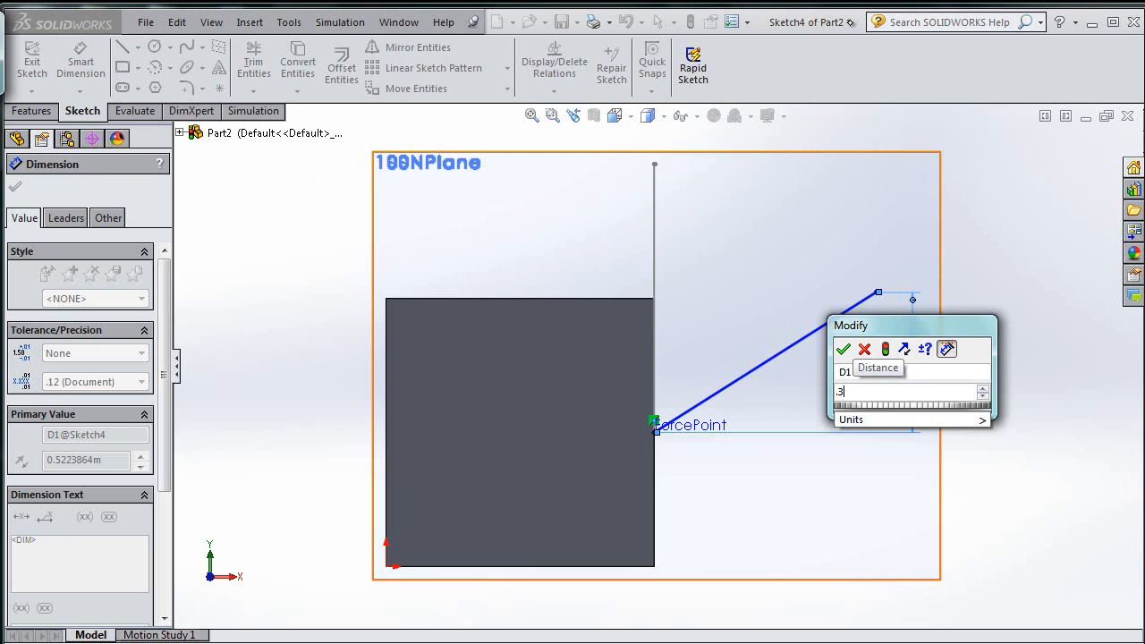
pyautogui.click(842, 349)
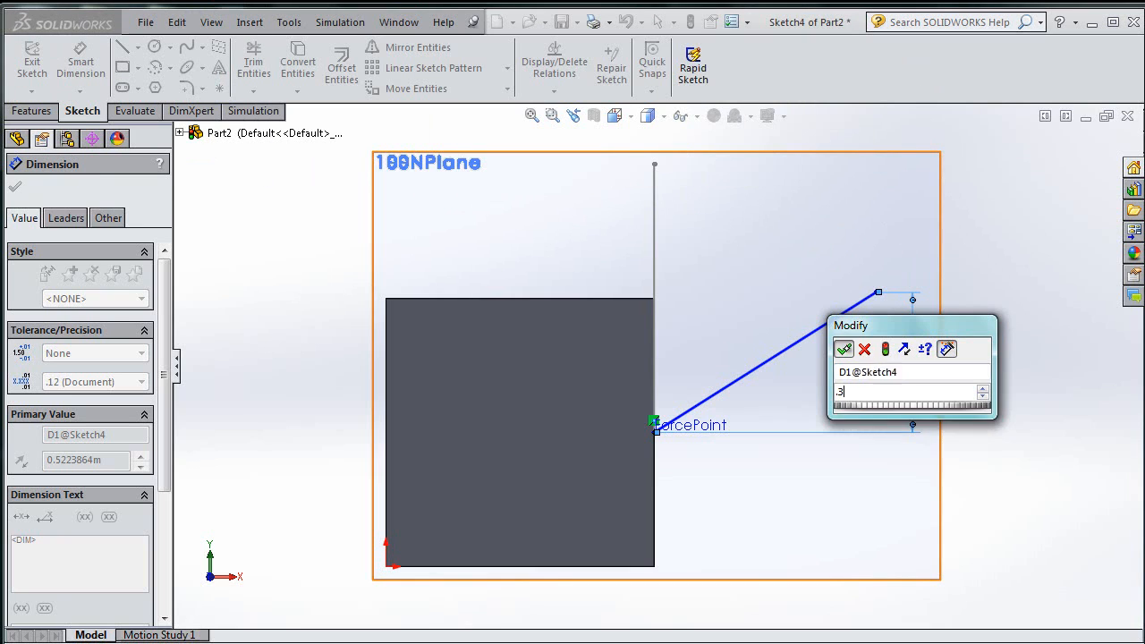
pyautogui.moveTo(657, 434); pyautogui.dragTo(880, 354)
pyautogui.press('Escape')
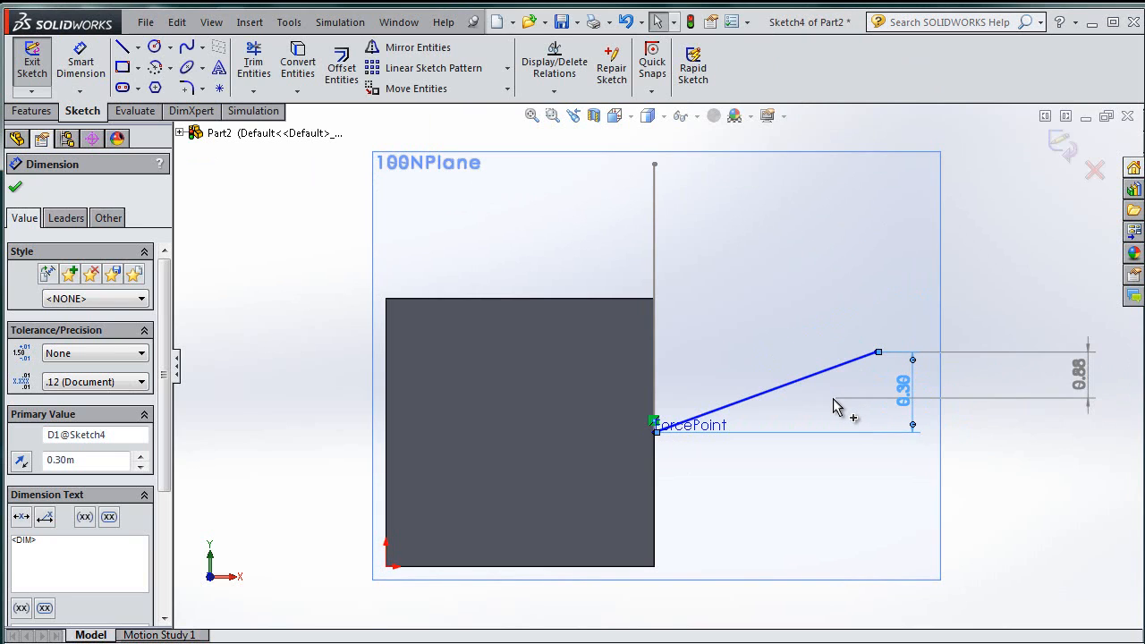
# - Dimension the horizontal distance between the sloping line's endpoints as 0.4 m
pyautogui.rightClick(990, 265)
pyautogui.click(1084, 410)
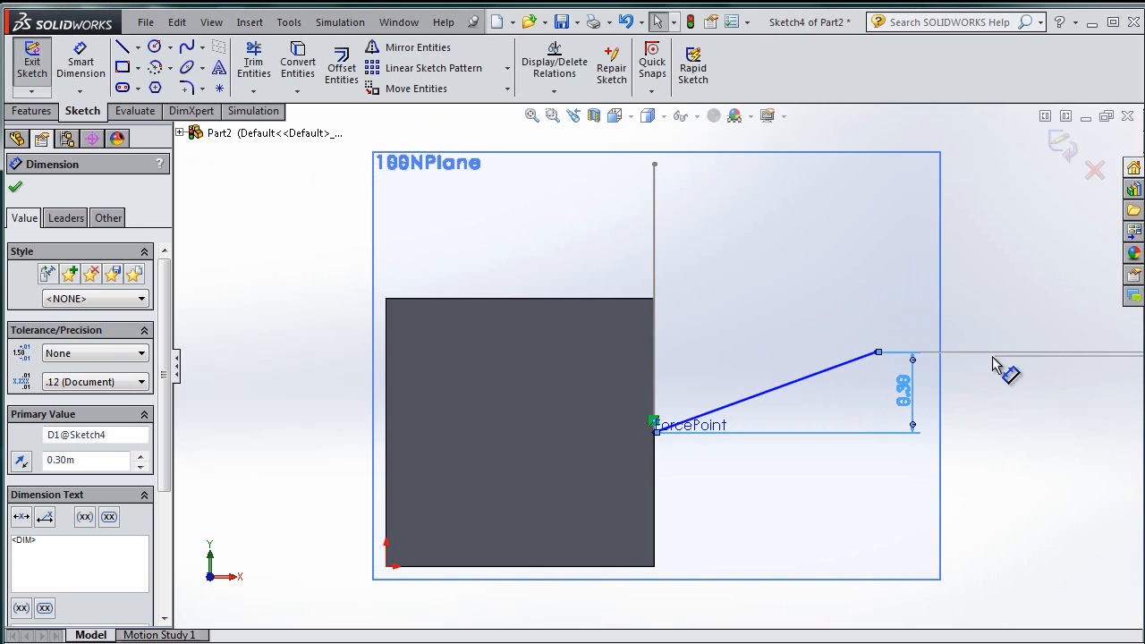
pyautogui.click(72, 47)
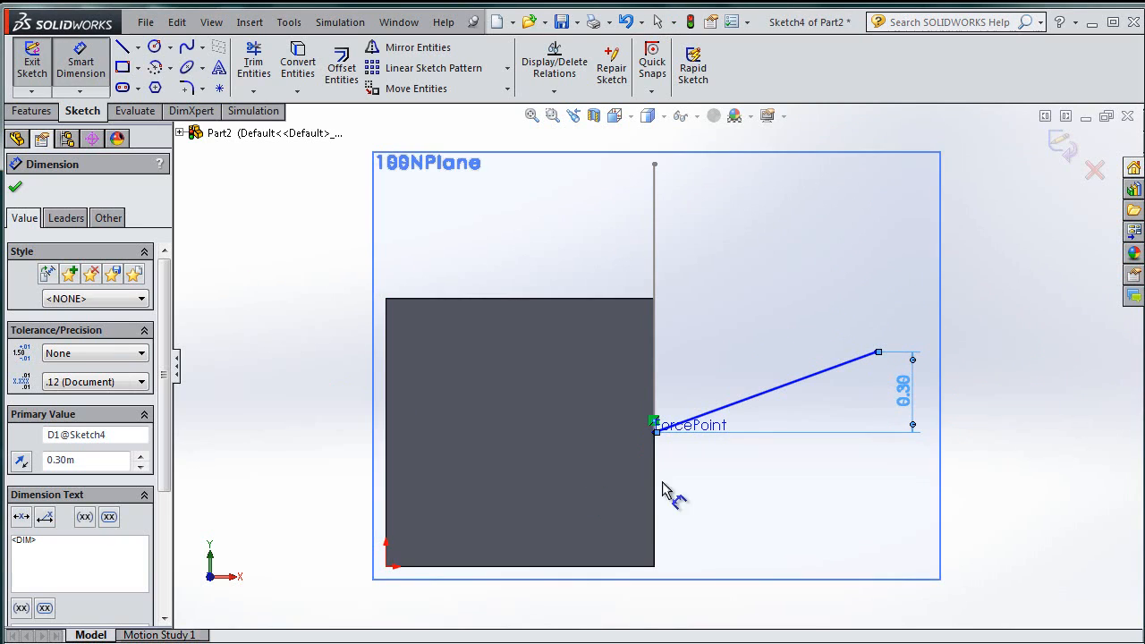
pyautogui.click(659, 432)
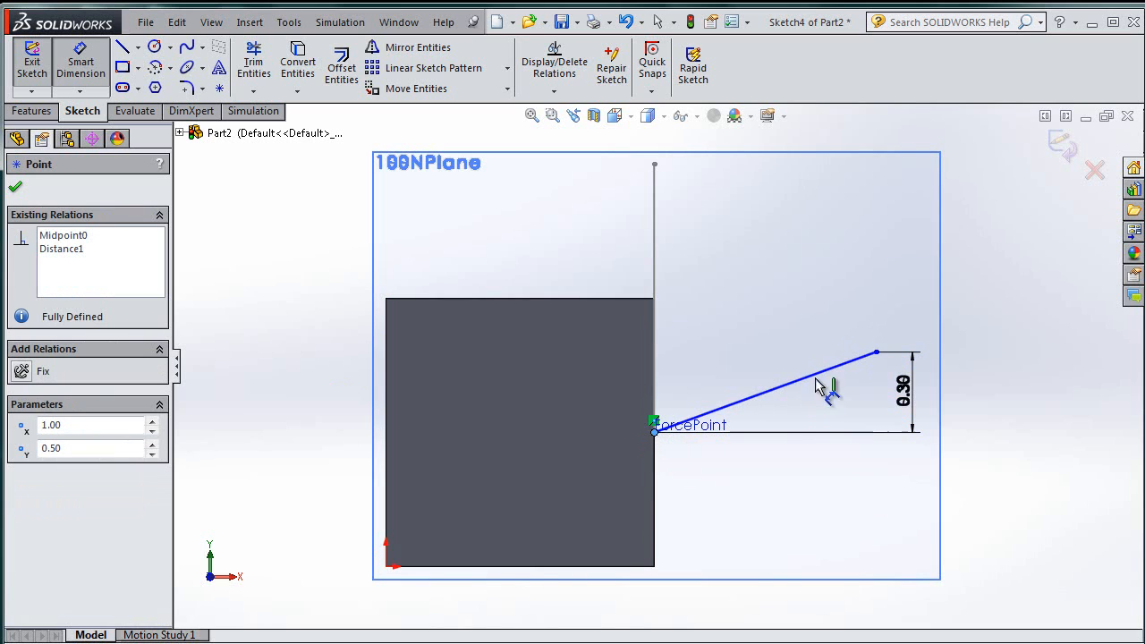
pyautogui.click(878, 355)
pyautogui.click(792, 493)
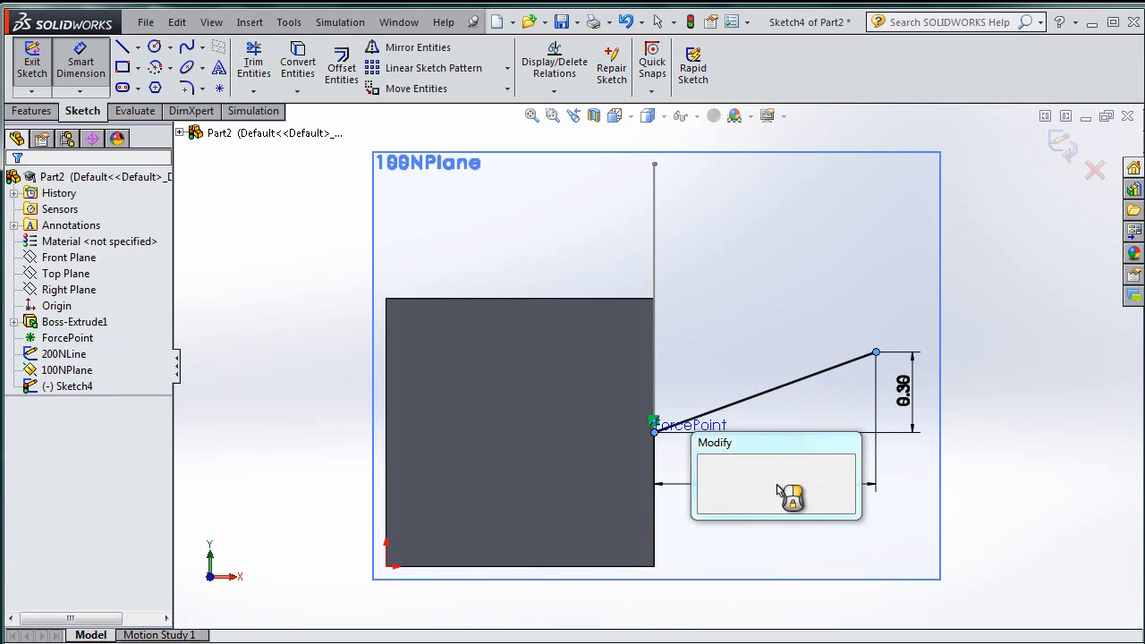
pyautogui.write('.4')
pyautogui.press('Return')
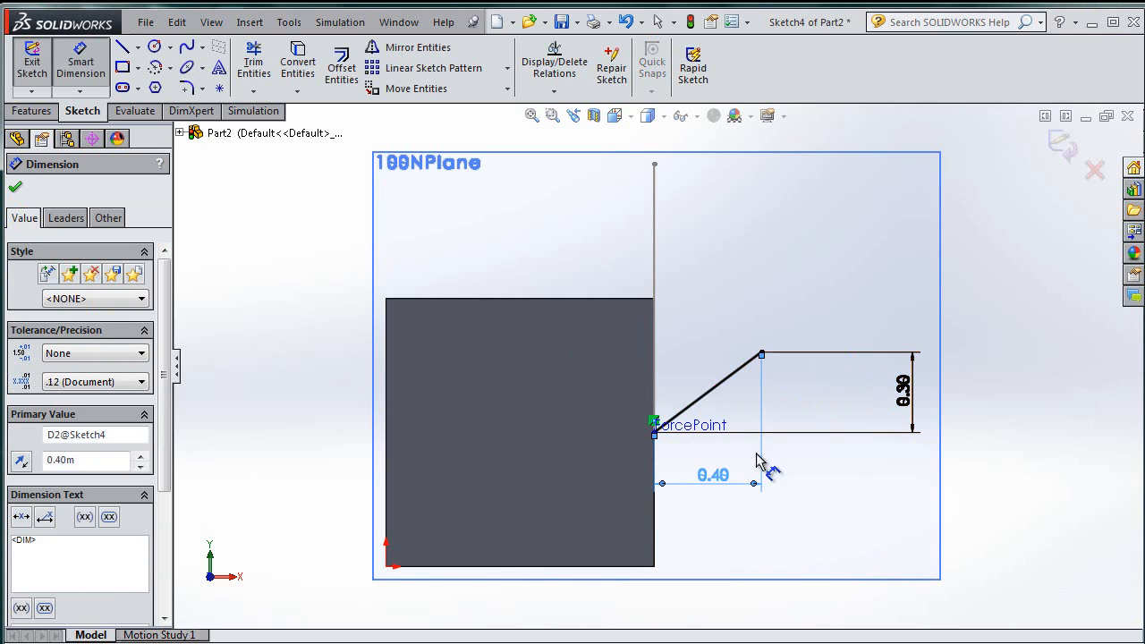
# - Exit the sketch of the sloping line and rename it as 100NLine
pyautogui.click(33, 74)
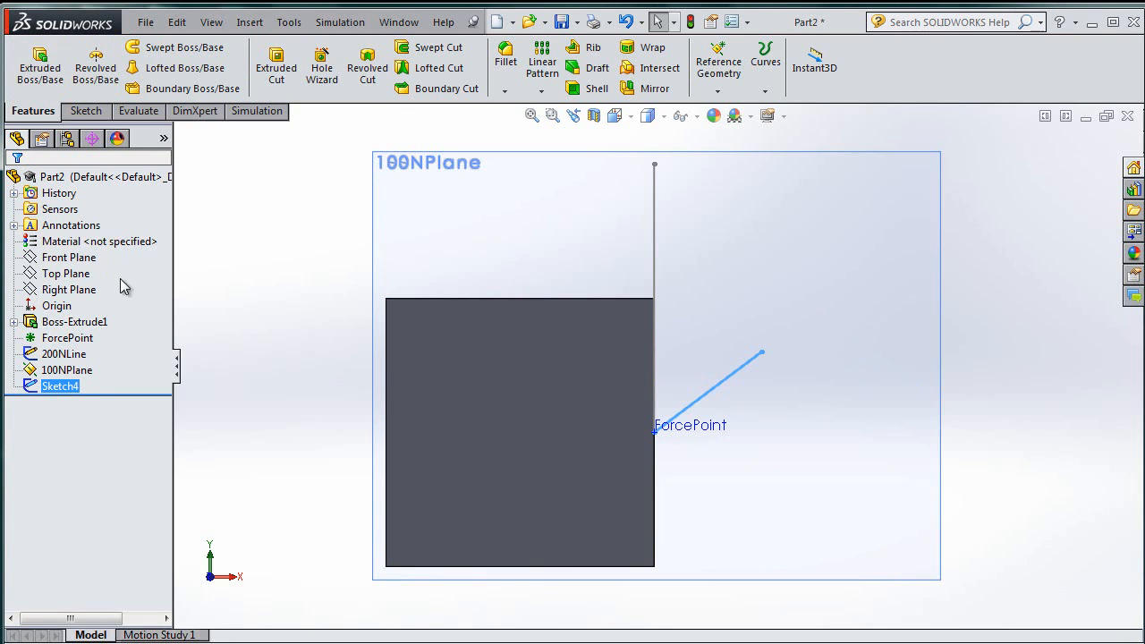
pyautogui.click(64, 386)
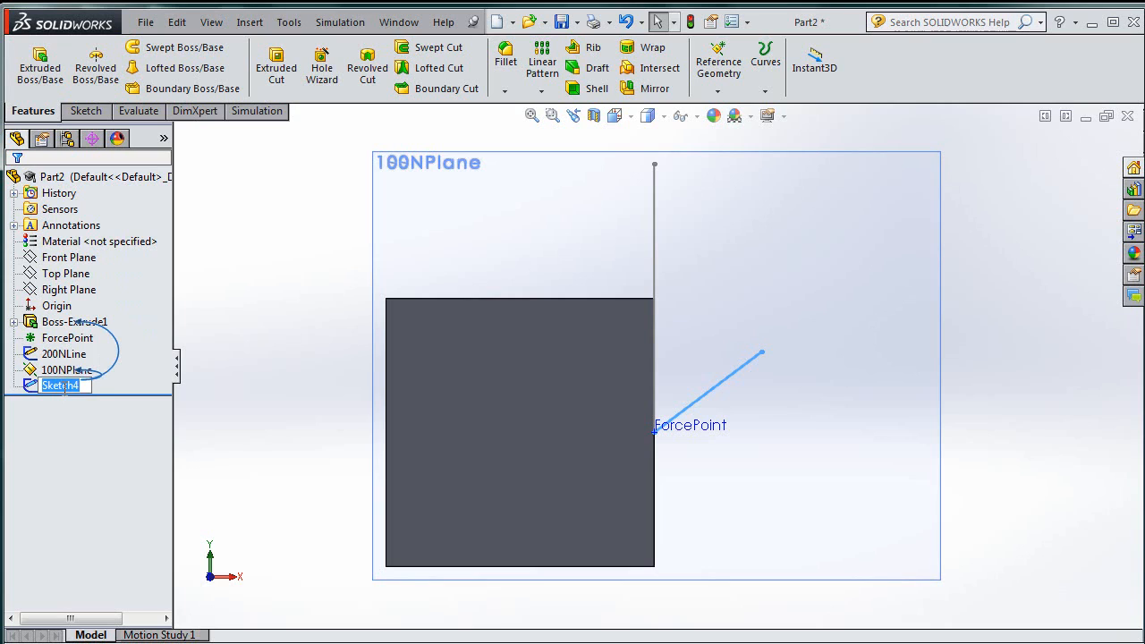
pyautogui.write('100NLine')
pyautogui.click(291, 383)
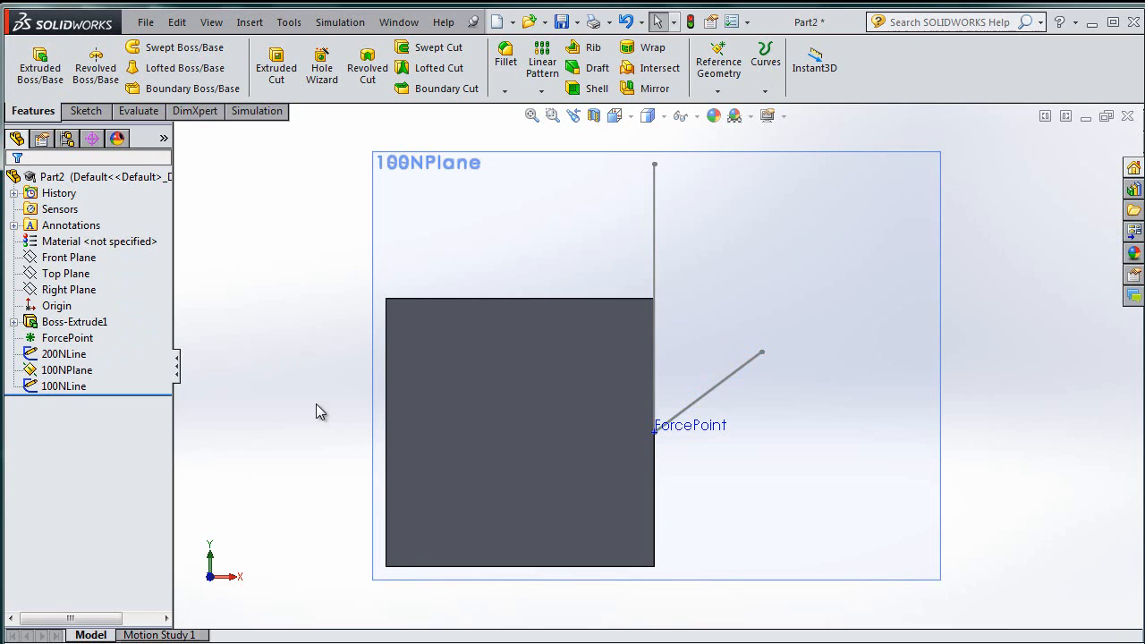
# - Hide 100NPlane in the model
pyautogui.click(77, 371)
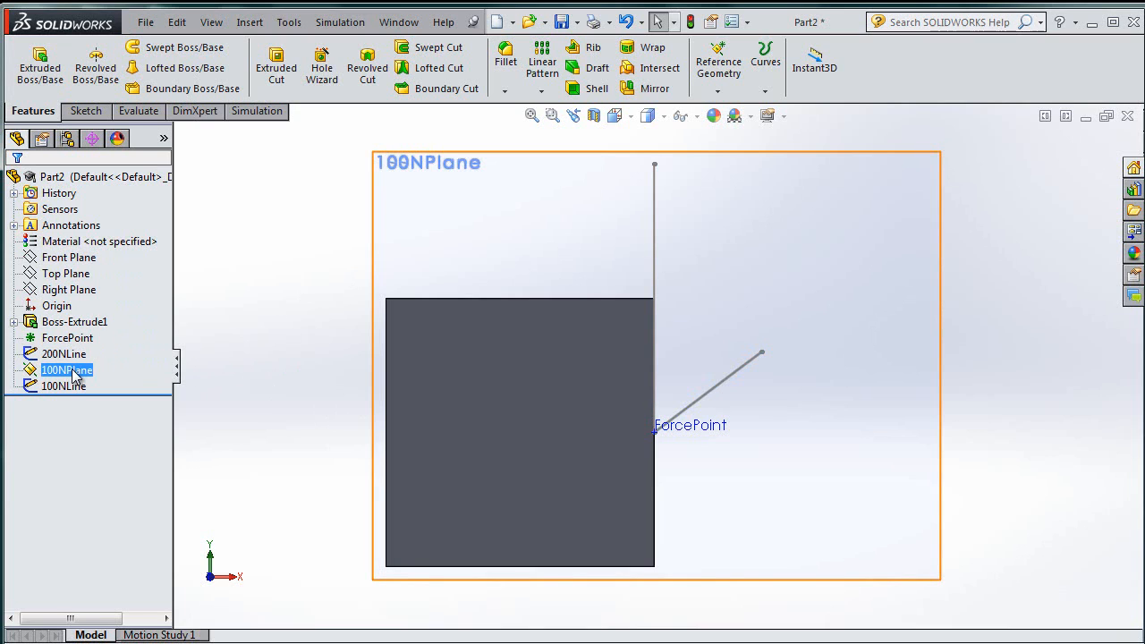
pyautogui.rightClick(75, 376)
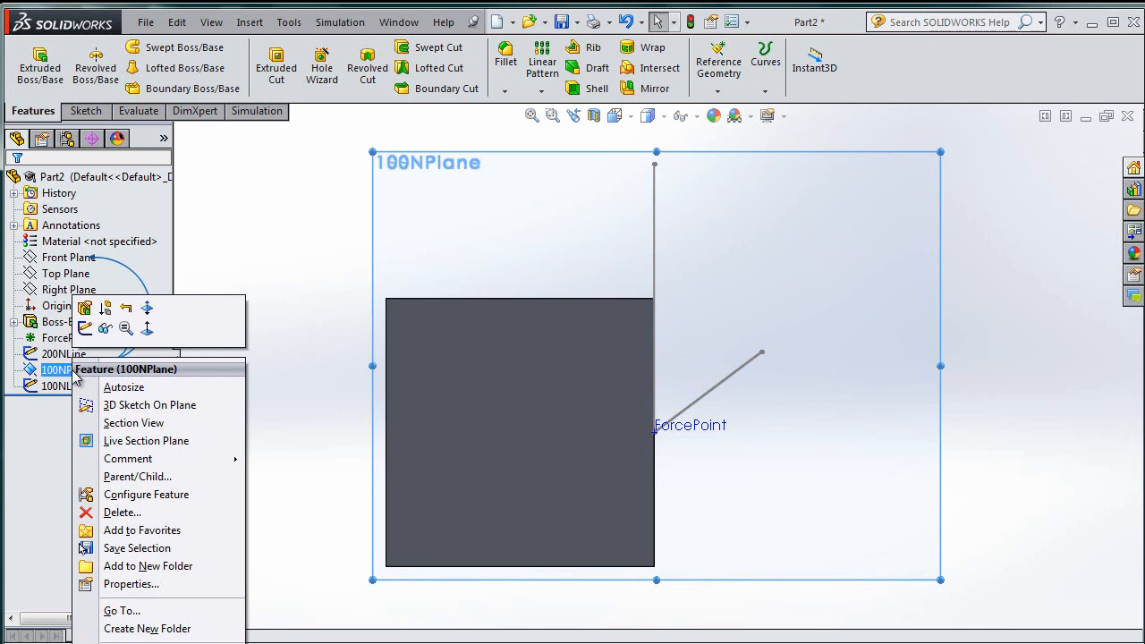
pyautogui.click(104, 327)
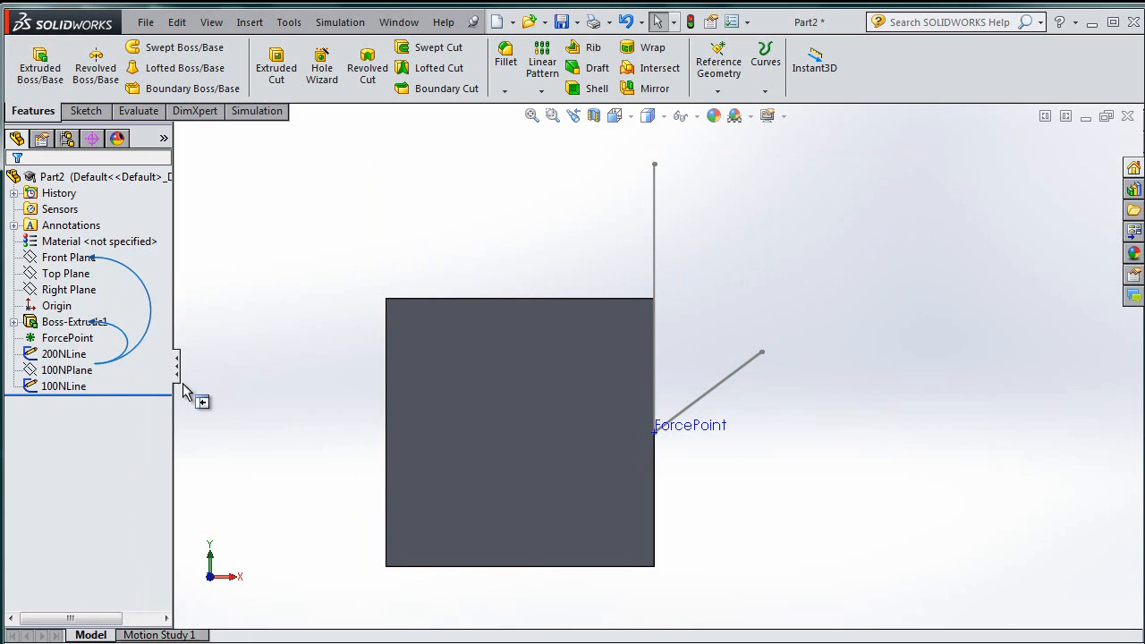
pyautogui.click(86, 367)
pyautogui.click(215, 363)
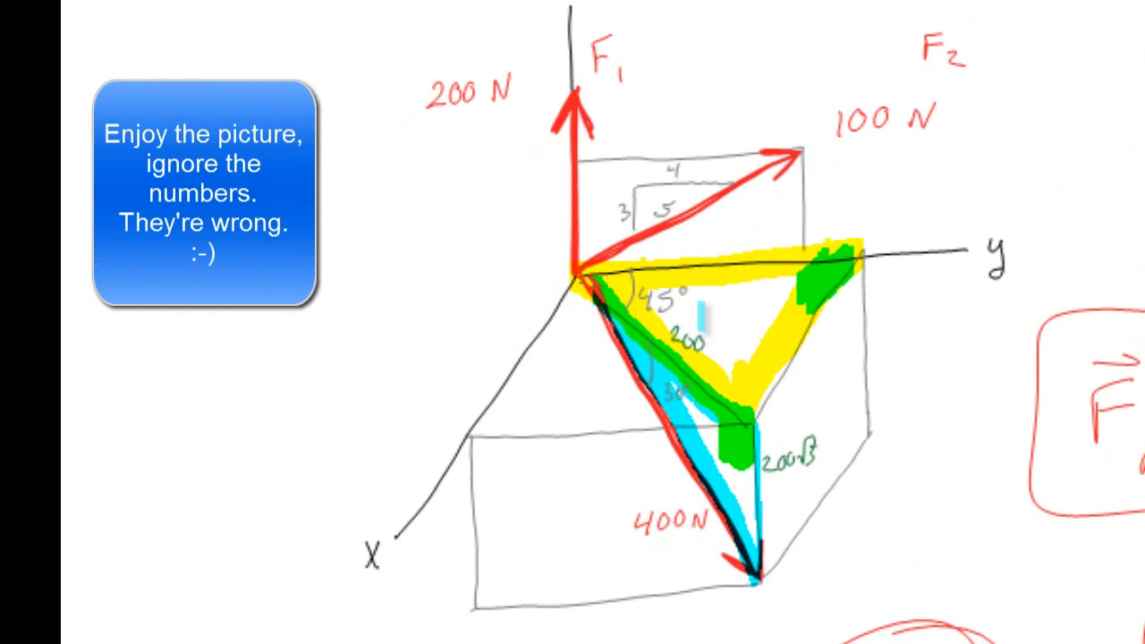
# - Switch to the hand-drawn force diagram, shade the horizontal plane around the 45° triangle in cyan, and undo the stroke
pyautogui.moveTo(570, 266)
pyautogui.mouseDown()
pyautogui.moveTo(535, 342)
pyautogui.moveTo(854, 335)
pyautogui.moveTo(523, 380)
pyautogui.moveTo(763, 334)
pyautogui.moveTo(703, 374)
pyautogui.moveTo(664, 256)
pyautogui.moveTo(552, 333)
pyautogui.moveTo(777, 273)
pyautogui.moveTo(667, 338)
pyautogui.moveTo(576, 436)
pyautogui.moveTo(467, 637)
pyautogui.mouseUp()
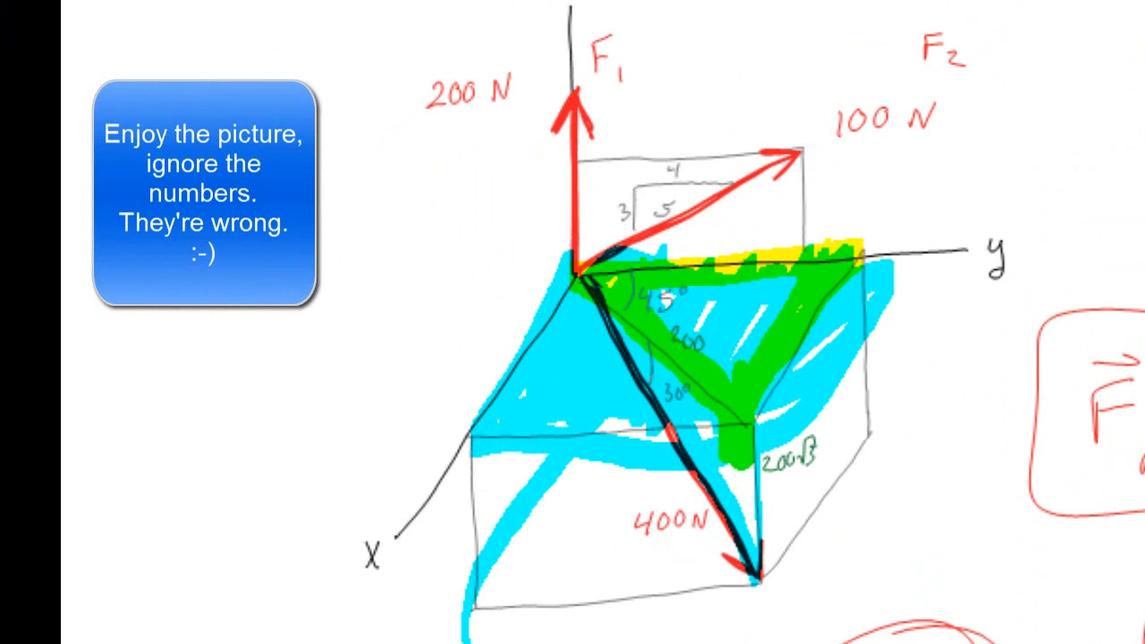
pyautogui.hotkey('ctrl', 'z')
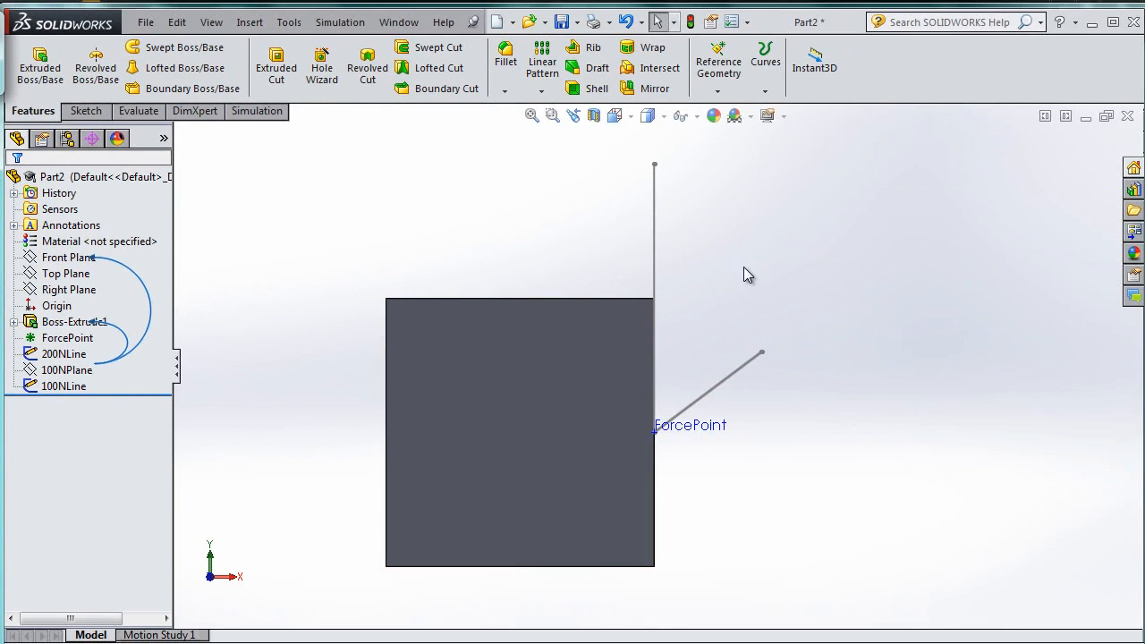
# - Create a reference plane midway between the cube's top and bottom faces
pyautogui.moveTo(744, 268)
pyautogui.mouseDown(button='middle')
pyautogui.moveTo(769, 316)
pyautogui.moveTo(726, 263)
pyautogui.moveTo(729, 284)
pyautogui.mouseUp(button='middle')
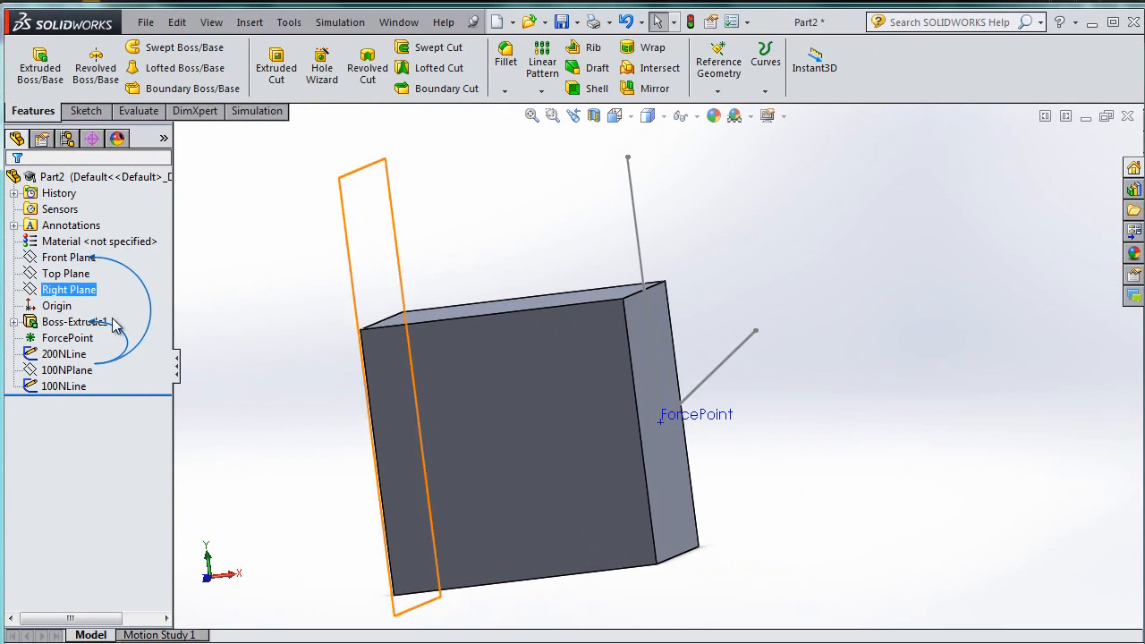
pyautogui.click(726, 95)
pyautogui.click(735, 107)
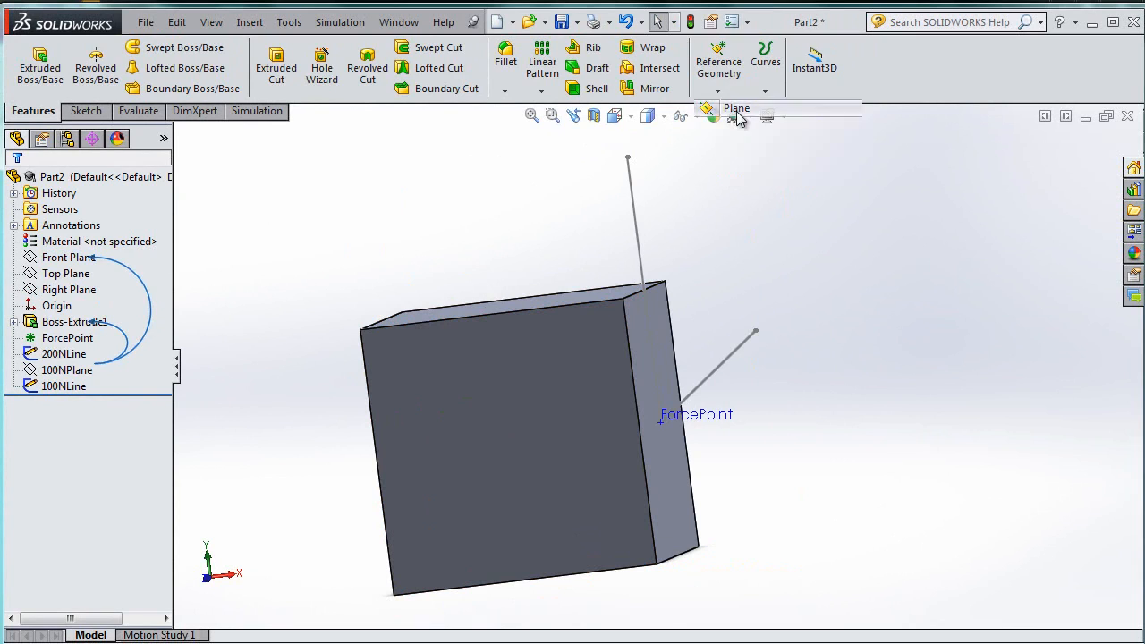
pyautogui.click(532, 308)
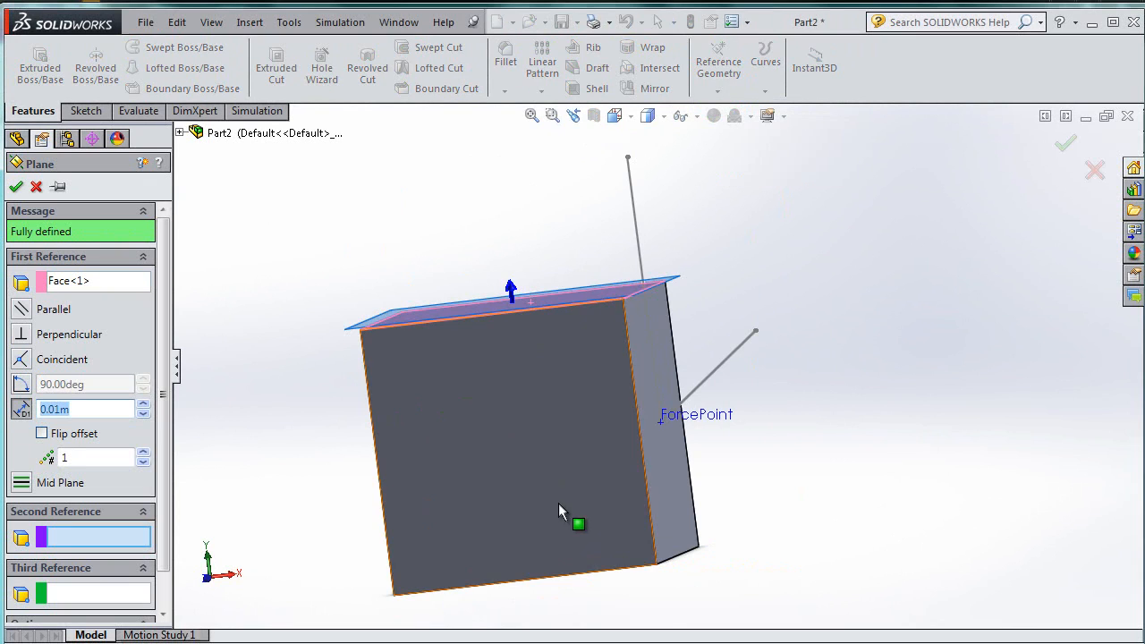
pyautogui.moveTo(558, 503); pyautogui.dragTo(541, 350, button='middle')
pyautogui.click(596, 544)
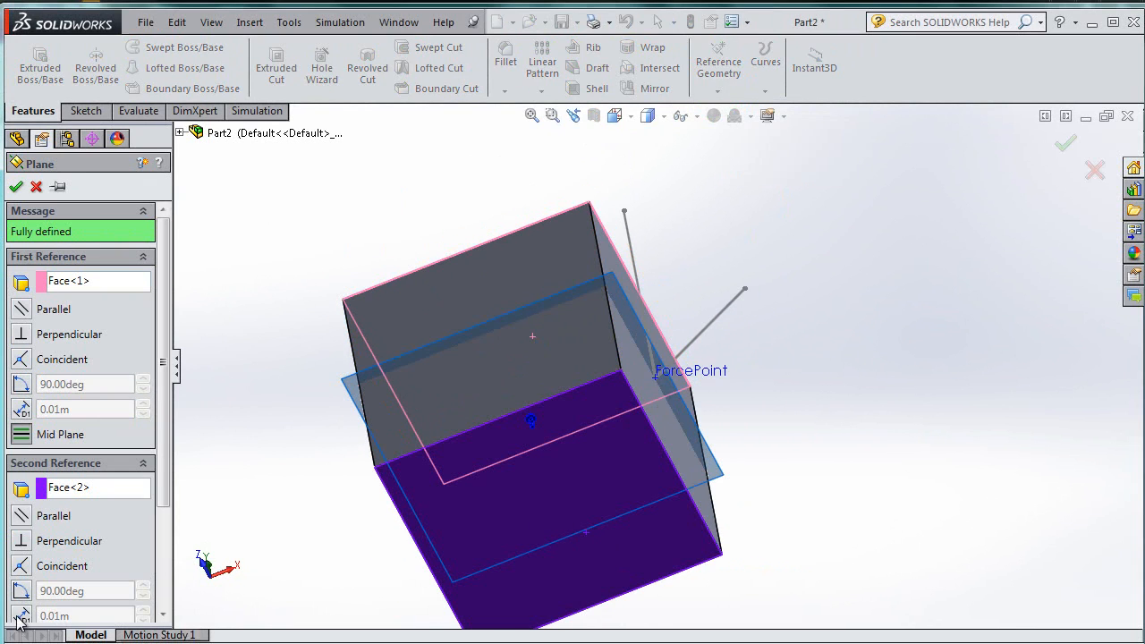
pyautogui.click(15, 186)
pyautogui.moveTo(542, 225)
pyautogui.mouseDown(button='middle')
pyautogui.moveTo(524, 214)
pyautogui.moveTo(540, 268)
pyautogui.moveTo(550, 241)
pyautogui.mouseUp(button='middle')
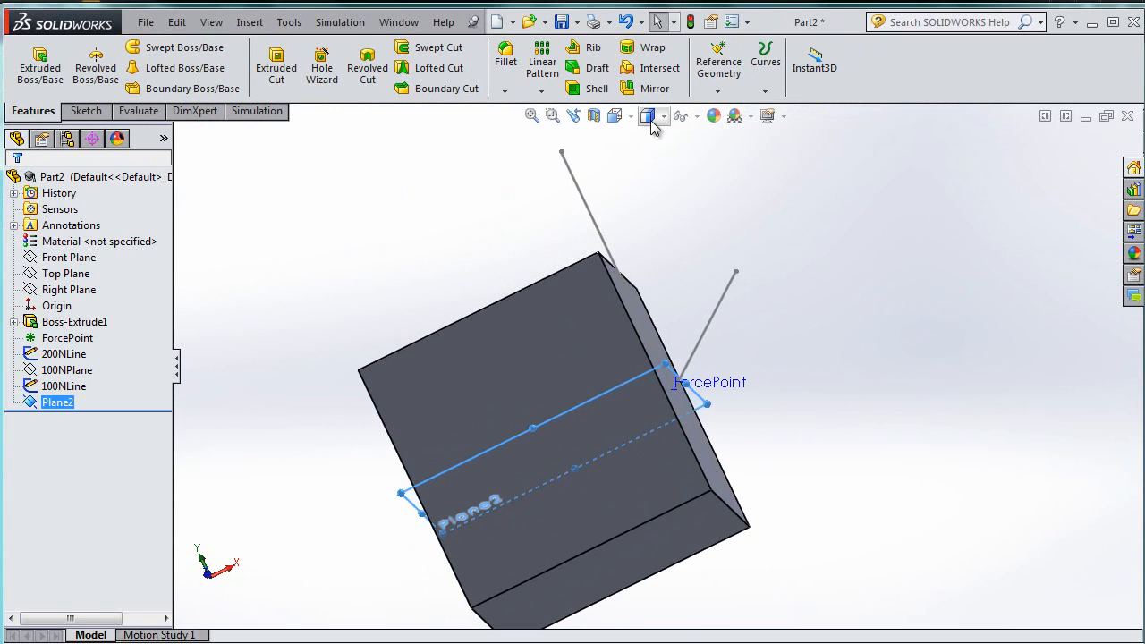
pyautogui.press('f')
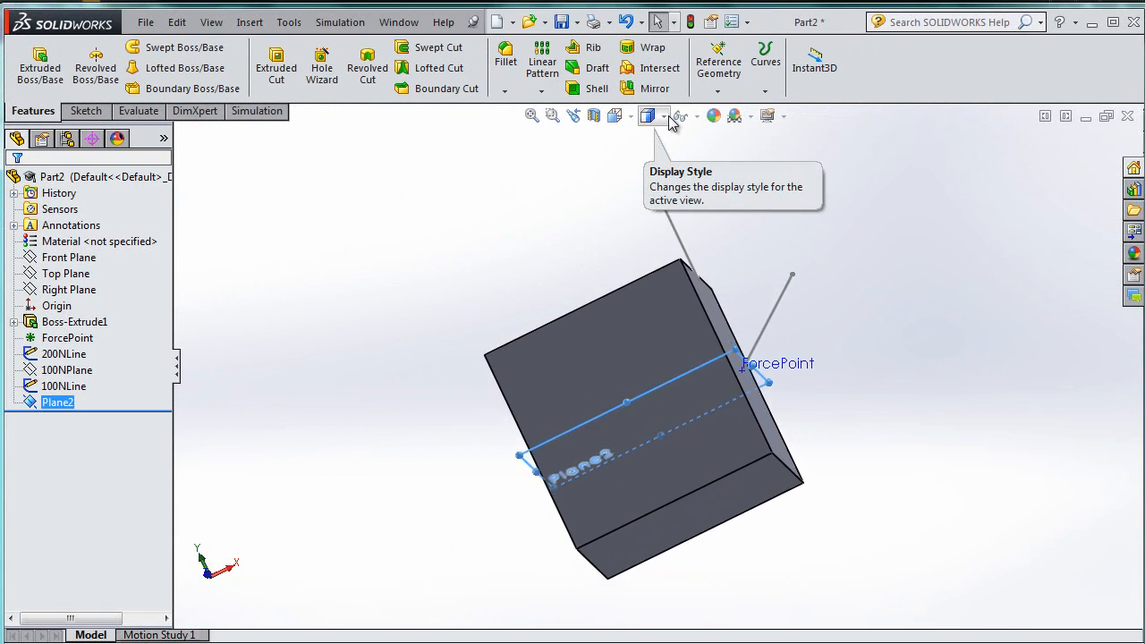
# - Rename the new mid plane as "interimplane for 400" and extend its displayed boundary in +X beyond the end of 100NLine
pyautogui.click(63, 402)
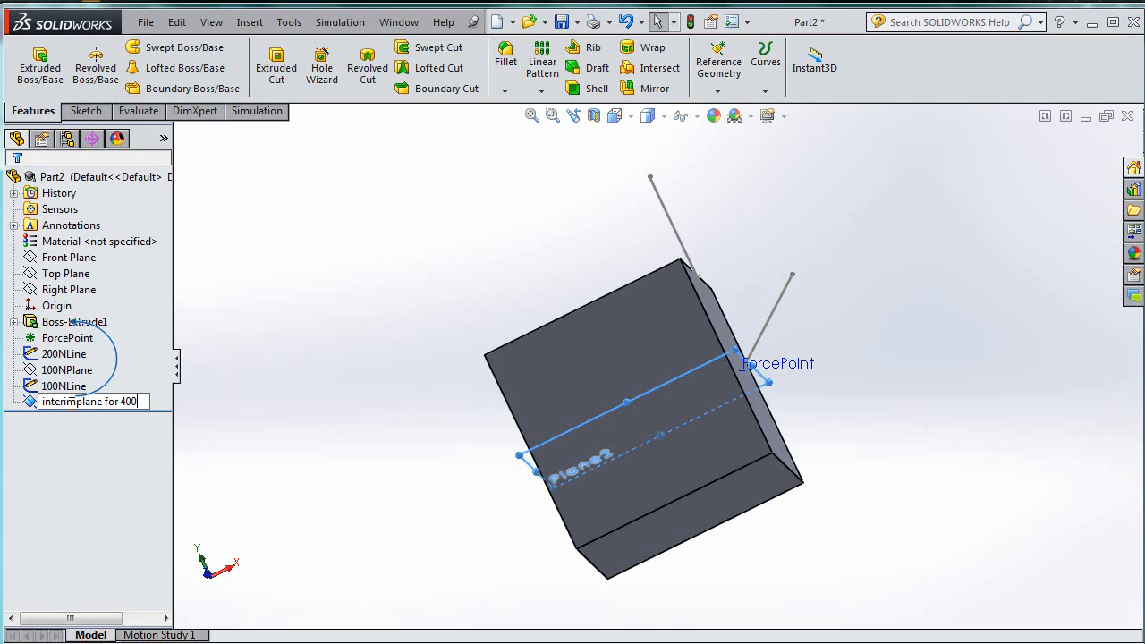
pyautogui.press('Return')
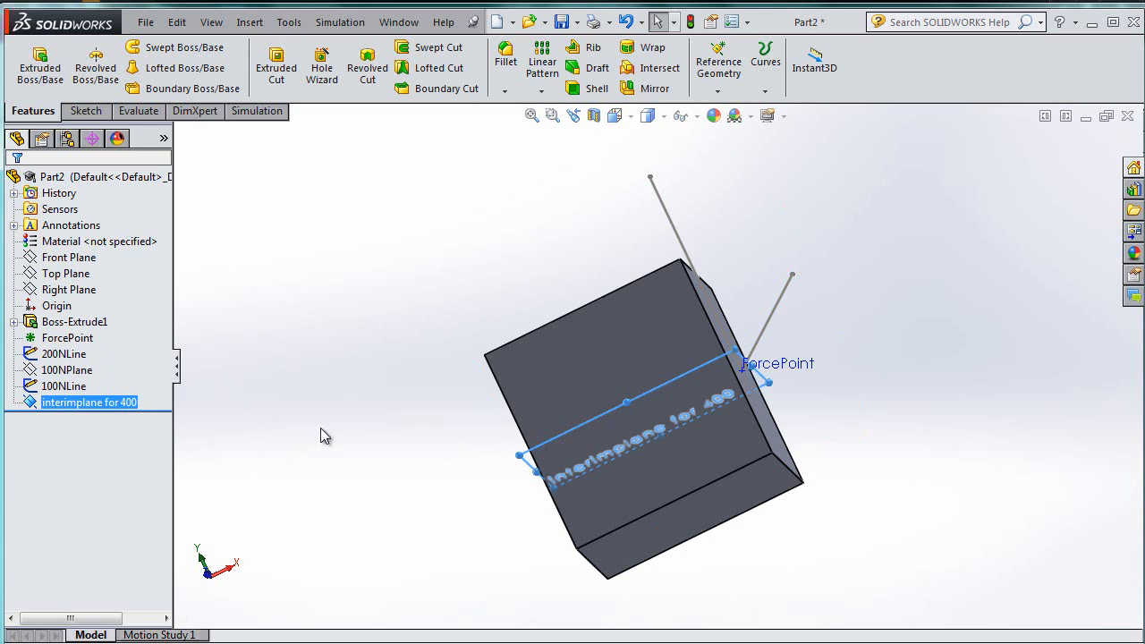
pyautogui.rightClick(73, 407)
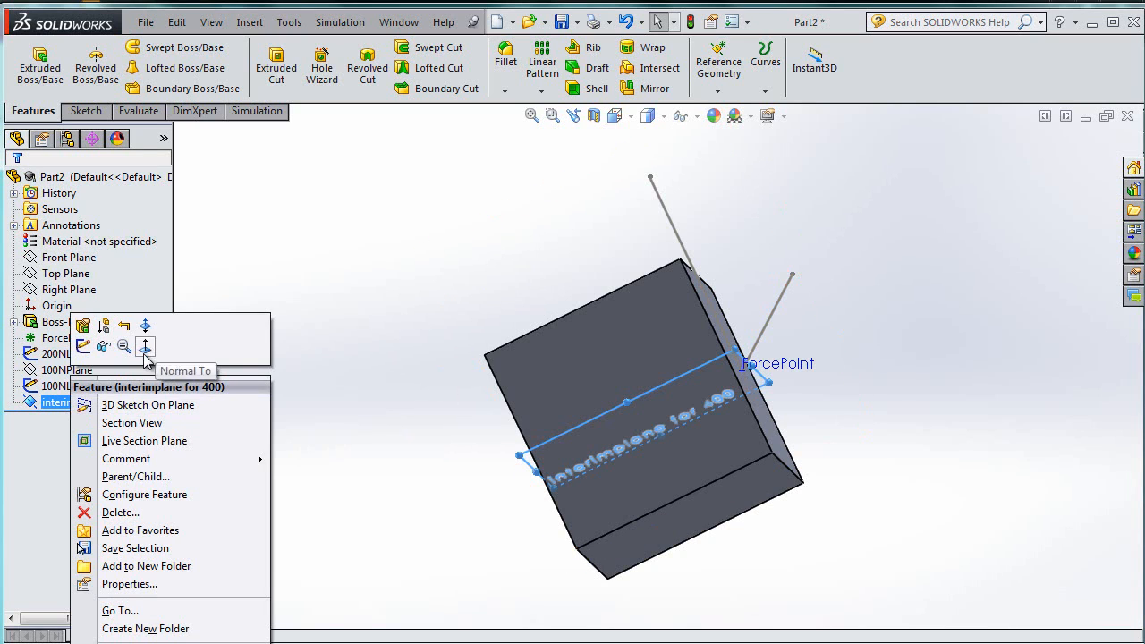
pyautogui.click(153, 348)
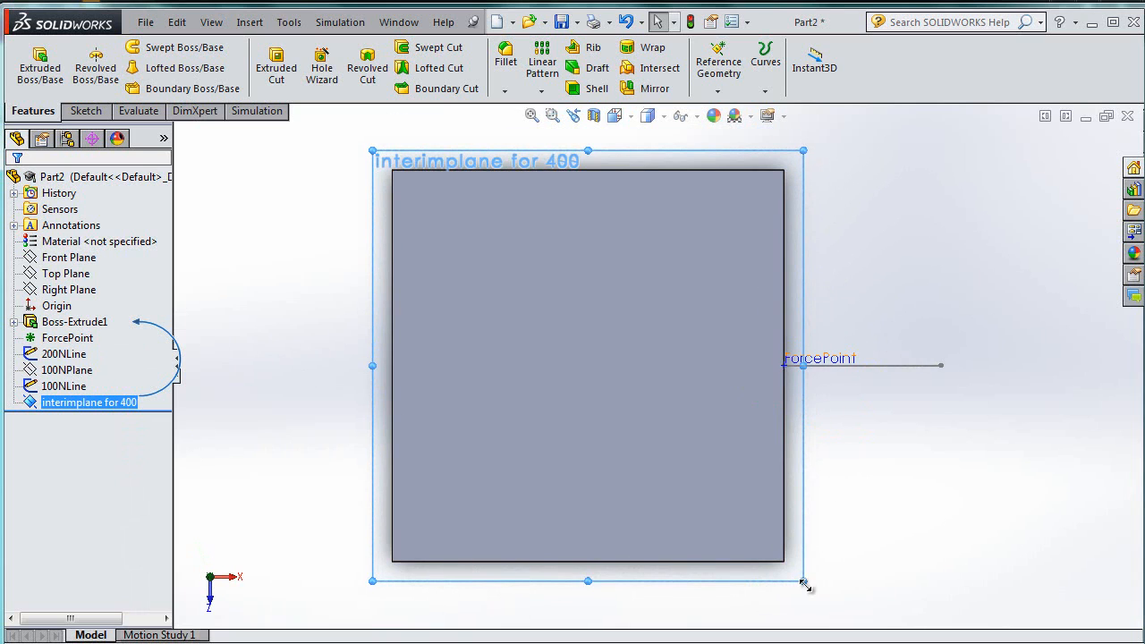
pyautogui.moveTo(805, 585); pyautogui.dragTo(1072, 586)
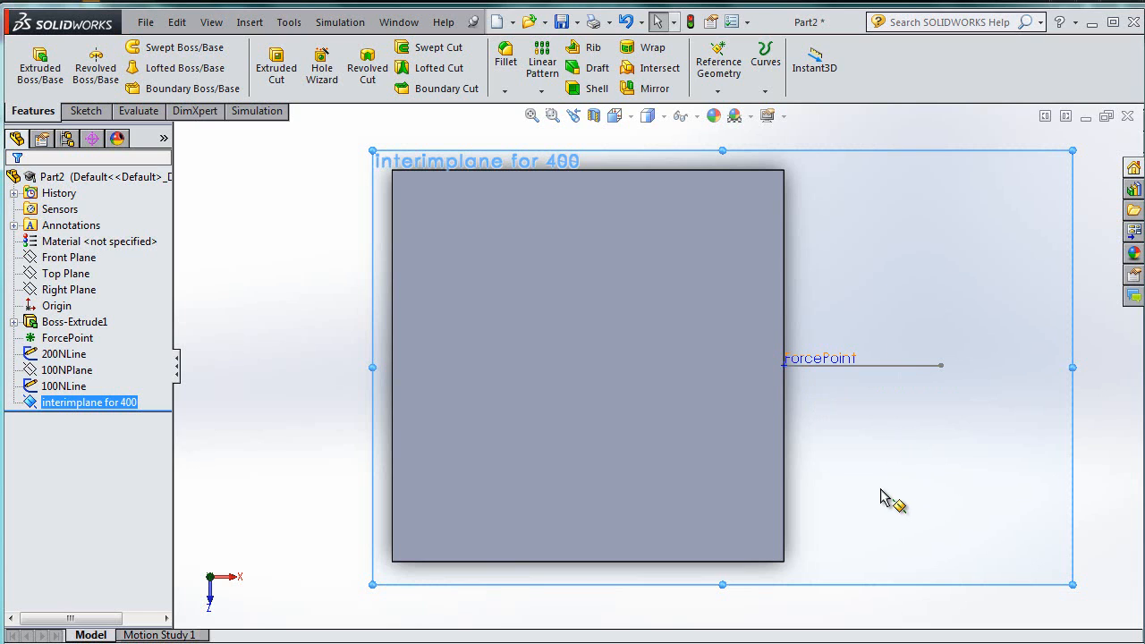
pyautogui.click(918, 369)
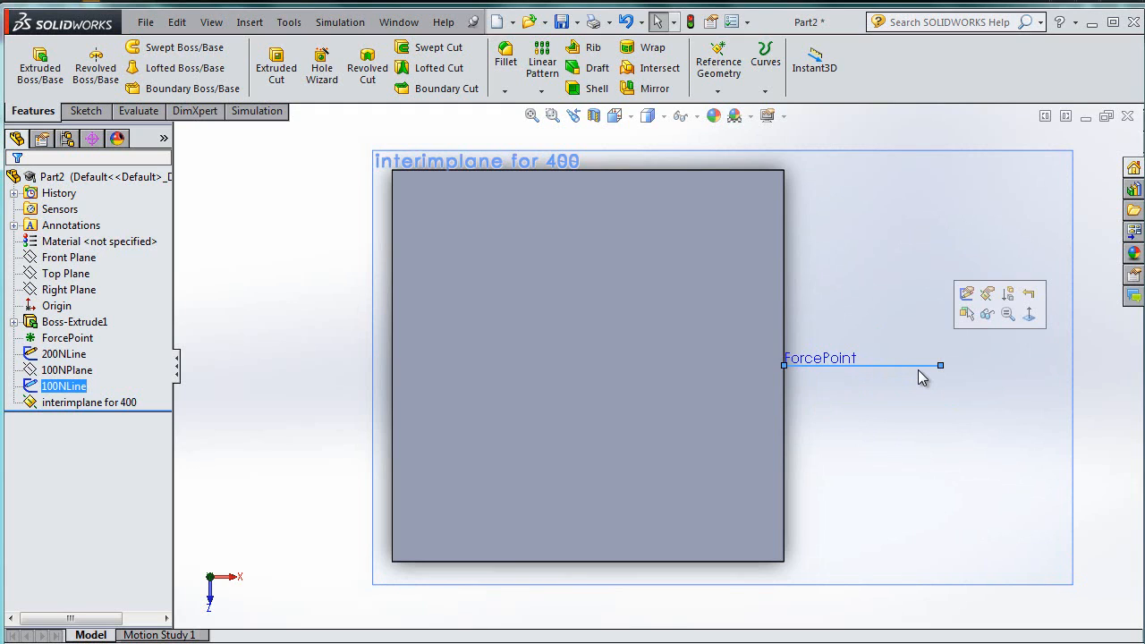
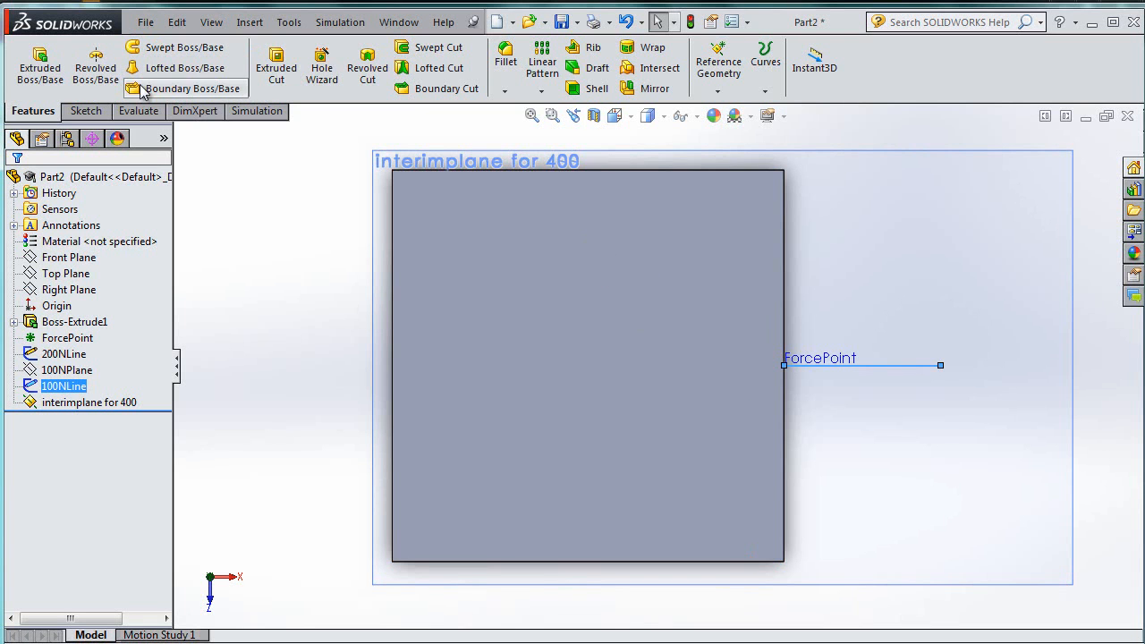
# - Start a sketch on "interimplane for 400" and draw a corner rectangle from ForcePoint toward +X and +Z, about 0.49 m wide
pyautogui.rightClick(912, 419)
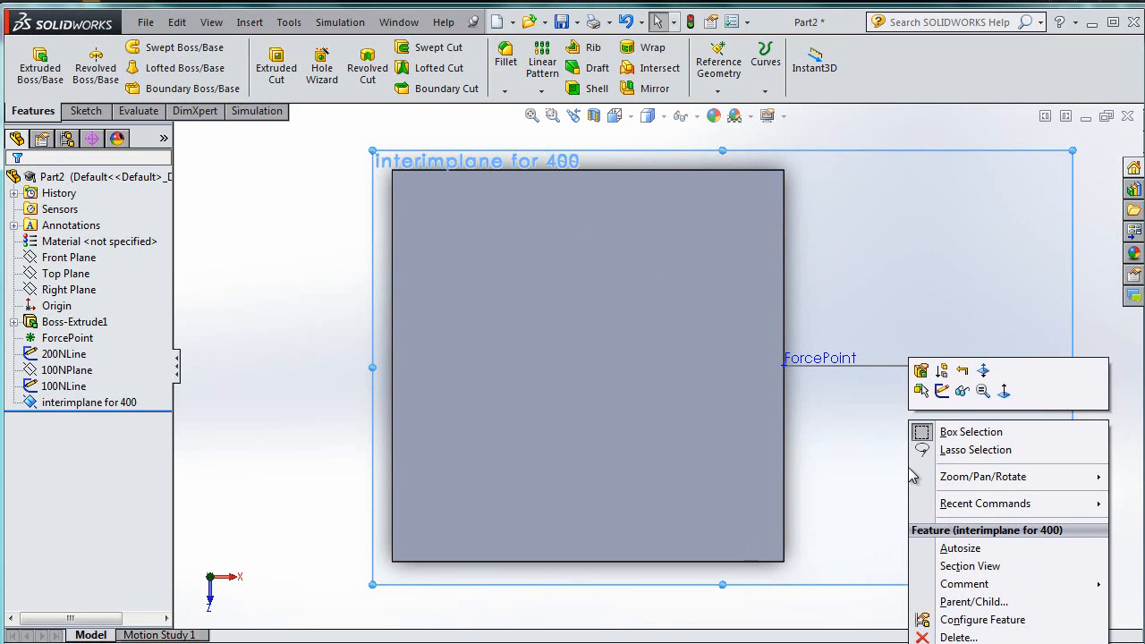
pyautogui.click(940, 388)
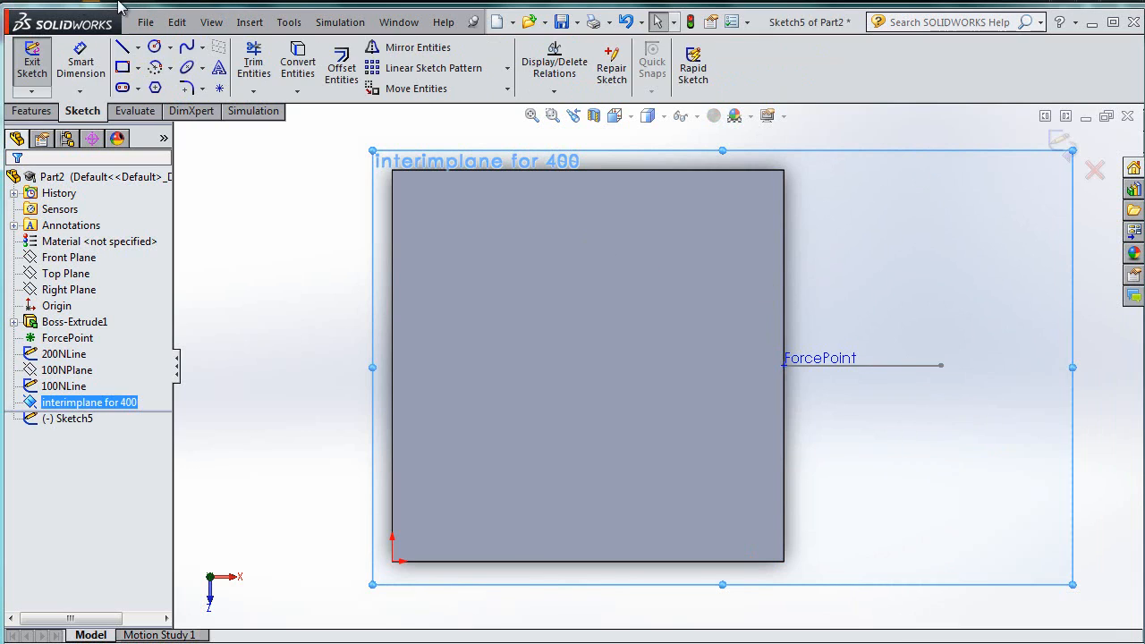
pyautogui.click(123, 67)
pyautogui.moveTo(784, 367); pyautogui.dragTo(977, 538)
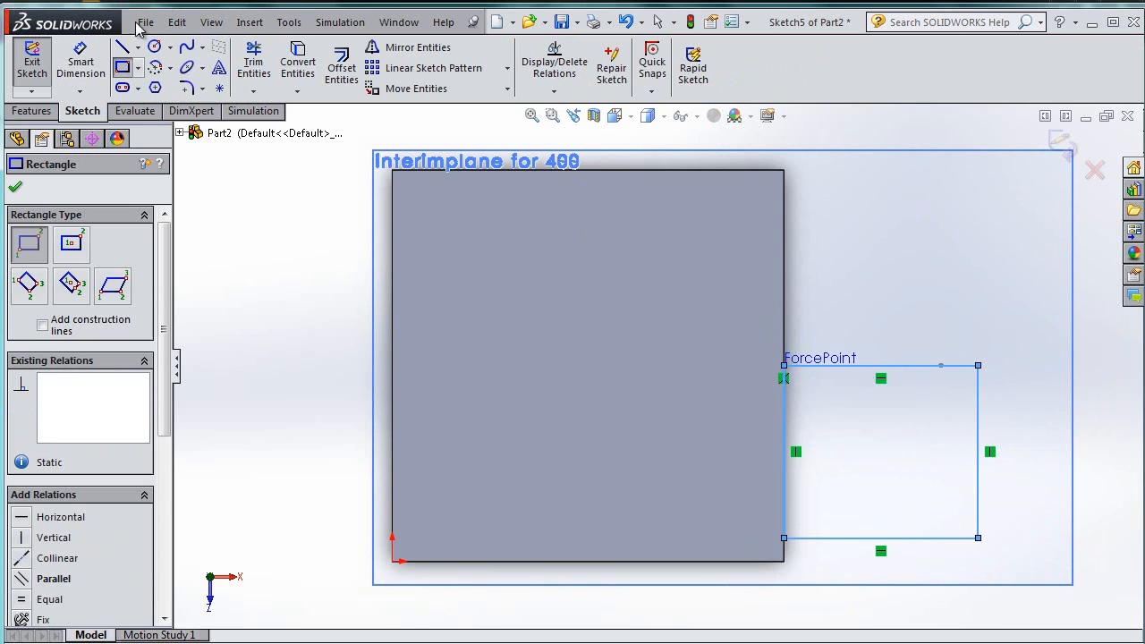
# - Draw a diagonal line about 0.66 m long from ForcePoint to the rectangle's opposite corner
pyautogui.click(124, 49)
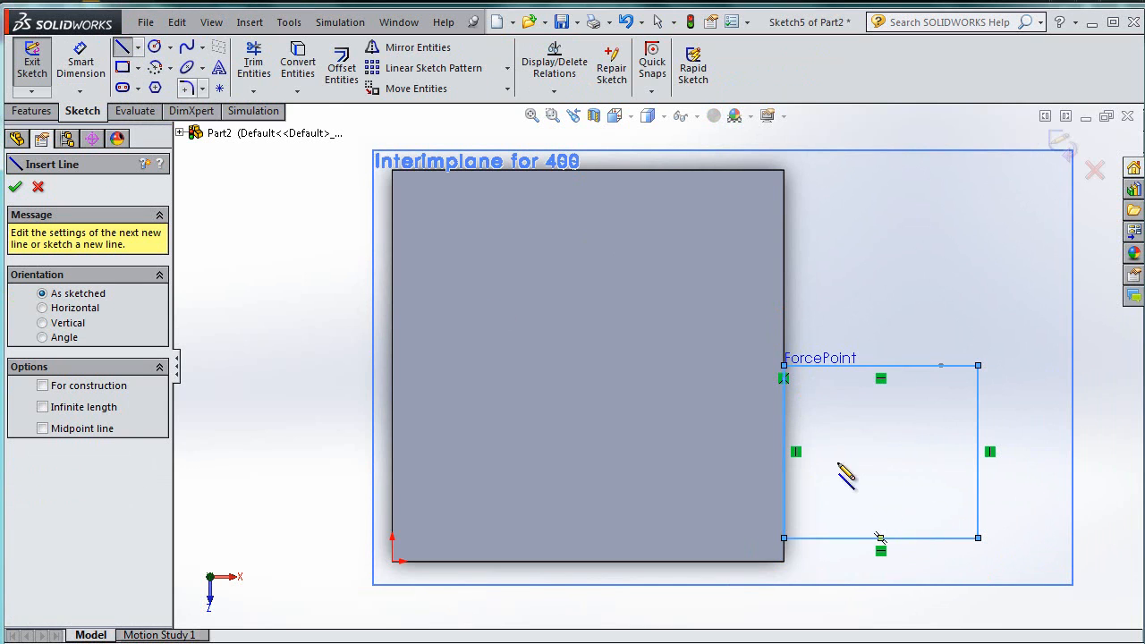
pyautogui.click(785, 367)
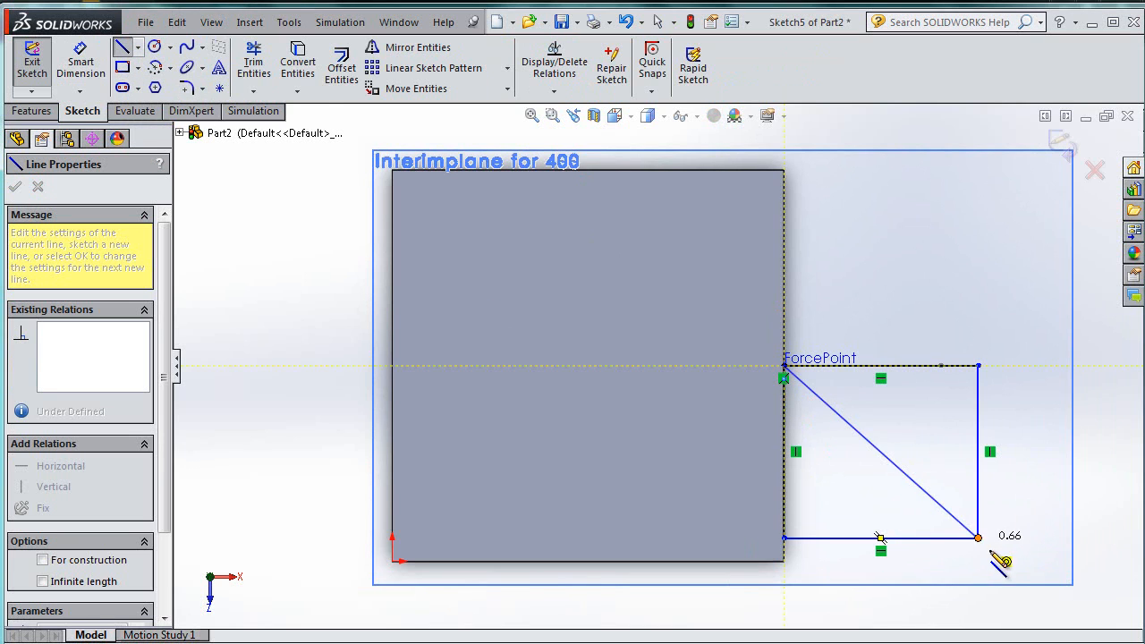
pyautogui.click(977, 538)
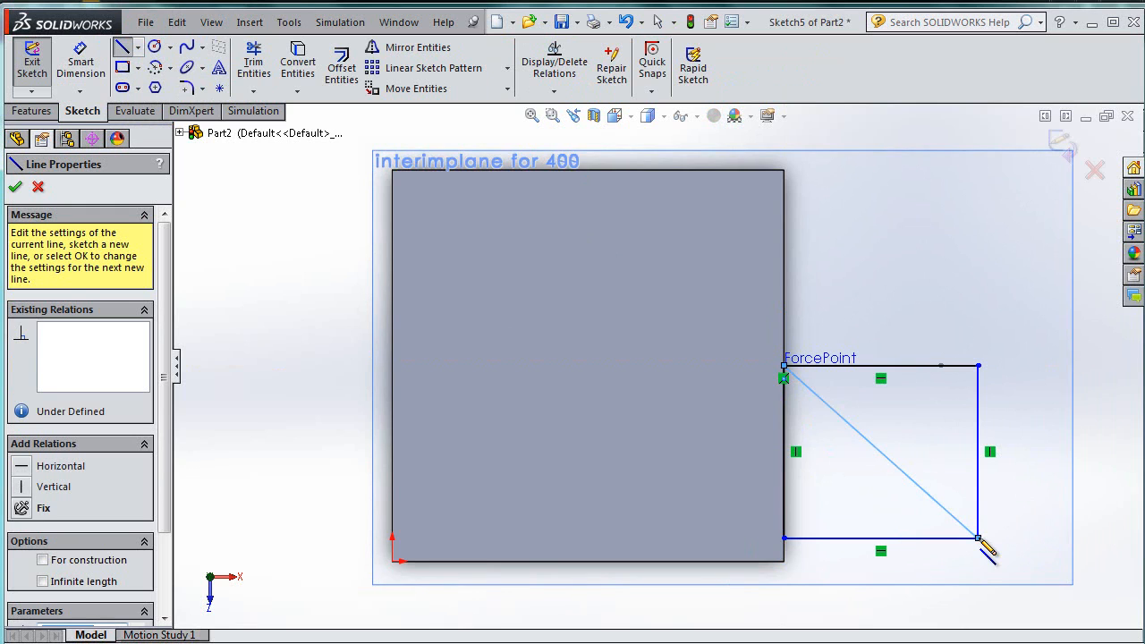
# - Dimension the angle between the rectangle's edge along +X and the diagonal as 45 degrees
pyautogui.click(95, 61)
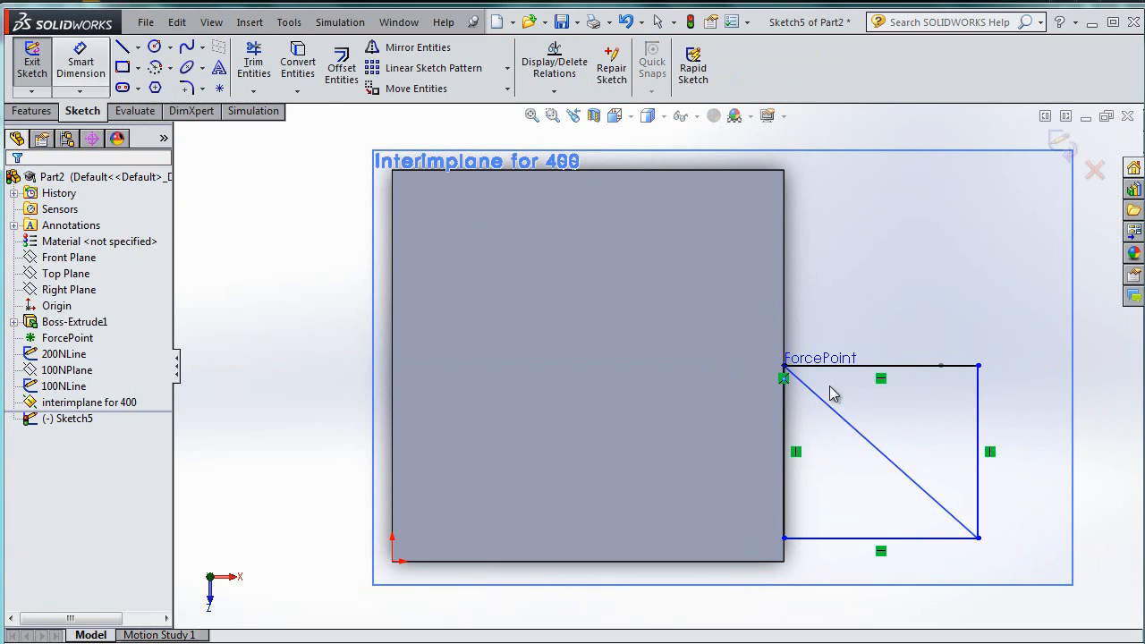
pyautogui.click(855, 367)
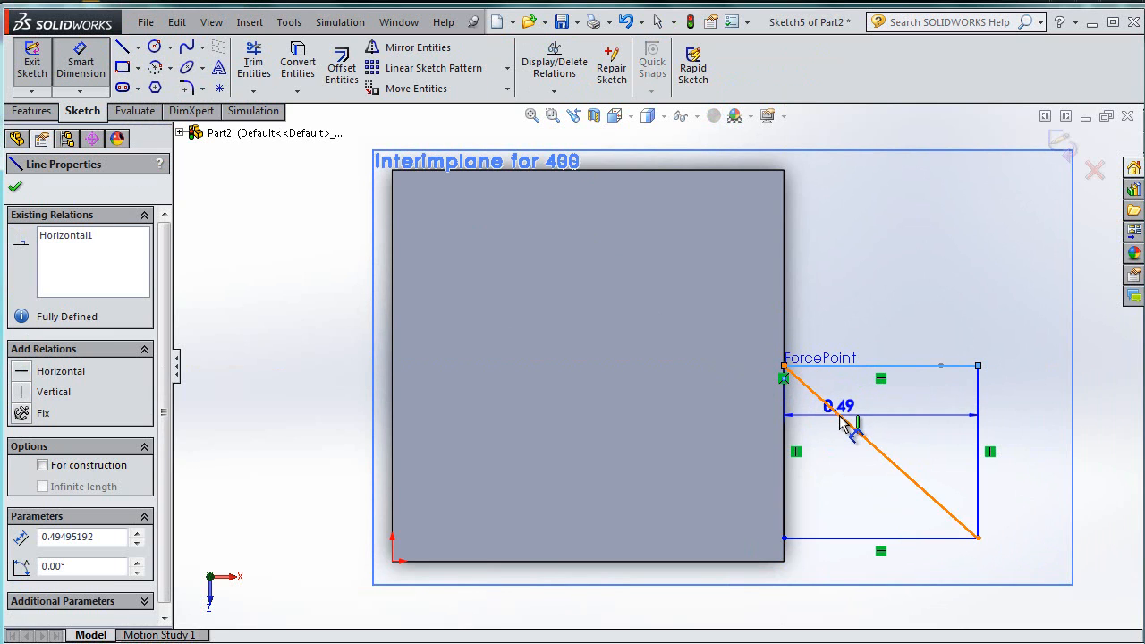
pyautogui.click(844, 419)
pyautogui.click(897, 427)
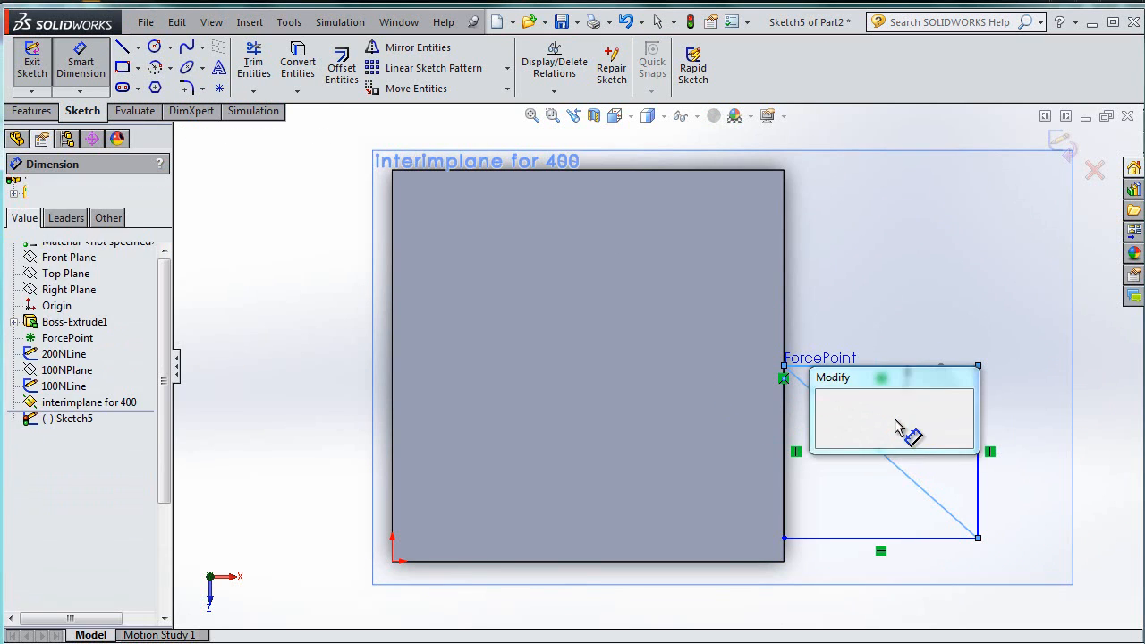
pyautogui.write('45')
pyautogui.press('Return')
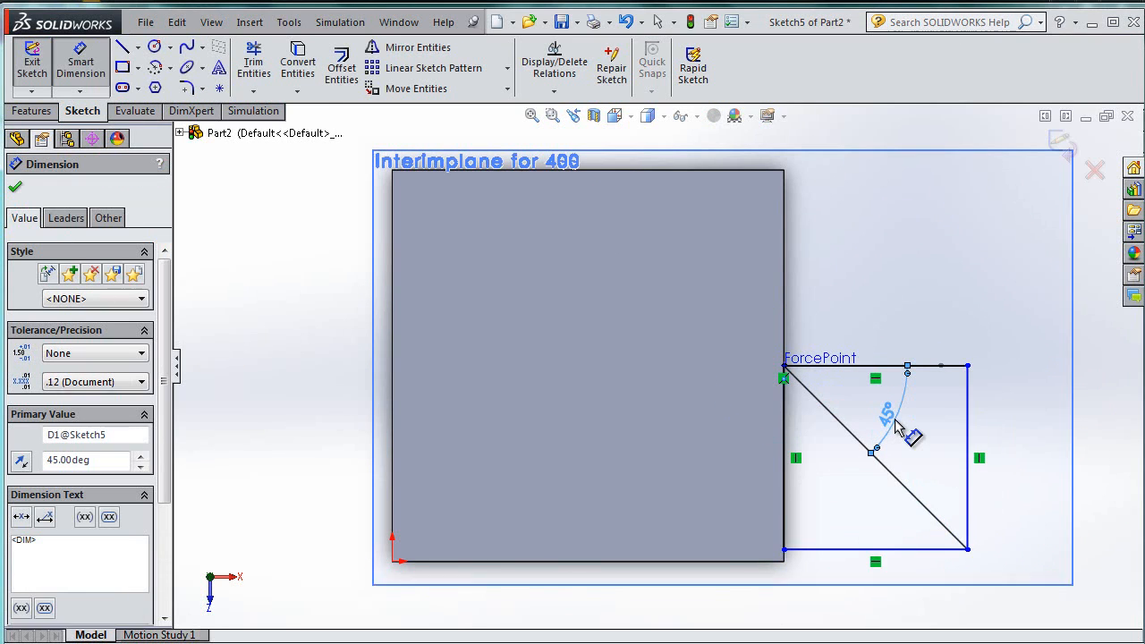
# - Set the length of the rectangle's far side parallel to Z to 0.5 m and exit the sketch
pyautogui.click(970, 416)
pyautogui.click(1031, 449)
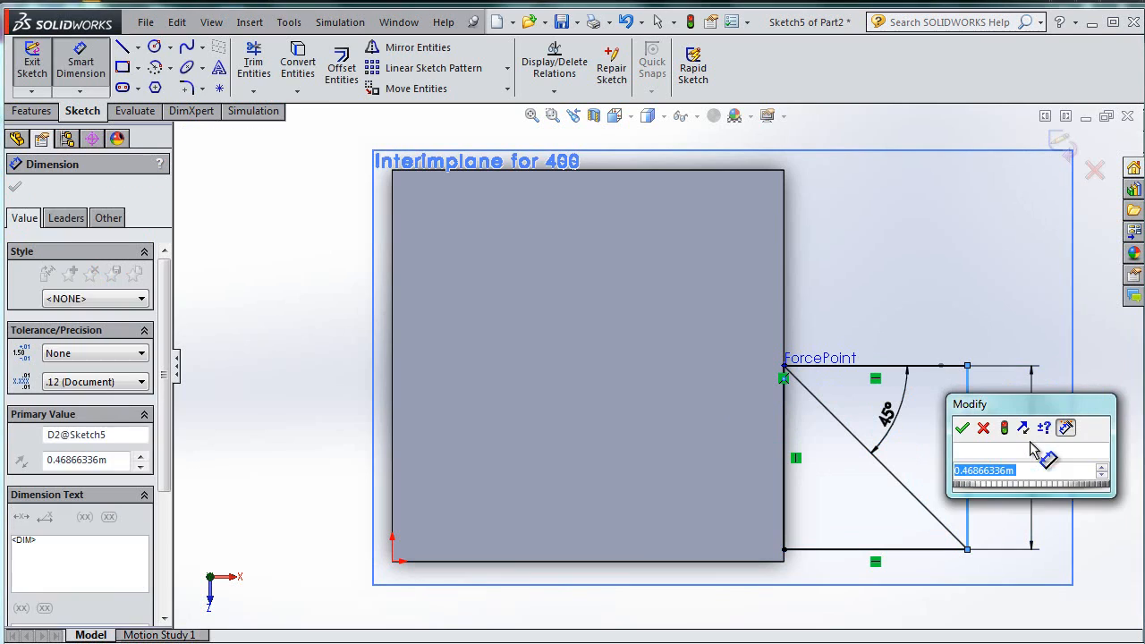
pyautogui.write('0.5')
pyautogui.press('Return')
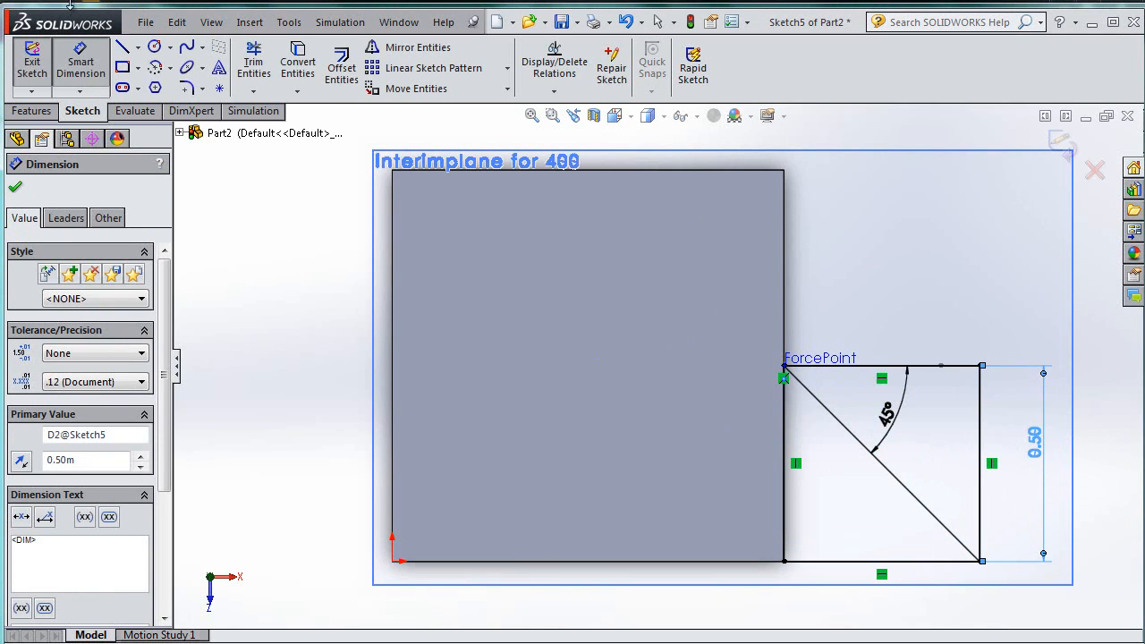
pyautogui.click(31, 62)
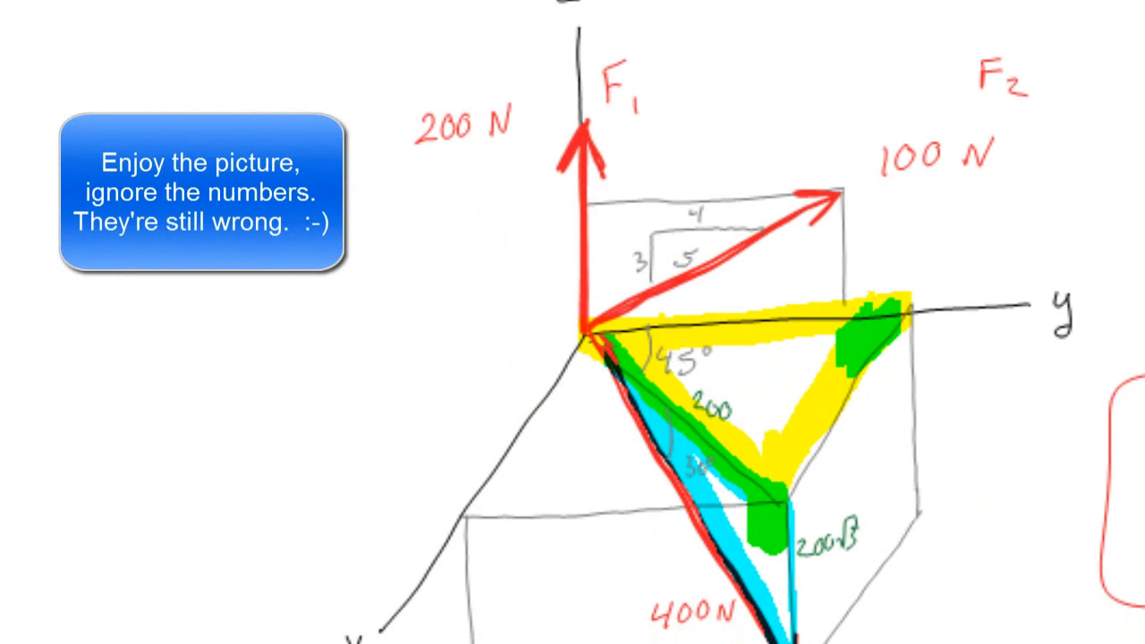
# - On the handwritten force diagram, shade the horizontal plane between the x and y axes in pink, and clear the shading
pyautogui.moveTo(486, 503)
pyautogui.mouseDown()
pyautogui.moveTo(601, 343)
pyautogui.moveTo(805, 331)
pyautogui.moveTo(845, 358)
pyautogui.moveTo(873, 309)
pyautogui.moveTo(603, 336)
pyautogui.moveTo(775, 453)
pyautogui.moveTo(491, 498)
pyautogui.moveTo(734, 479)
pyautogui.mouseUp()
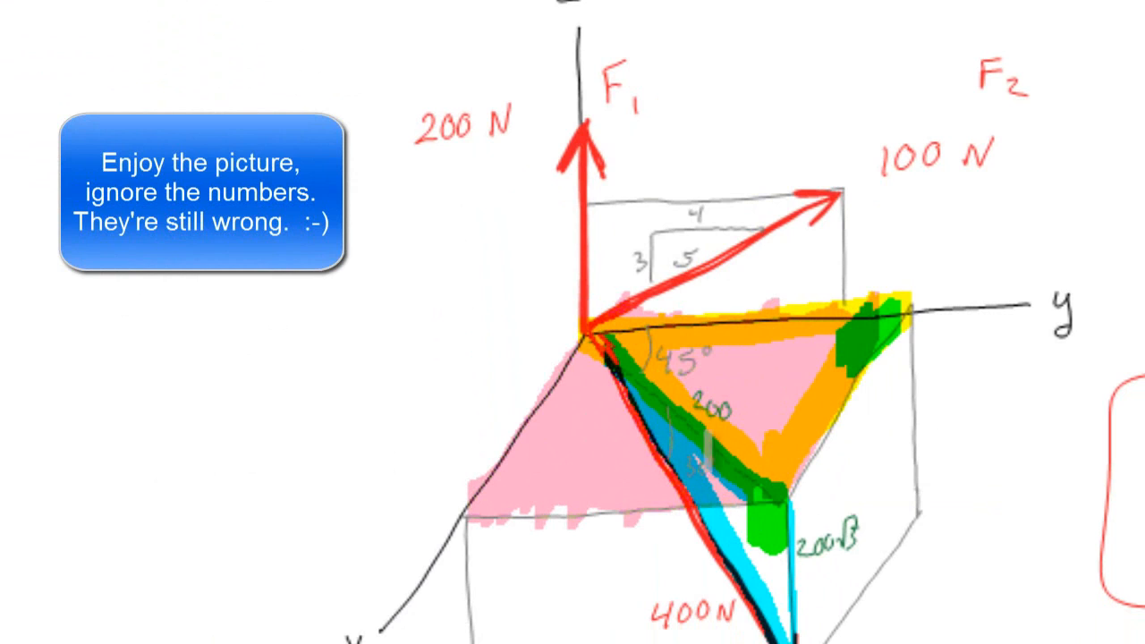
pyautogui.moveTo(515, 420); pyautogui.dragTo(358, 362)
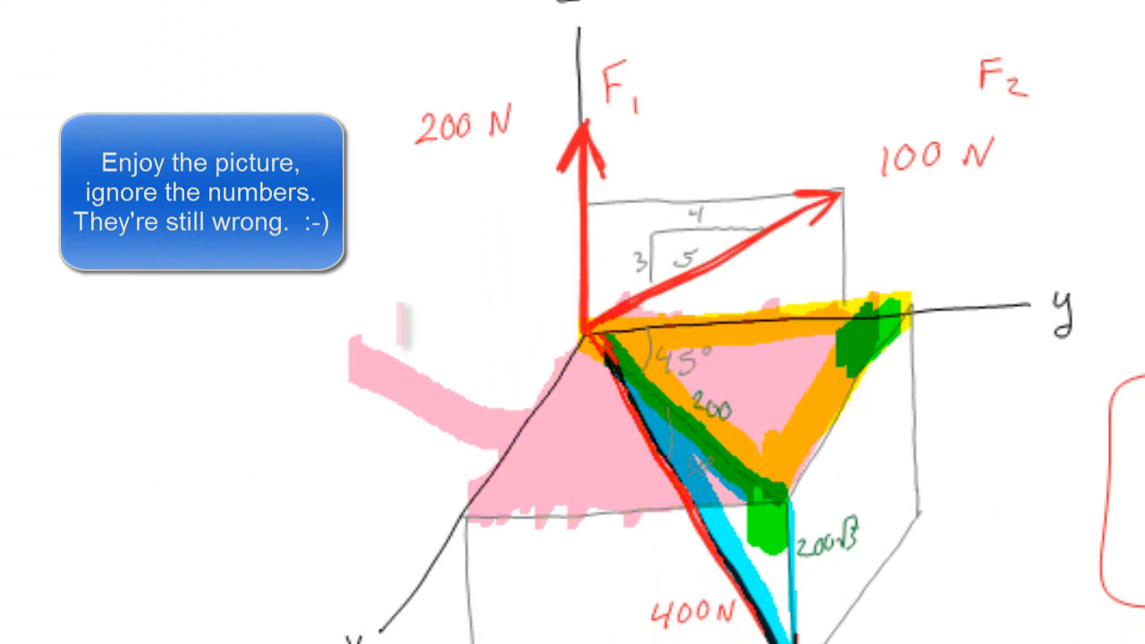
pyautogui.click(363, 369)
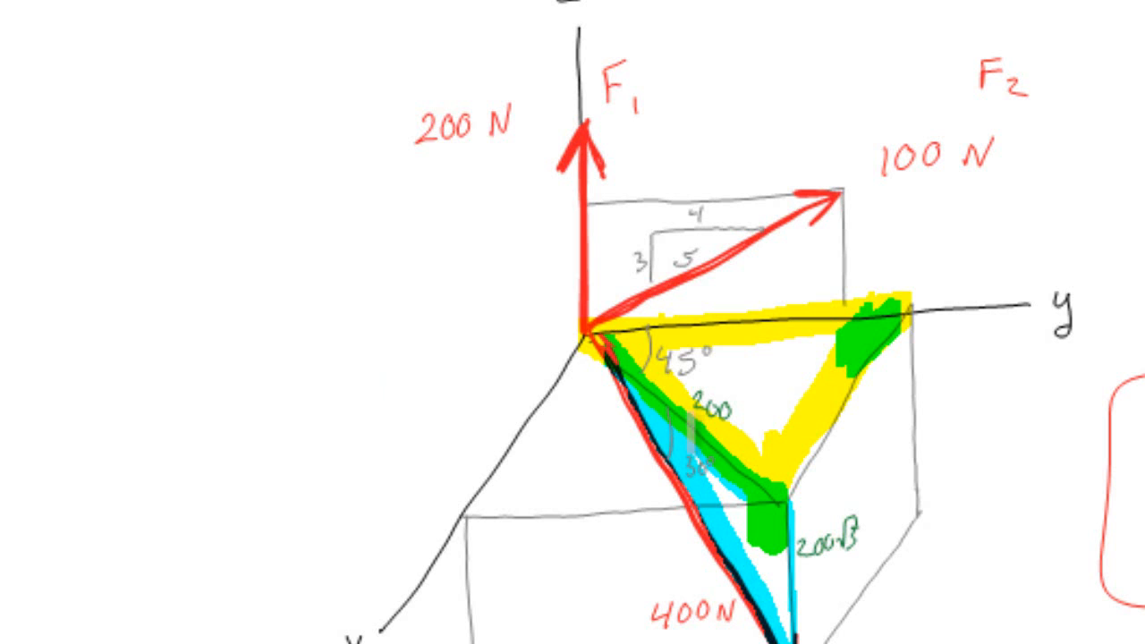
# - Shade the vertical triangle containing the 400 N force in pink on the force diagram
pyautogui.moveTo(597, 342)
pyautogui.mouseDown()
pyautogui.moveTo(758, 631)
pyautogui.moveTo(776, 550)
pyautogui.mouseUp()
pyautogui.moveTo(810, 484); pyautogui.dragTo(284, 246)
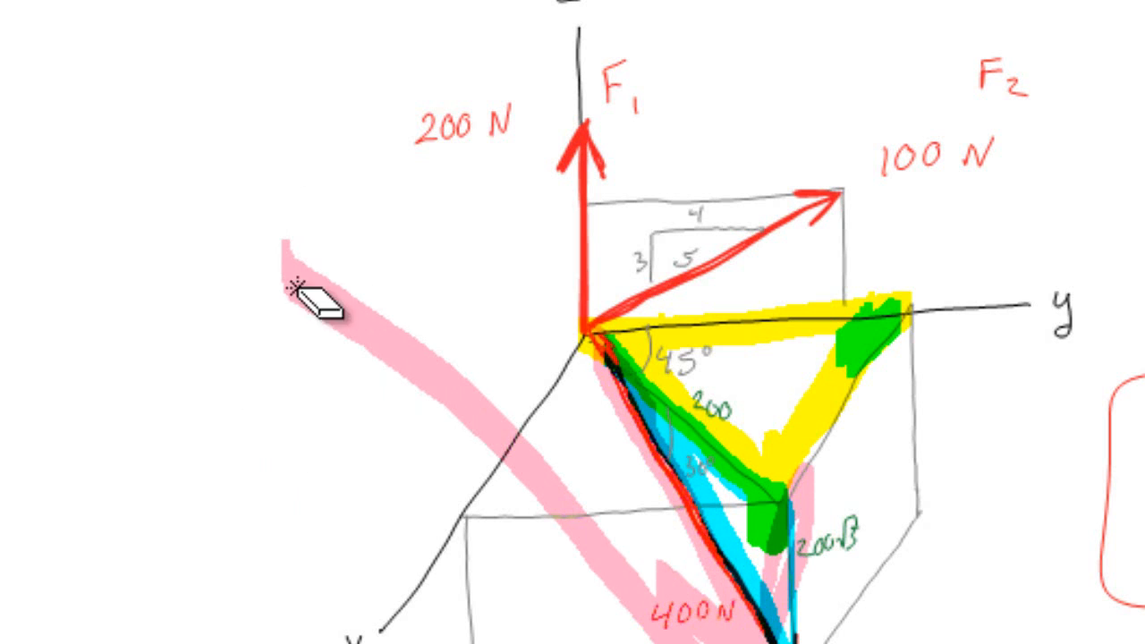
pyautogui.moveTo(297, 287); pyautogui.dragTo(407, 299)
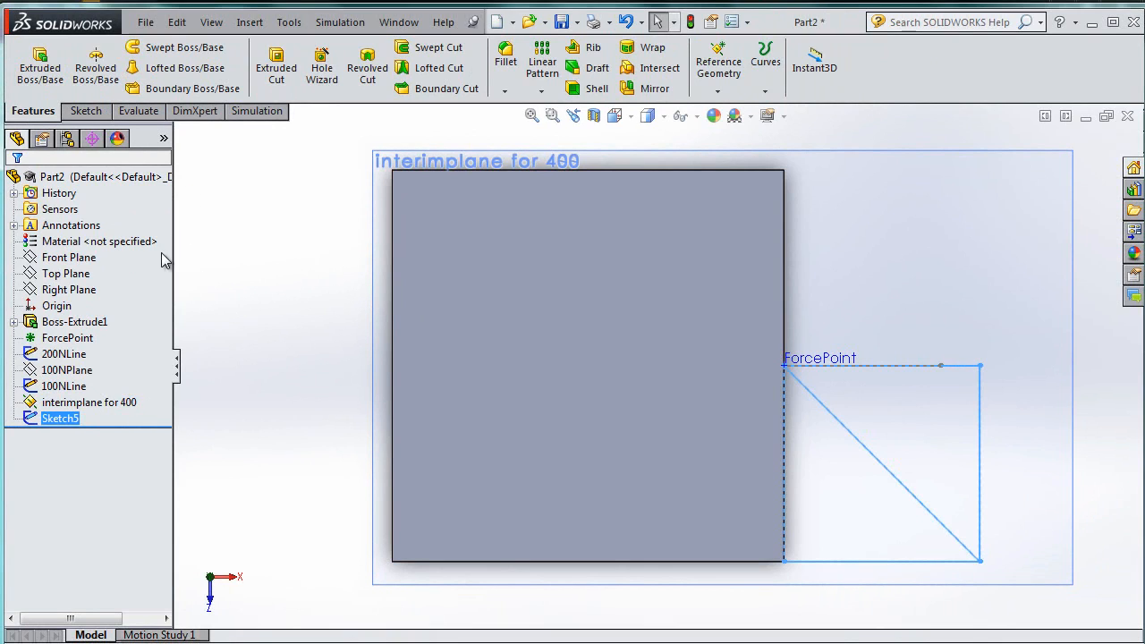
# - Back in SOLIDWORKS, create a reference plane coincident with the sketched diagonal and perpendicular to the cube's top face
pyautogui.rightClick(75, 426)
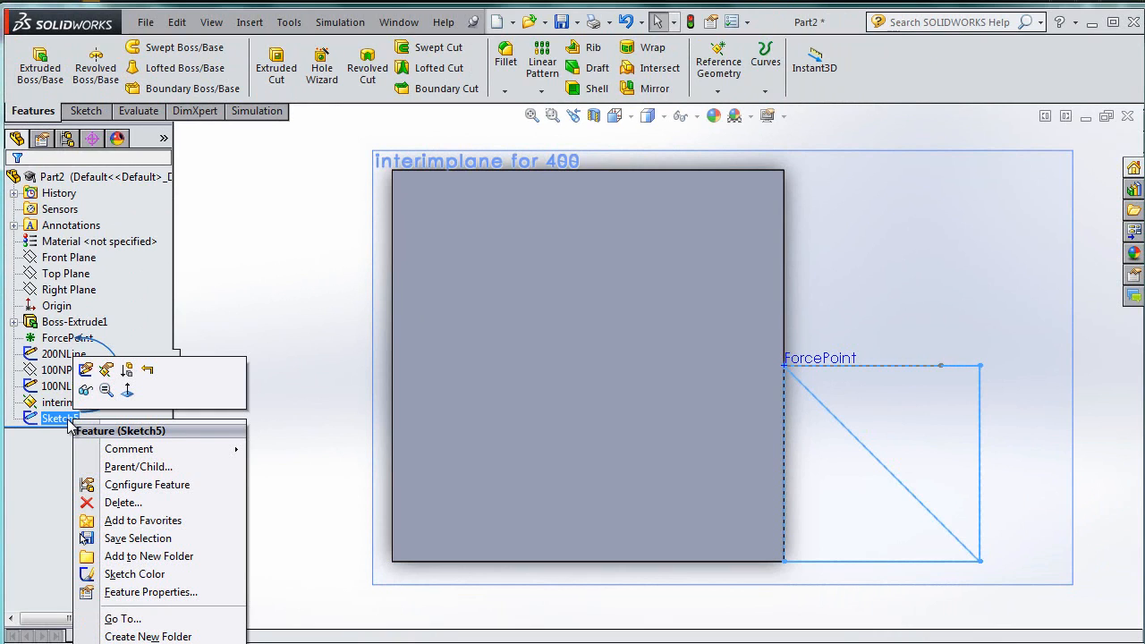
pyautogui.press('Escape')
pyautogui.click(718, 91)
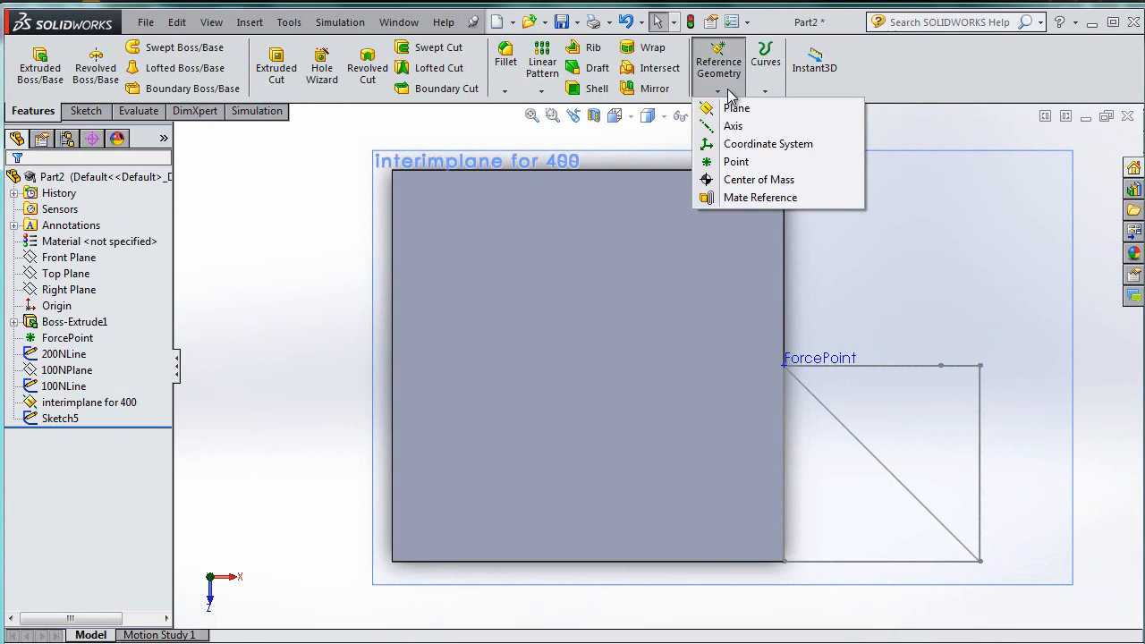
pyautogui.click(746, 114)
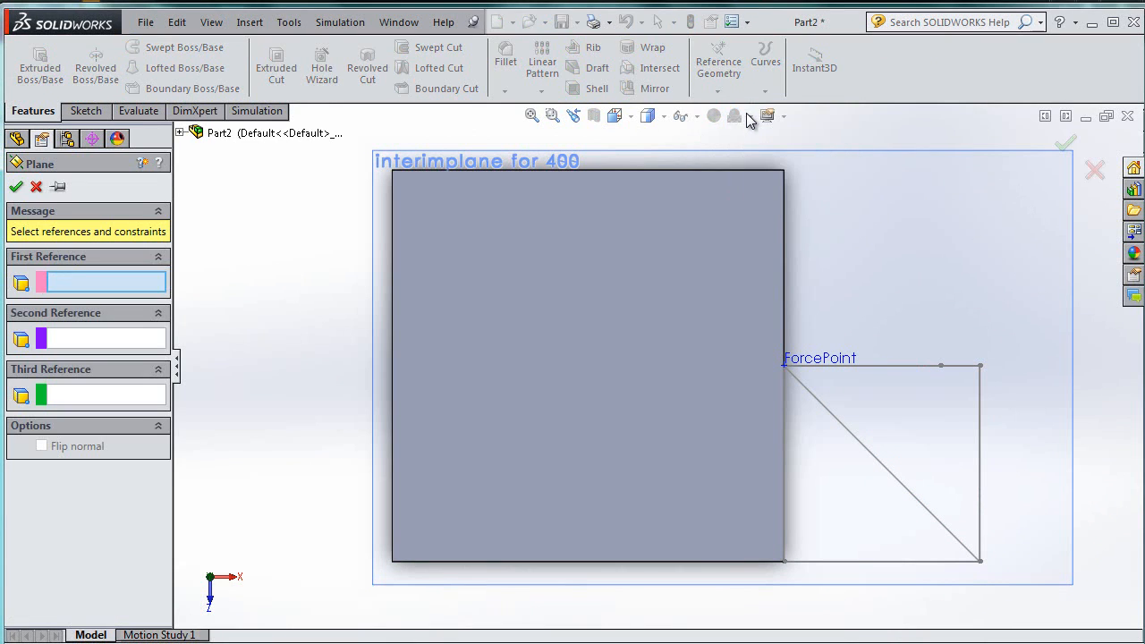
pyautogui.click(884, 474)
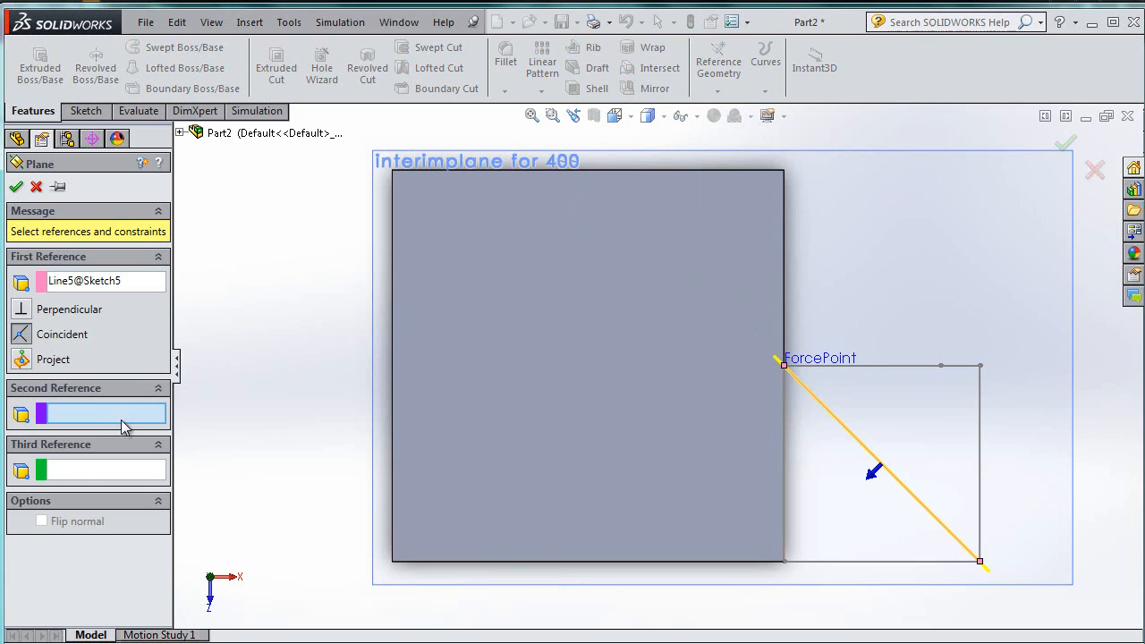
pyautogui.click(628, 392)
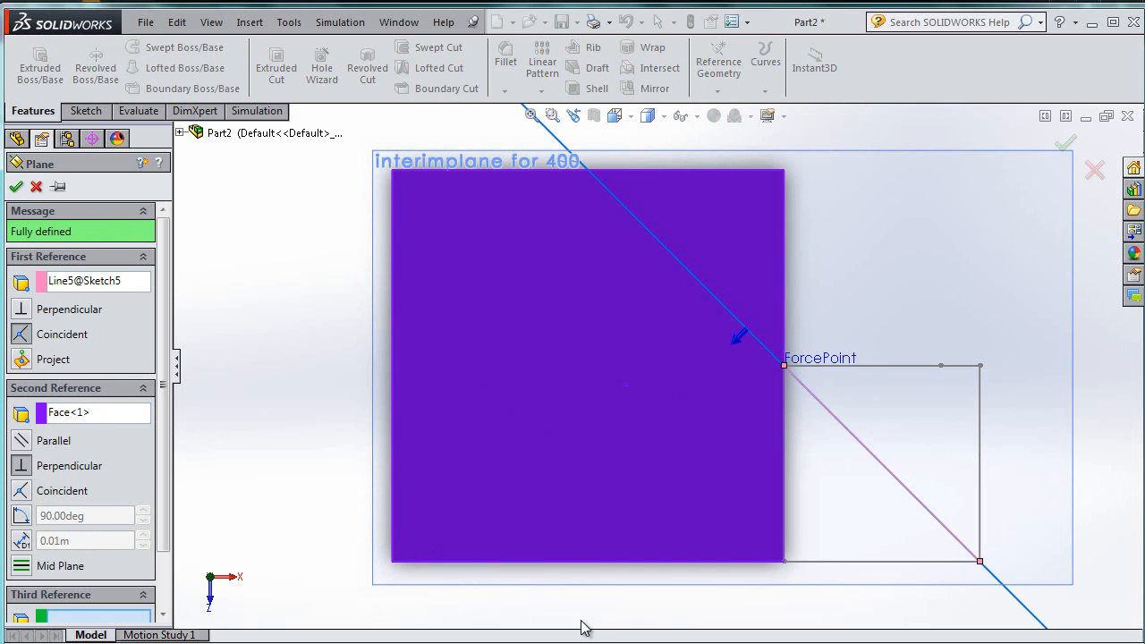
pyautogui.moveTo(587, 628); pyautogui.dragTo(599, 405, button='middle')
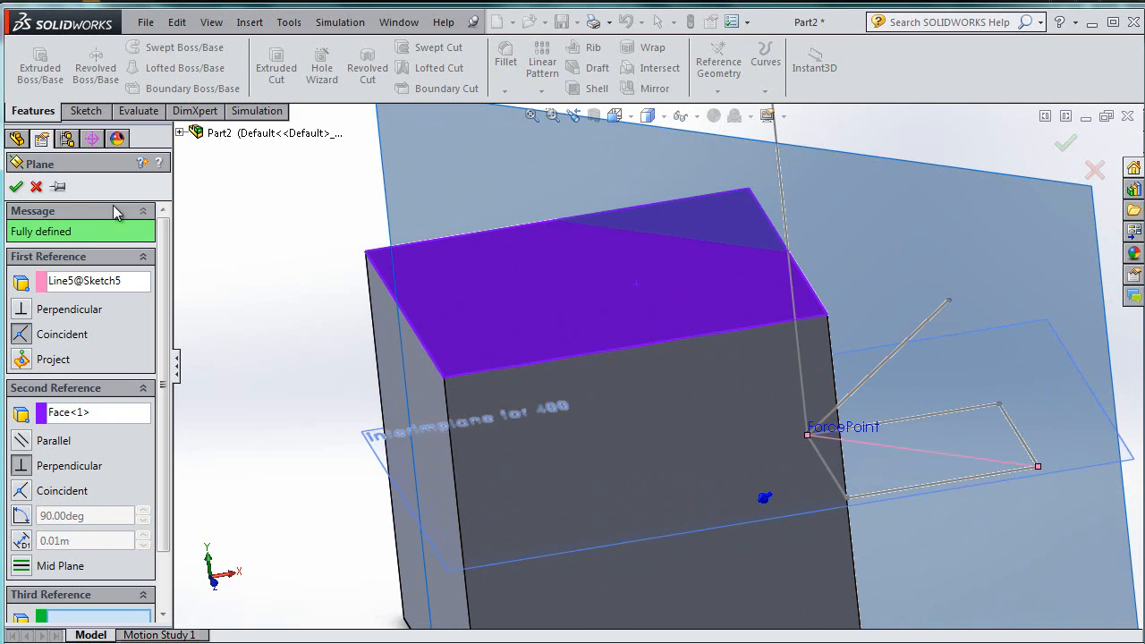
pyautogui.click(17, 186)
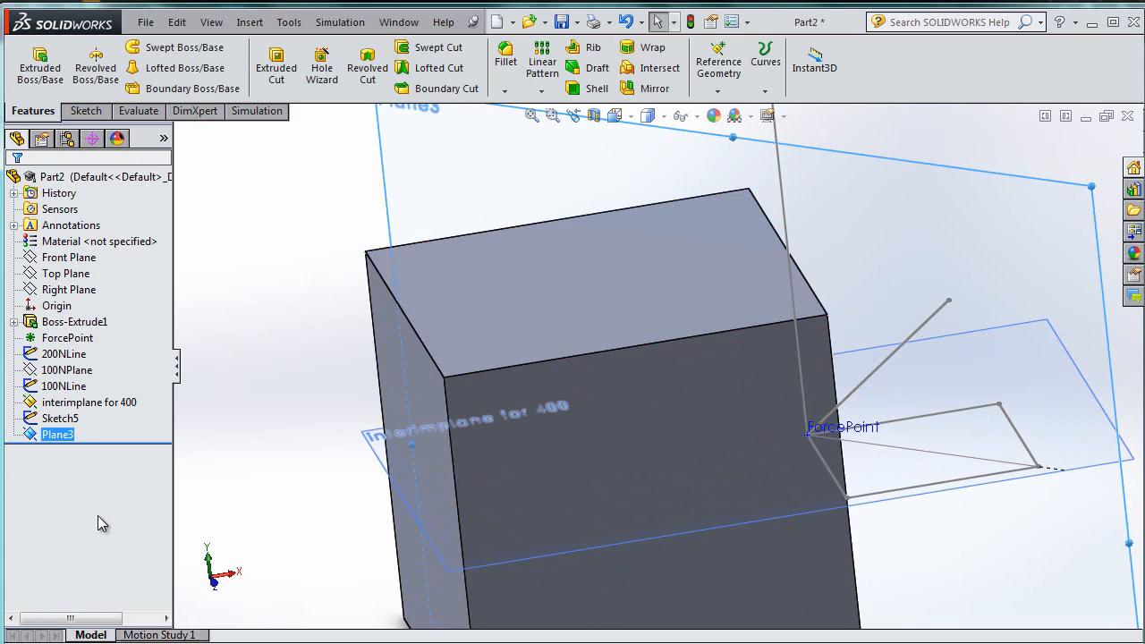
# - Rename the new diagonal reference plane as "Plane for 400N"
pyautogui.click(57, 433)
pyautogui.click(57, 433)
pyautogui.write('Plane ')
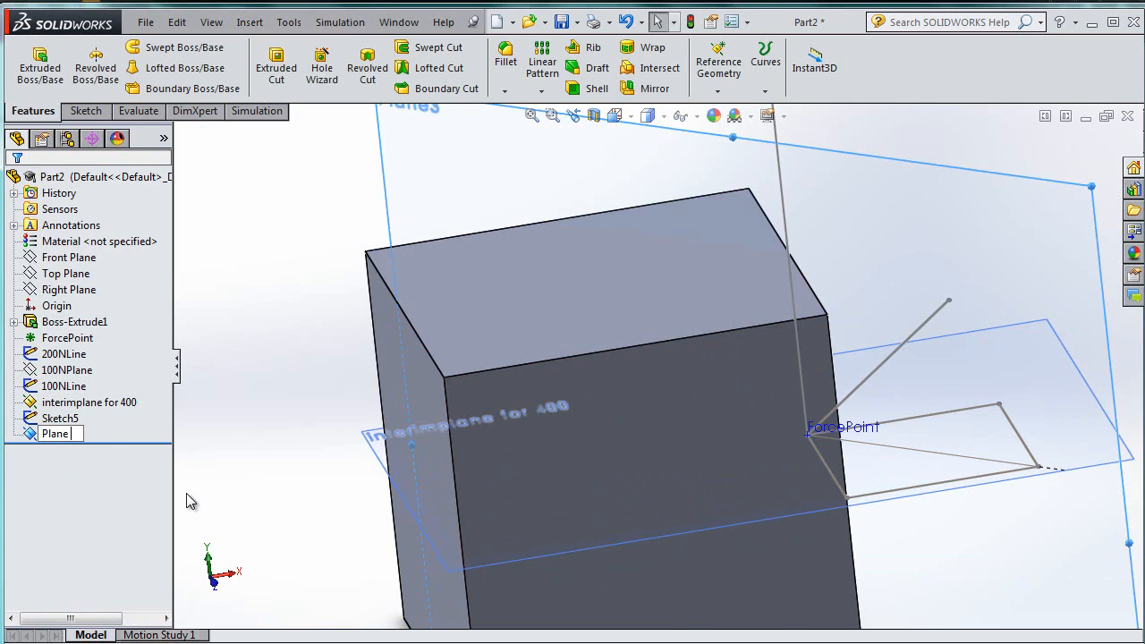
pyautogui.write('for 400N')
pyautogui.press('Return')
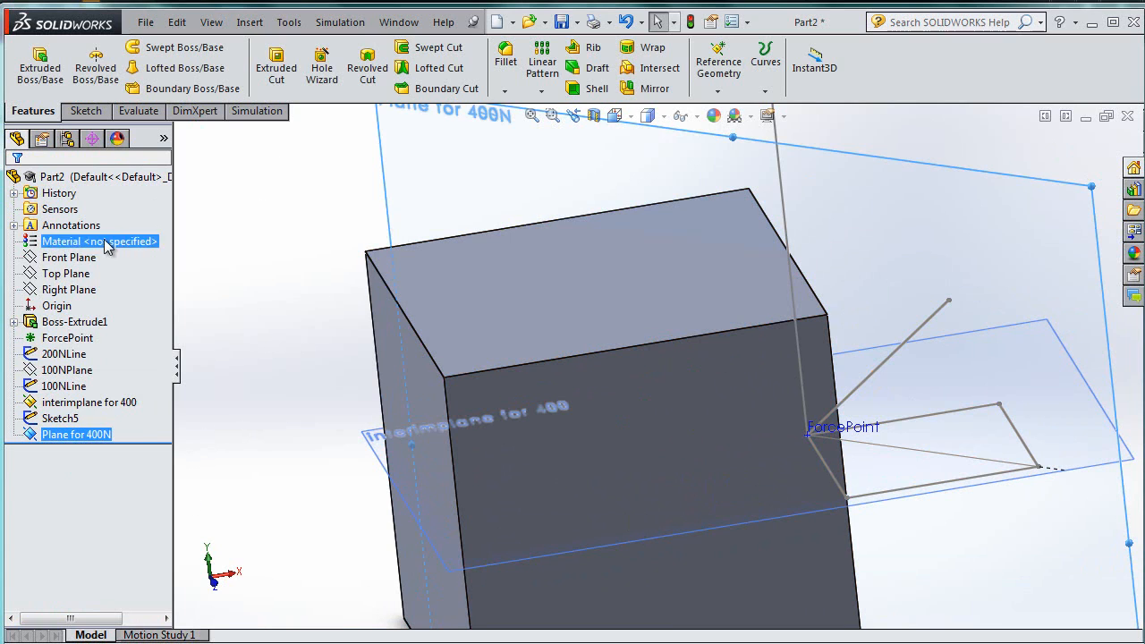
# - Hide 200NLine, "interimplane for 400" and 100NLine in the model
pyautogui.rightClick(85, 355)
pyautogui.click(67, 338)
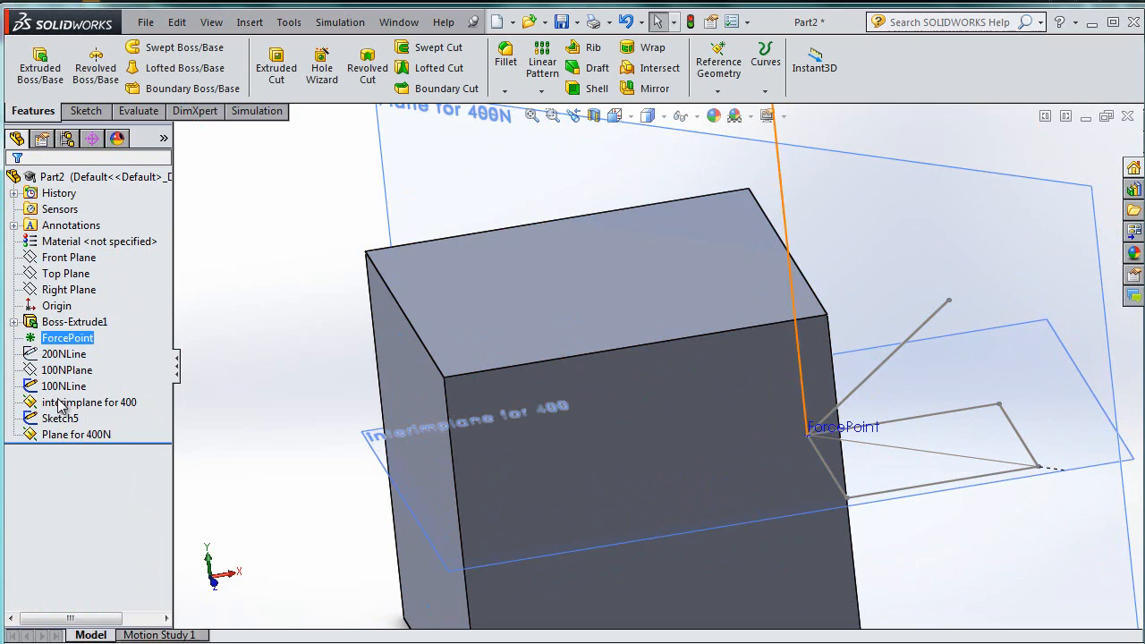
pyautogui.rightClick(58, 403)
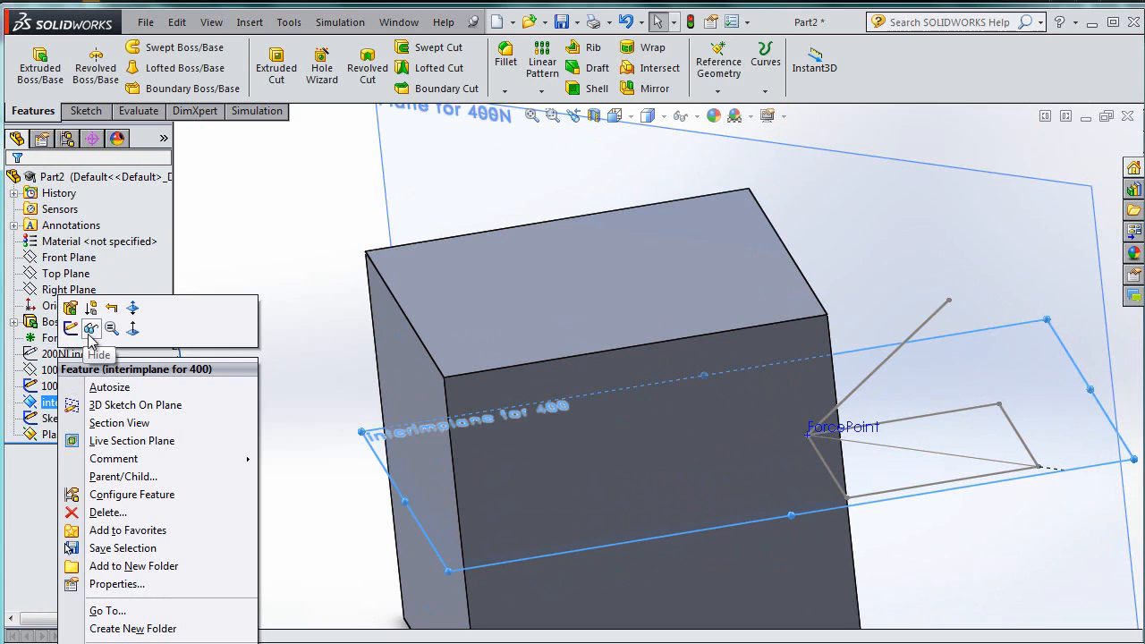
pyautogui.click(90, 329)
pyautogui.rightClick(56, 385)
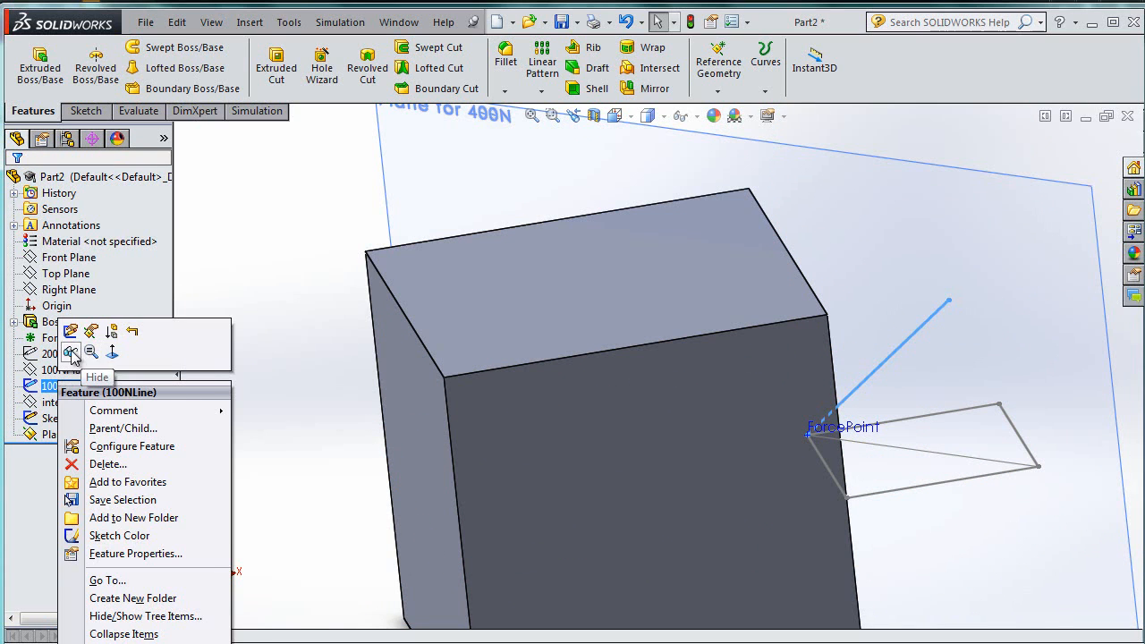
pyautogui.click(72, 353)
# - Hide Sketch5 to view "Plane for 400N" against the cube, and show the sketch again
pyautogui.rightClick(54, 434)
pyautogui.click(54, 417)
pyautogui.rightClick(54, 418)
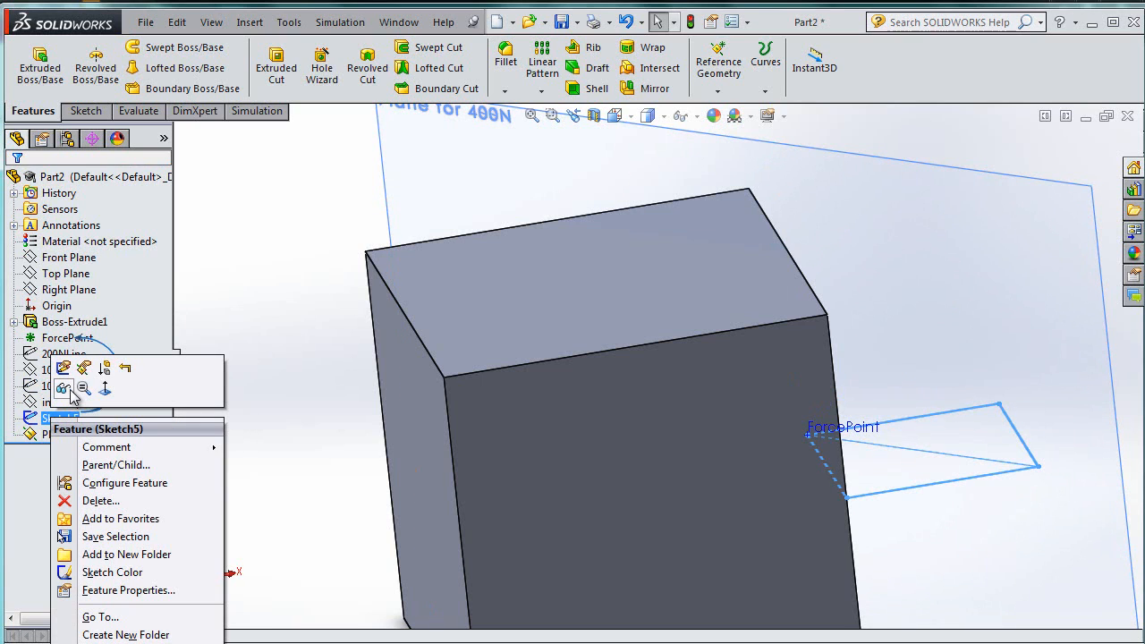
pyautogui.click(320, 461)
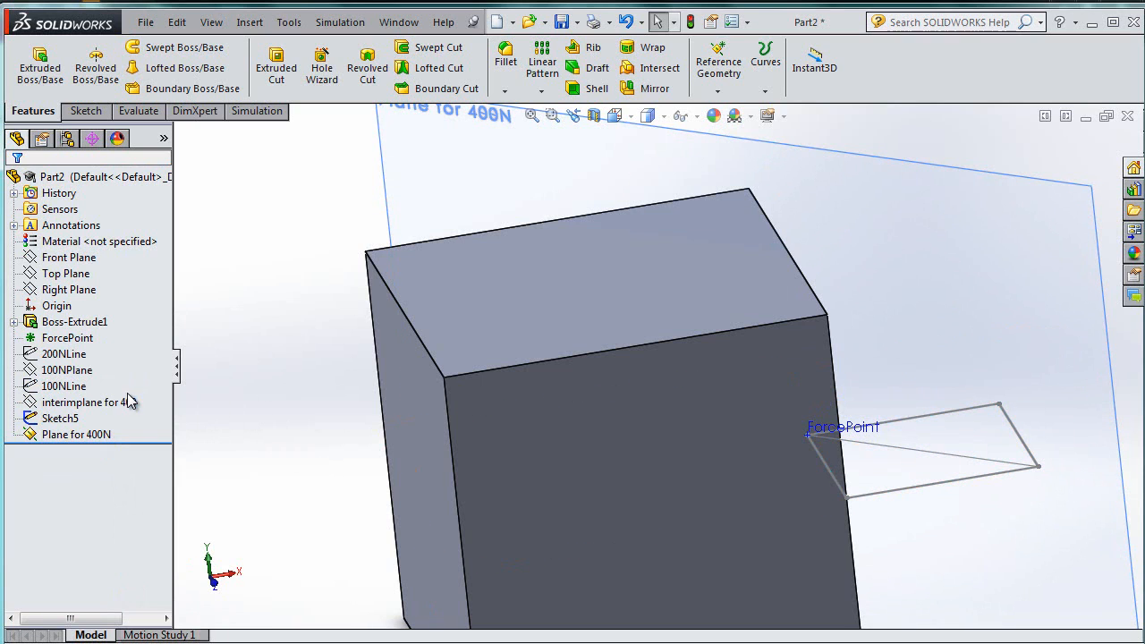
pyautogui.rightClick(58, 418)
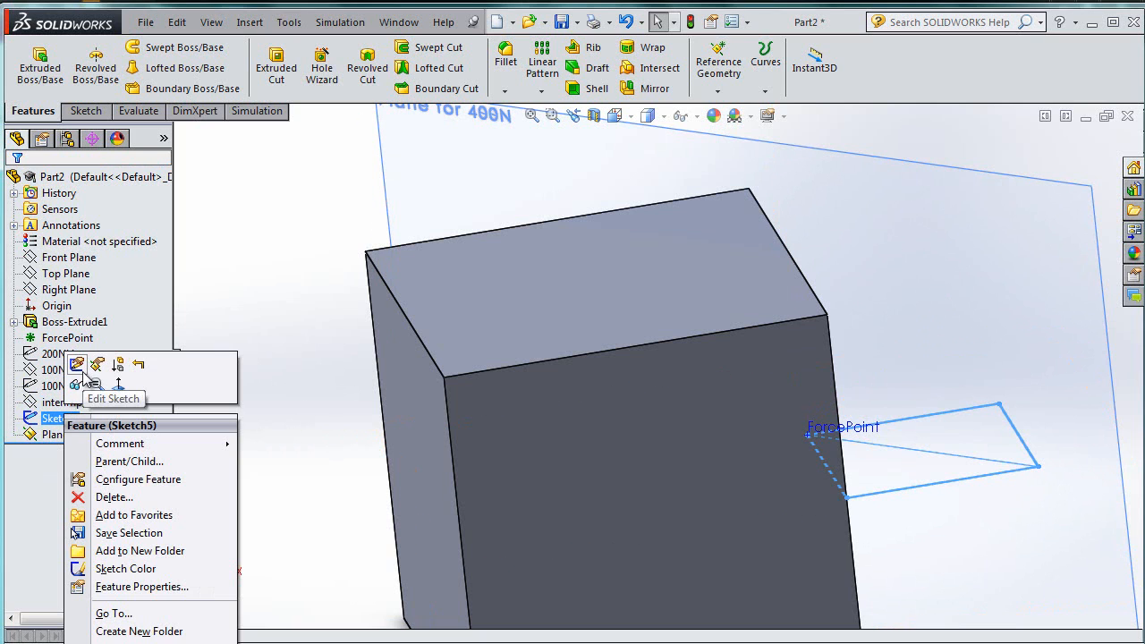
pyautogui.press('Escape')
pyautogui.click(332, 462)
pyautogui.moveTo(331, 462)
pyautogui.mouseDown(button='middle')
pyautogui.moveTo(310, 371)
pyautogui.moveTo(289, 427)
pyautogui.moveTo(308, 563)
pyautogui.moveTo(307, 498)
pyautogui.mouseUp(button='middle')
pyautogui.scroll(-6, 549, 524)
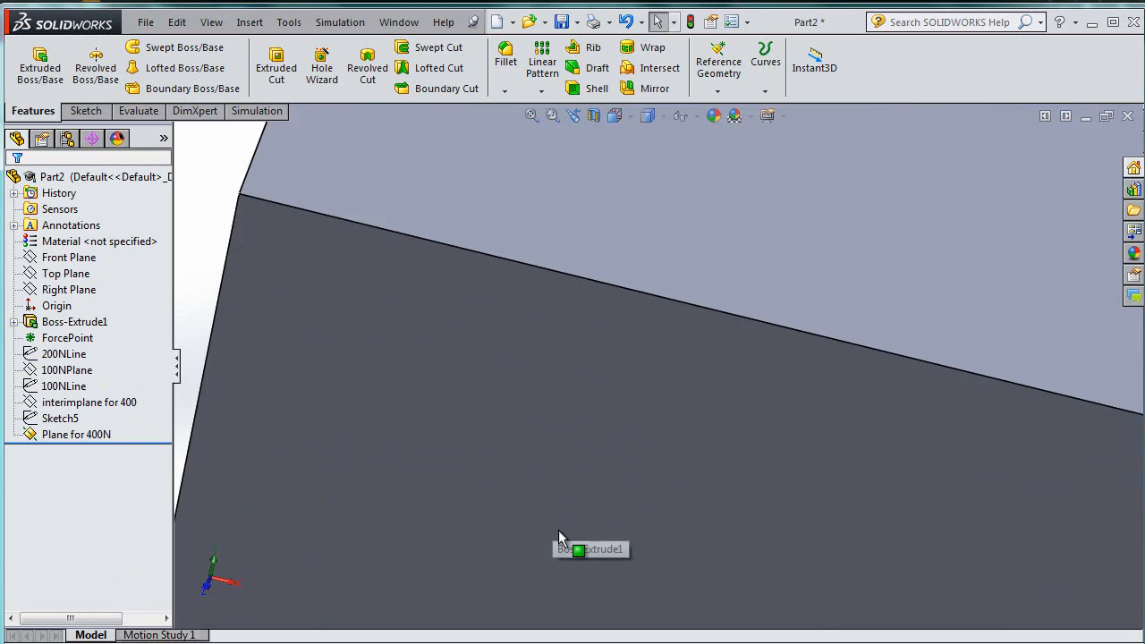
pyautogui.scroll(5, 562, 535)
pyautogui.moveTo(562, 535); pyautogui.dragTo(680, 383, button='middle')
pyautogui.moveTo(707, 463); pyautogui.dragTo(736, 335, button='middle')
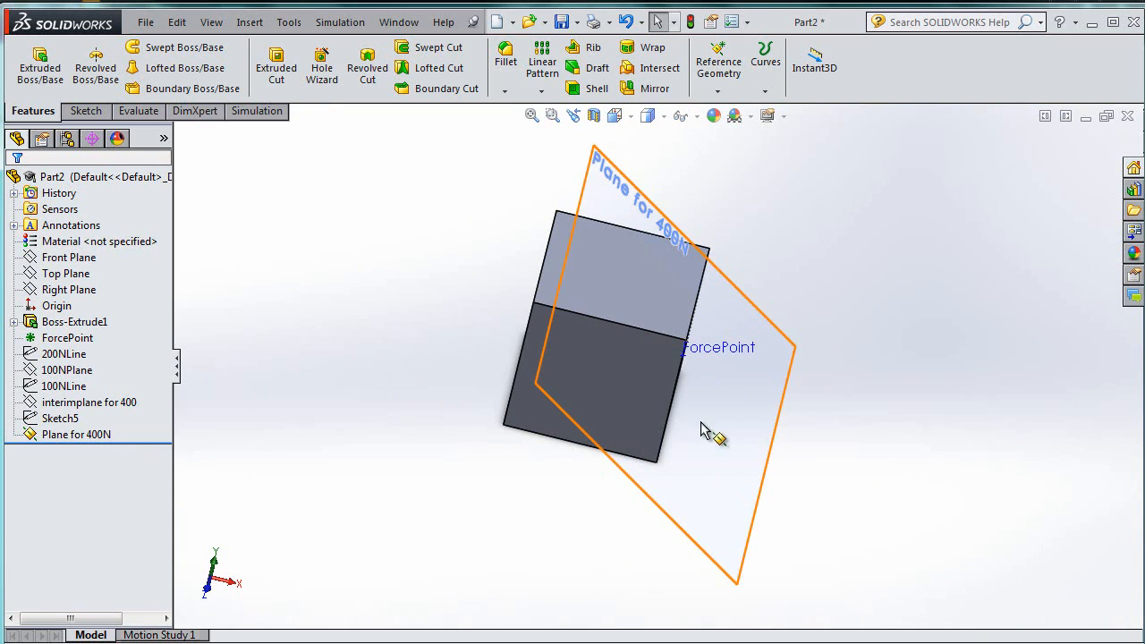
pyautogui.rightClick(56, 419)
pyautogui.click(74, 393)
# - Orient the view normal to "Plane for 400N" and start a new sketch on that plane
pyautogui.moveTo(567, 501)
pyautogui.mouseDown(button='middle')
pyautogui.moveTo(486, 388)
pyautogui.moveTo(531, 440)
pyautogui.moveTo(493, 439)
pyautogui.moveTo(496, 384)
pyautogui.moveTo(509, 437)
pyautogui.moveTo(504, 399)
pyautogui.moveTo(489, 390)
pyautogui.moveTo(511, 404)
pyautogui.moveTo(480, 378)
pyautogui.moveTo(485, 393)
pyautogui.mouseUp(button='middle')
pyautogui.click(766, 486)
pyautogui.rightClick(767, 485)
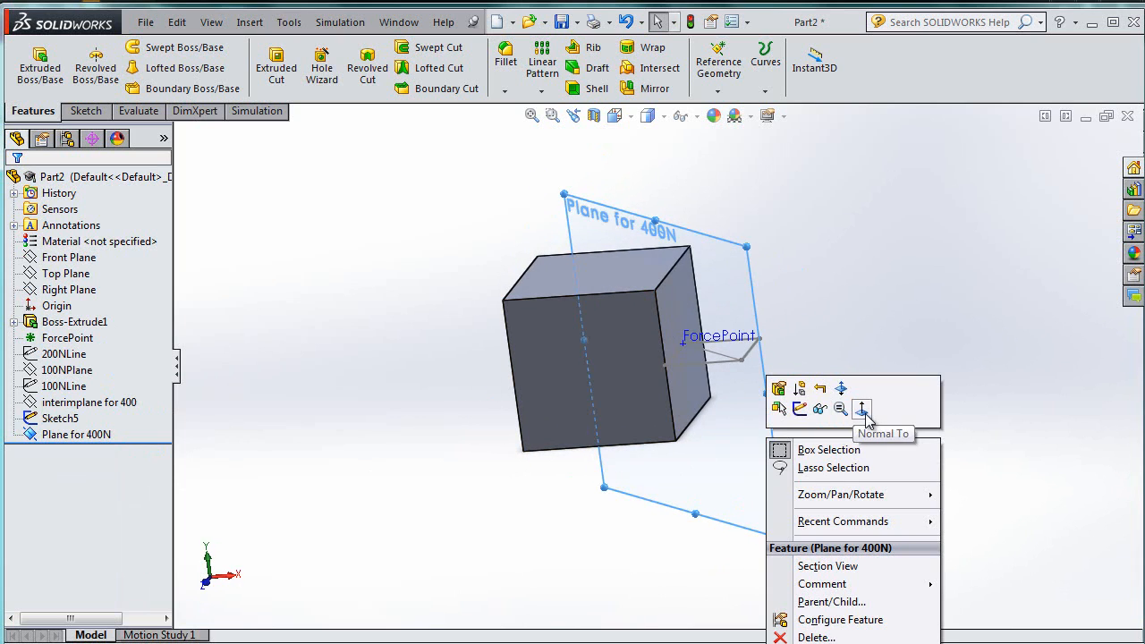
pyautogui.click(841, 410)
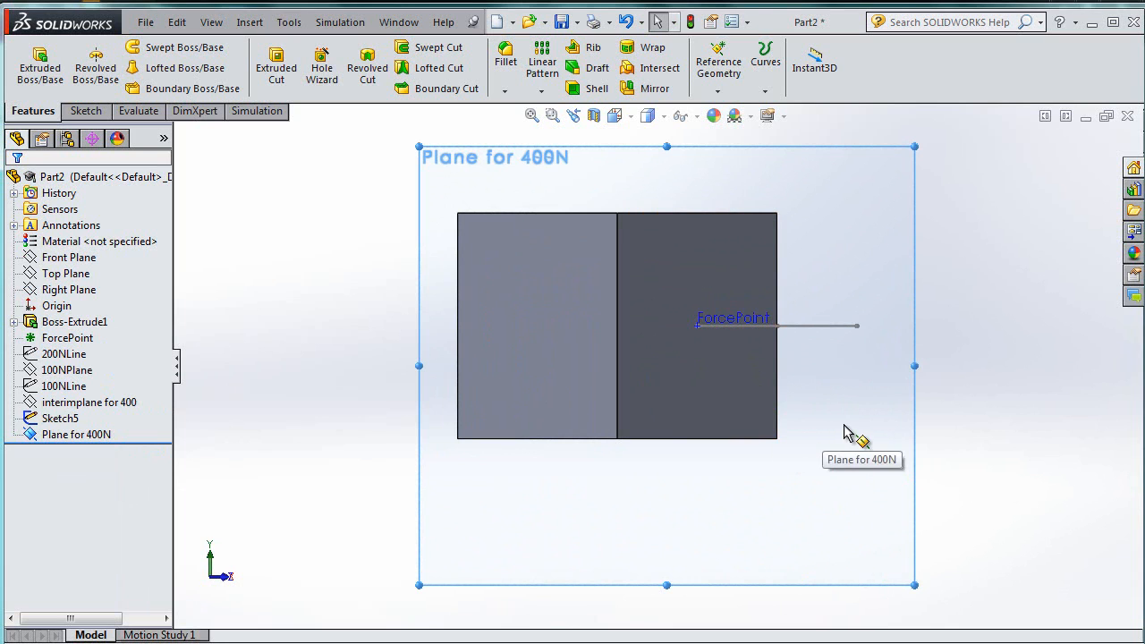
pyautogui.moveTo(830, 431); pyautogui.dragTo(842, 491, button='middle')
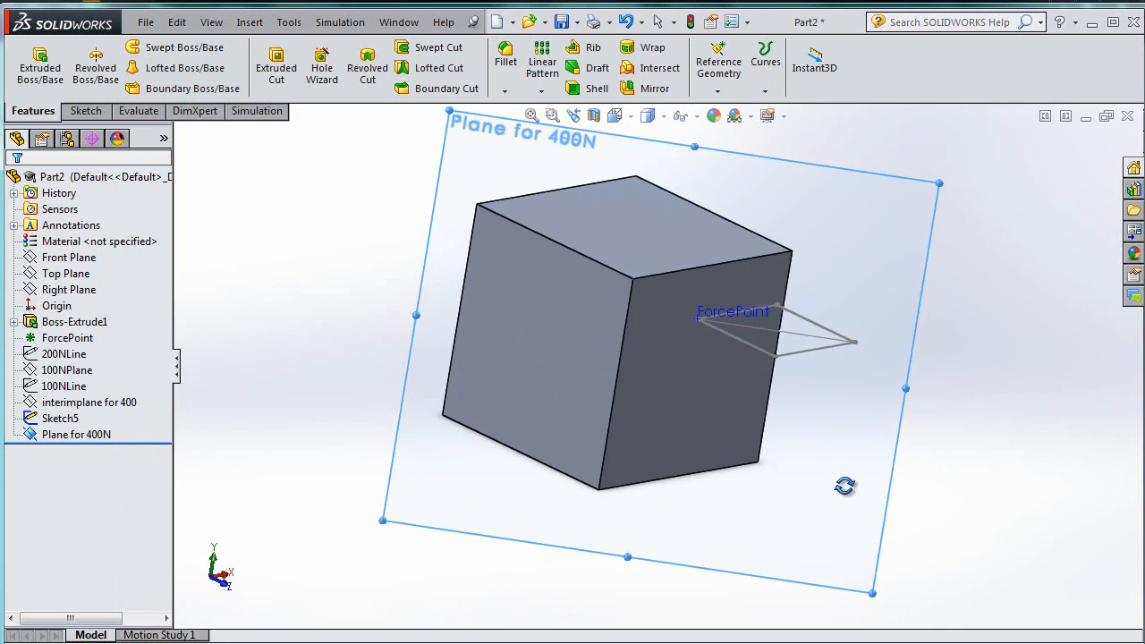
pyautogui.rightClick(844, 498)
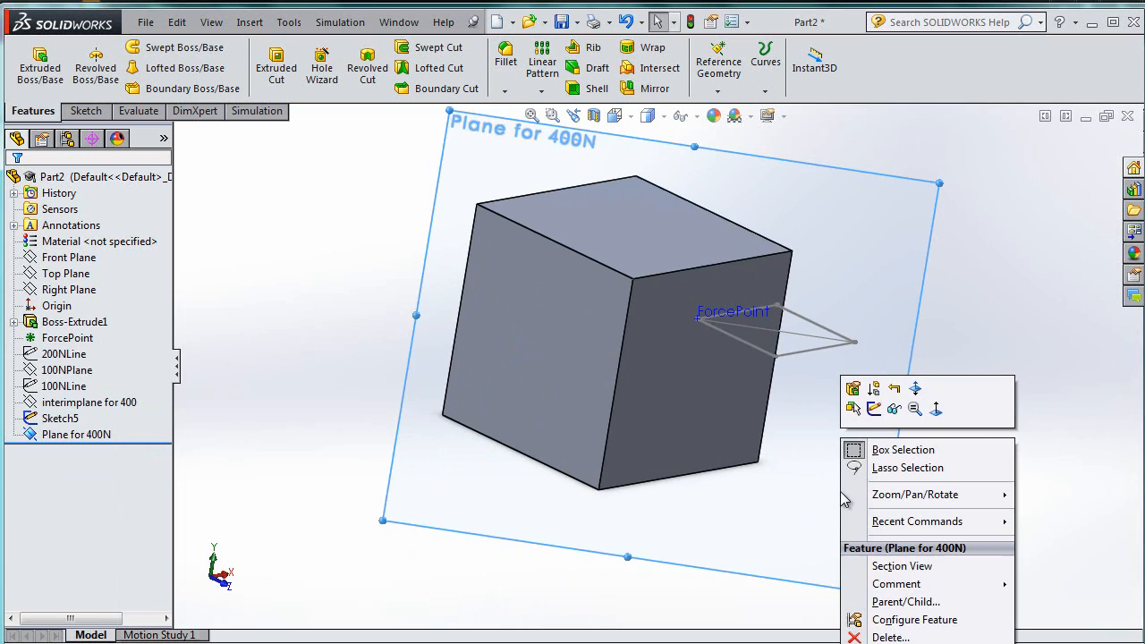
pyautogui.click(936, 412)
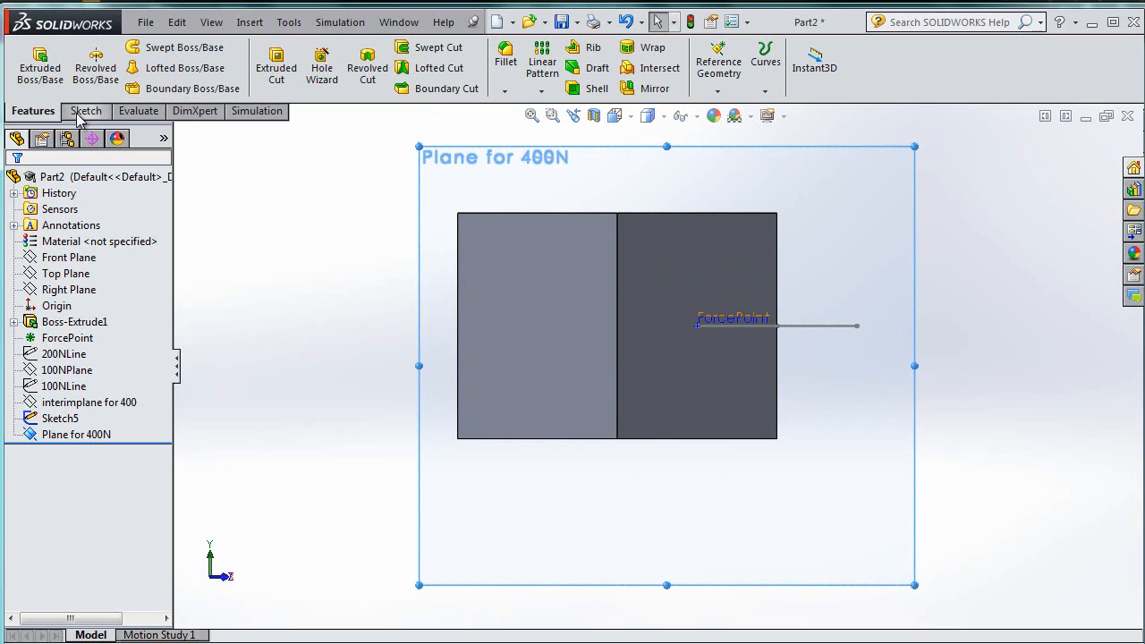
pyautogui.rightClick(834, 490)
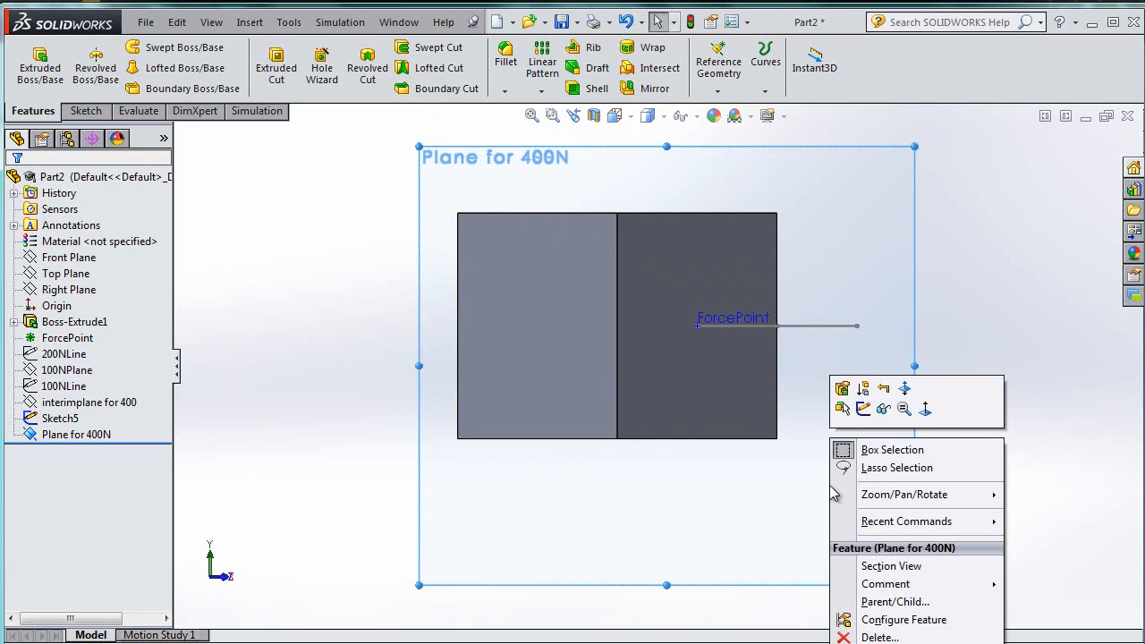
pyautogui.click(863, 408)
pyautogui.click(123, 47)
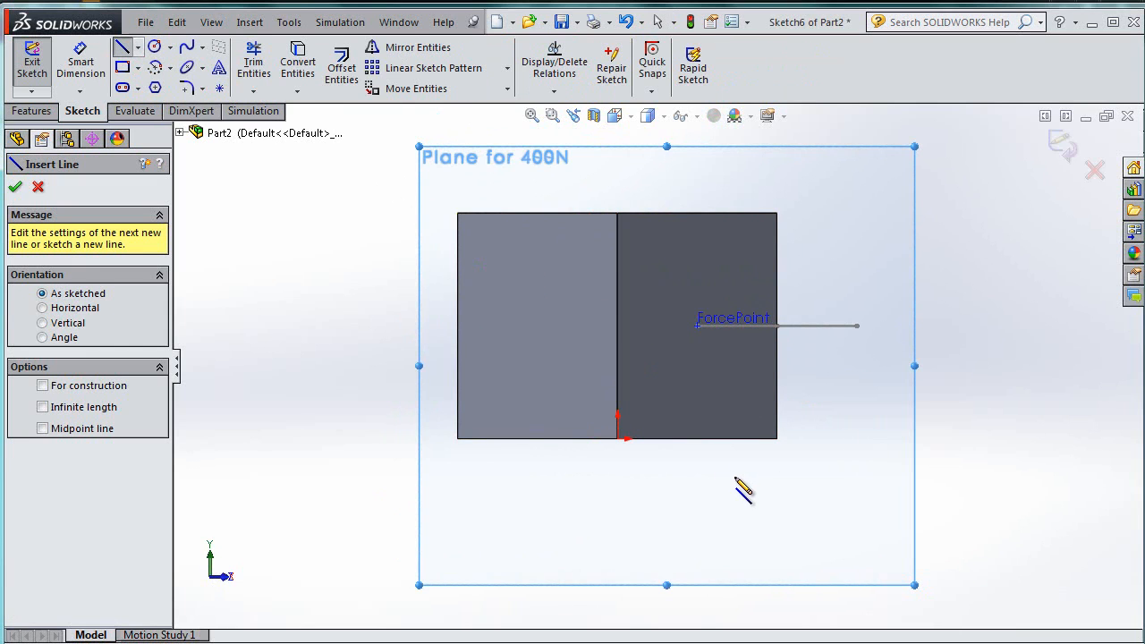
pyautogui.click(698, 326)
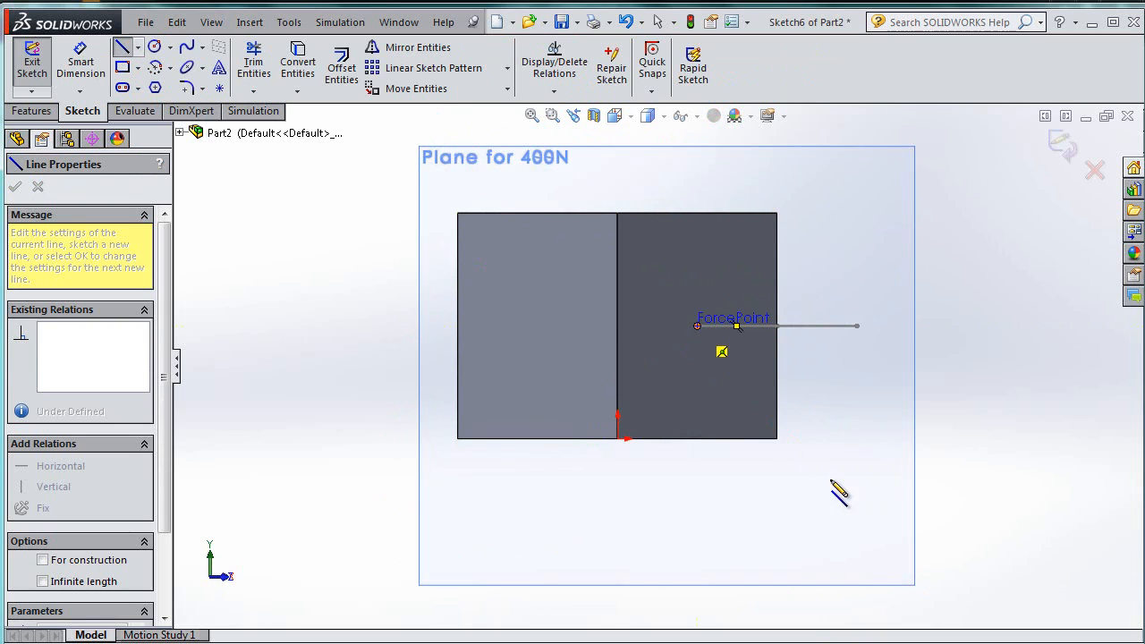
pyautogui.click(882, 510)
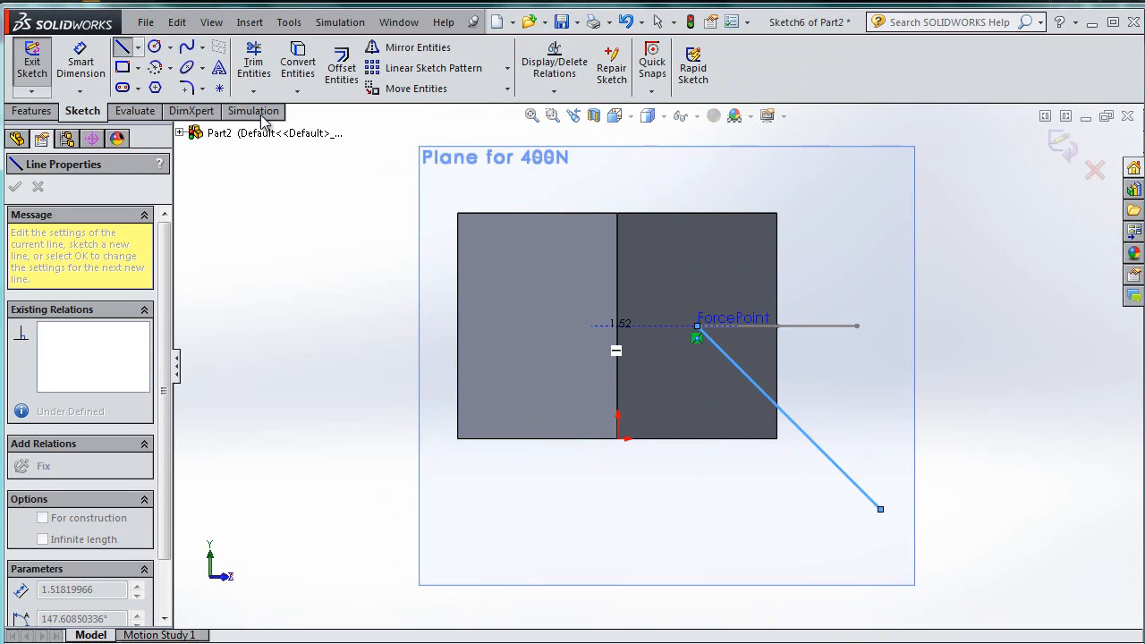
pyautogui.click(137, 48)
pyautogui.click(125, 48)
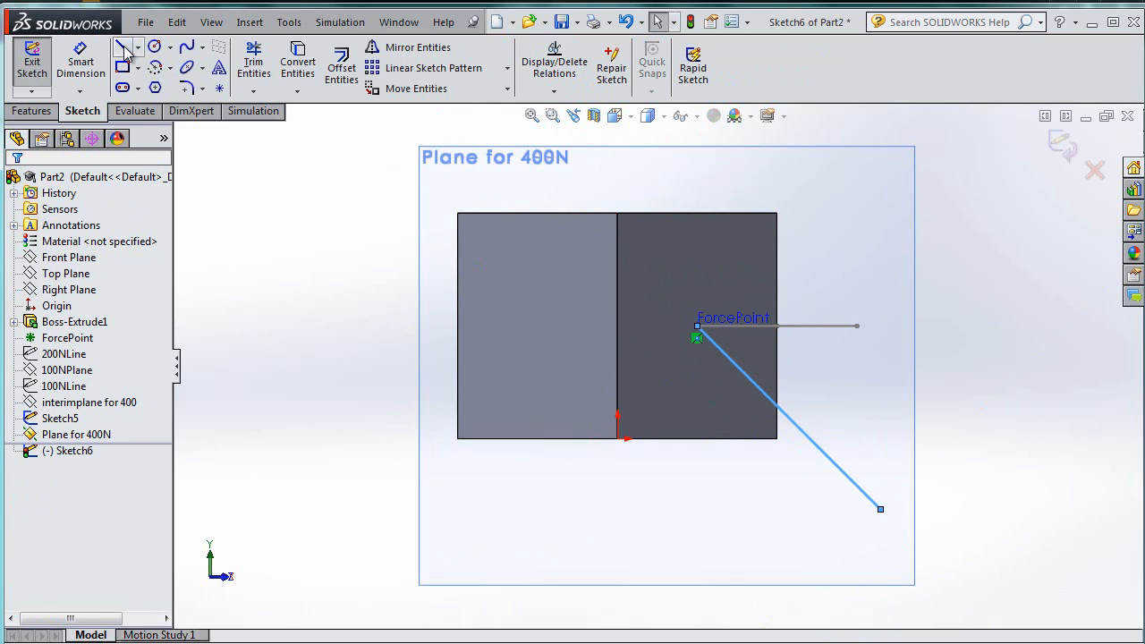
pyautogui.click(854, 489)
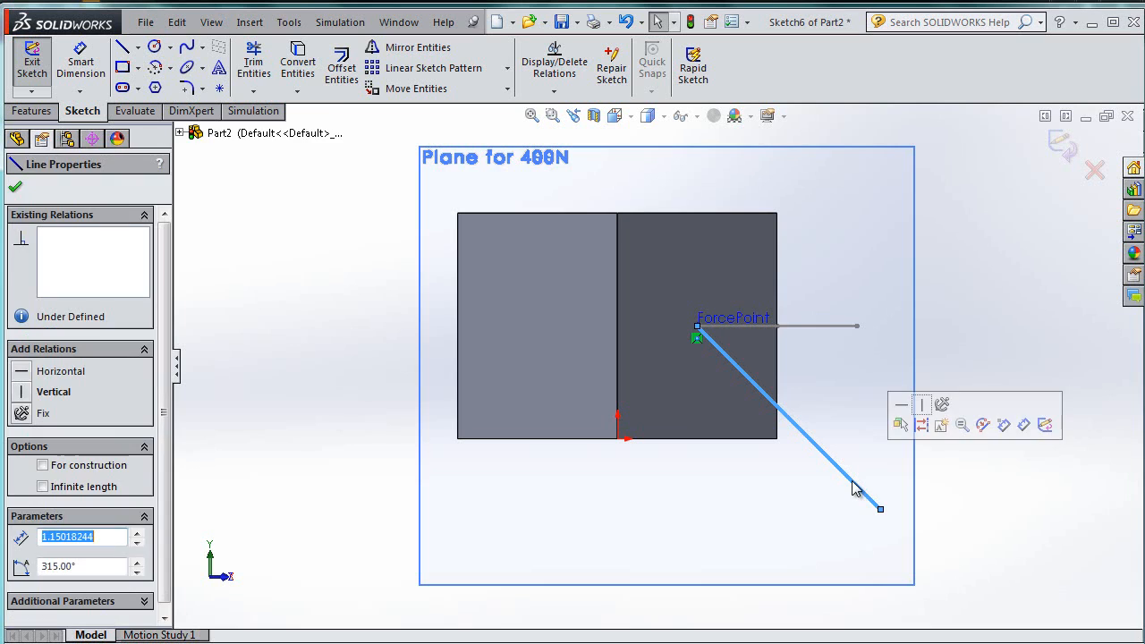
pyautogui.press('Delete')
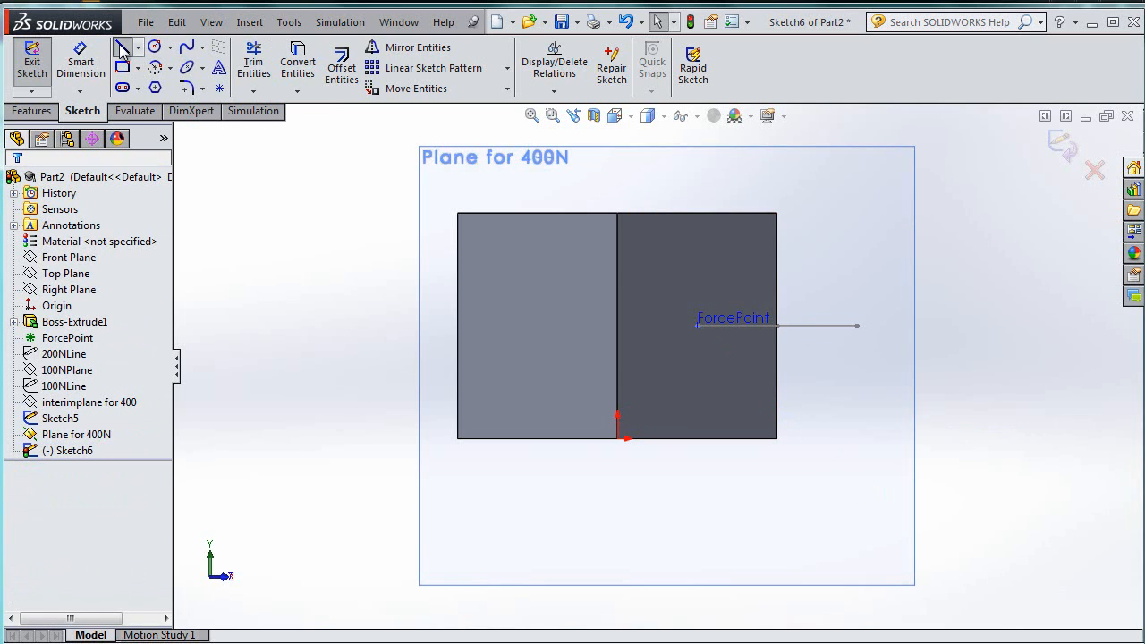
# - Sketch a line about 1.17 m long from ForcePoint, sloping down about 43° and ending outside the cube
pyautogui.click(122, 47)
pyautogui.click(698, 327)
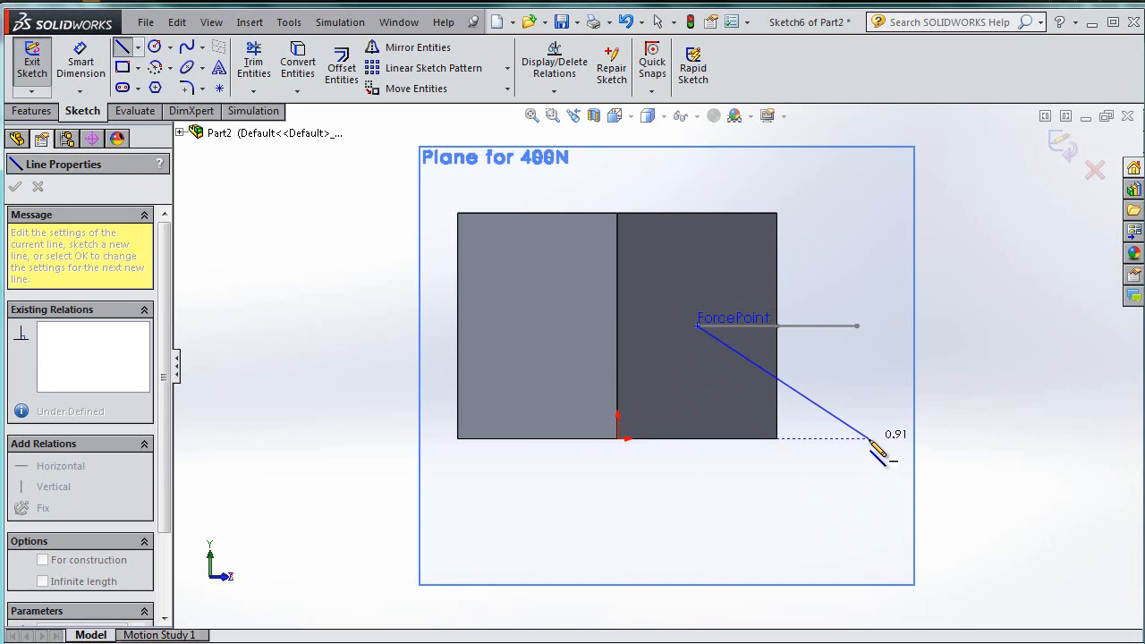
pyautogui.click(857, 326)
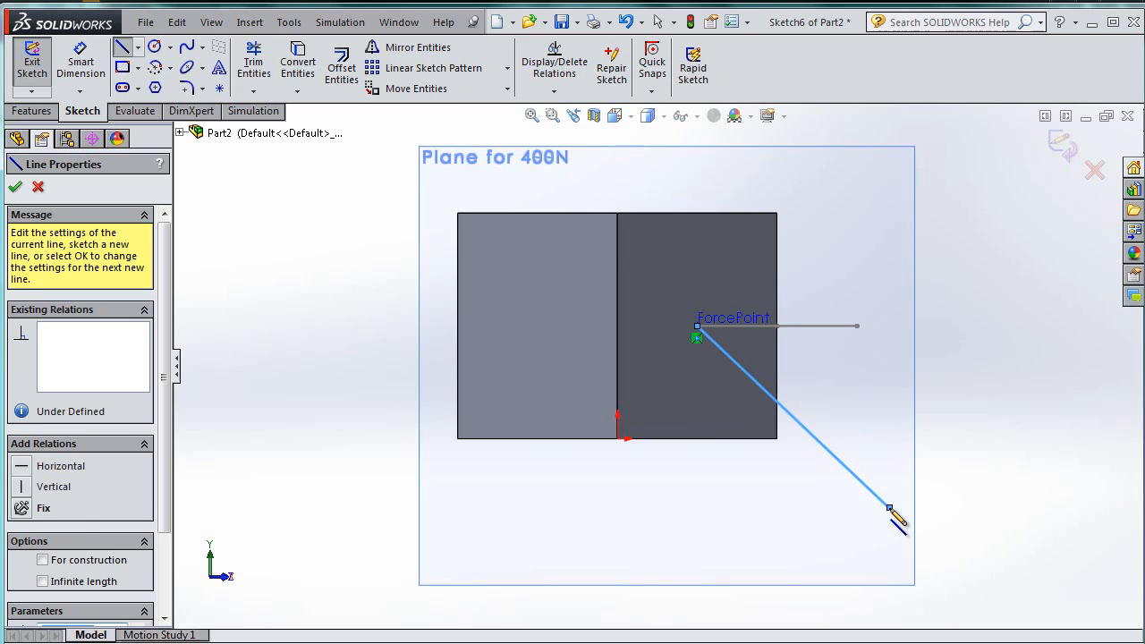
pyautogui.doubleClick(889, 507)
pyautogui.click(125, 48)
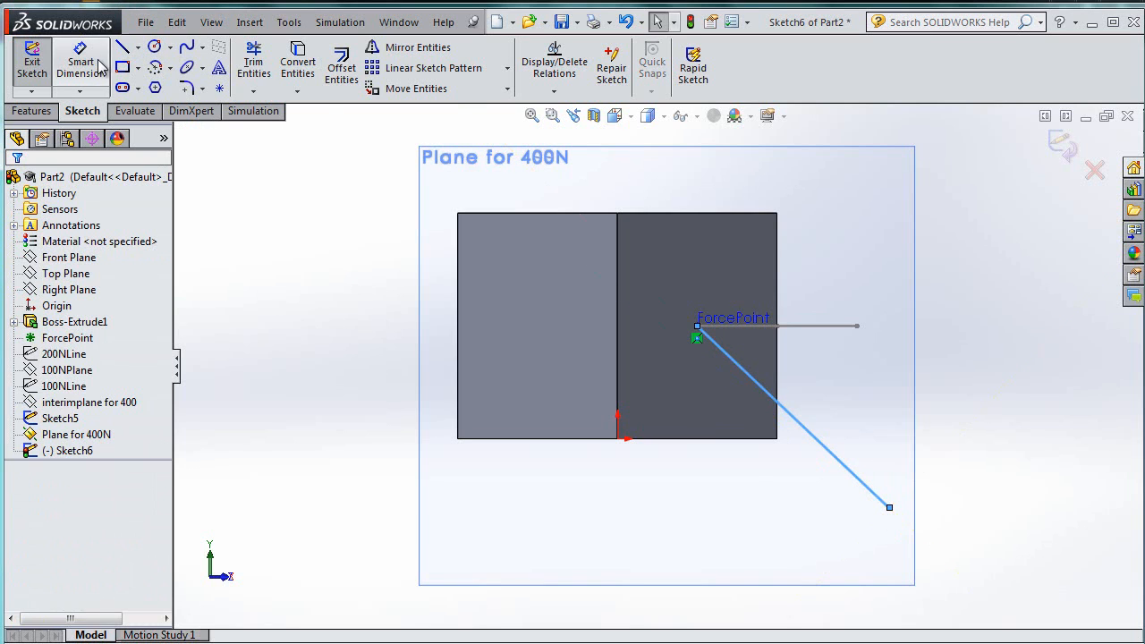
# - Dimension the angle between the new line and the horizontal Sketch5 line at ForcePoint as 30°
pyautogui.click(80, 61)
pyautogui.click(728, 330)
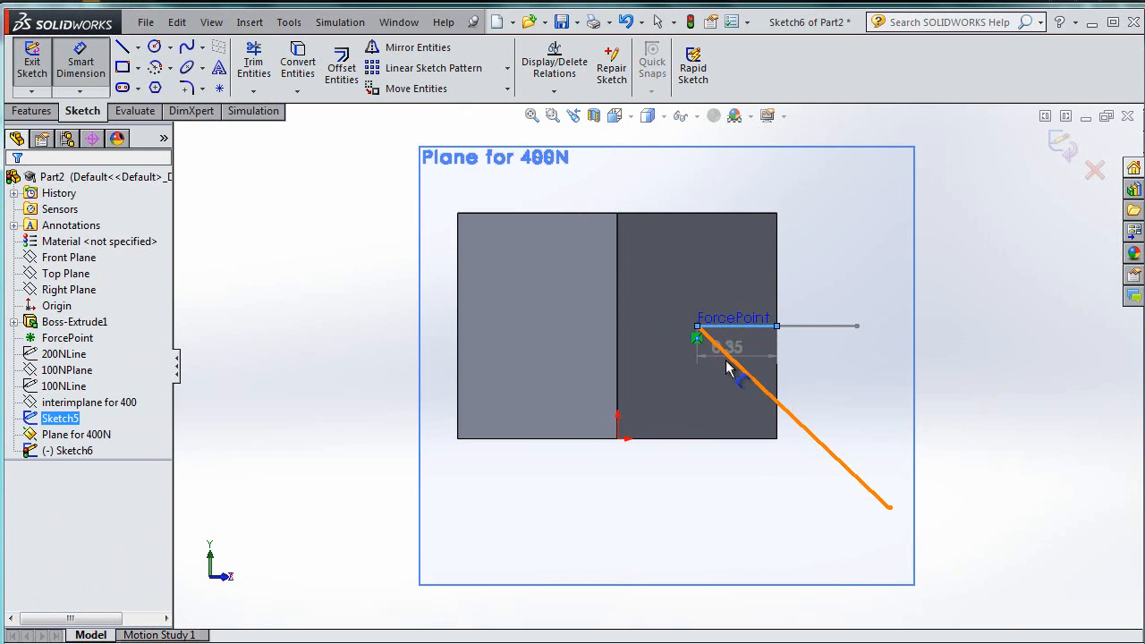
pyautogui.click(738, 366)
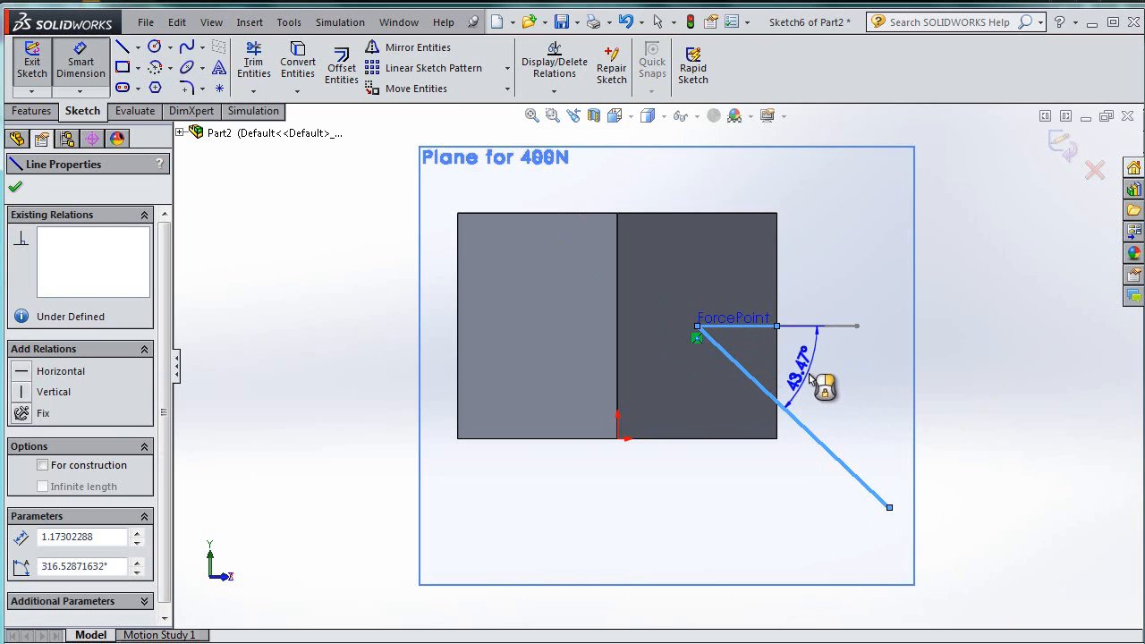
pyautogui.click(815, 382)
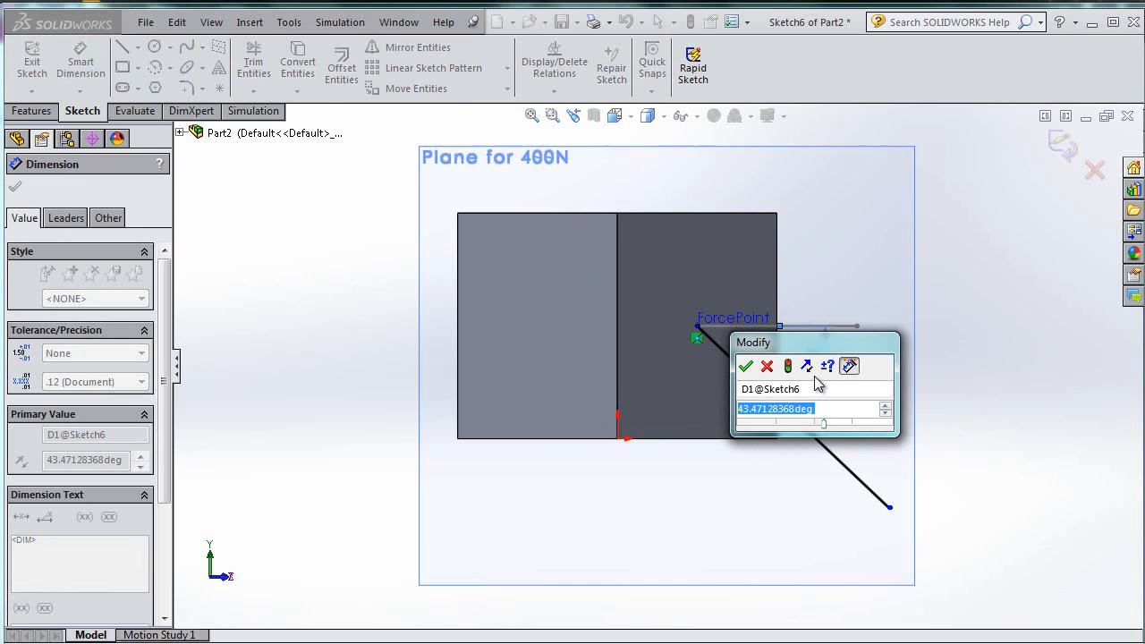
pyautogui.write('0')
pyautogui.press('Left')
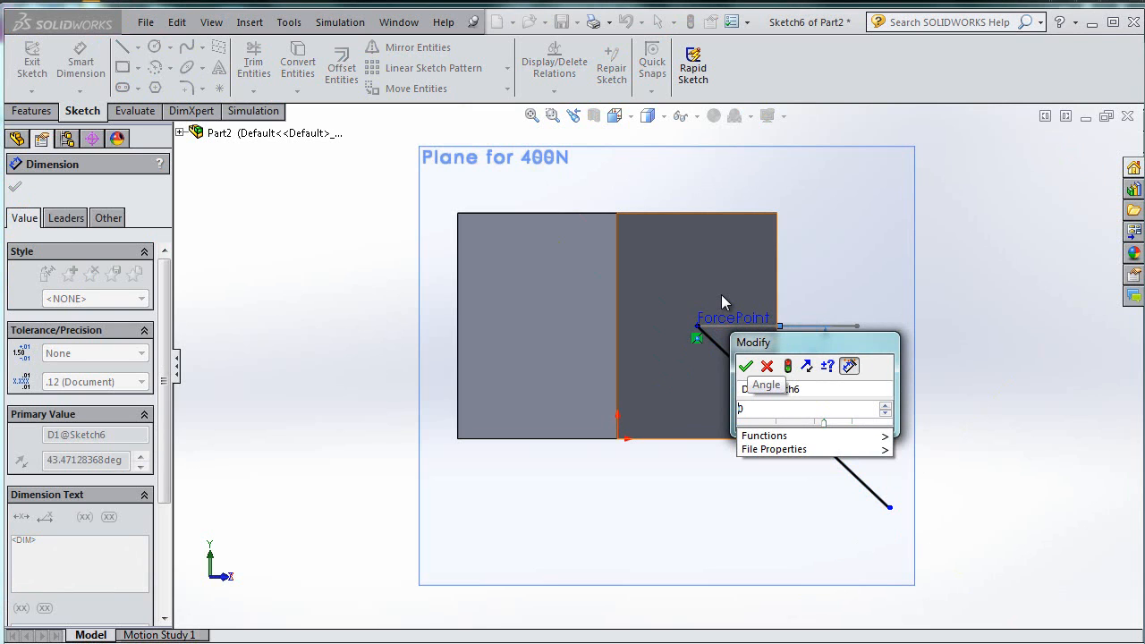
pyautogui.click(8, 50)
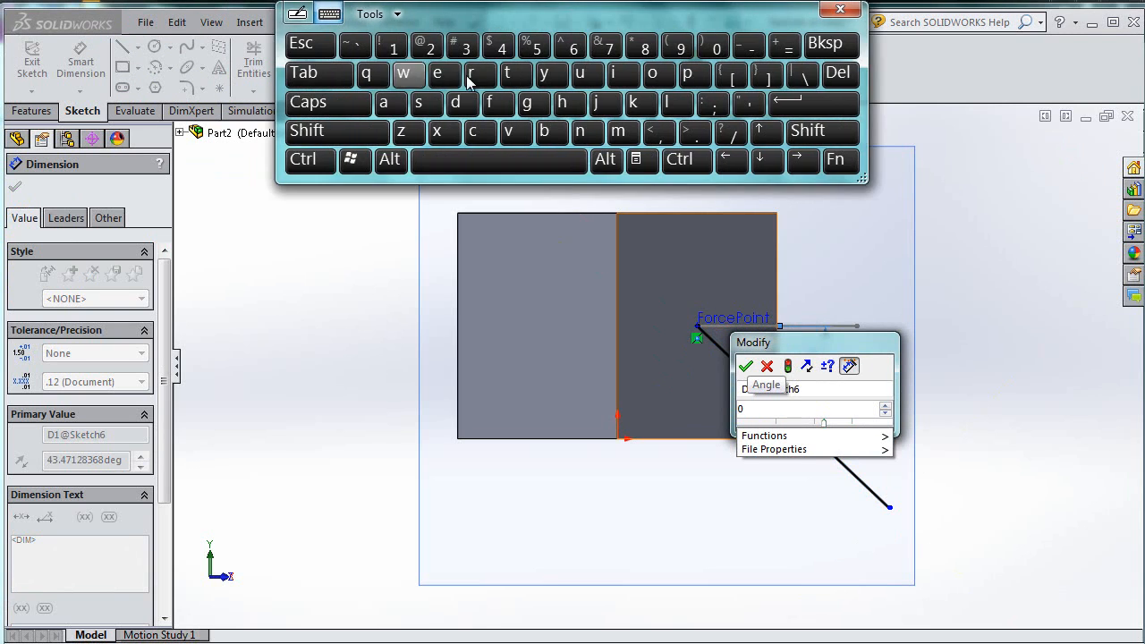
pyautogui.click(841, 9)
pyautogui.click(807, 414)
pyautogui.click(463, 47)
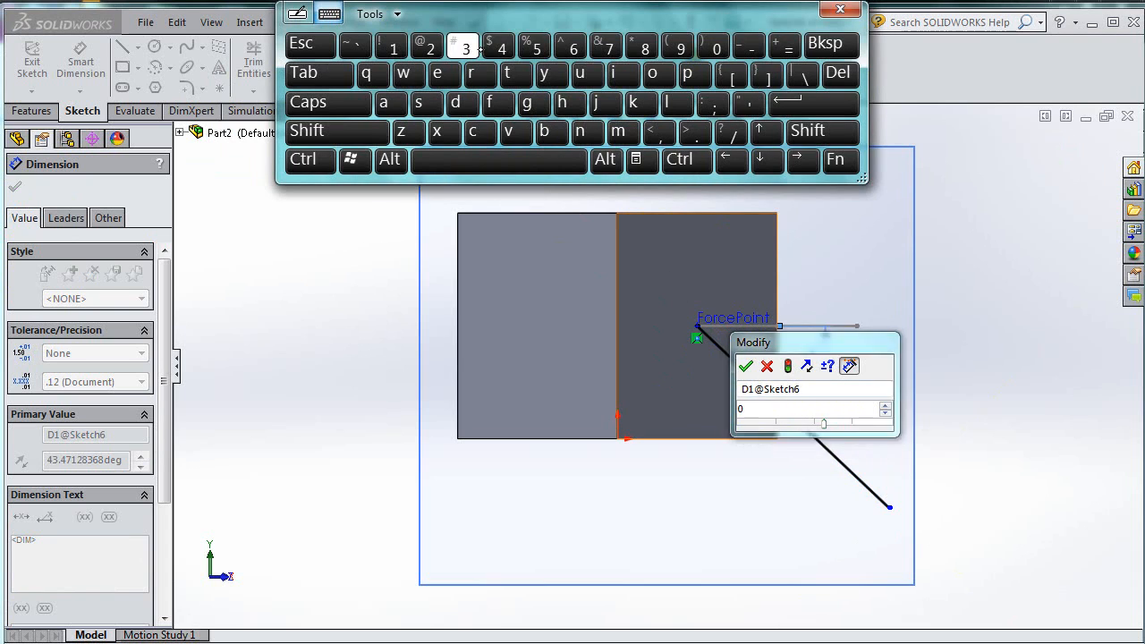
pyautogui.press('Return')
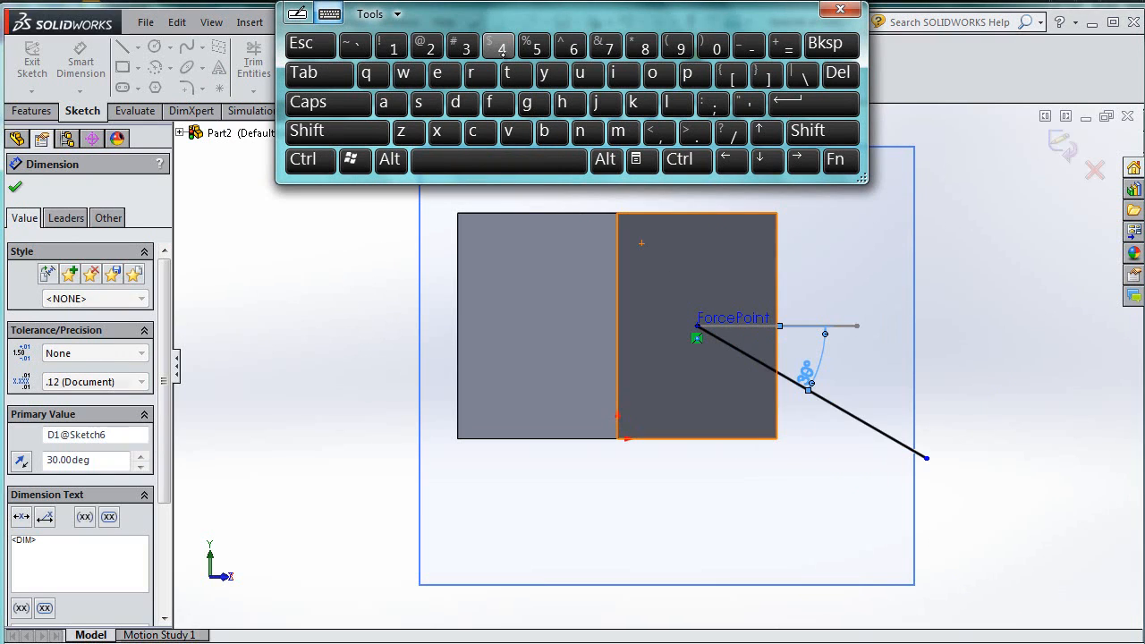
pyautogui.click(842, 9)
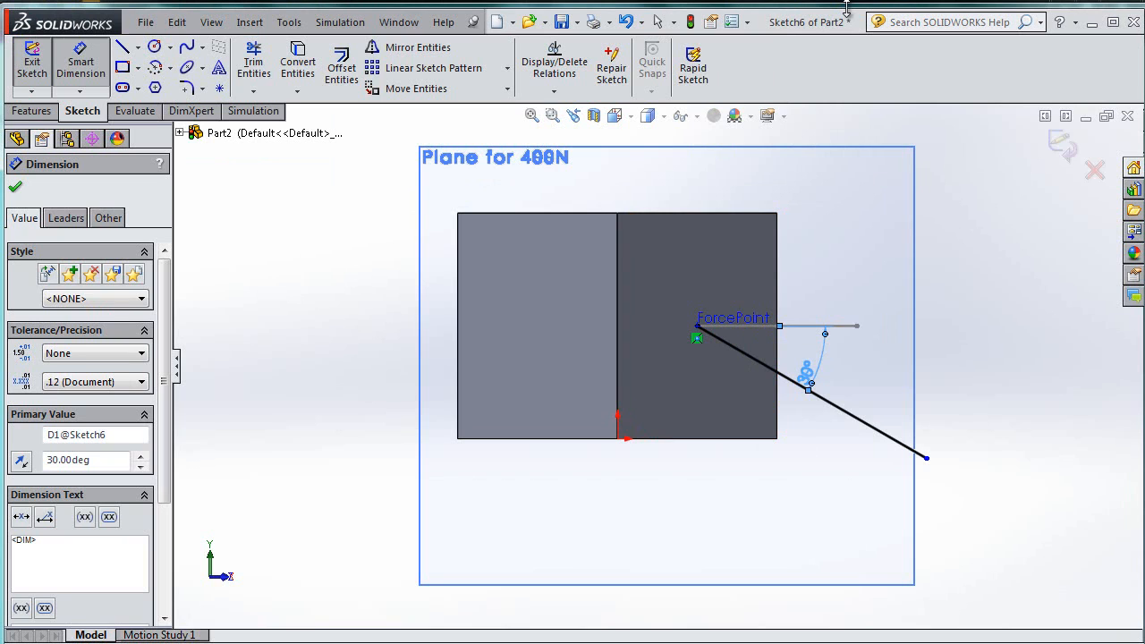
pyautogui.press('Escape')
# - Dimension the sloped line's length as 1 m and exit the sketch
pyautogui.click(878, 437)
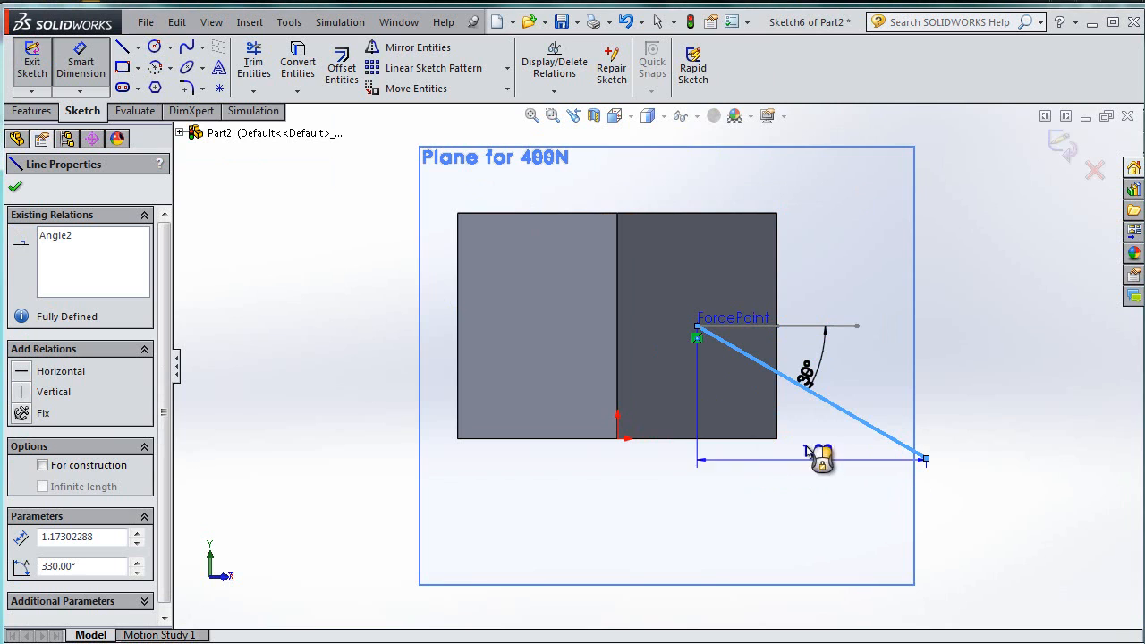
pyautogui.click(748, 427)
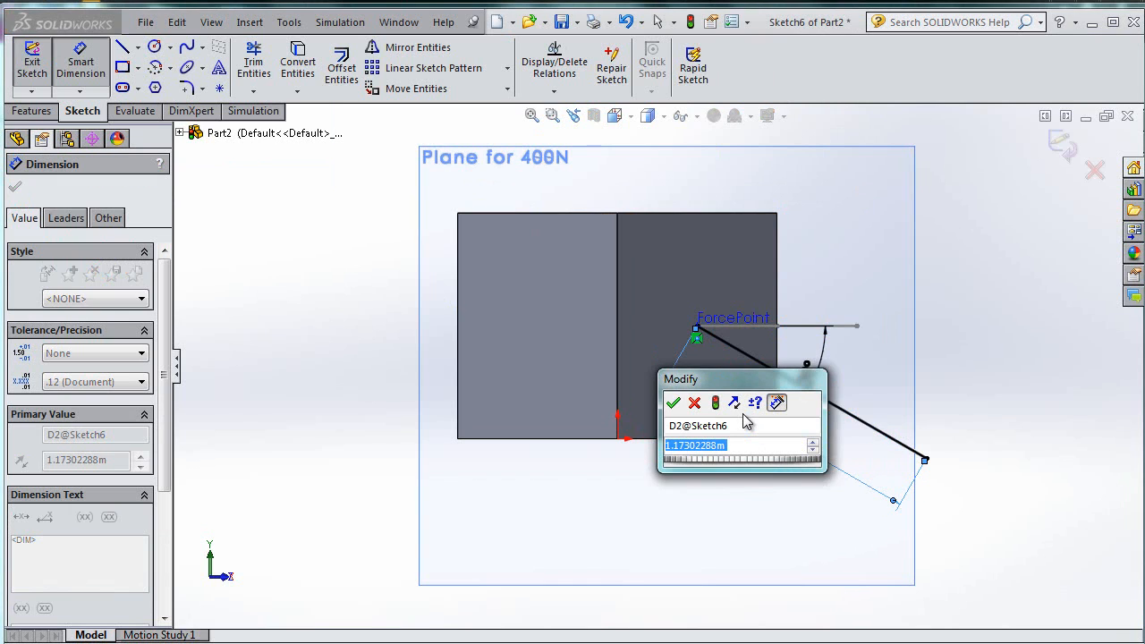
pyautogui.press('Return')
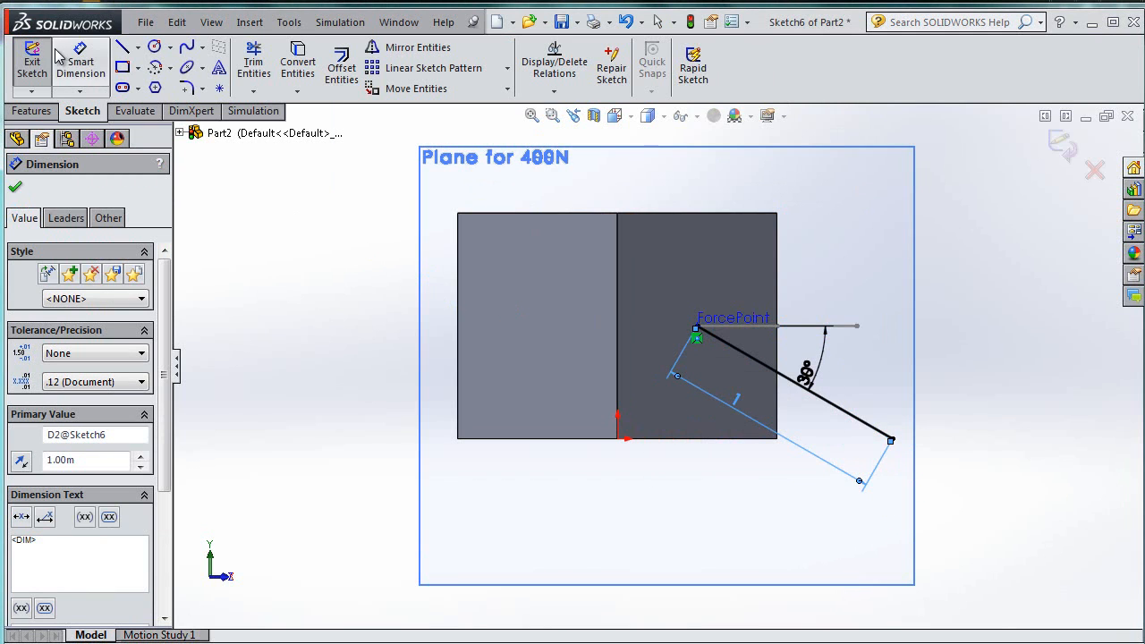
pyautogui.click(32, 62)
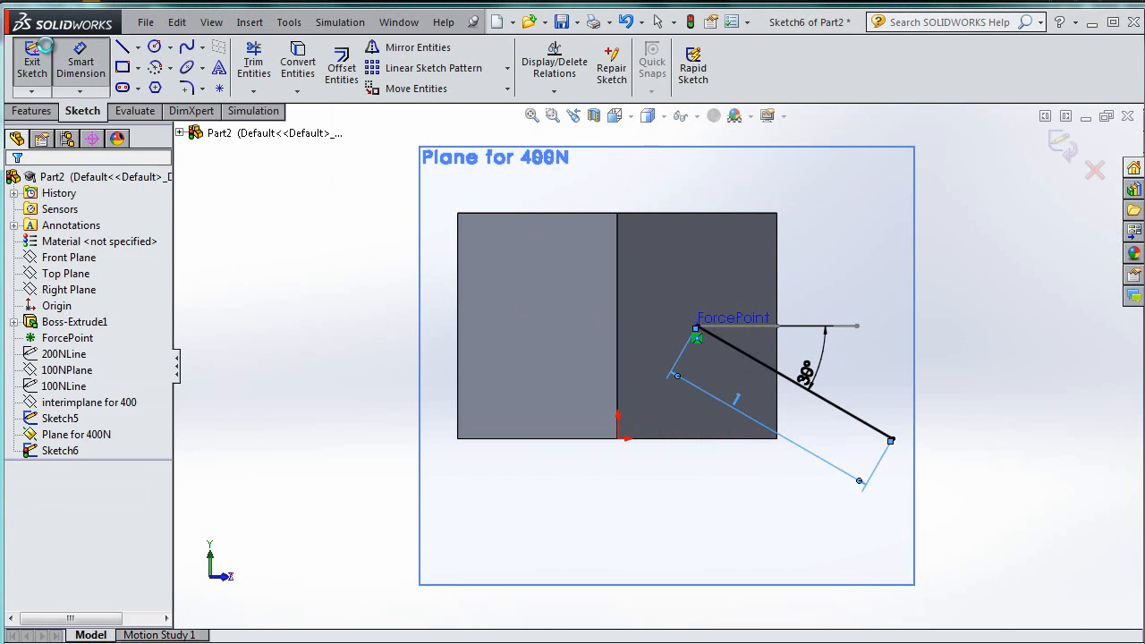
# - Rename the new line sketch as "400NLine"
pyautogui.click(61, 454)
pyautogui.click(60, 450)
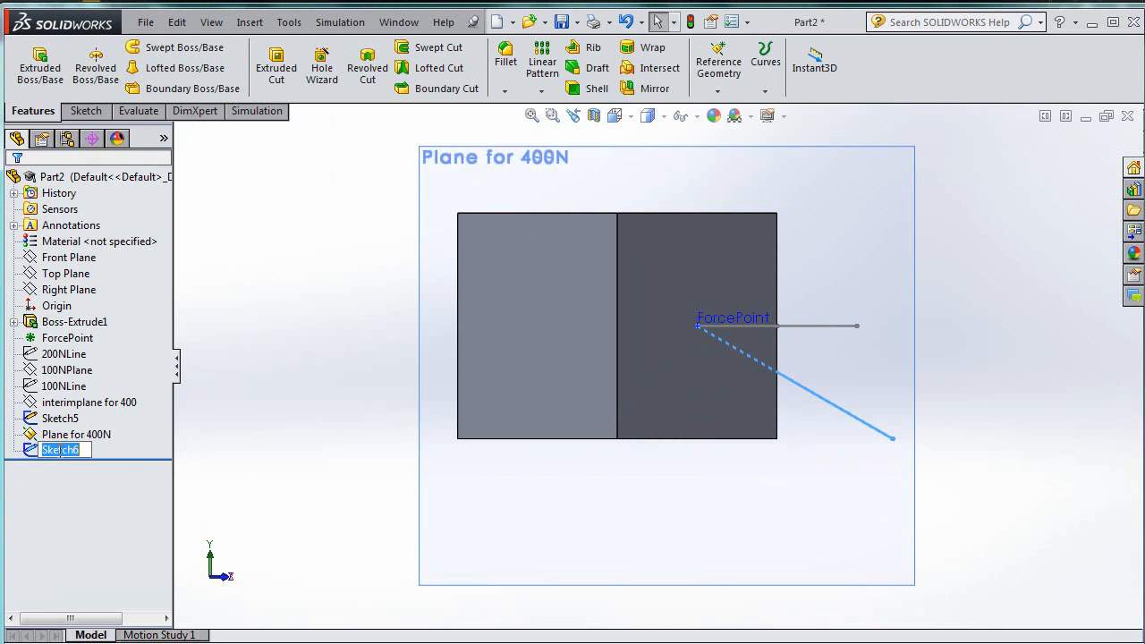
pyautogui.write('400NLine')
pyautogui.press('Return')
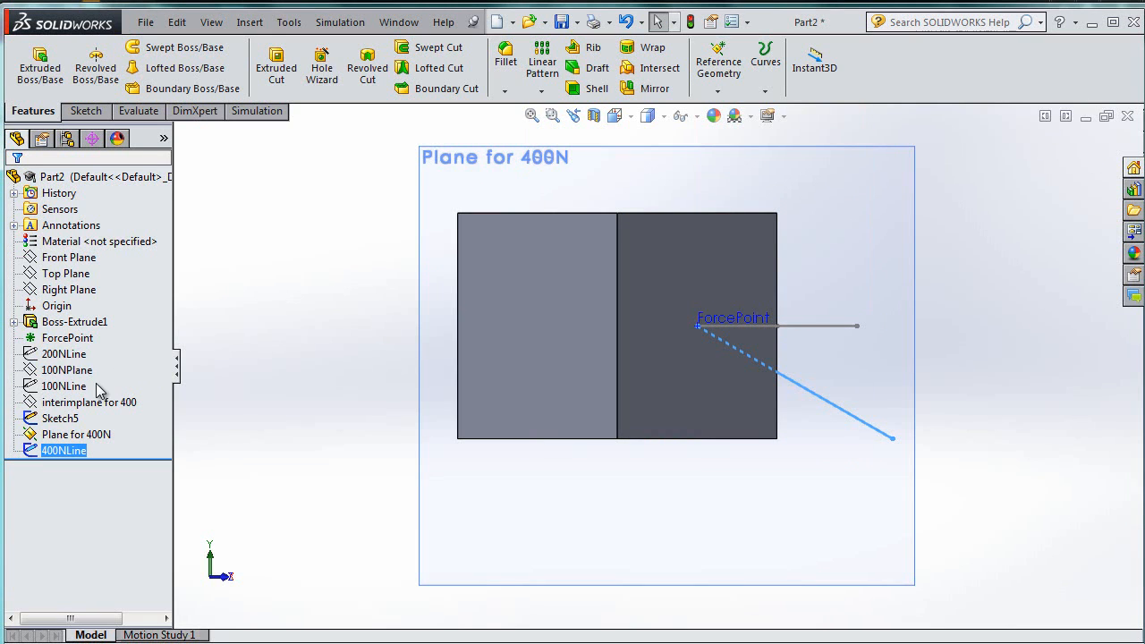
# - Hide Sketch5 and "Plane for 400N" in the model
pyautogui.keyDown('ctrl'); pyautogui.click(66, 432); pyautogui.keyUp('ctrl')
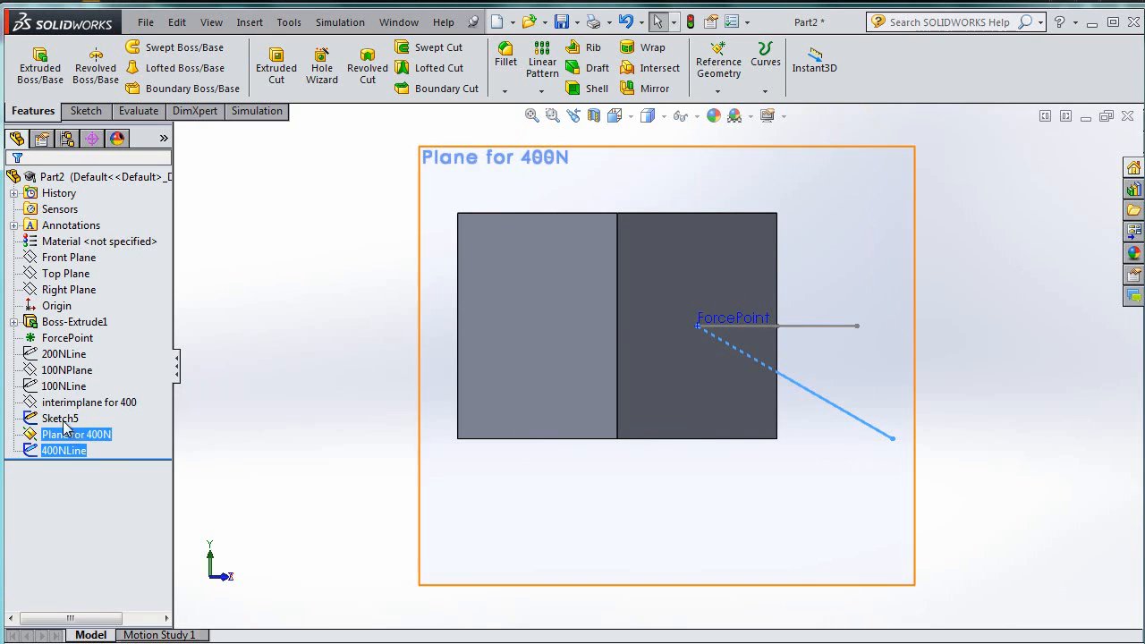
pyautogui.rightClick(62, 419)
pyautogui.click(63, 434)
pyautogui.rightClick(62, 433)
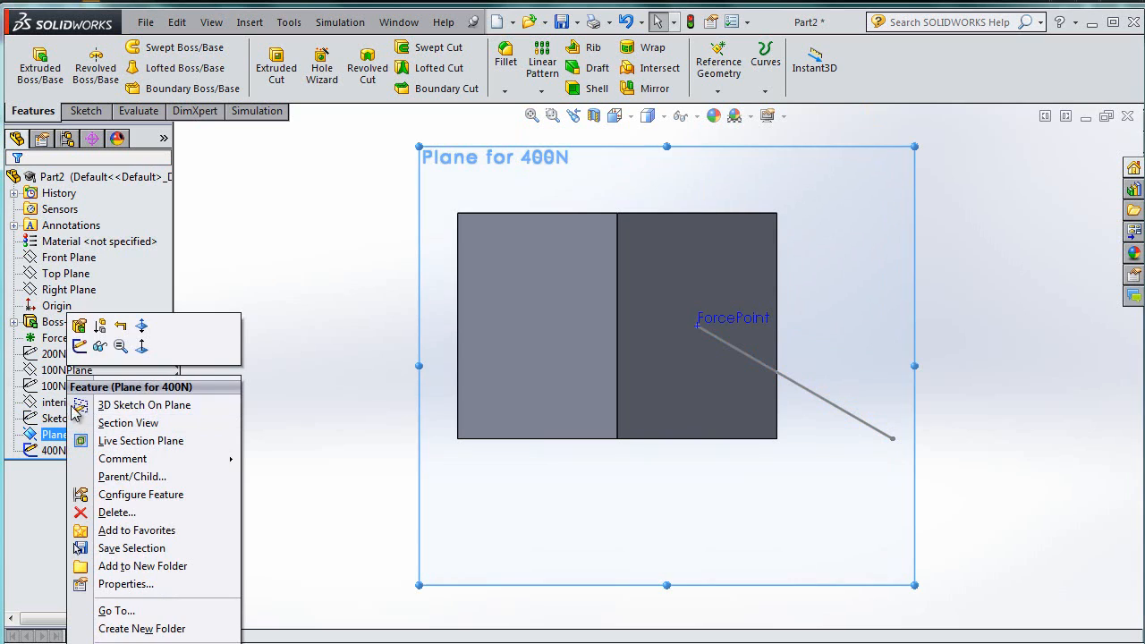
pyautogui.click(105, 355)
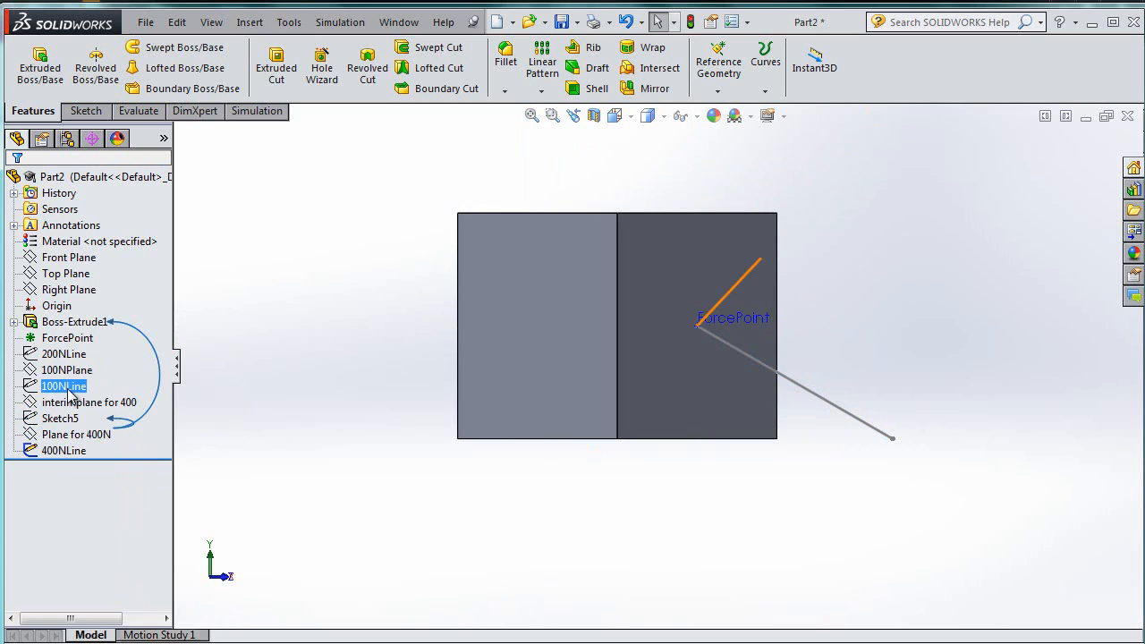
# - Show 100NLine and 200NLine, and fit the cube and all three force lines in an angled view
pyautogui.rightClick(70, 387)
pyautogui.click(81, 360)
pyautogui.rightClick(74, 354)
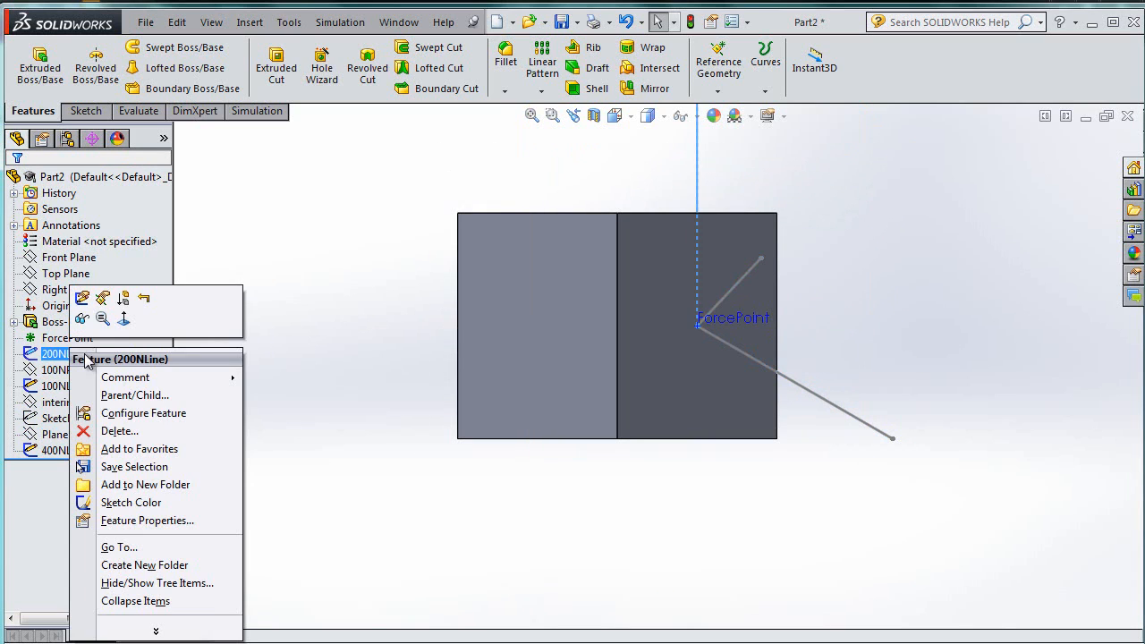
pyautogui.click(82, 319)
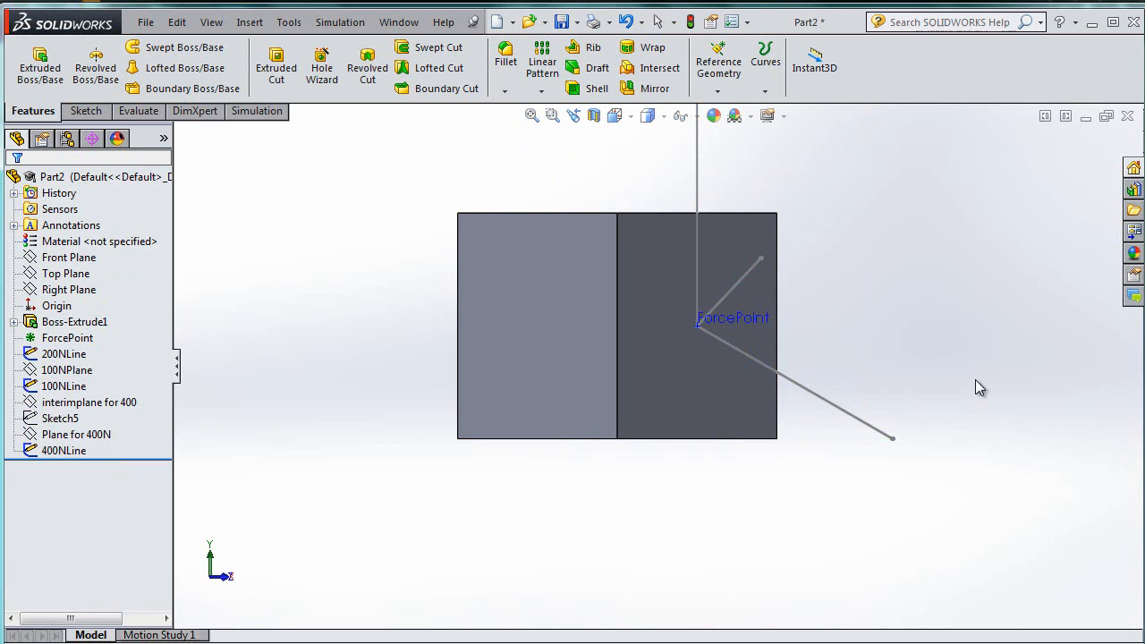
pyautogui.moveTo(975, 379); pyautogui.dragTo(961, 394, button='middle')
pyautogui.press('f')
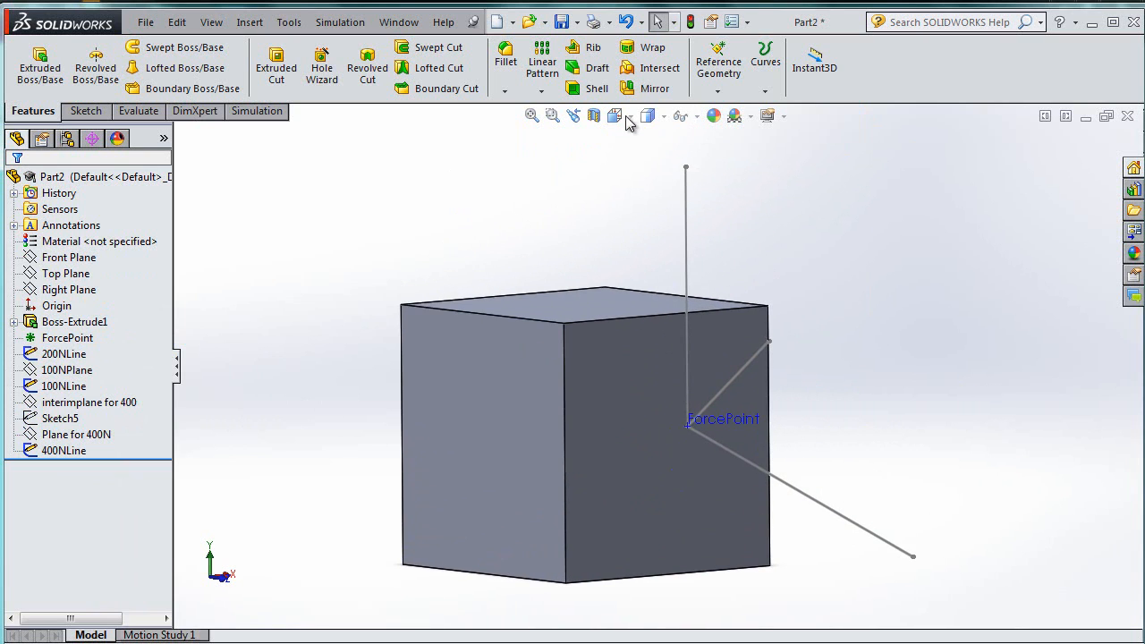
# - Show "Plane for 400N" and 100NPlane alongside the cube and the three force lines
pyautogui.click(629, 117)
pyautogui.click(639, 183)
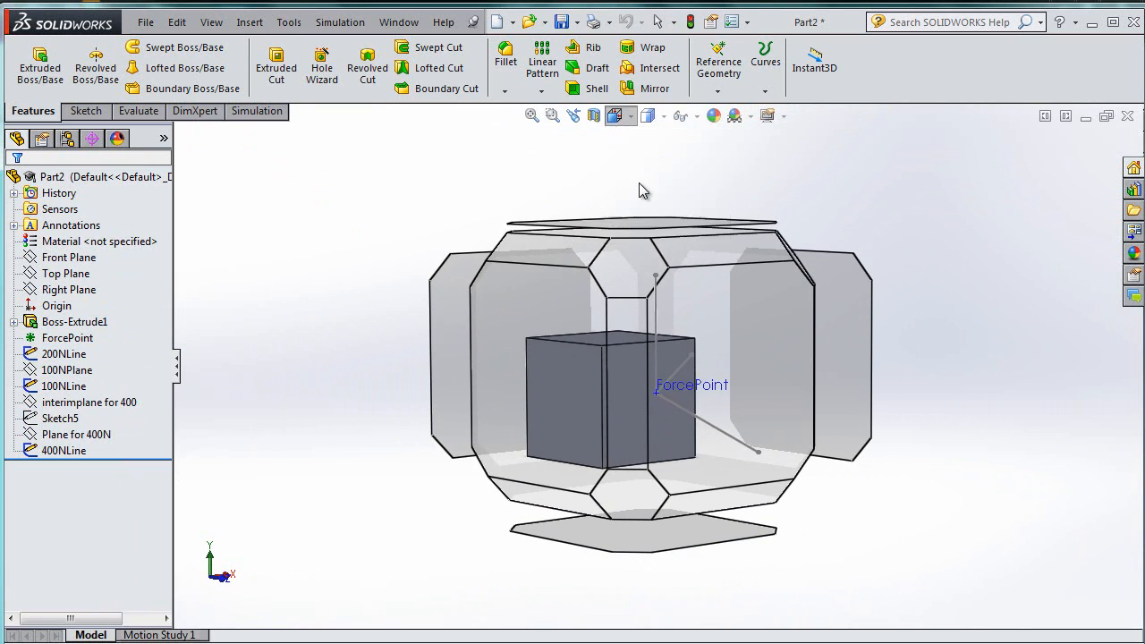
pyautogui.moveTo(941, 265); pyautogui.dragTo(790, 448, button='middle')
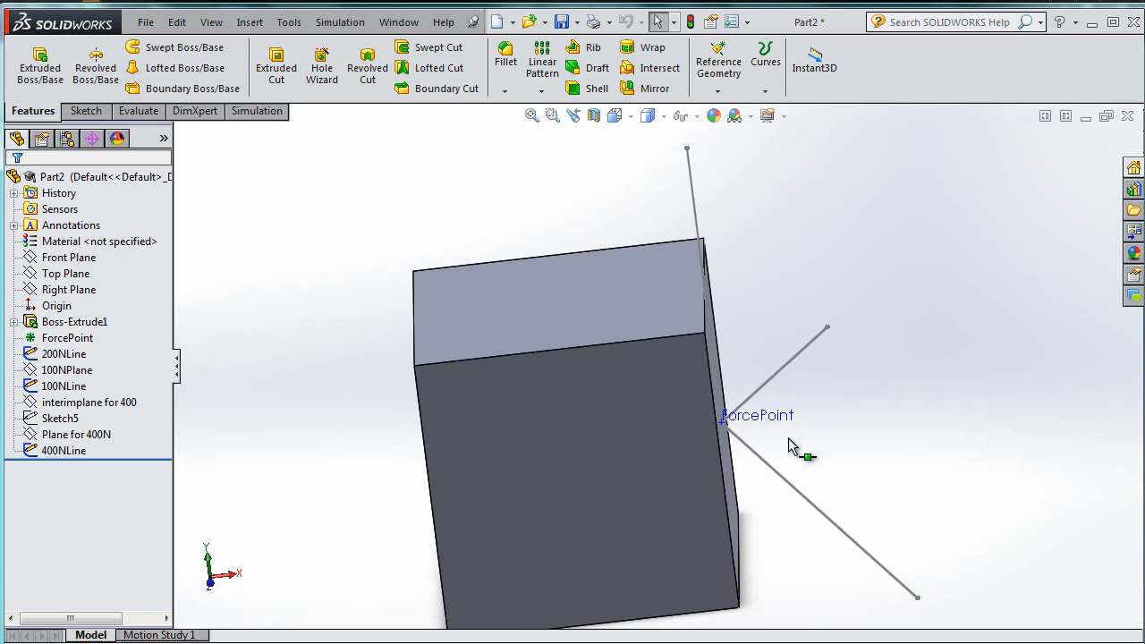
pyautogui.rightClick(77, 435)
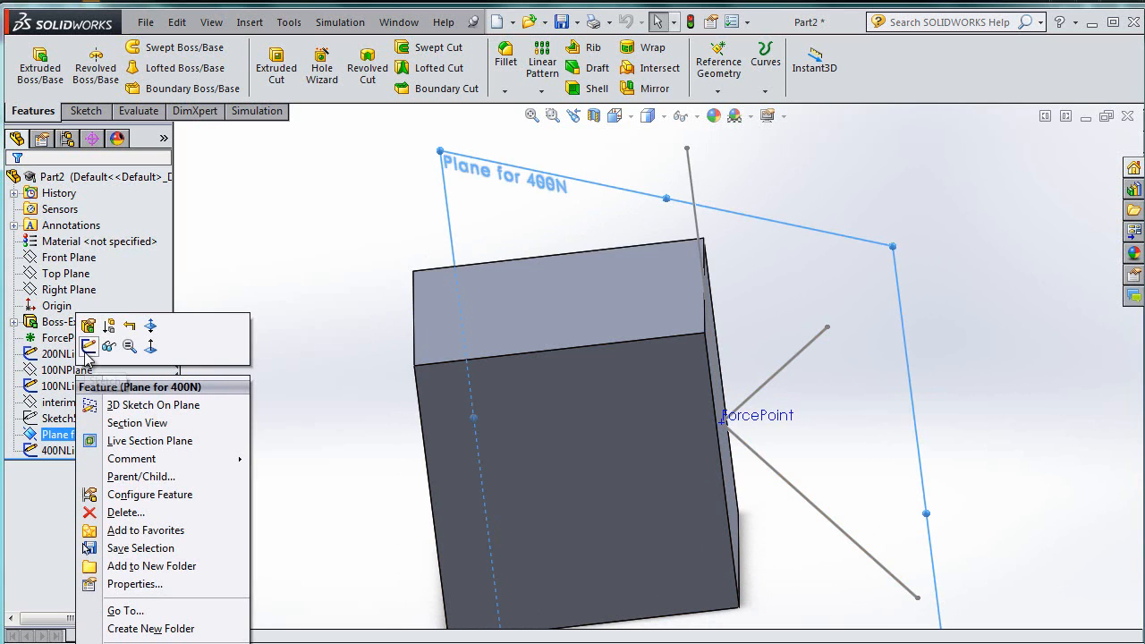
pyautogui.click(110, 350)
pyautogui.rightClick(95, 405)
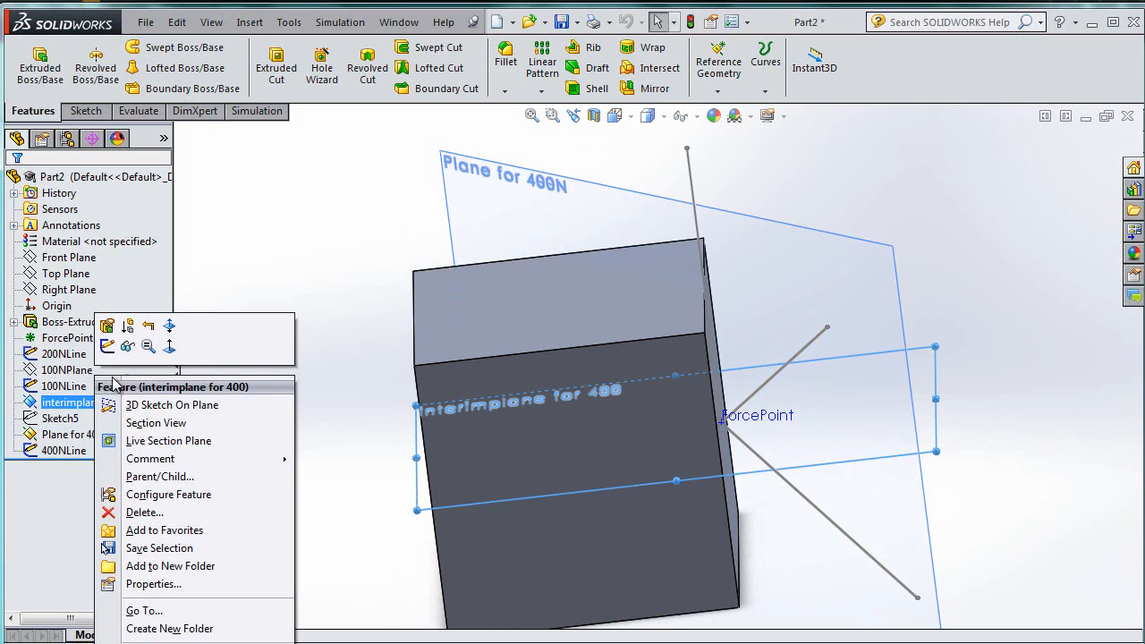
pyautogui.rightClick(68, 373)
pyautogui.click(100, 347)
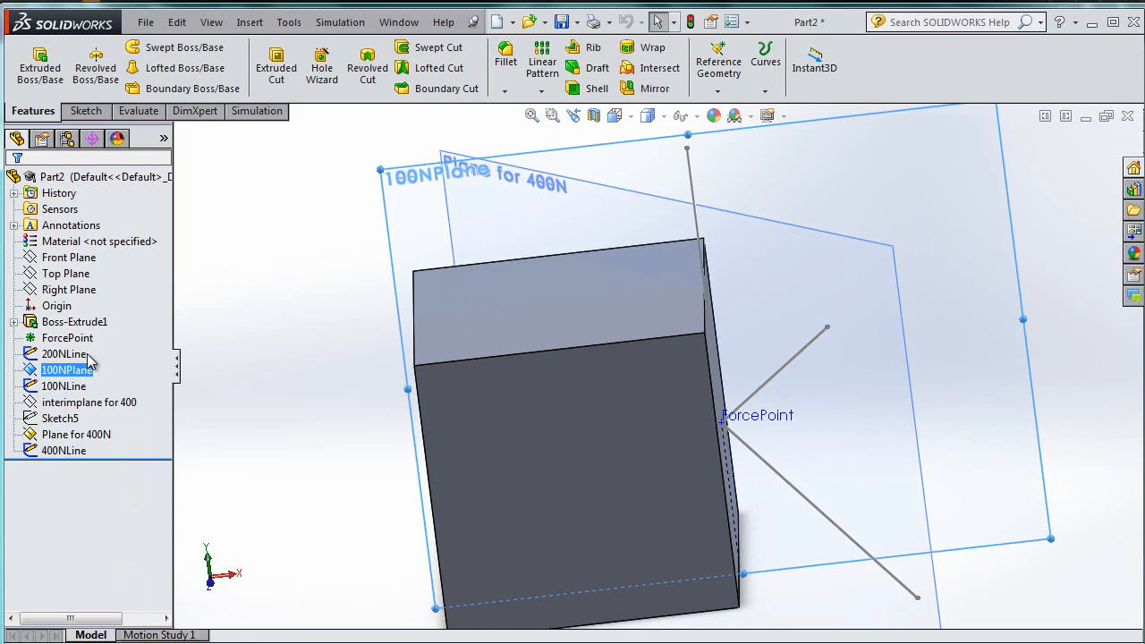
pyautogui.moveTo(261, 308)
pyautogui.mouseDown(button='middle')
pyautogui.moveTo(266, 276)
pyautogui.moveTo(256, 294)
pyautogui.moveTo(268, 317)
pyautogui.moveTo(288, 272)
pyautogui.moveTo(276, 245)
pyautogui.moveTo(256, 294)
pyautogui.mouseUp(button='middle')
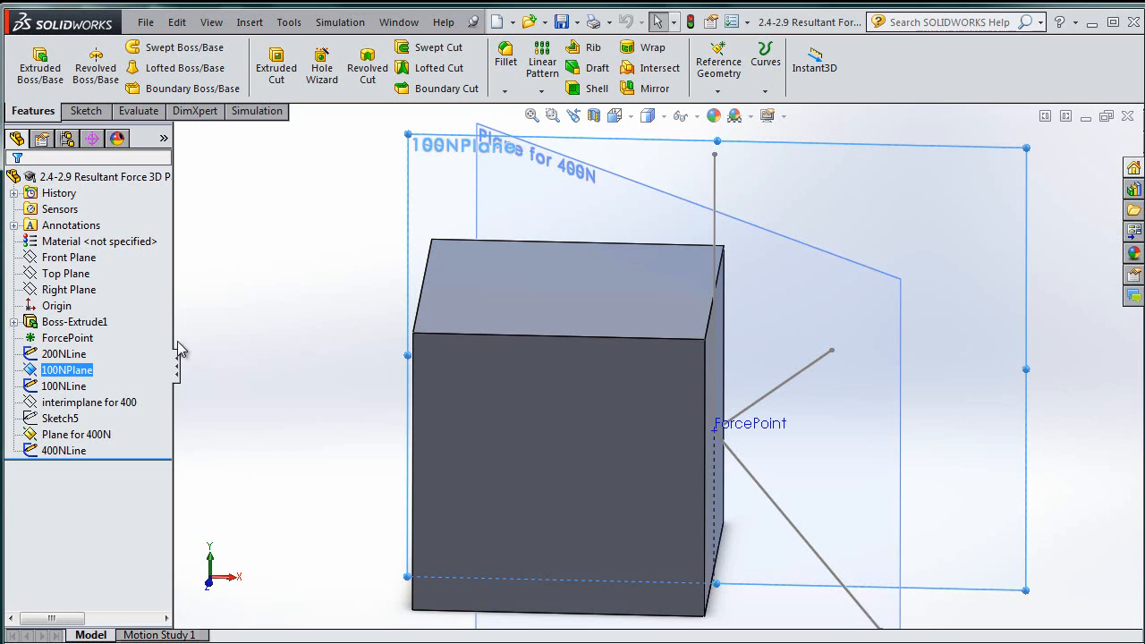
# - Hide 100NPlane and "Plane for 400N" so only the cube, ForcePoint and force lines are displayed
pyautogui.rightClick(77, 376)
pyautogui.click(112, 326)
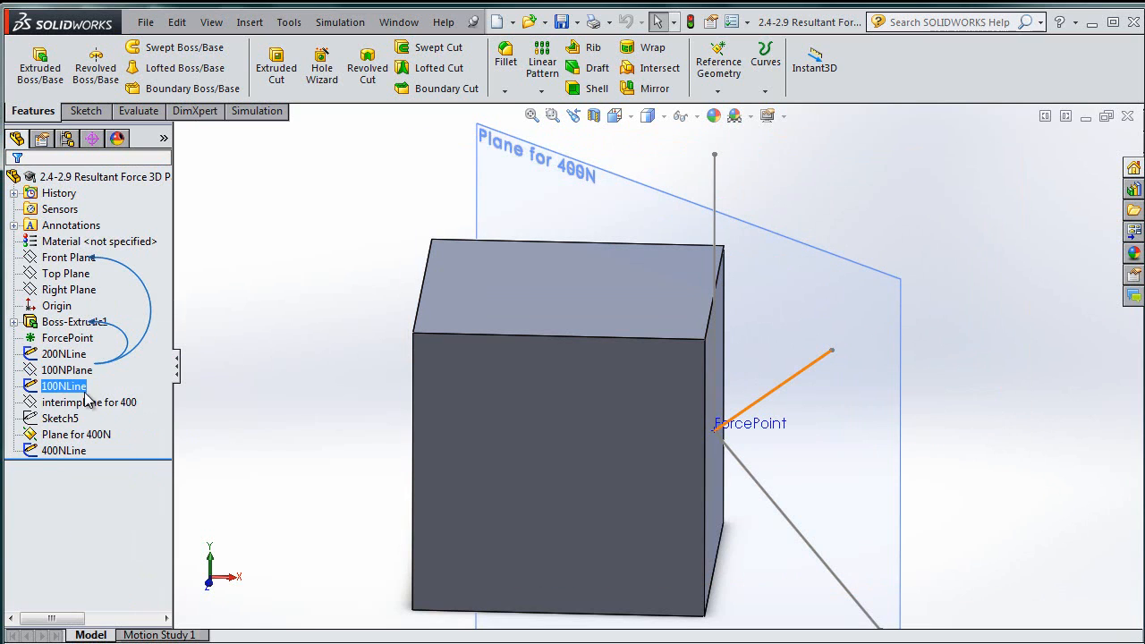
pyautogui.click(94, 404)
pyautogui.click(79, 436)
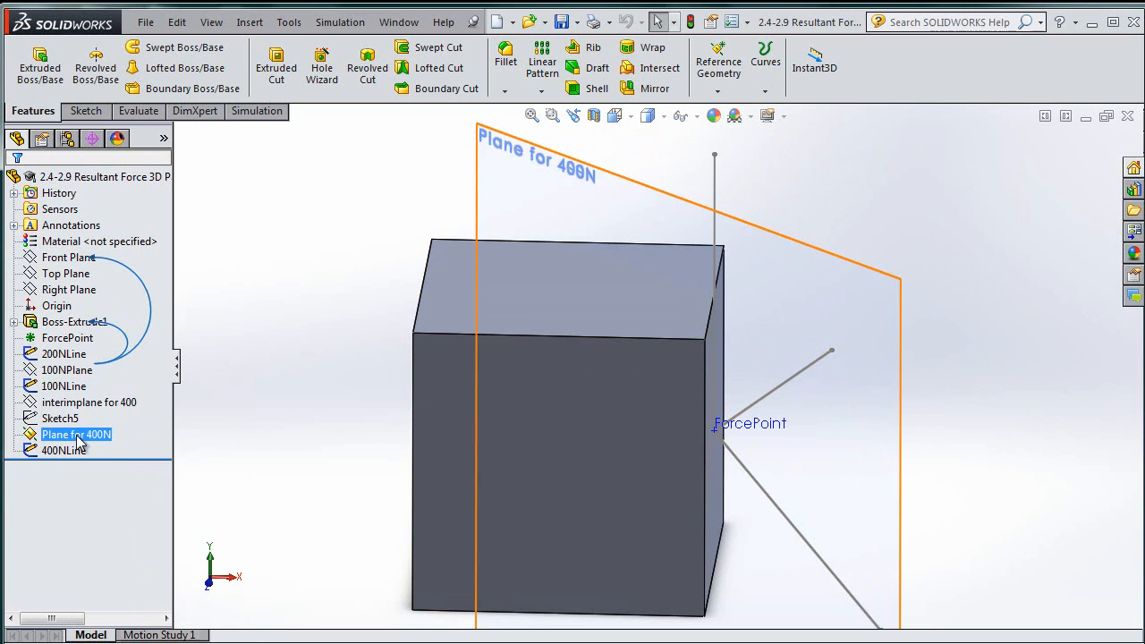
pyautogui.rightClick(80, 438)
pyautogui.click(110, 357)
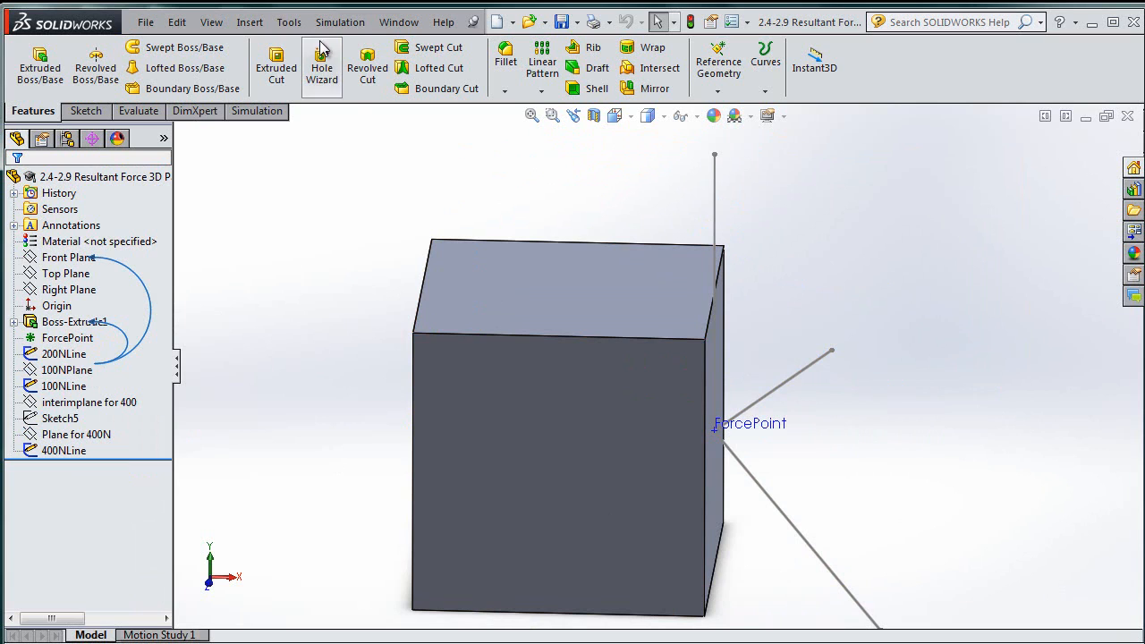
# - Create a new static simulation study named "Static 1" for the cube
pyautogui.click(340, 22)
pyautogui.click(345, 43)
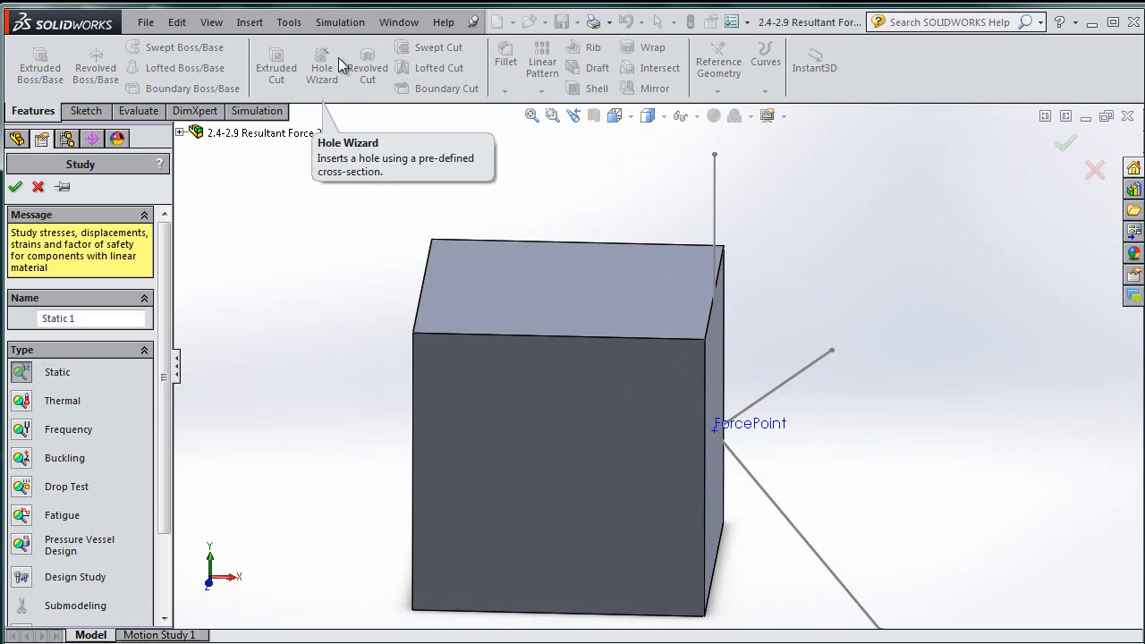
pyautogui.click(16, 190)
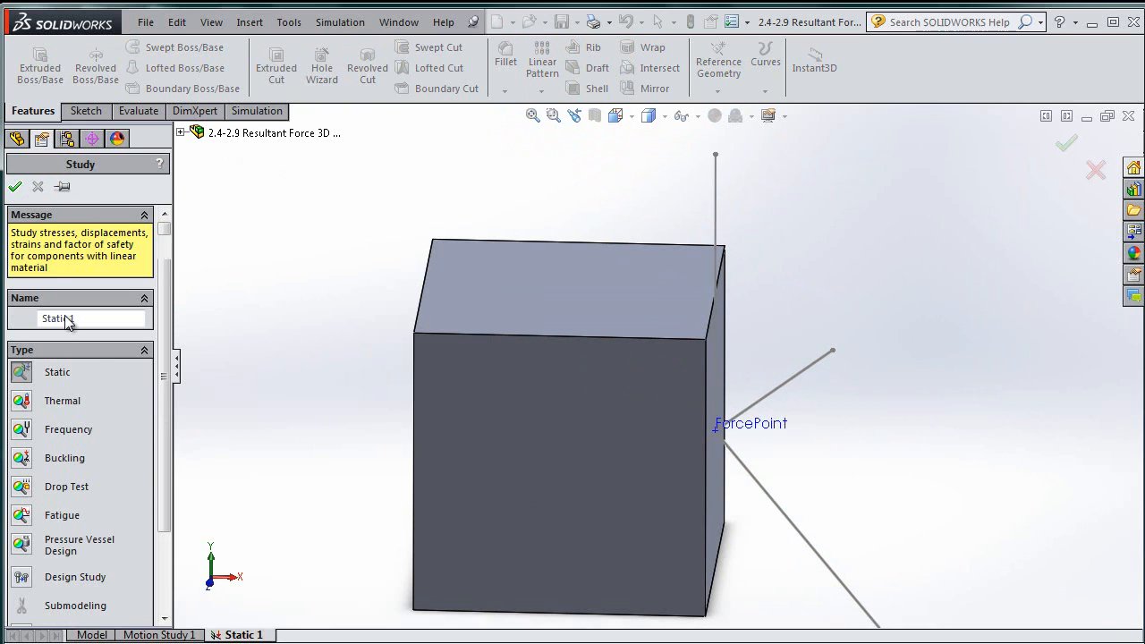
# - Apply a 200 N force at ForcePoint in the selected direction of 200NLine, with the direction reversed
pyautogui.click(56, 372)
pyautogui.rightClick(56, 372)
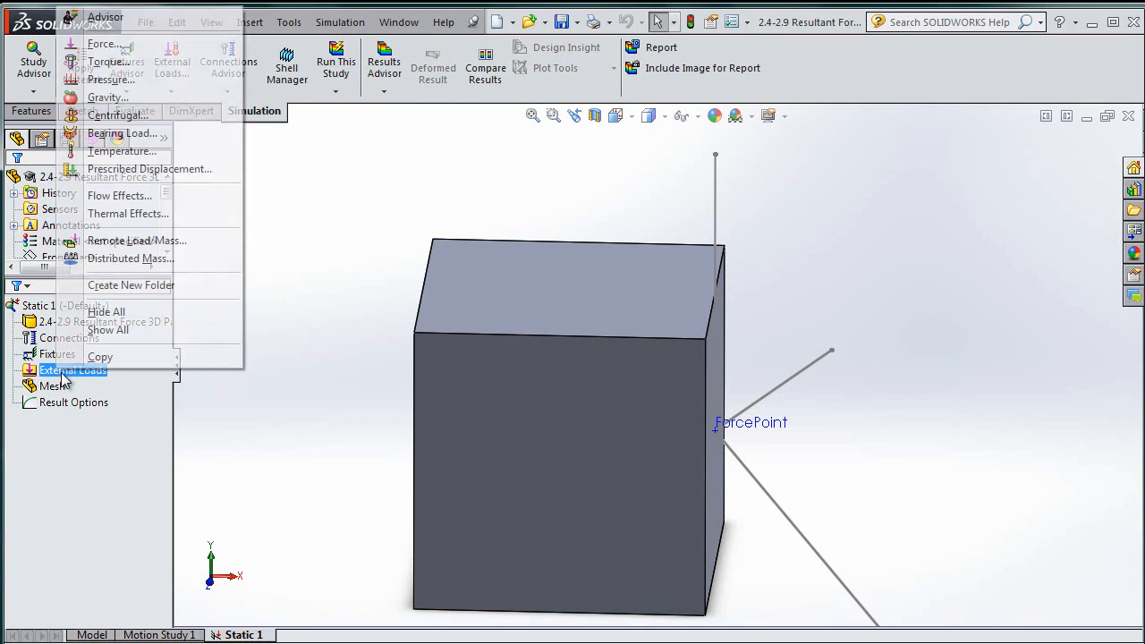
pyautogui.click(757, 338)
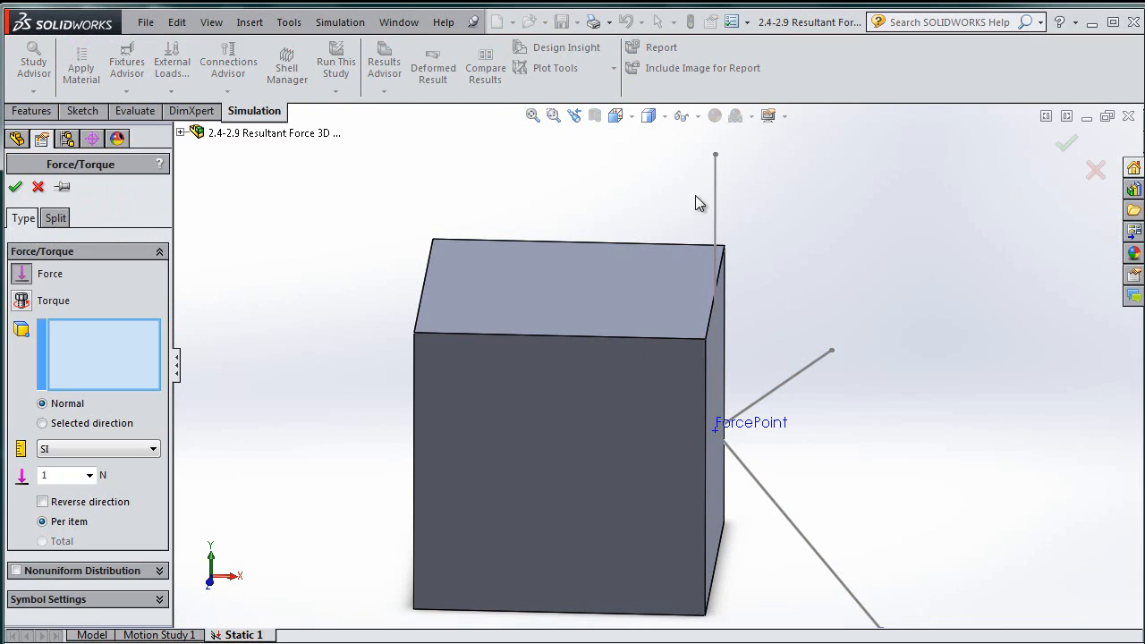
pyautogui.click(67, 422)
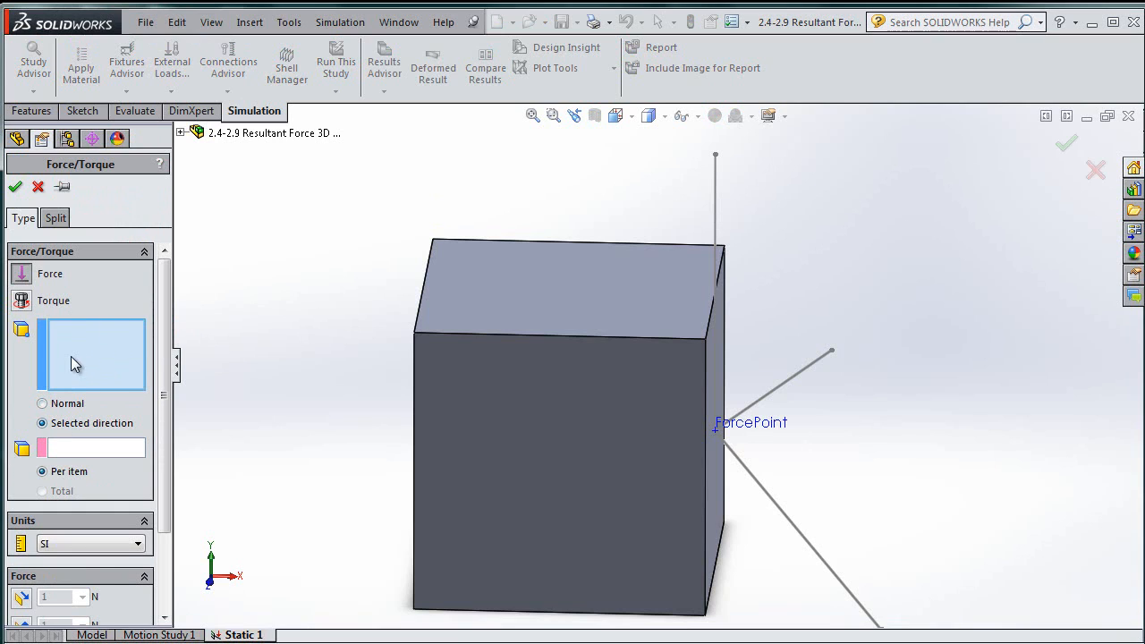
pyautogui.click(752, 423)
pyautogui.click(89, 448)
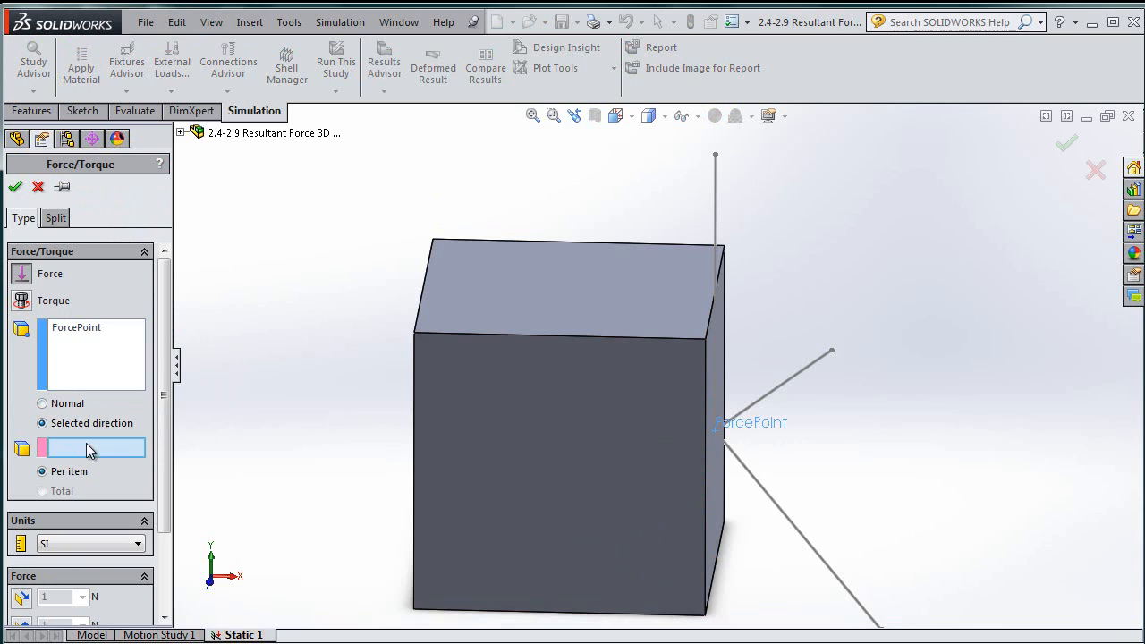
pyautogui.click(715, 219)
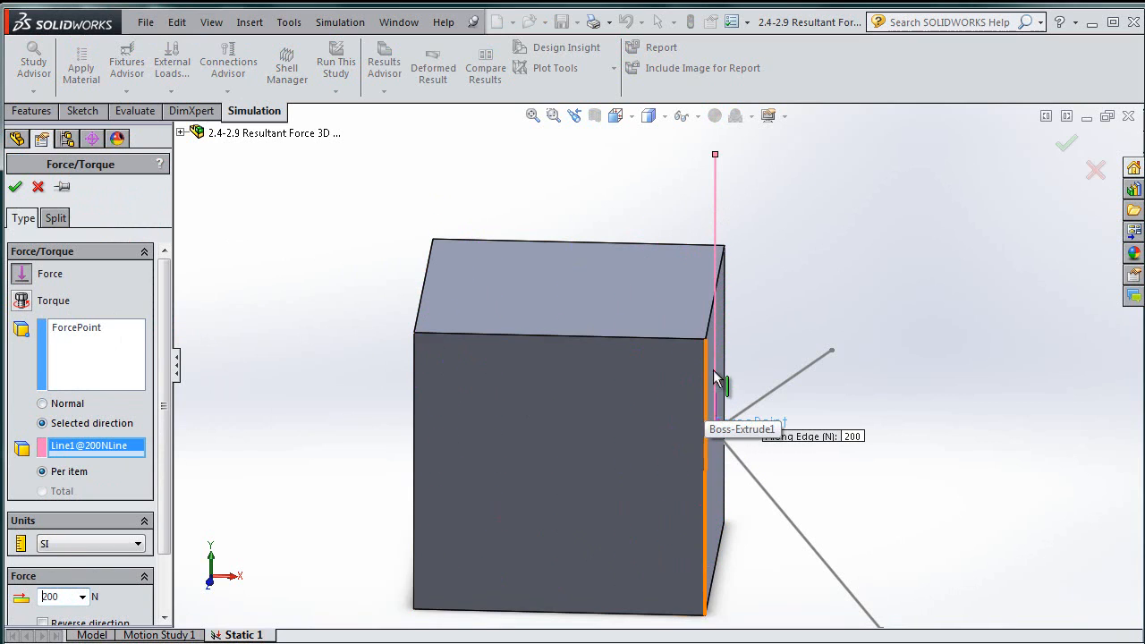
pyautogui.moveTo(167, 427); pyautogui.dragTo(176, 494)
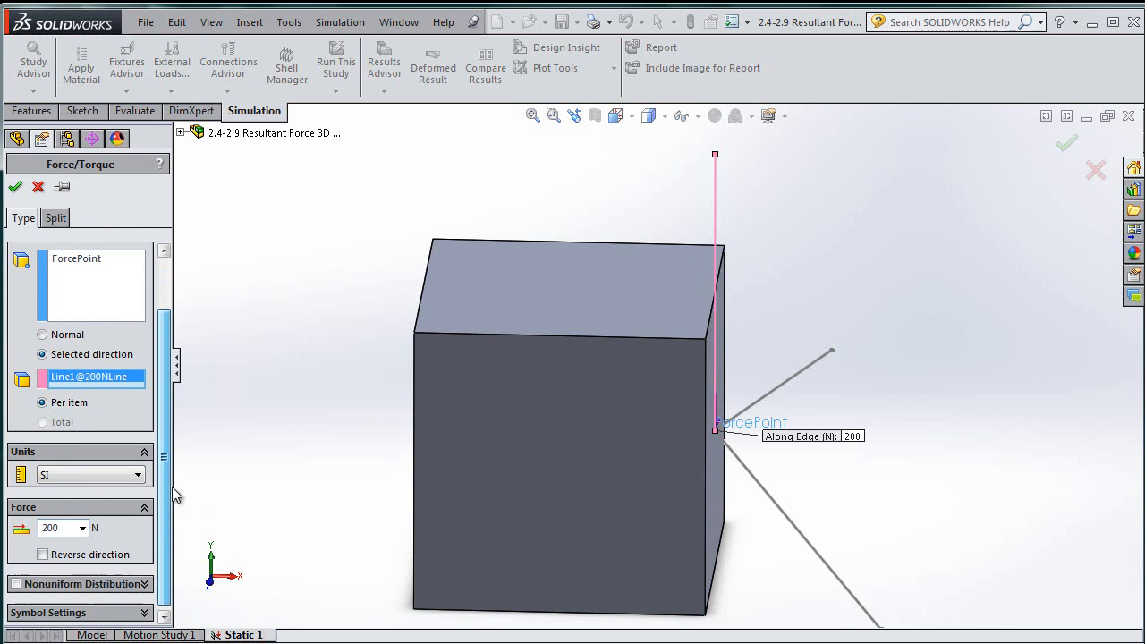
pyautogui.click(43, 555)
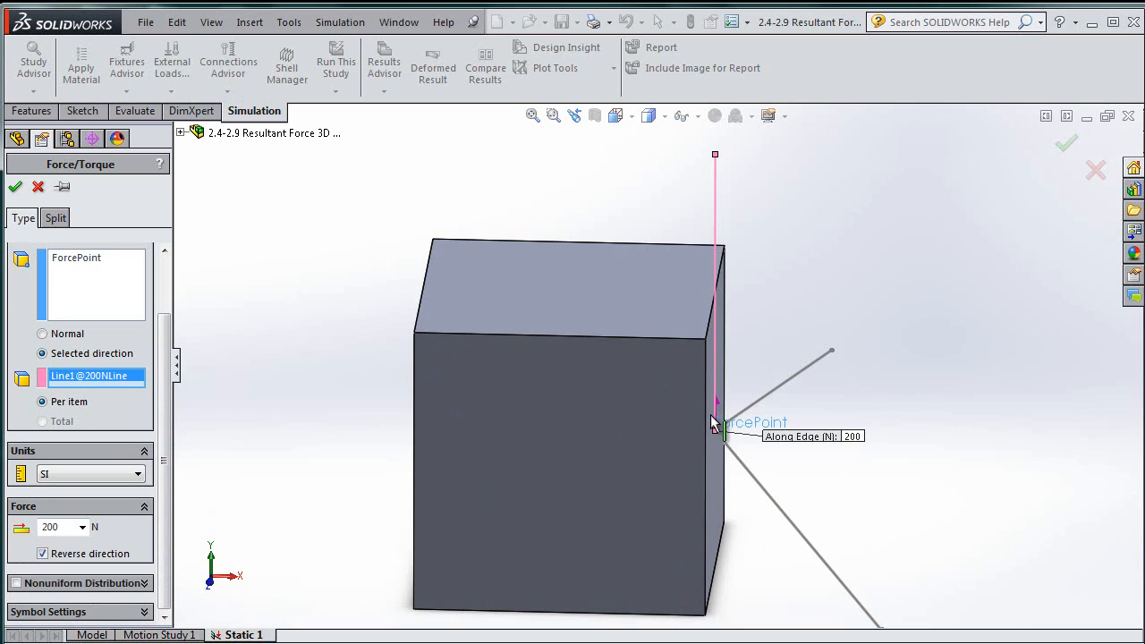
pyautogui.click(16, 187)
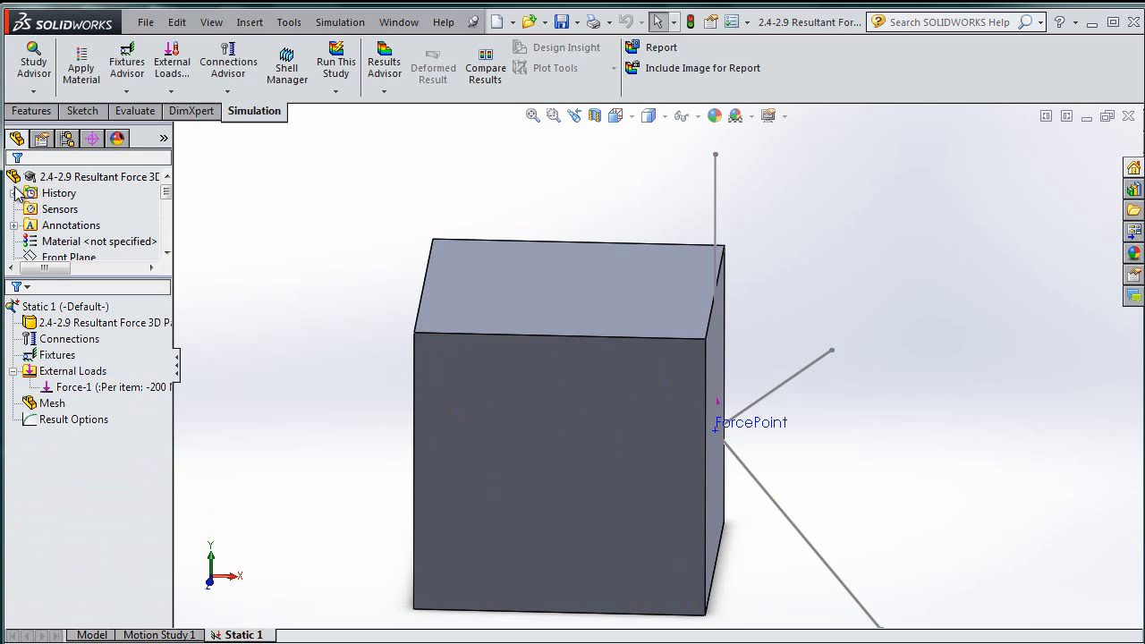
# - Add a 100 N force at ForcePoint using 100NLine as the selected direction, with the direction reversed
pyautogui.rightClick(82, 370)
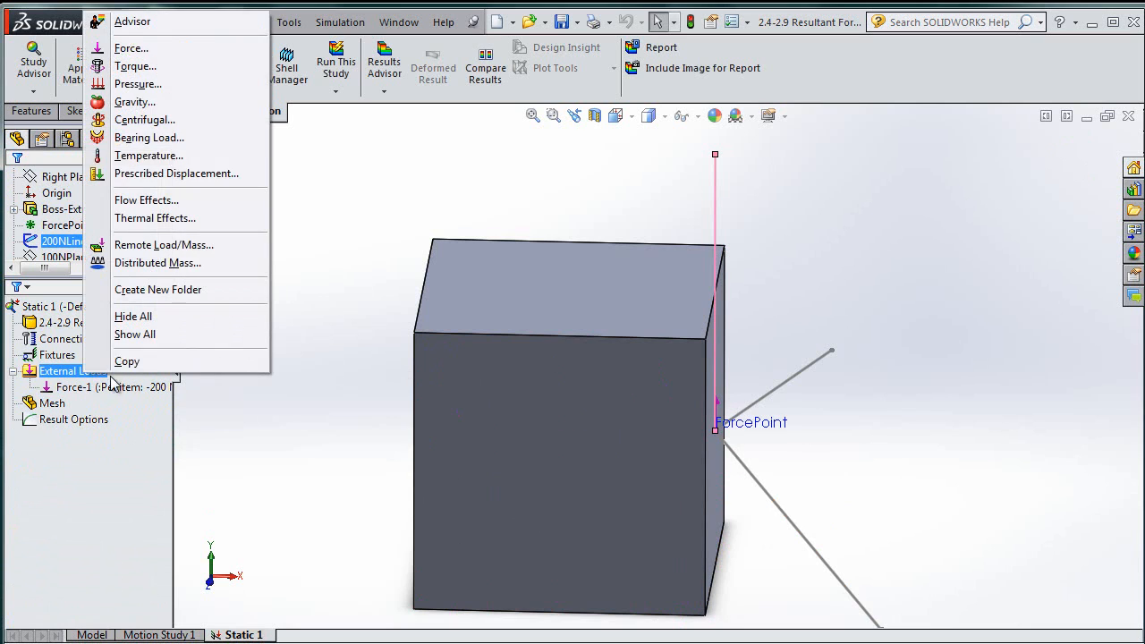
pyautogui.click(131, 49)
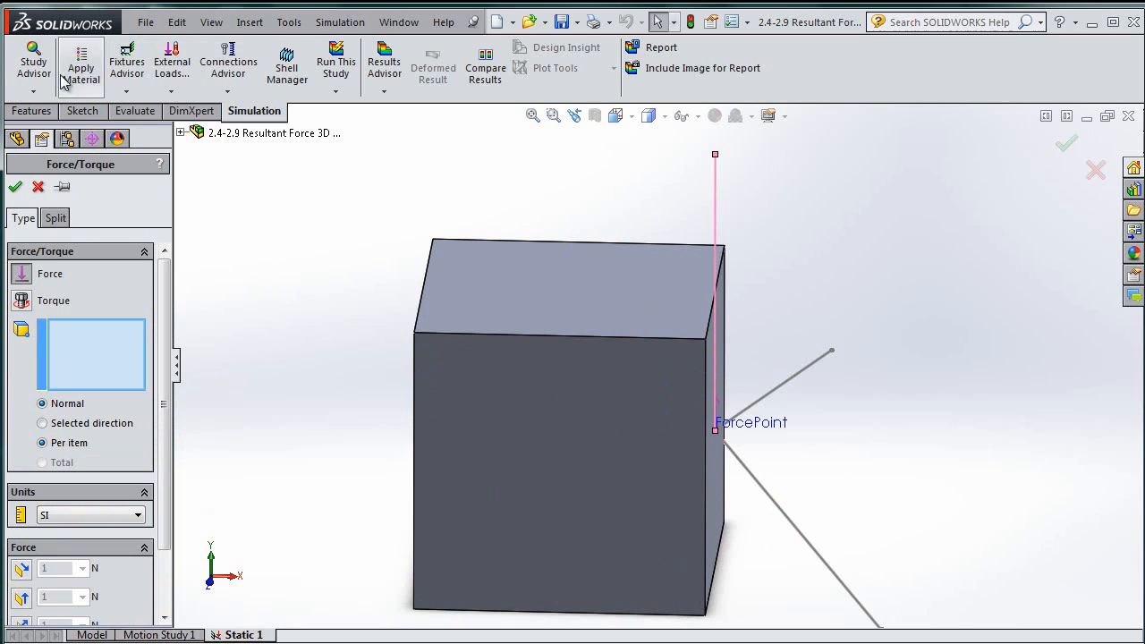
pyautogui.click(62, 423)
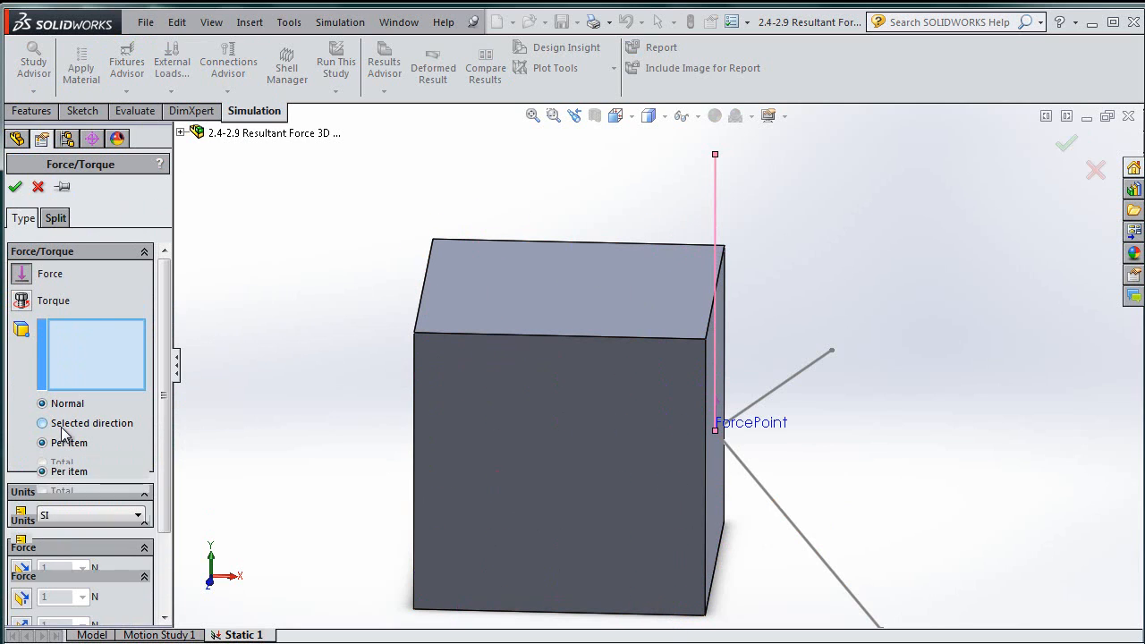
pyautogui.click(749, 430)
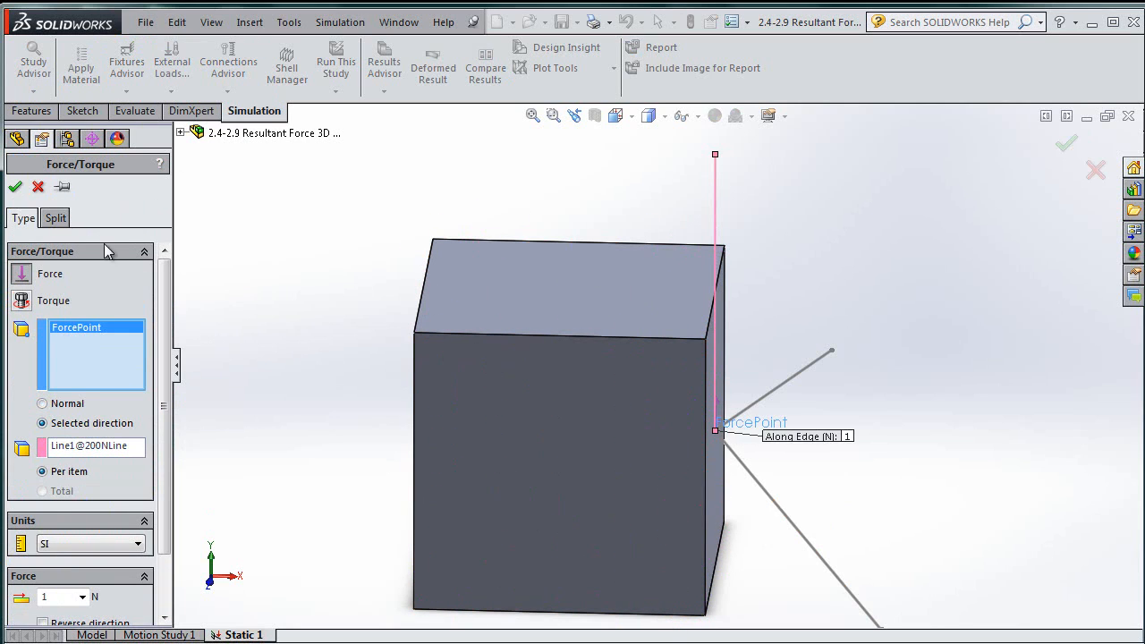
pyautogui.click(87, 449)
pyautogui.click(794, 378)
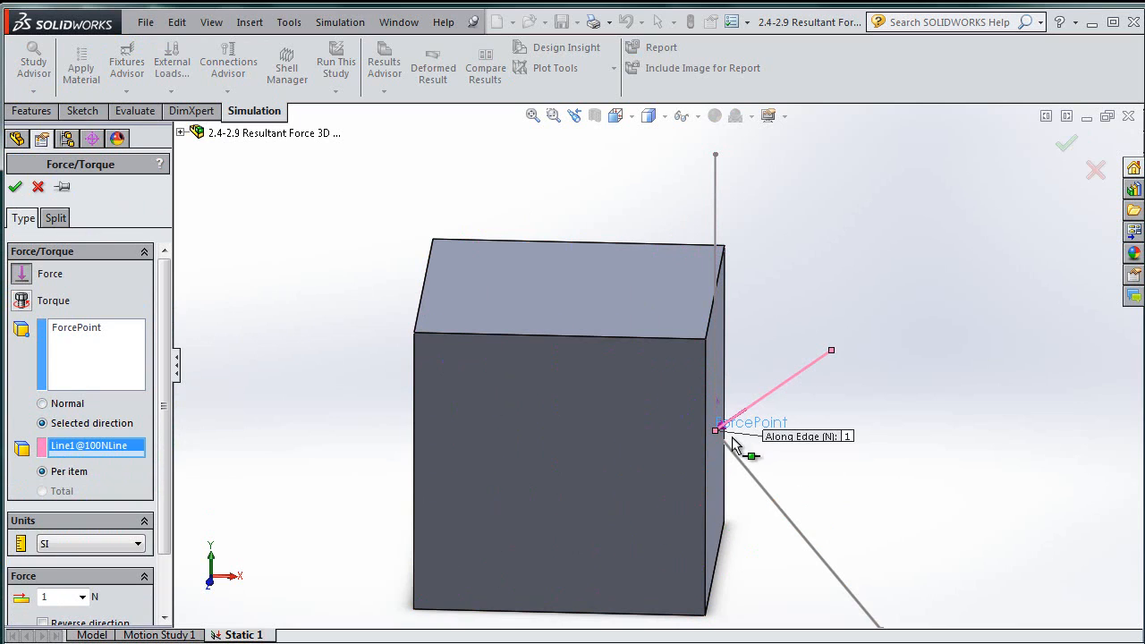
pyautogui.click(42, 622)
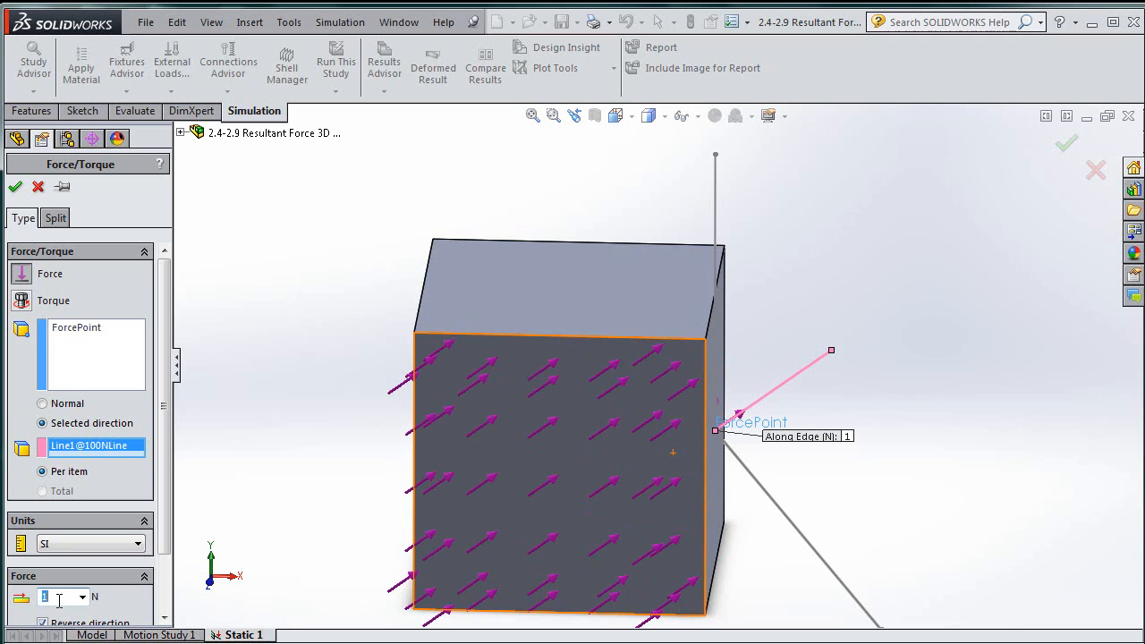
pyautogui.click(15, 188)
pyautogui.click(64, 241)
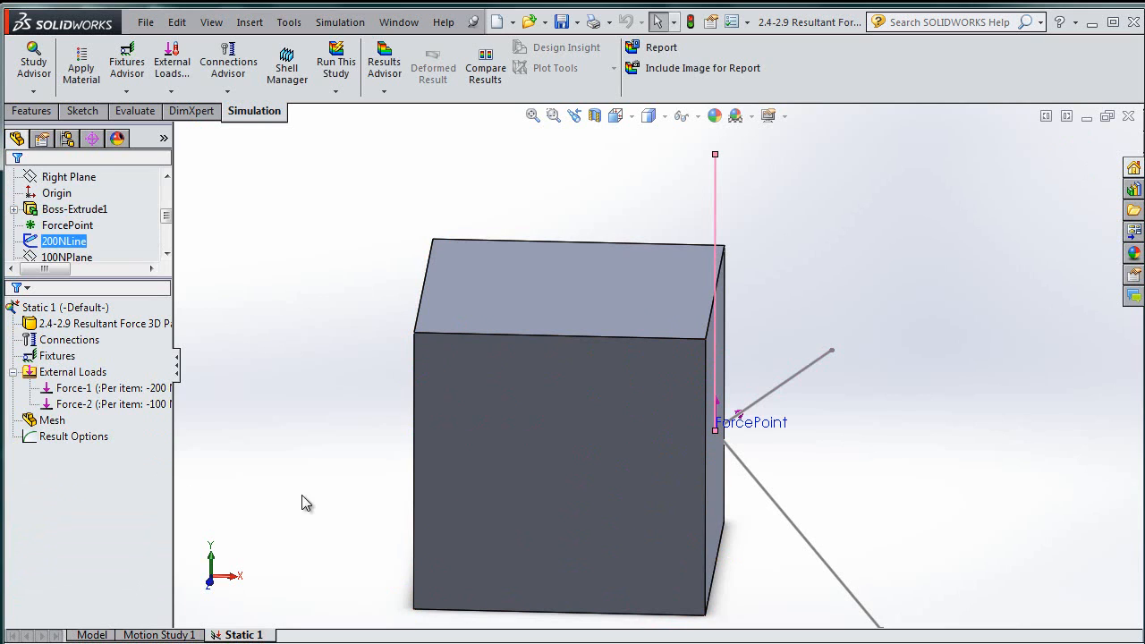
# - Add a 400 N force at ForcePoint using 400NLine as the selected direction, with the direction reversed
pyautogui.rightClick(46, 370)
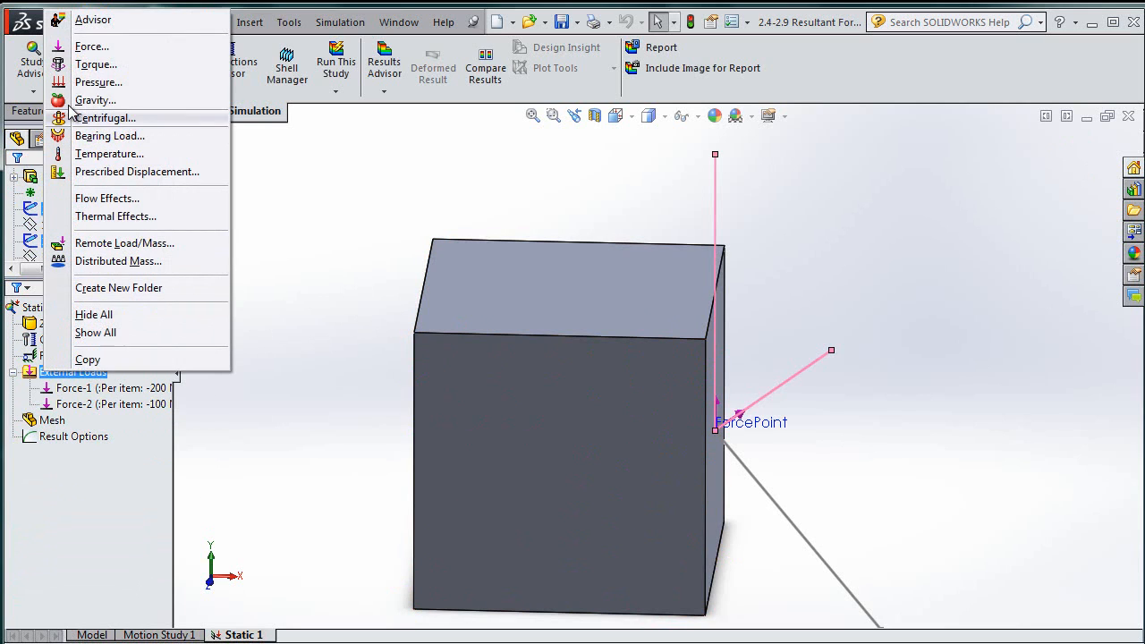
pyautogui.click(89, 46)
pyautogui.click(43, 423)
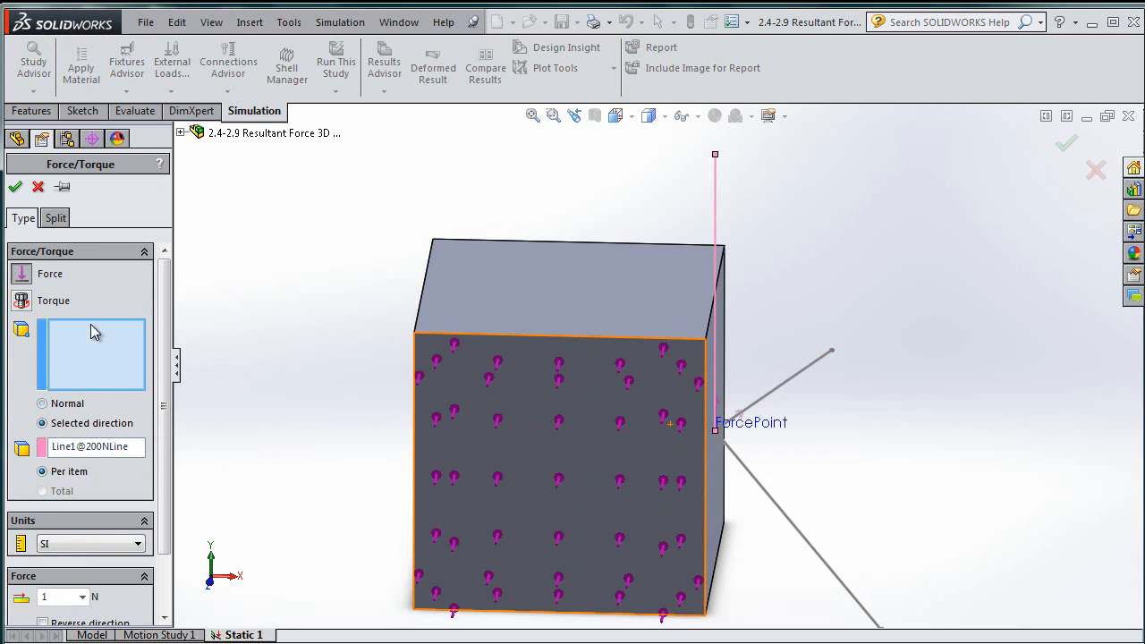
pyautogui.click(759, 436)
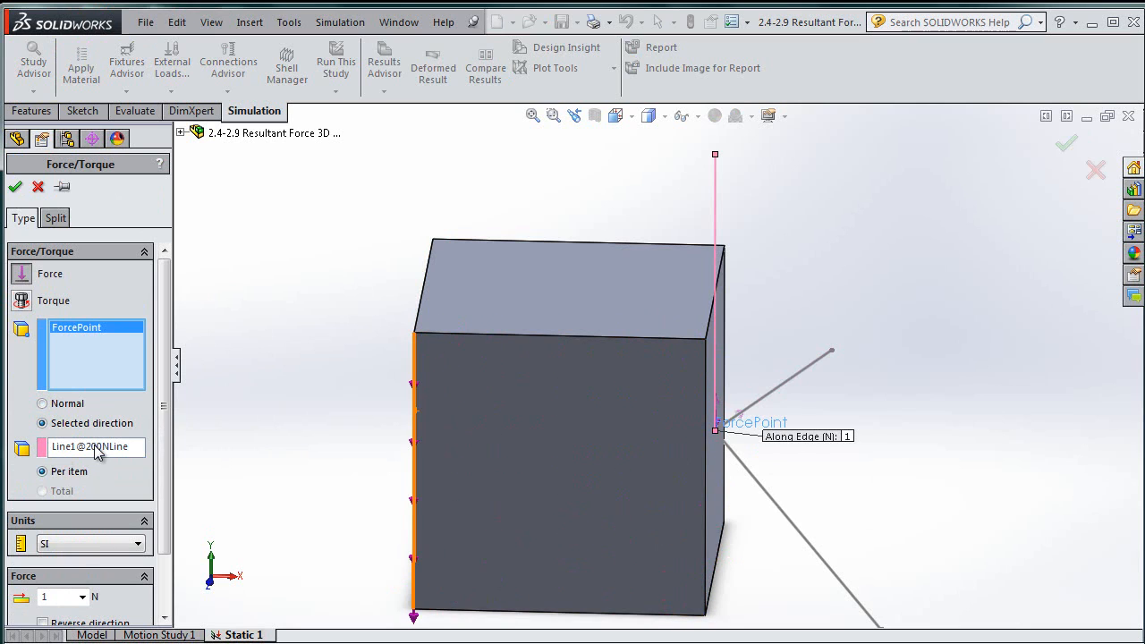
pyautogui.click(768, 497)
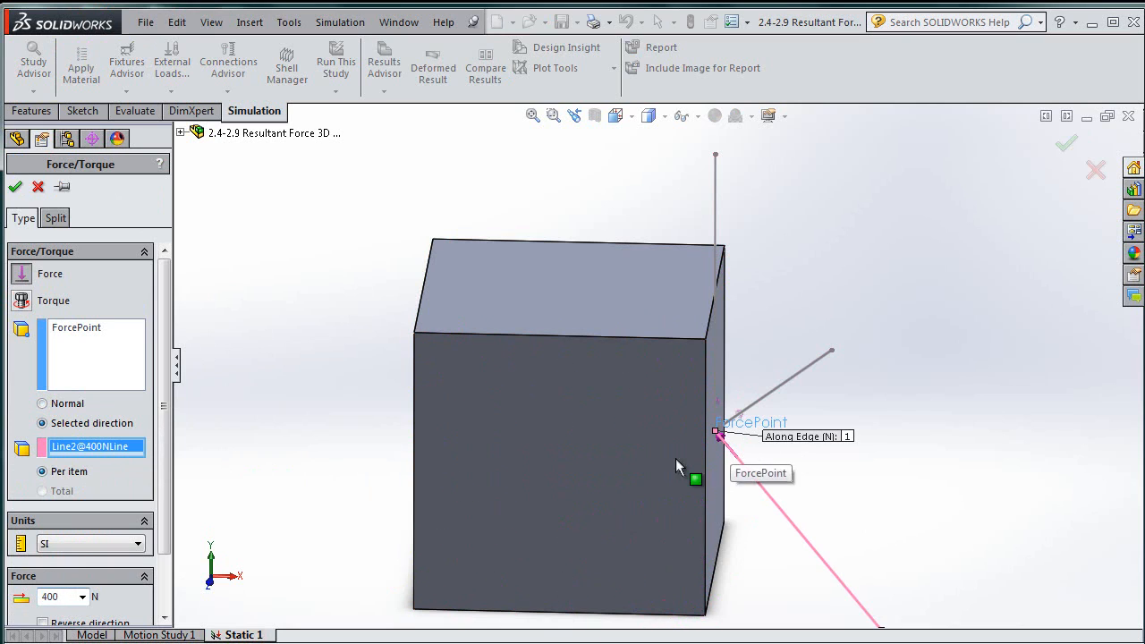
pyautogui.click(48, 624)
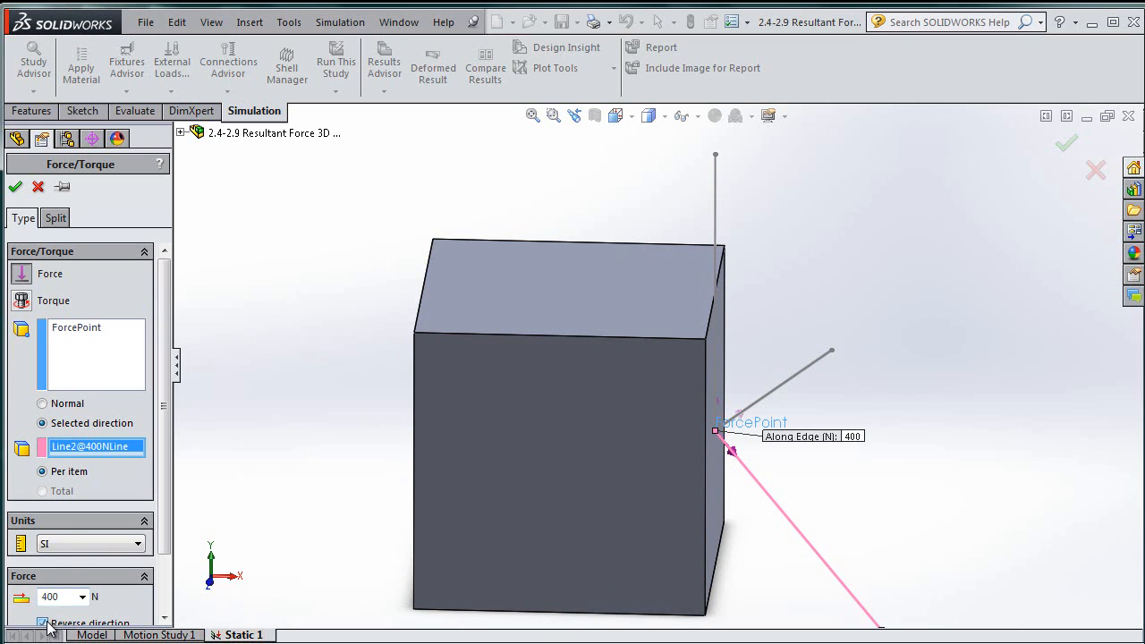
pyautogui.click(15, 187)
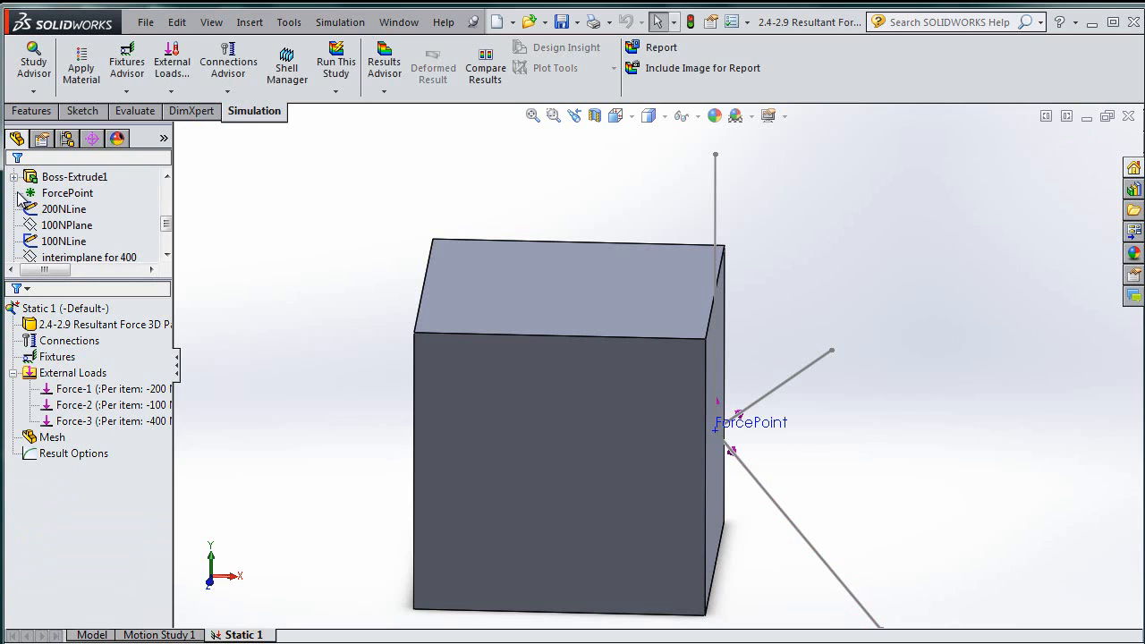
# - Apply a Fixed Geometry fixture to the cube's side face opposite ForcePoint
pyautogui.moveTo(329, 382); pyautogui.dragTo(439, 415, button='middle')
pyautogui.click(444, 412)
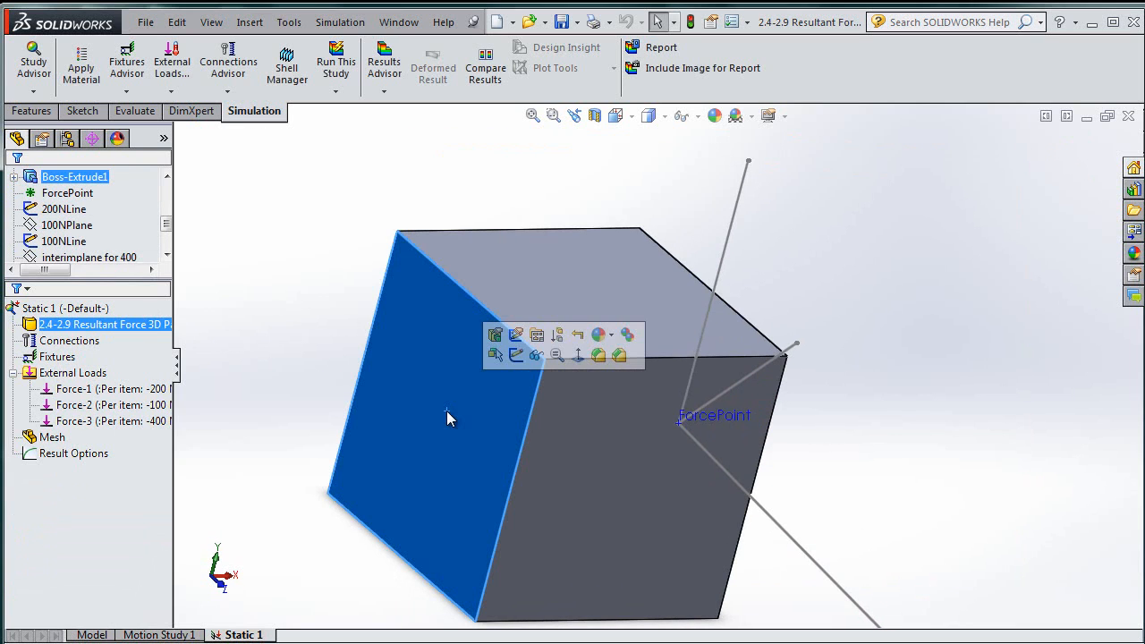
pyautogui.rightClick(70, 362)
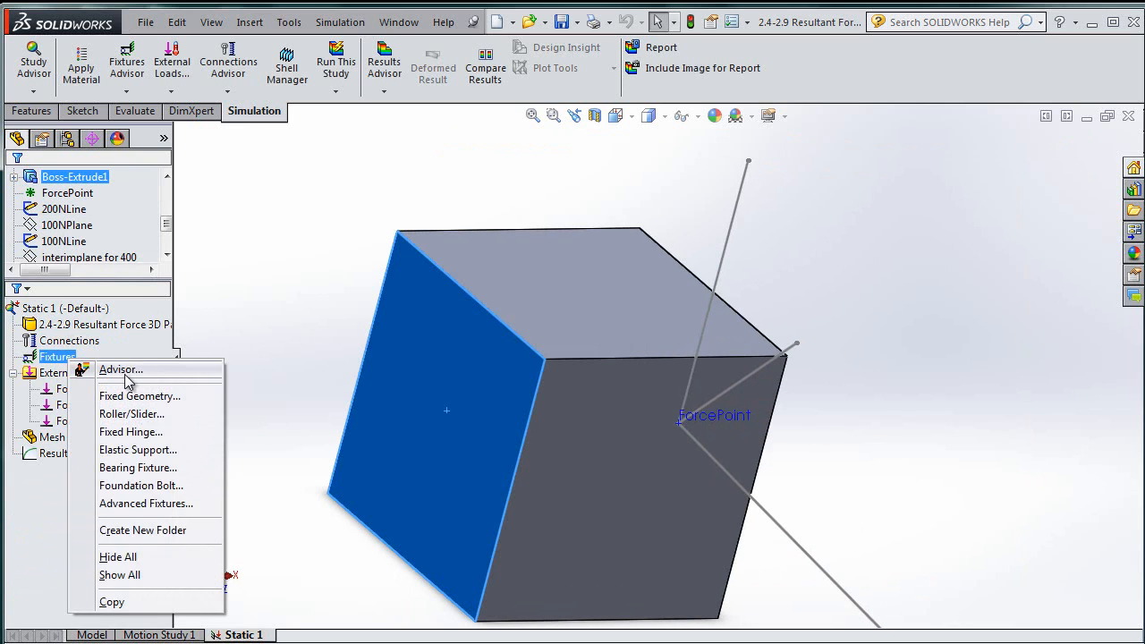
pyautogui.click(98, 367)
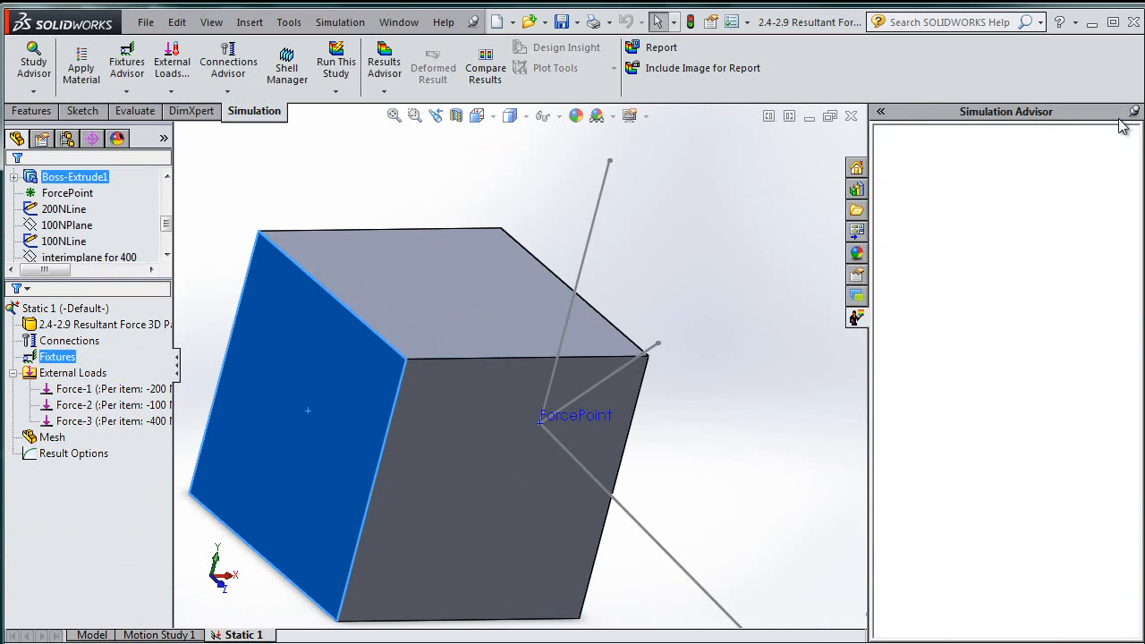
pyautogui.click(90, 374)
pyautogui.rightClick(59, 357)
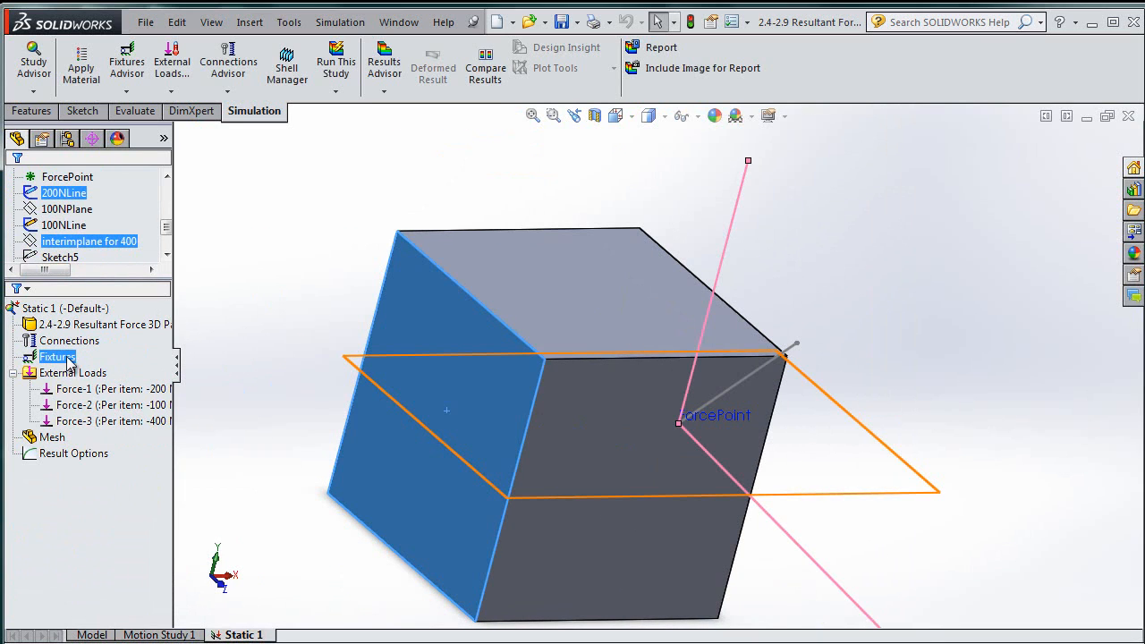
pyautogui.click(80, 391)
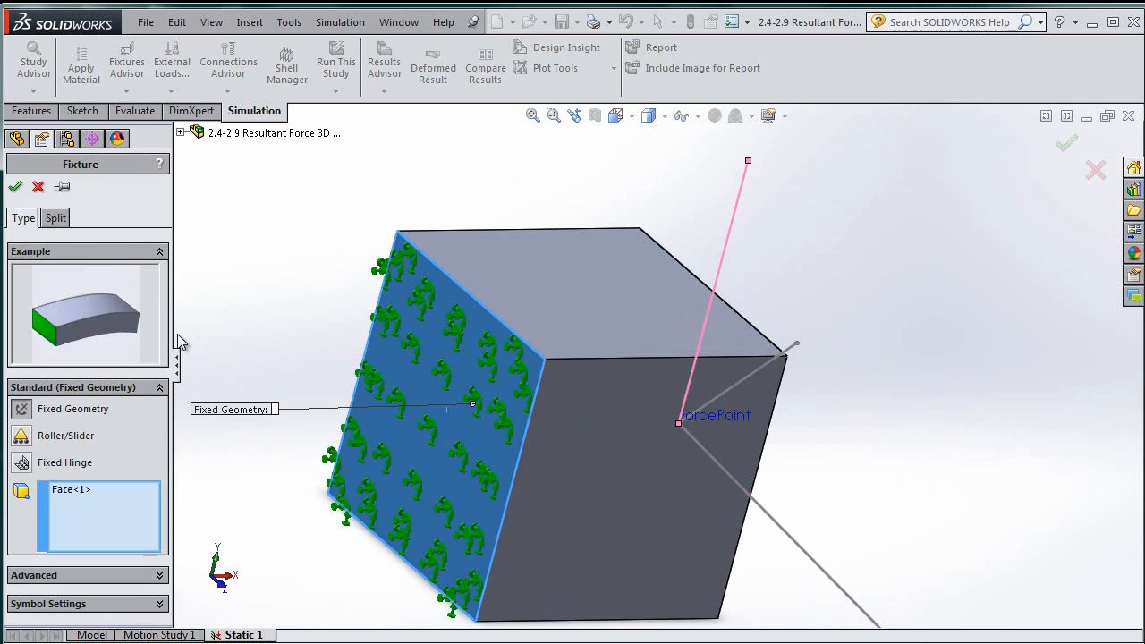
pyautogui.click(16, 188)
# - Try to run the Static 1 study with the fixture and three forces in place
pyautogui.moveTo(861, 396); pyautogui.dragTo(802, 358, button='middle')
pyautogui.click(766, 398)
pyautogui.keyDown('ctrl'); pyautogui.click(716, 376); pyautogui.keyUp('ctrl')
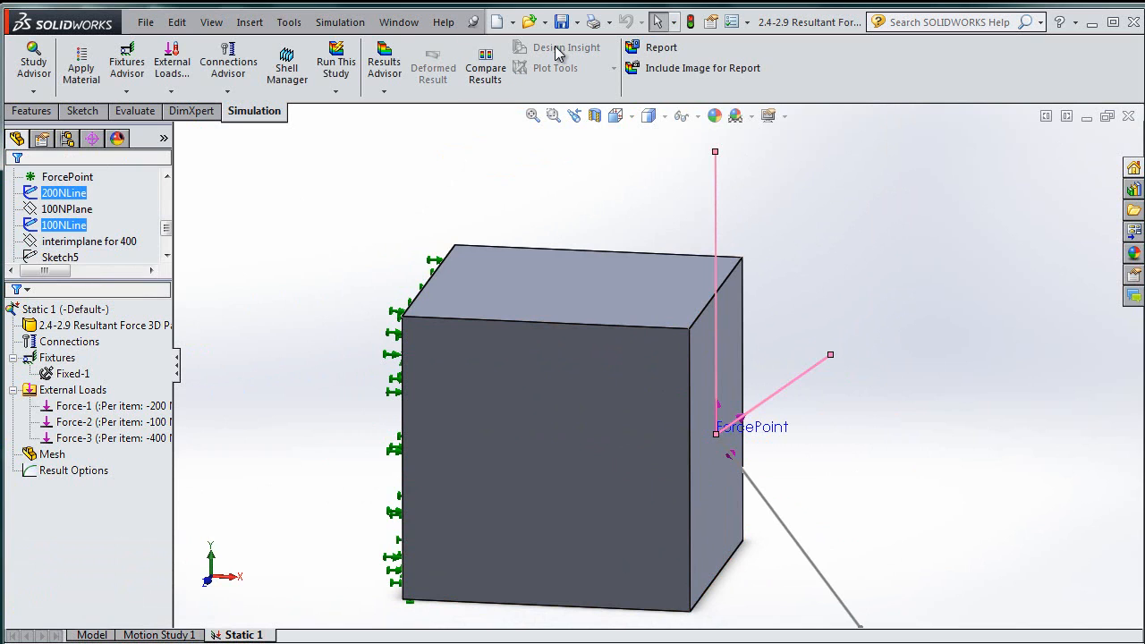
pyautogui.click(519, 171)
pyautogui.click(336, 65)
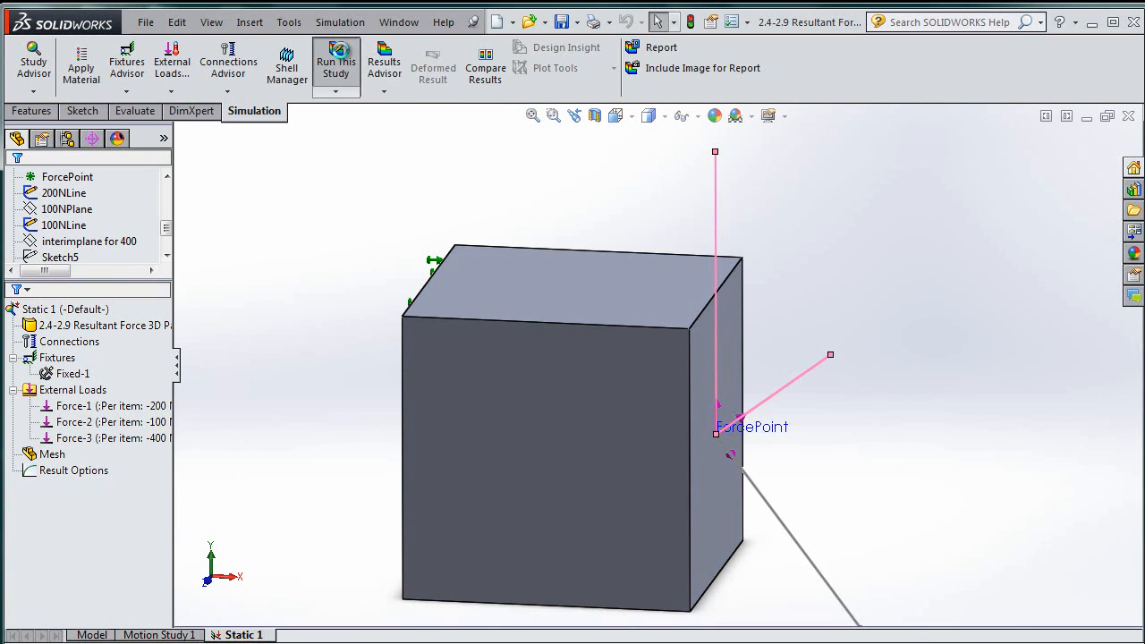
pyautogui.click(625, 381)
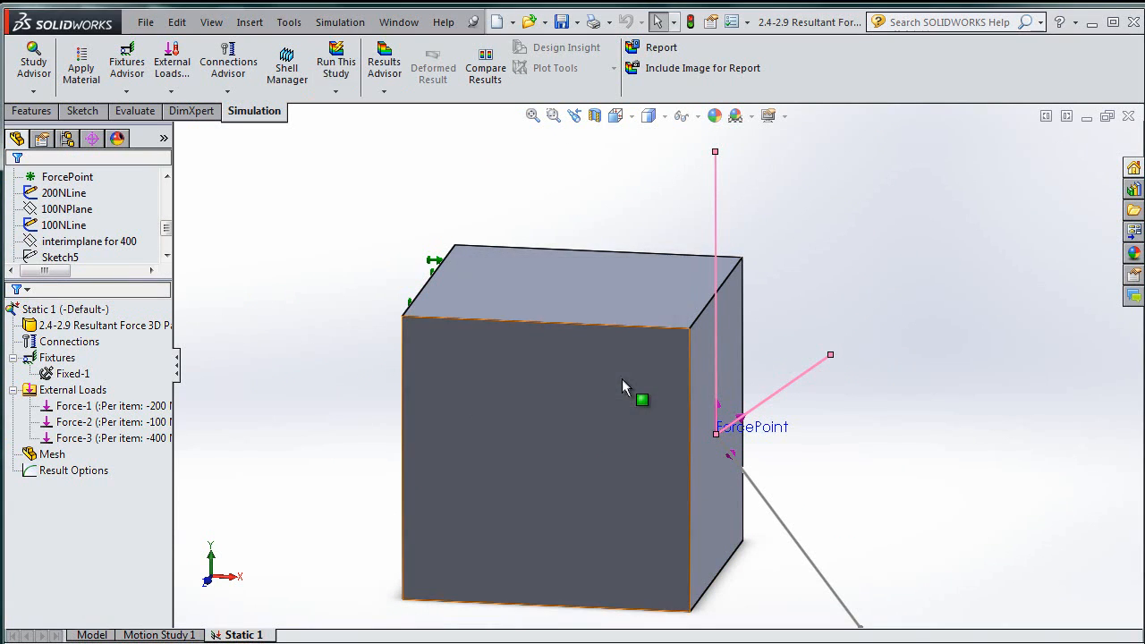
# - Try to assign the favorite material Plain Carbon Steel to the cube and run the study again
pyautogui.click(622, 379)
pyautogui.rightClick(132, 324)
pyautogui.moveTo(242, 346)
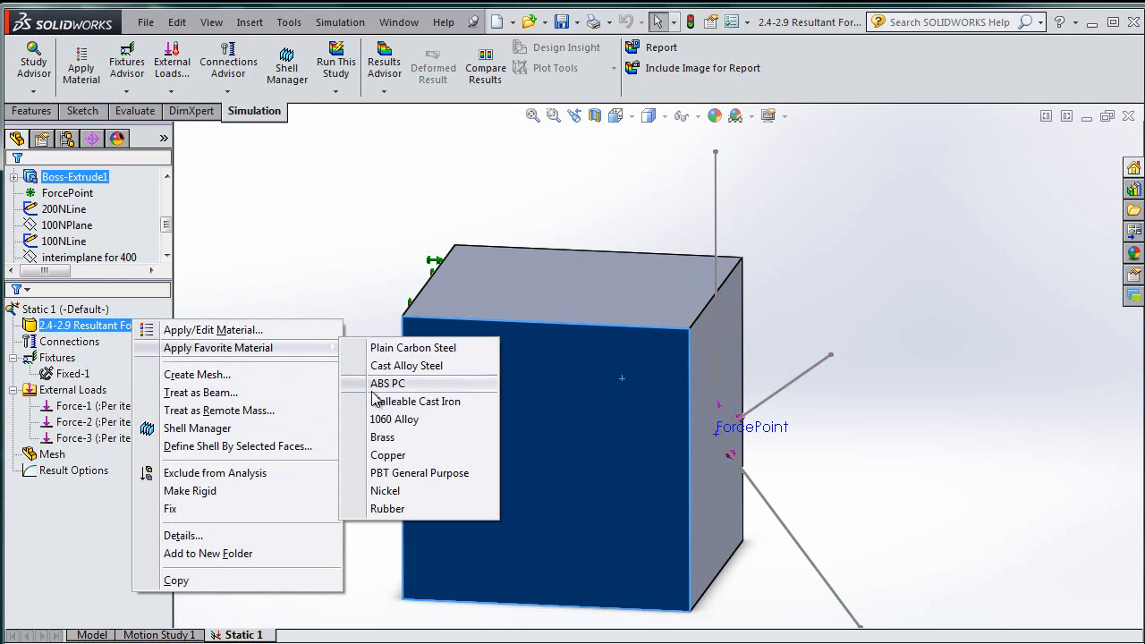
pyautogui.click(417, 348)
pyautogui.click(335, 64)
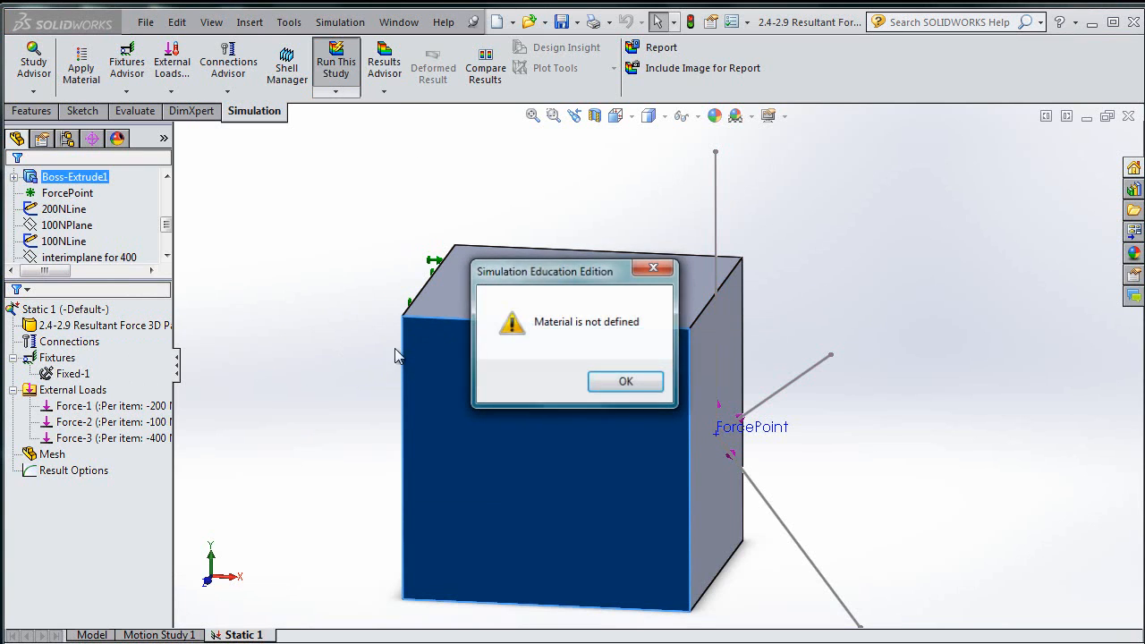
pyautogui.click(624, 380)
# - Assign Plain Carbon Steel from the favorite materials to the cube in the study and run the analysis
pyautogui.rightClick(123, 325)
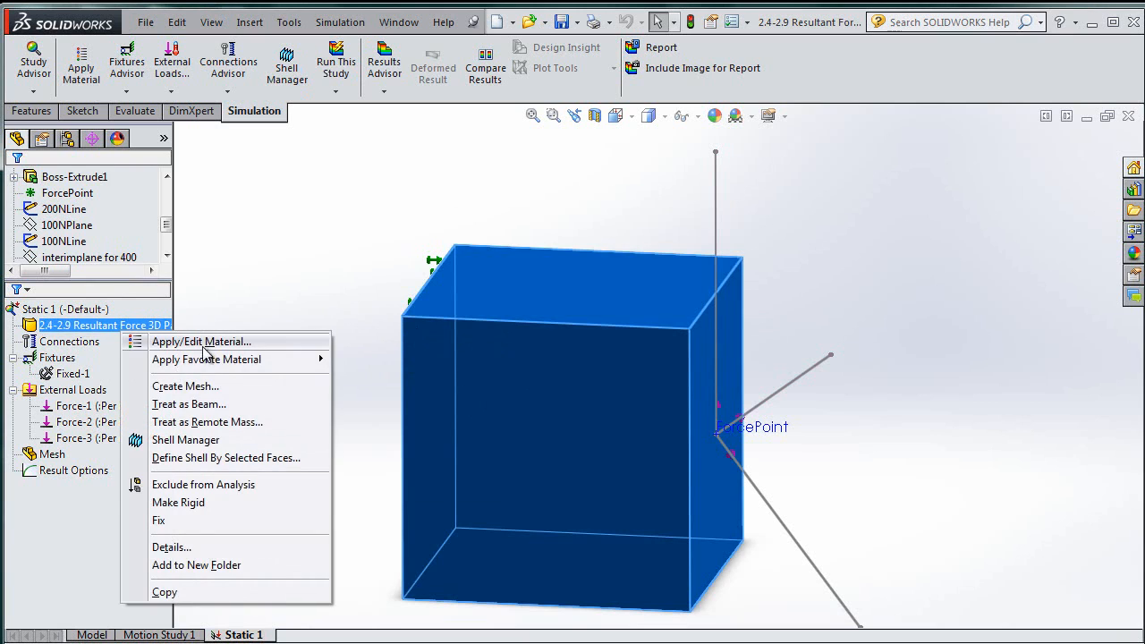
pyautogui.moveTo(241, 358)
pyautogui.click(393, 359)
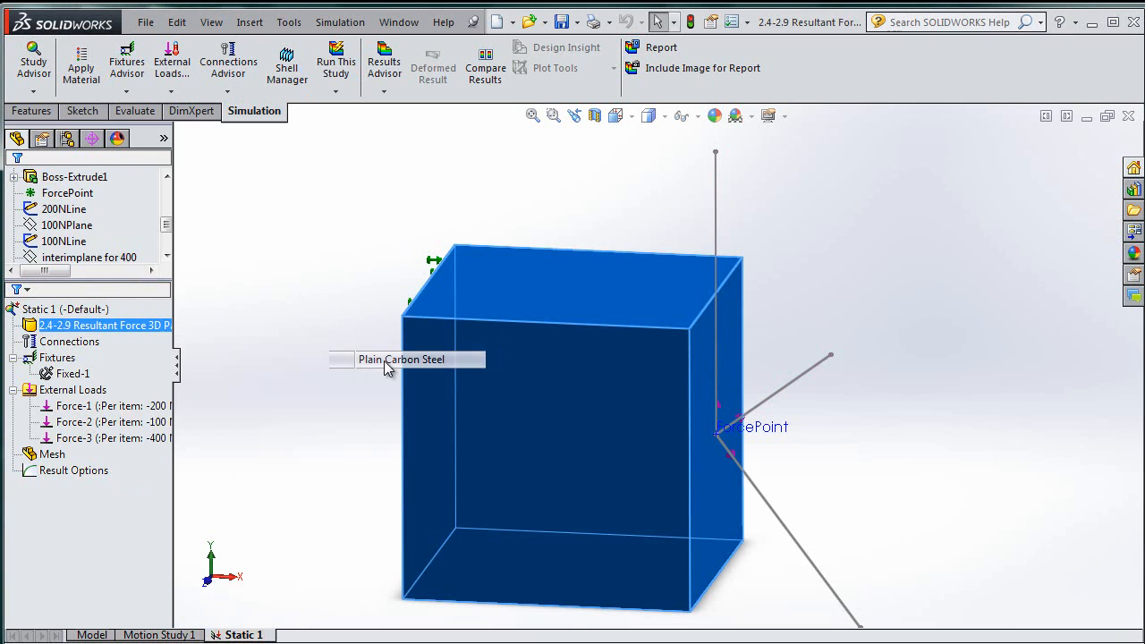
pyautogui.click(336, 62)
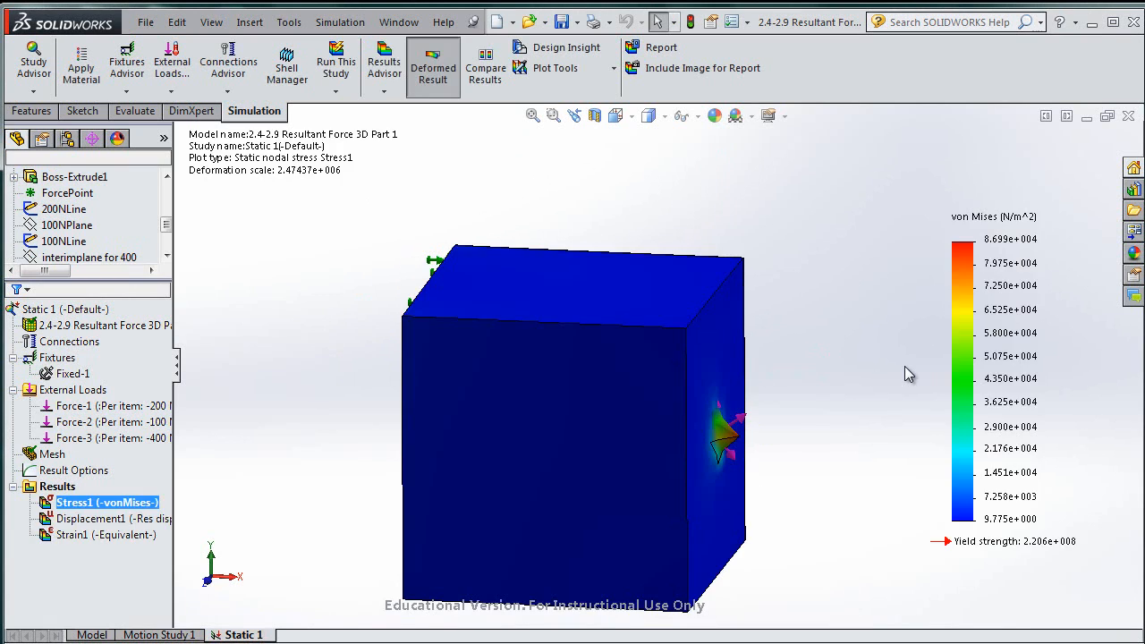
# - Examine the von Mises stress plot and show the Displacement1 result plot
pyautogui.click(65, 487)
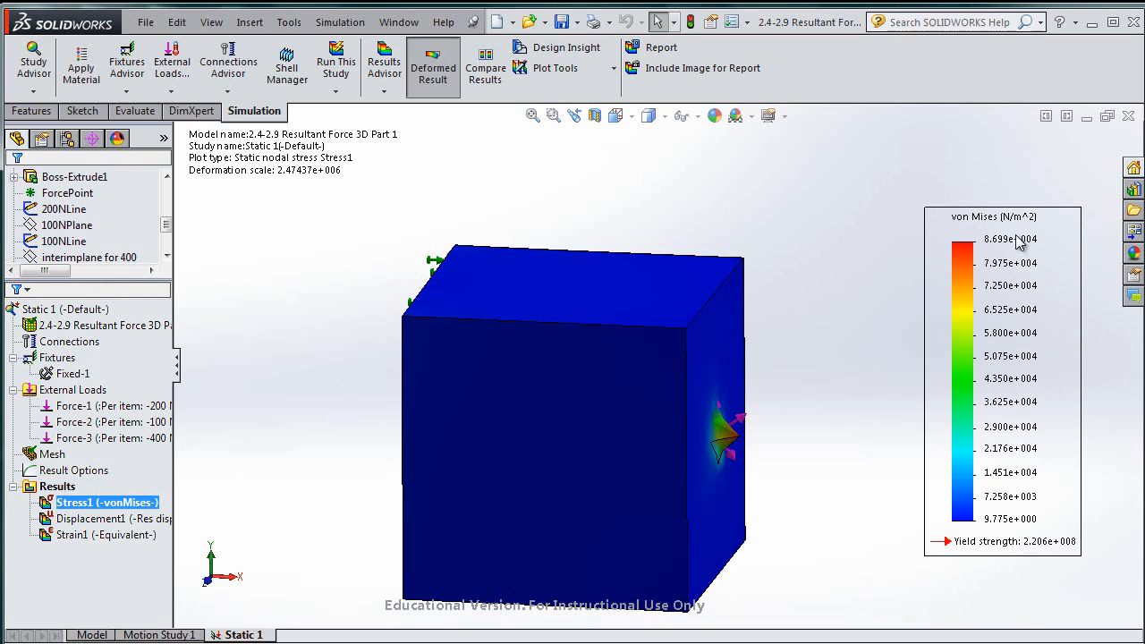
pyautogui.doubleClick(134, 517)
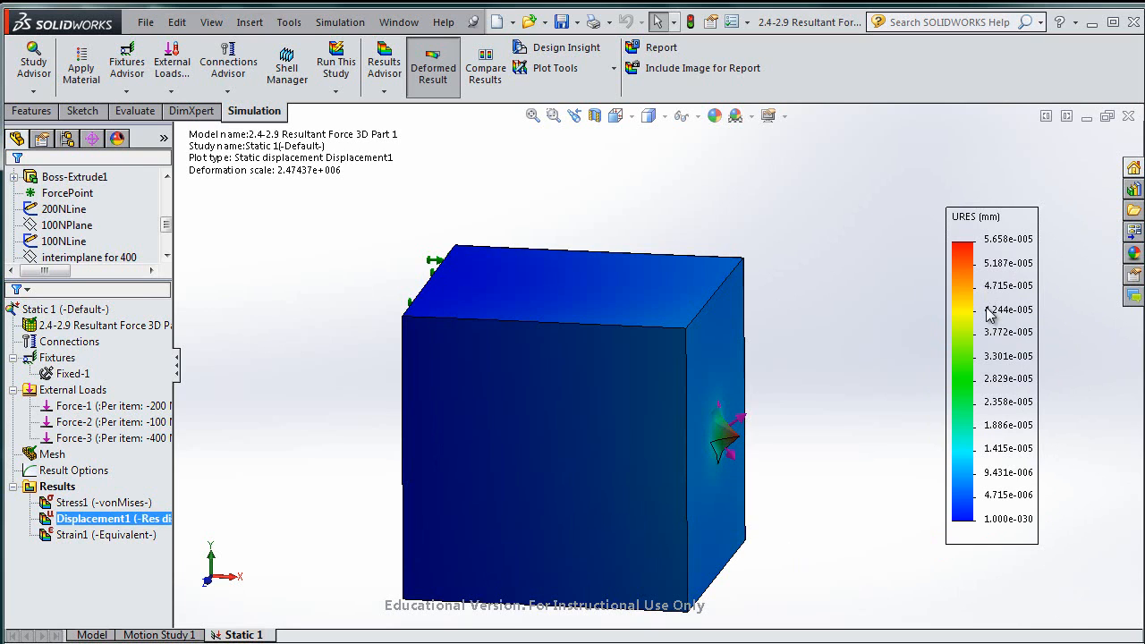
pyautogui.rightClick(57, 488)
pyautogui.click(147, 346)
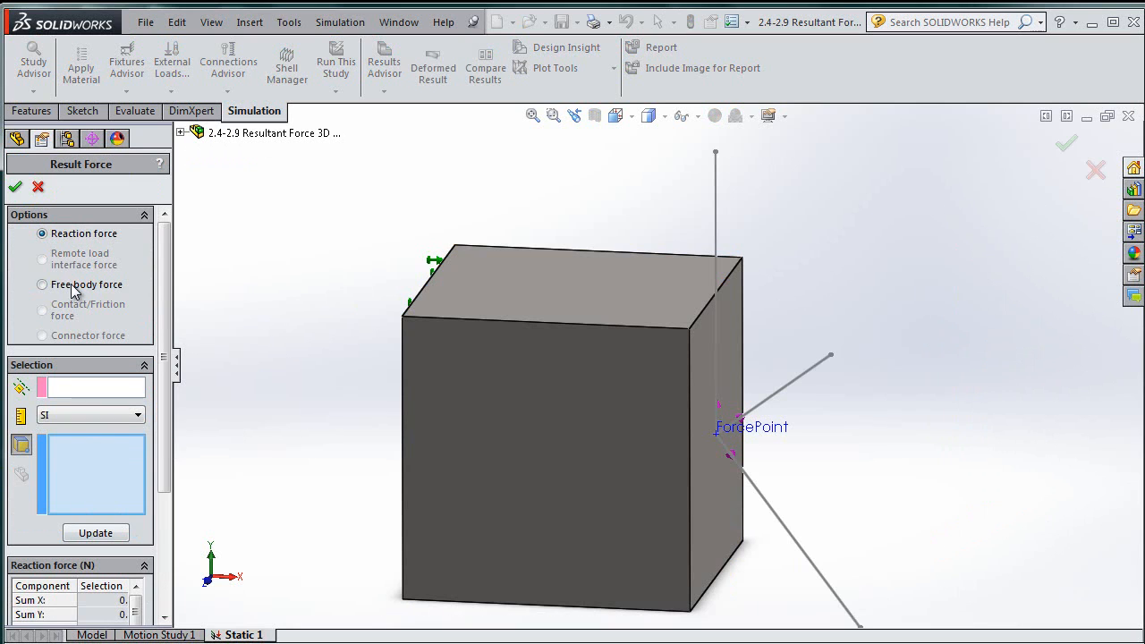
pyautogui.click(75, 286)
pyautogui.click(37, 186)
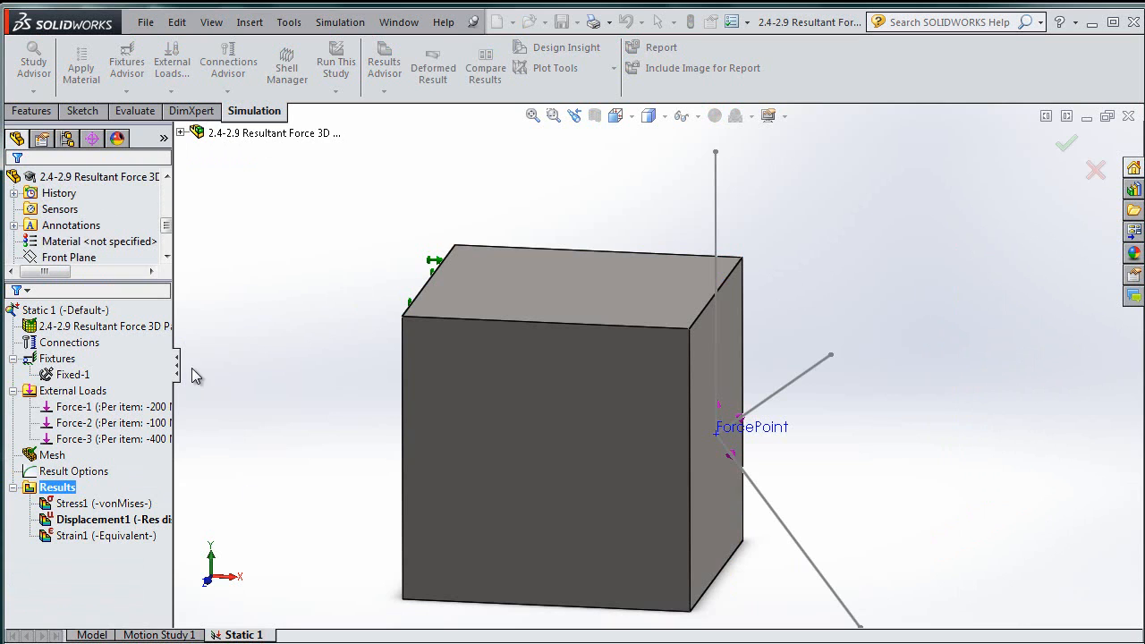
# - Check the Compute free body forces option in the Static 1 study properties, leaving the settings as they are
pyautogui.rightClick(66, 325)
pyautogui.press('Escape')
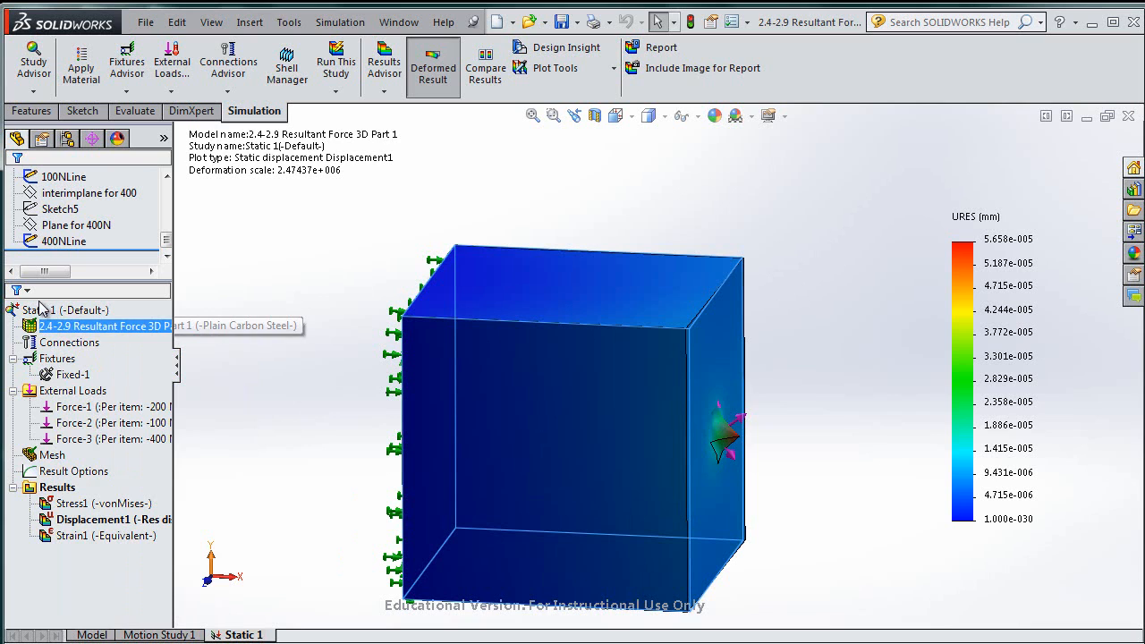
pyautogui.rightClick(40, 310)
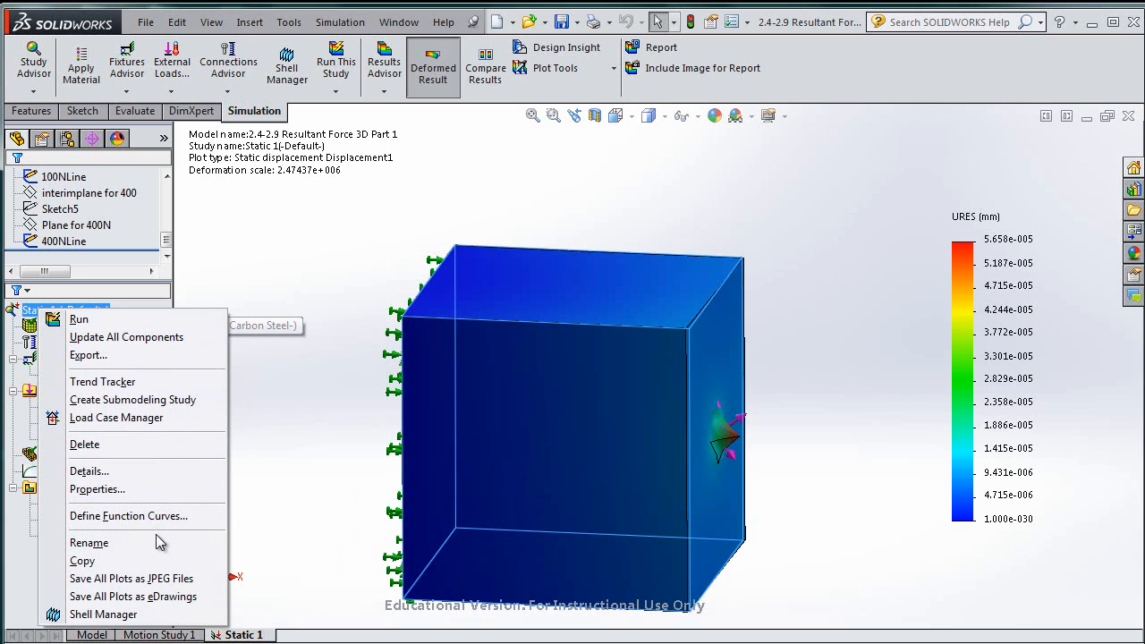
pyautogui.click(156, 491)
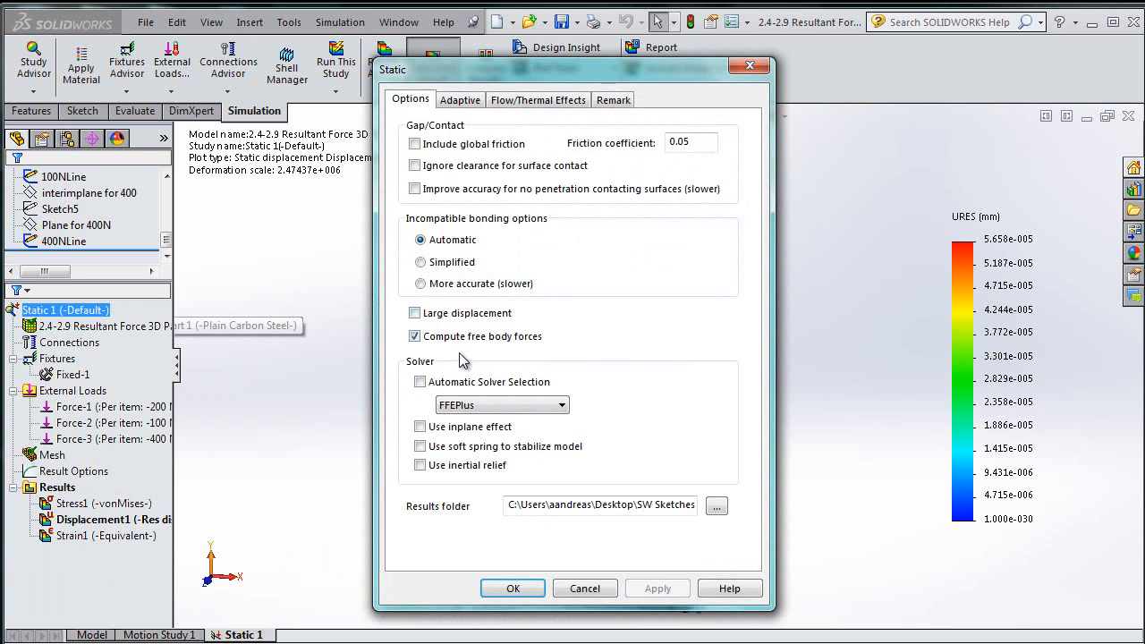
pyautogui.click(583, 589)
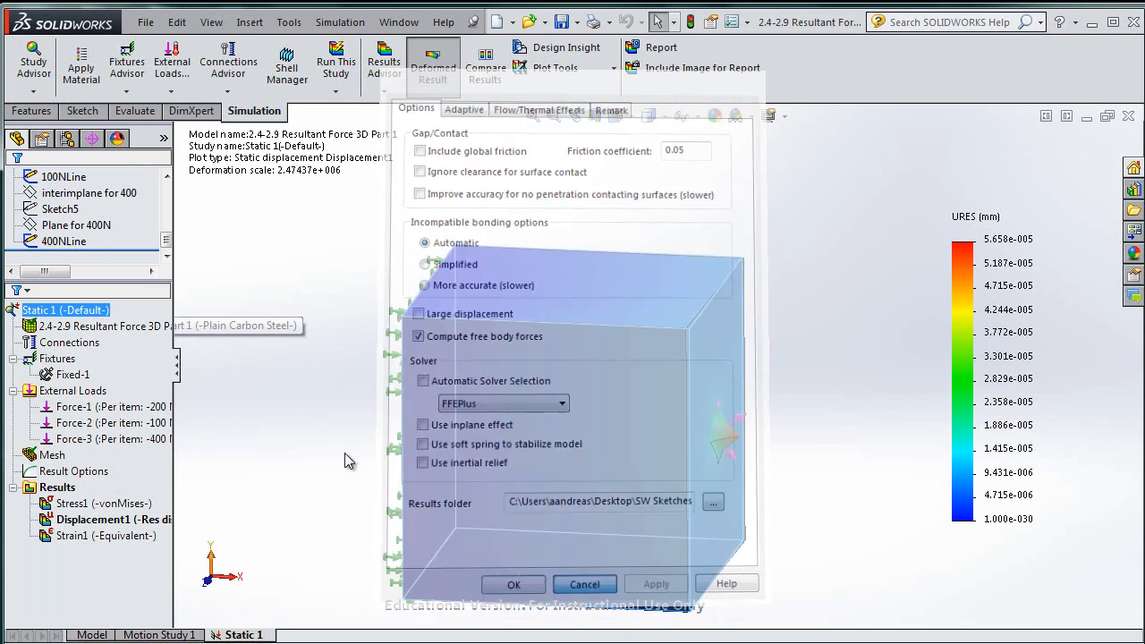
# - Set up a result force listing of the Free body force type and clear its 100NLine direction reference
pyautogui.click(56, 487)
pyautogui.rightClick(55, 489)
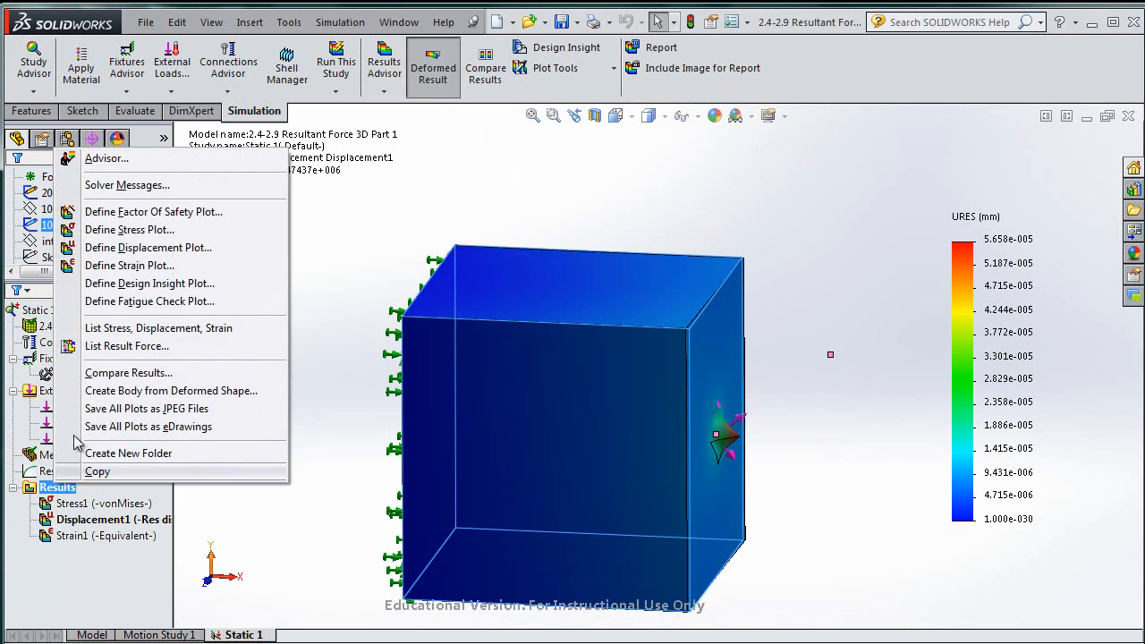
pyautogui.click(137, 349)
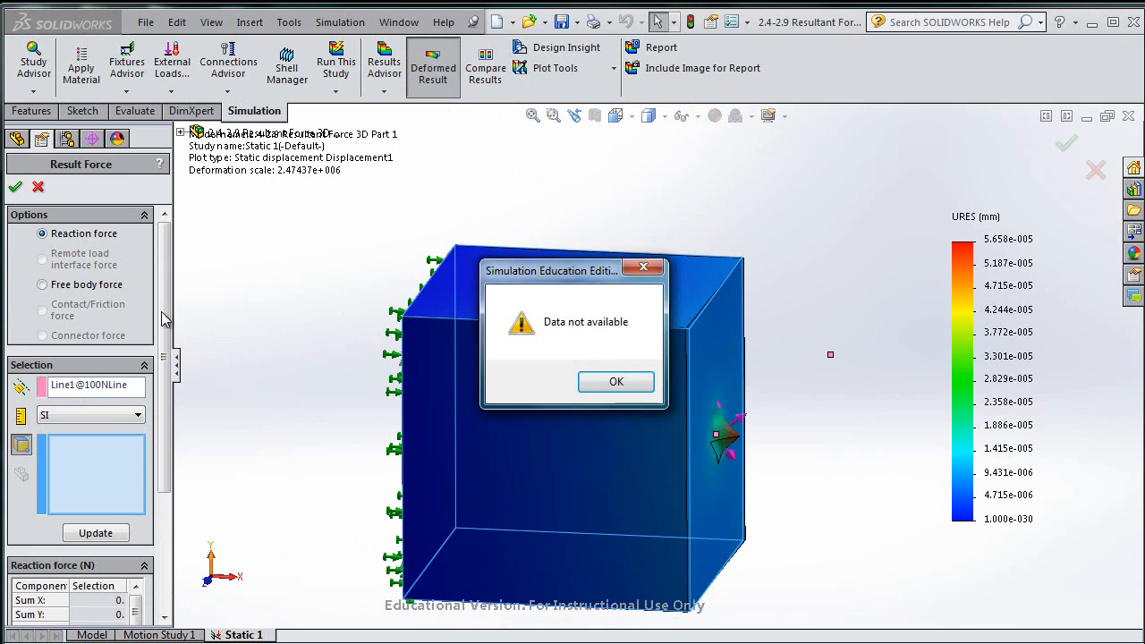
pyautogui.click(614, 382)
pyautogui.click(90, 286)
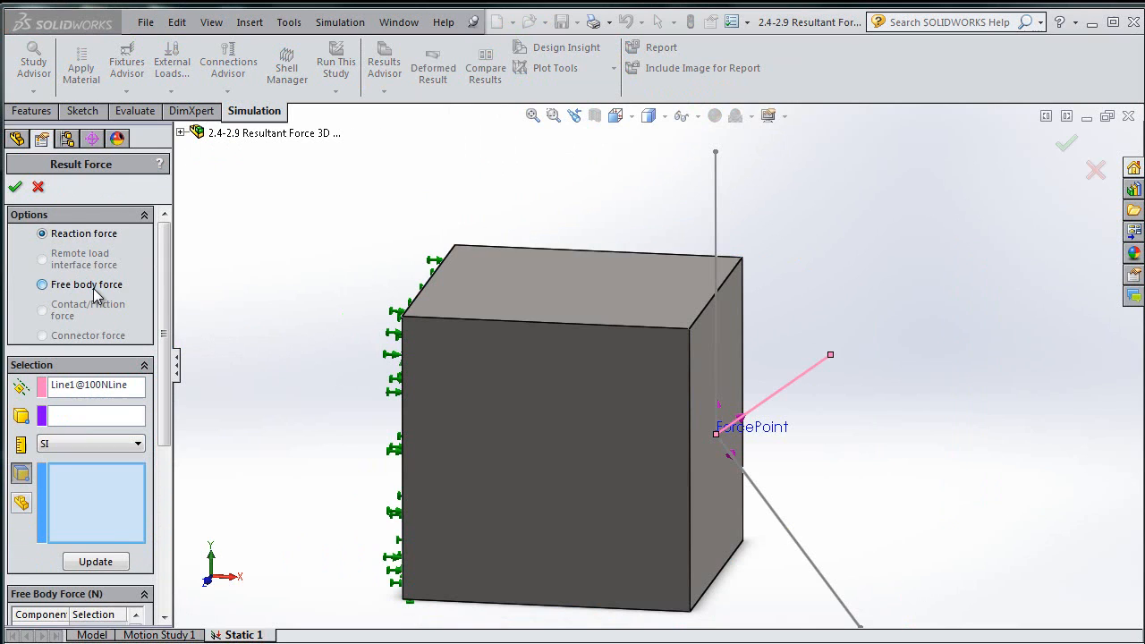
pyautogui.click(613, 380)
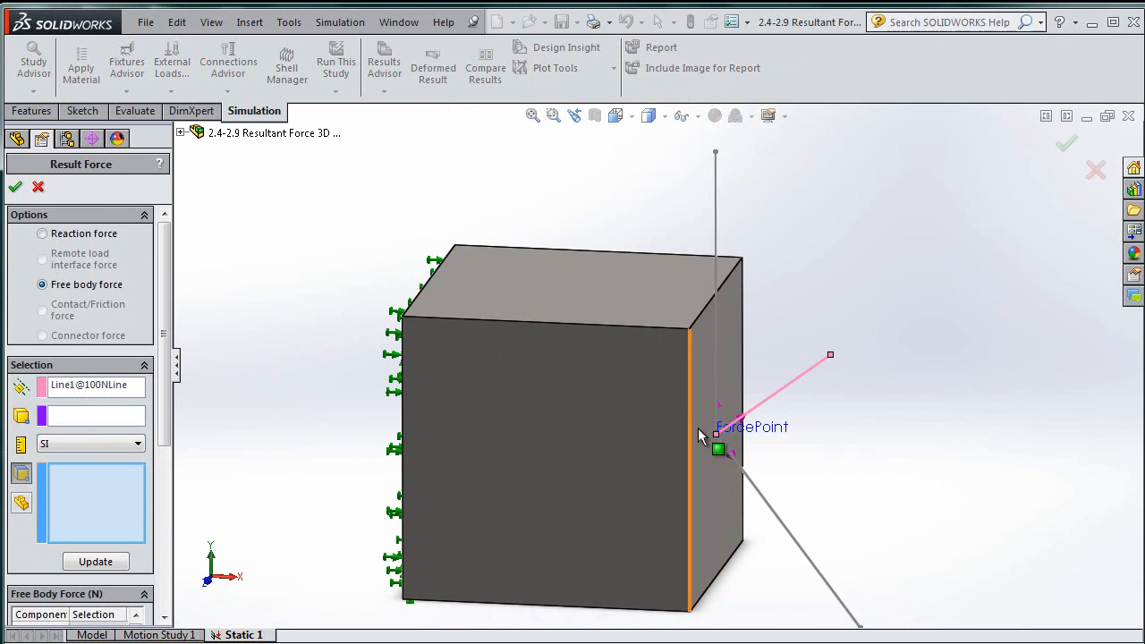
pyautogui.click(132, 394)
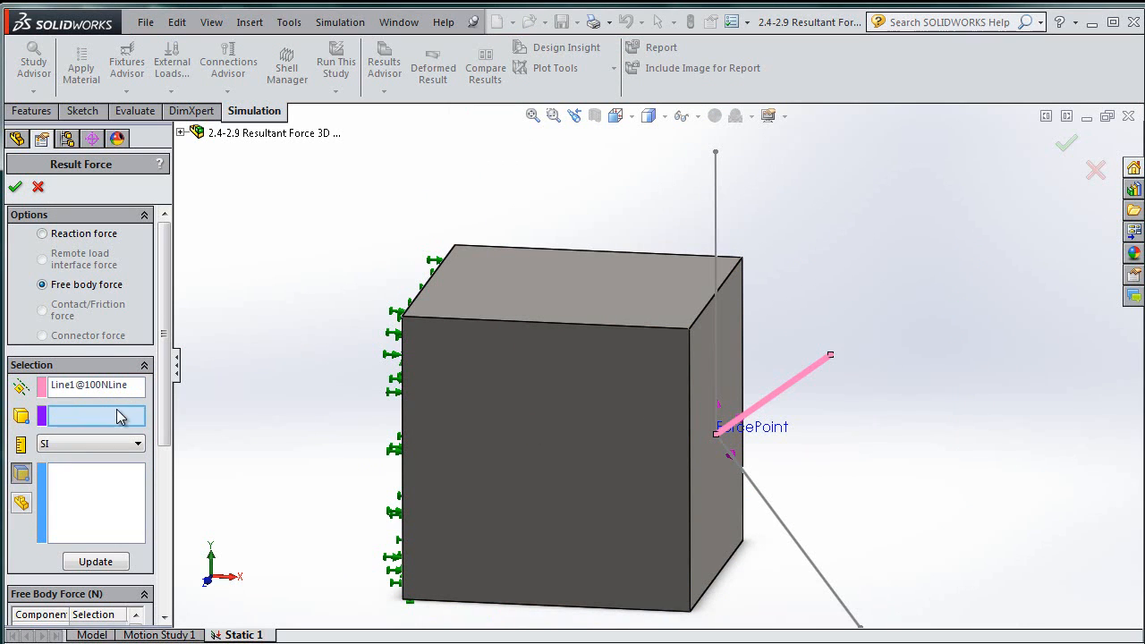
pyautogui.rightClick(124, 388)
pyautogui.click(168, 415)
# - Calculate the free body force on the cube's side face containing ForcePoint, using ForcePoint as the reference location
pyautogui.click(84, 417)
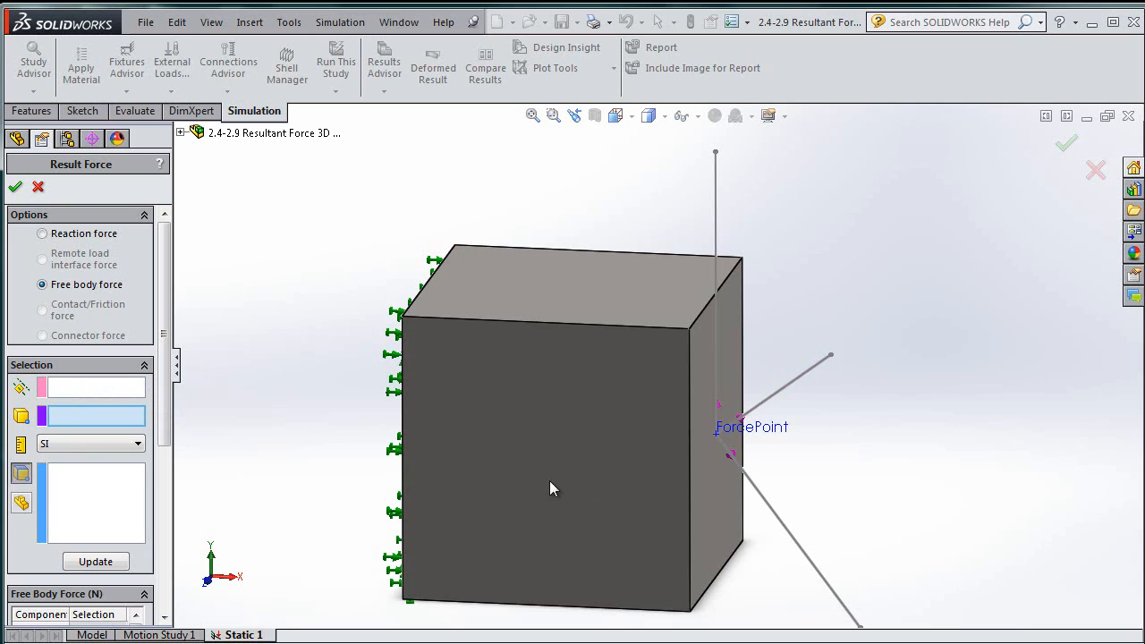
pyautogui.click(733, 434)
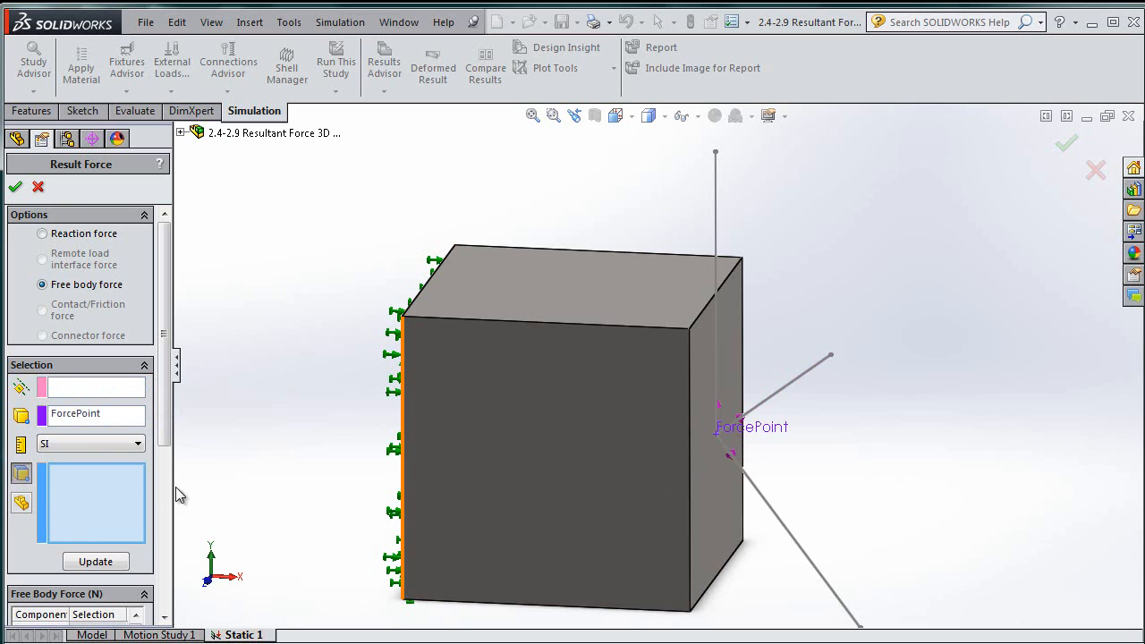
pyautogui.click(702, 367)
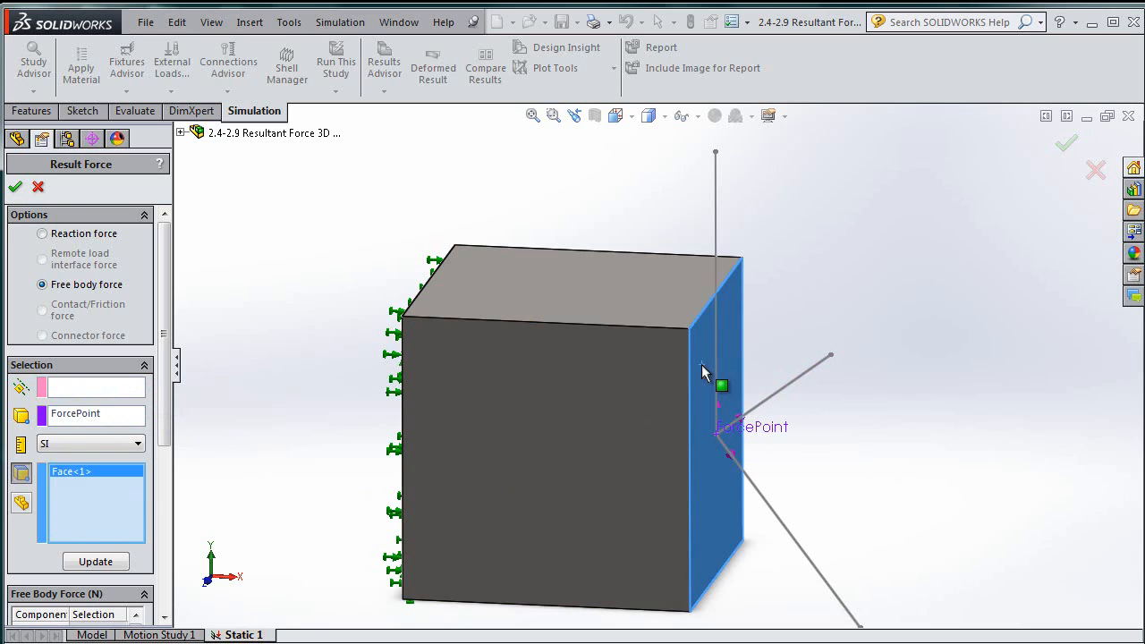
pyautogui.click(98, 562)
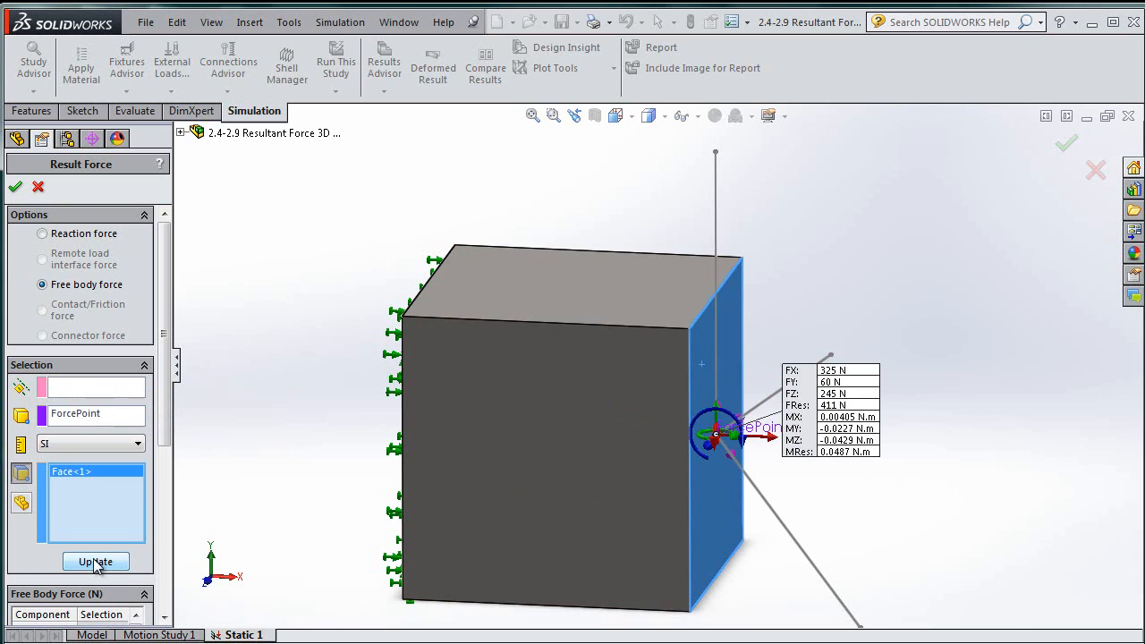